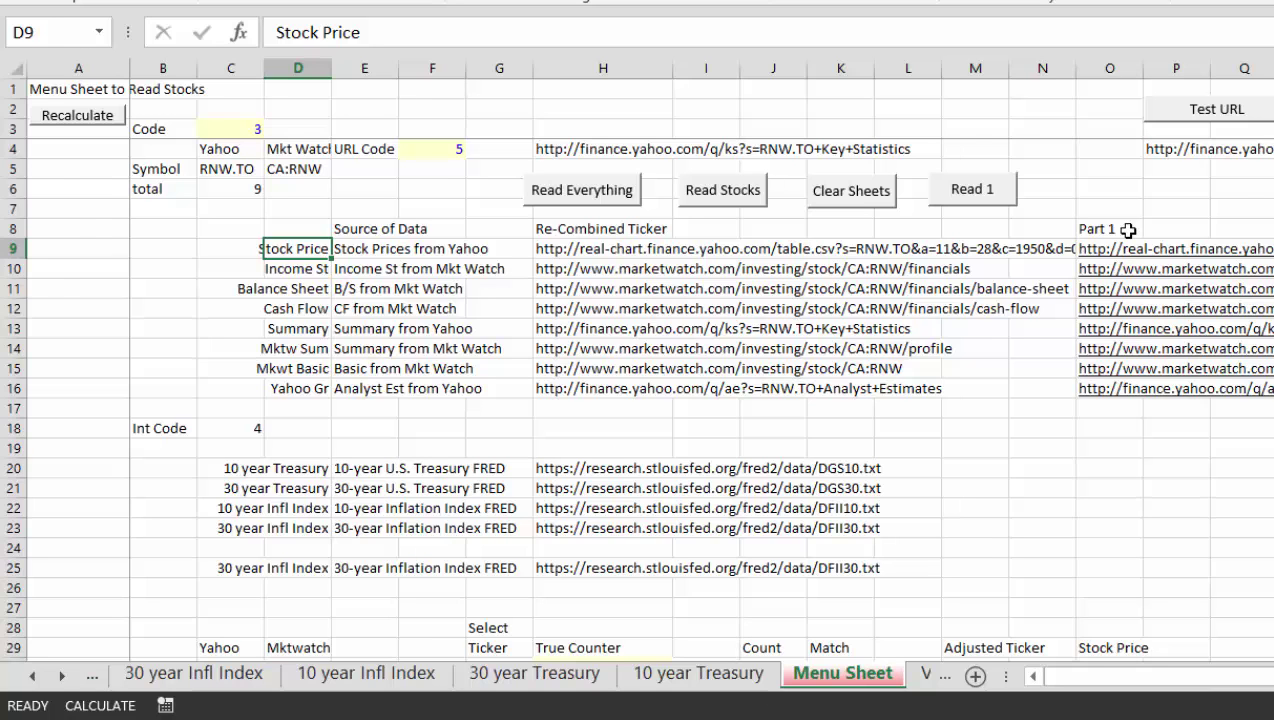
Review the inputs on the Value Driver ROI sheet
key(ctrl+Page_Down)
key(Down)
key(Down)
key(Down)
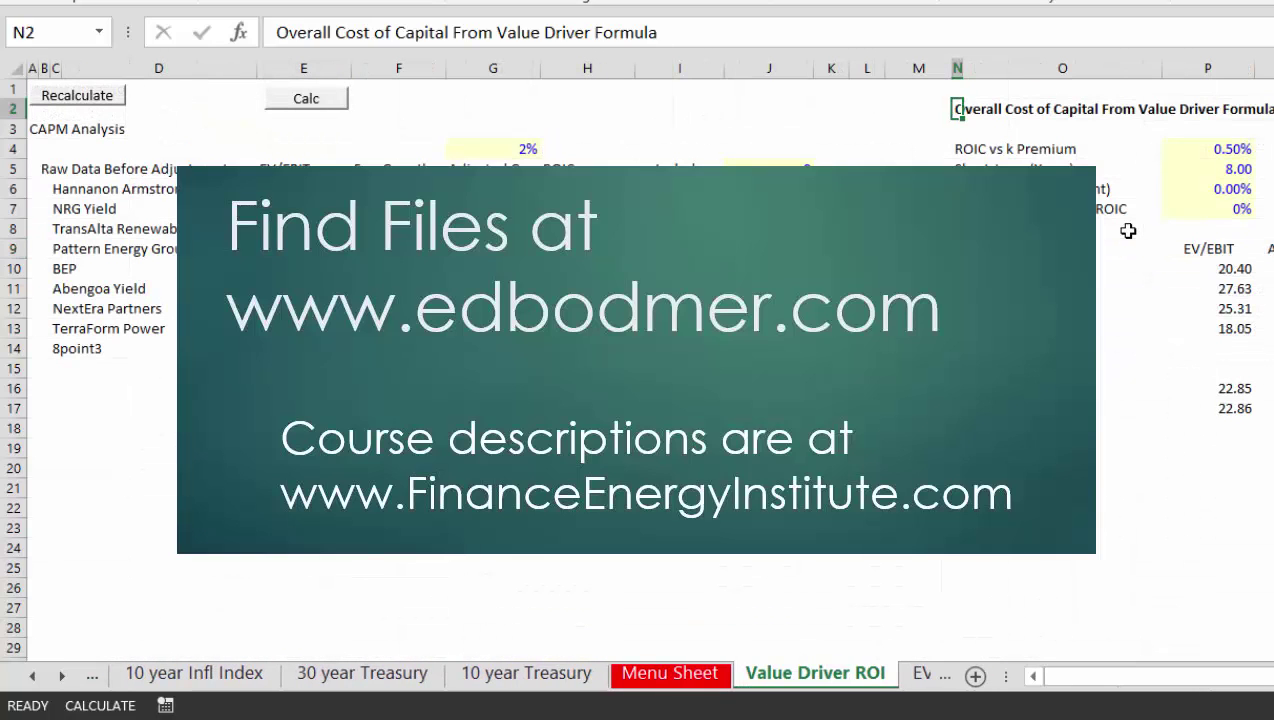
key(Left)
key(Left)
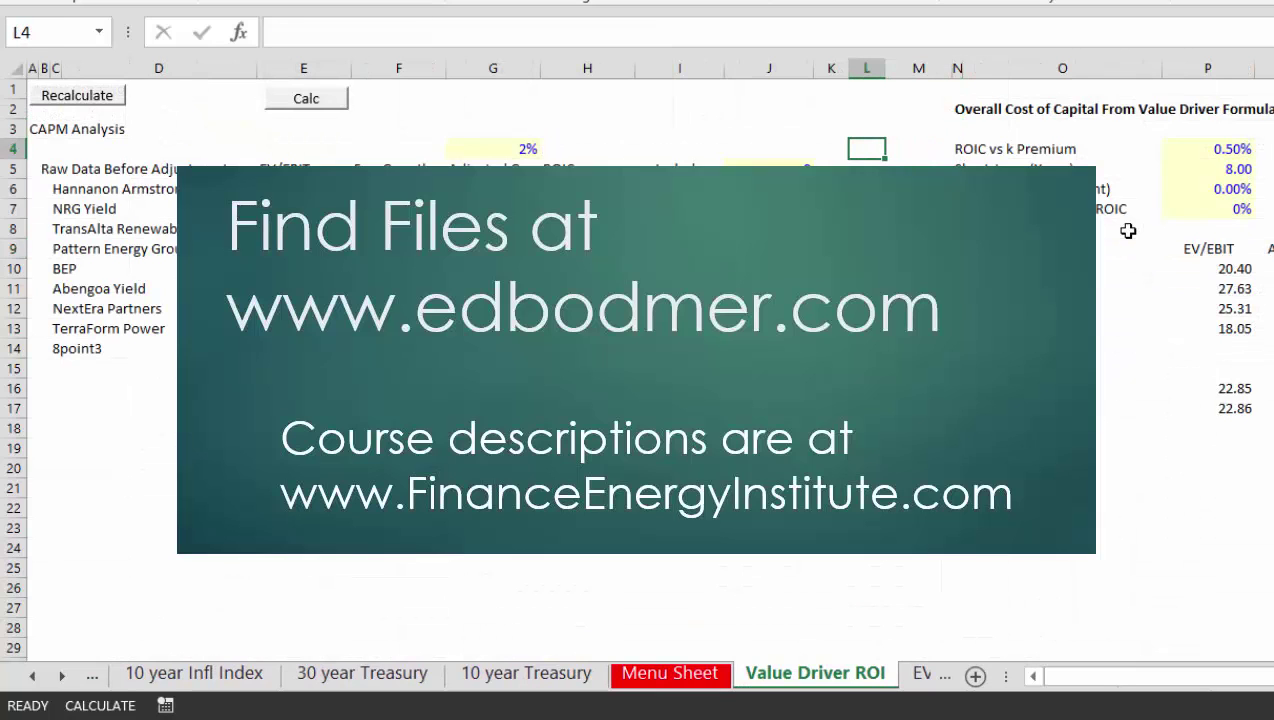
Step through the EV to Inv Cap and ROI, CAPM Summary and PE Summary sheets to EV to EBITDA Summary
key(ctrl+Page_Down)
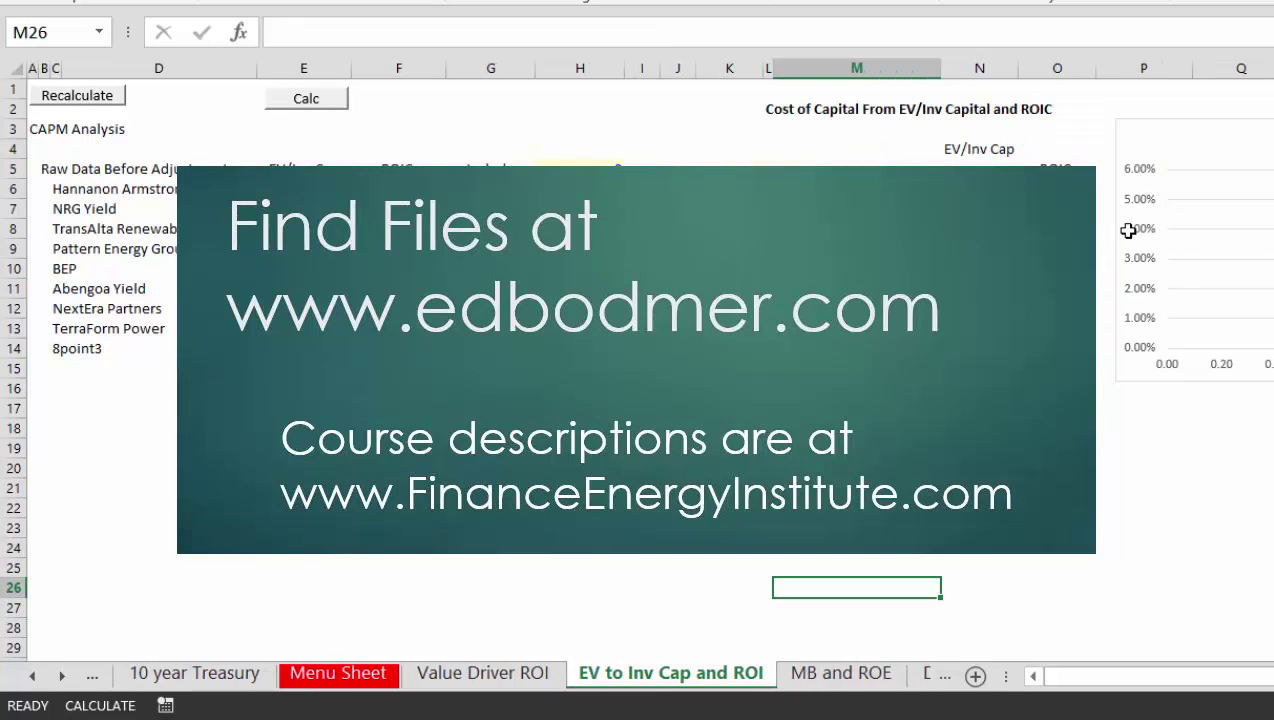
key(ctrl+Page_Down)
key(ctrl+Page_Down)
key(ctrl+Page_Down)
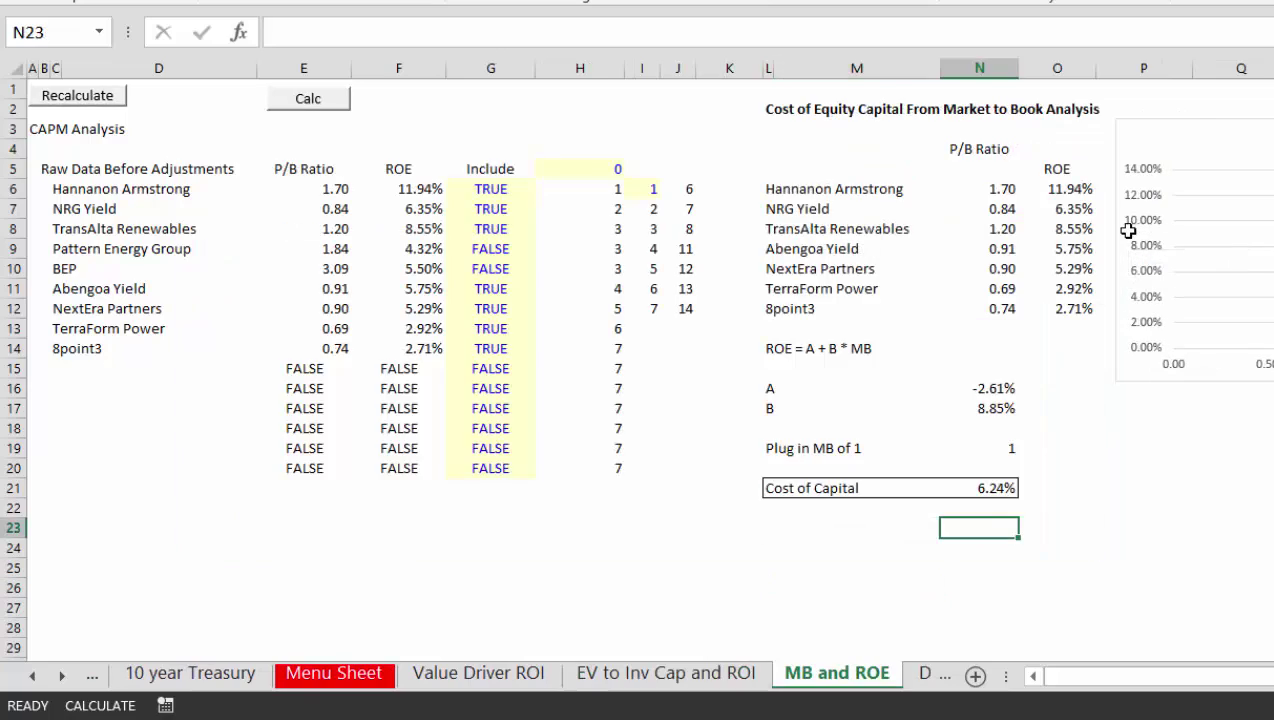
key(ctrl+Page_Down)
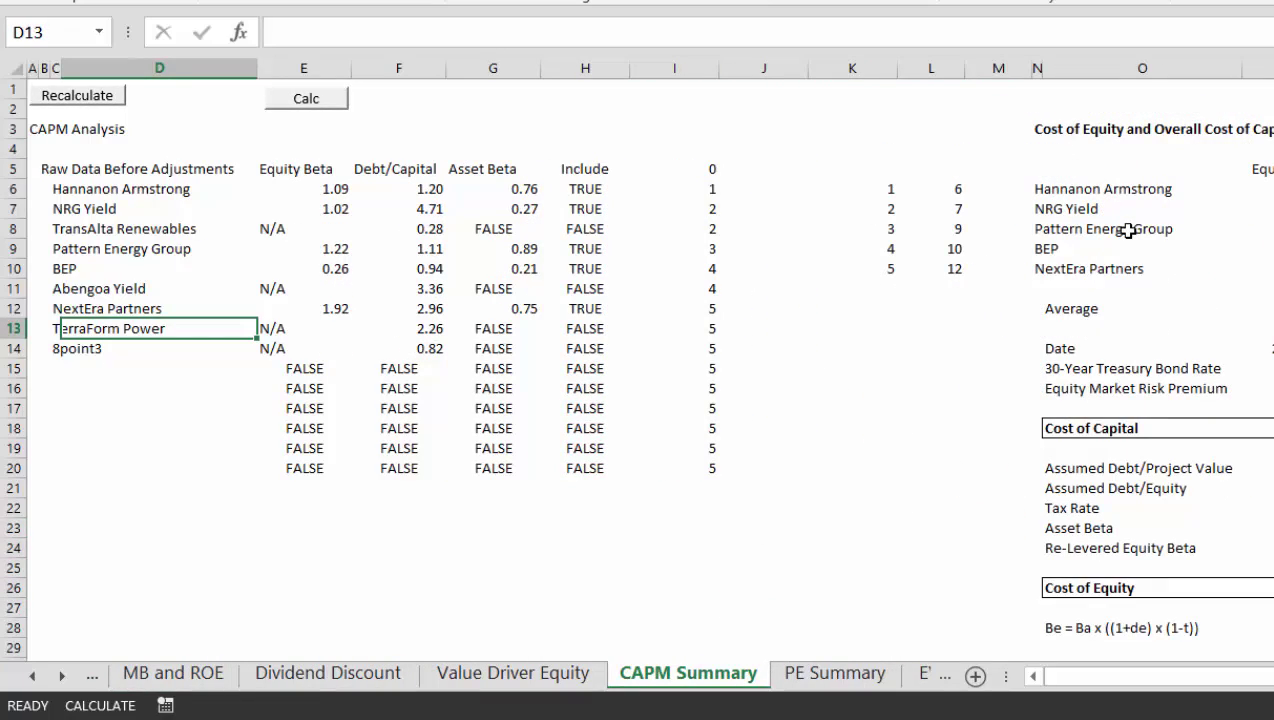
key(ctrl+Page_Down)
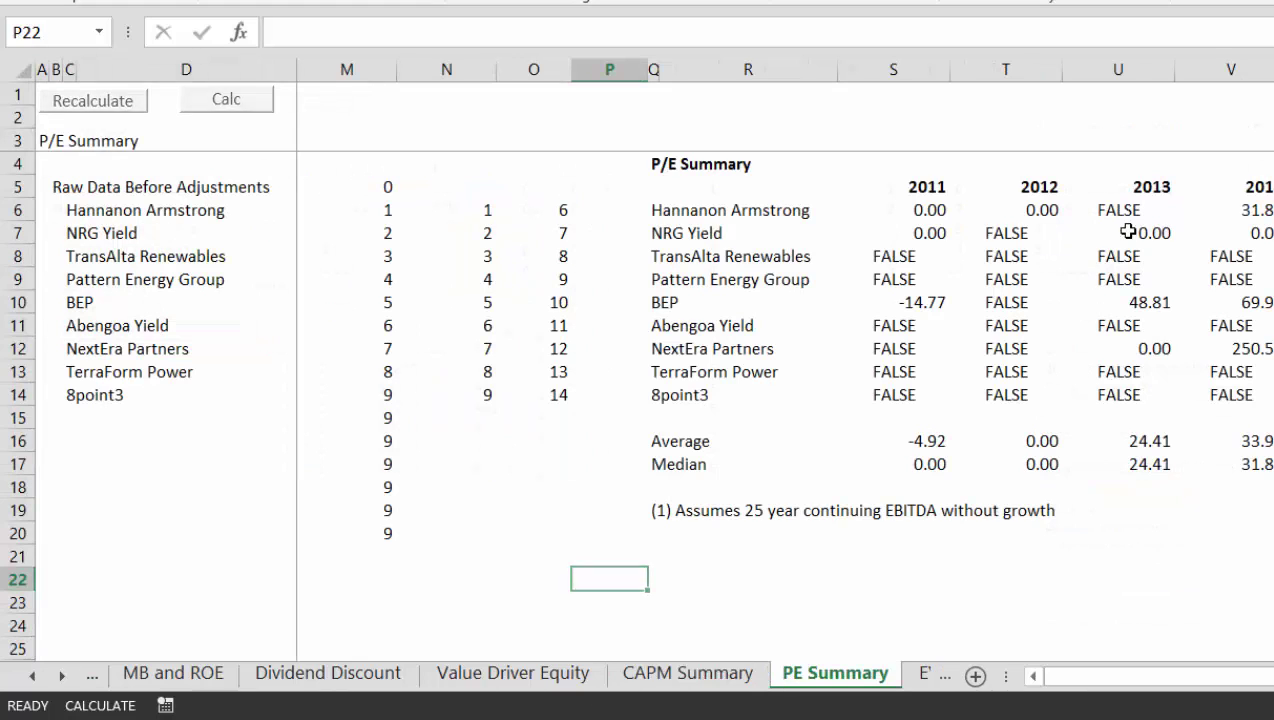
key(ctrl+Page_Up)
key(ctrl+Page_Down)
key(ctrl+Page_Down)
key(ctrl+Home)
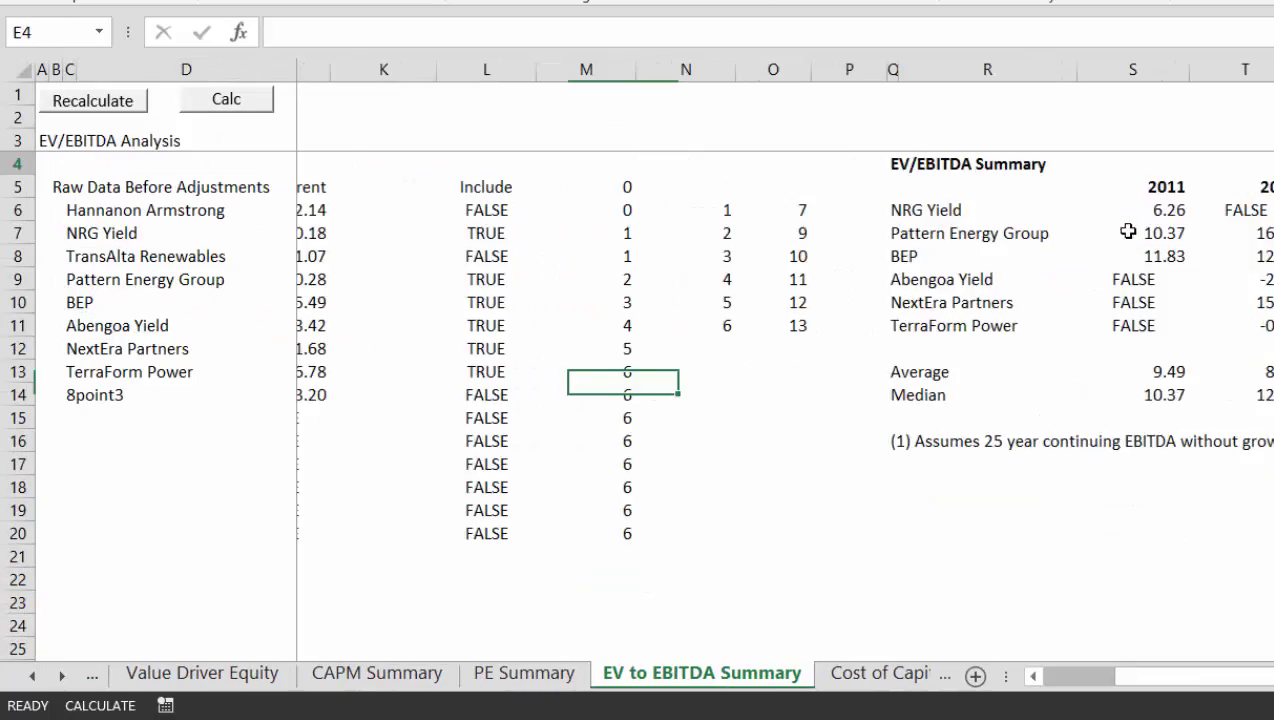
key(ctrl+Page_Down)
key(ctrl+Page_Down)
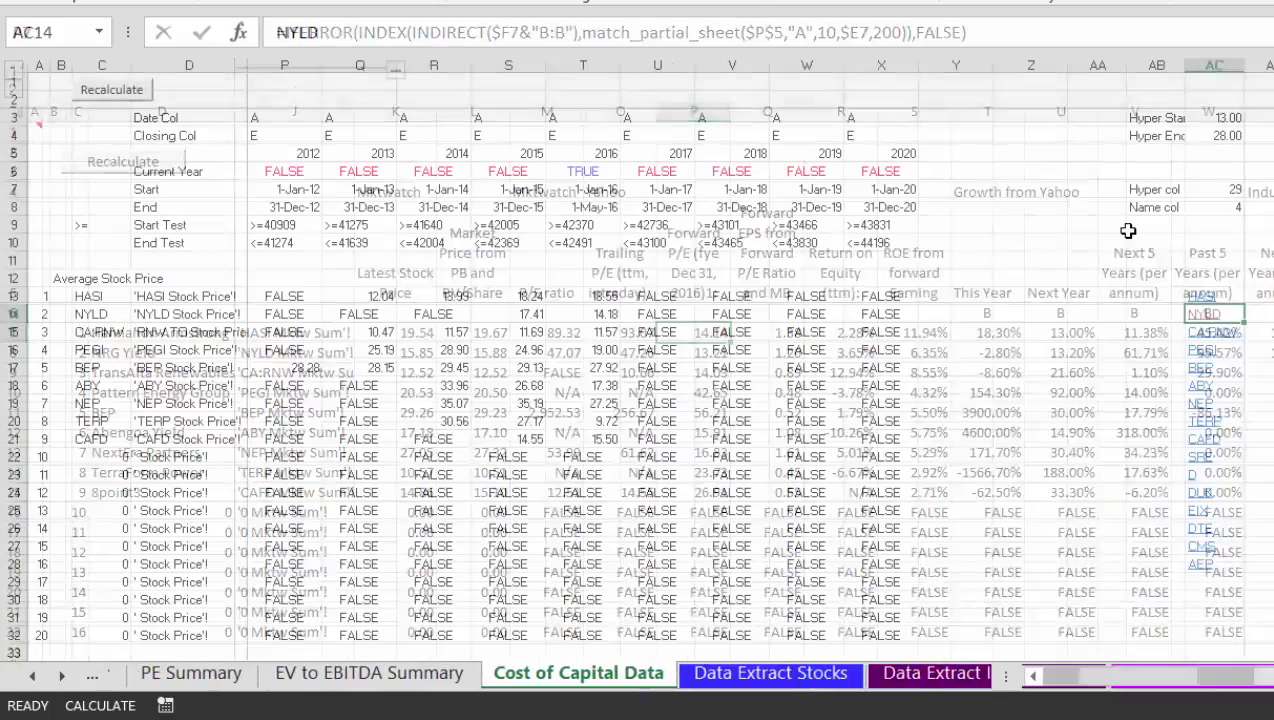
Review the Data Extract Stocks, Income Stmt and Balance Sheet sheets
key(Left)
key(Left)
key(Left)
key(Left)
key(Left)
key(Left)
key(Left)
key(Left)
key(Left)
key(Left)
key(Left)
key(Left)
key(Left)
key(Left)
key(Left)
key(Left)
key(Left)
key(Left)
key(Left)
key(Left)
key(Left)
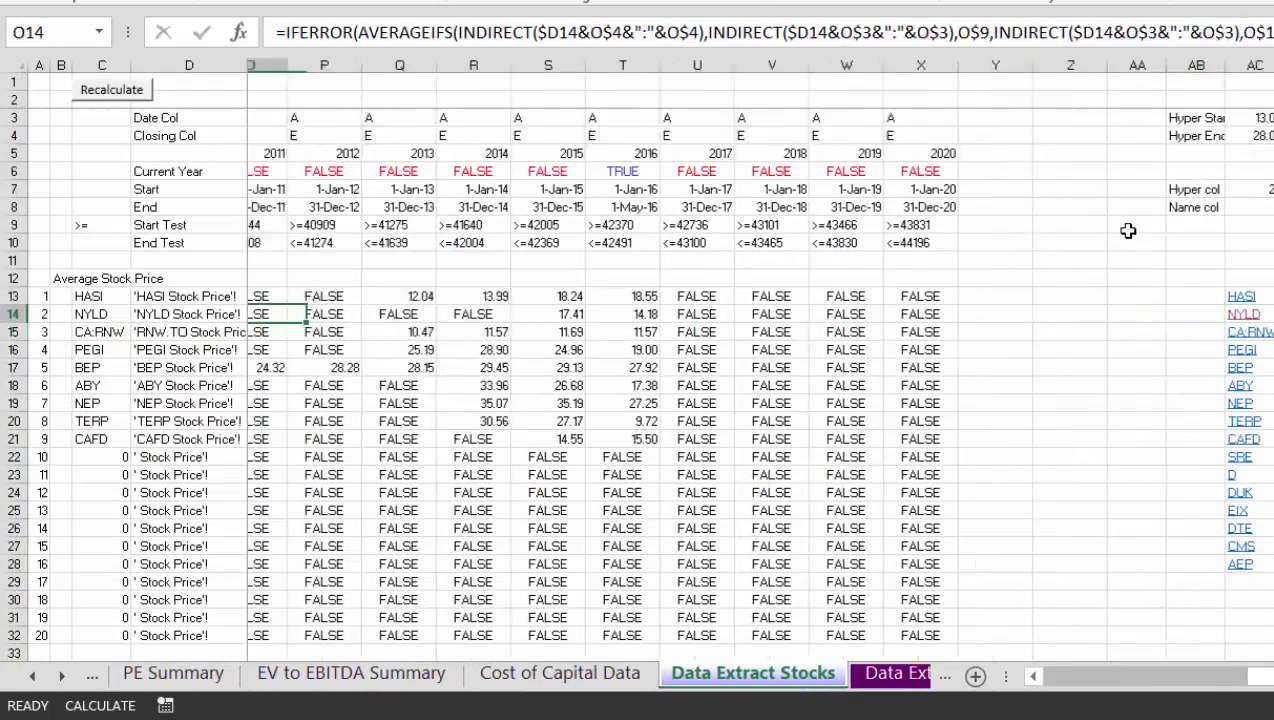
key(ctrl+Page_Down)
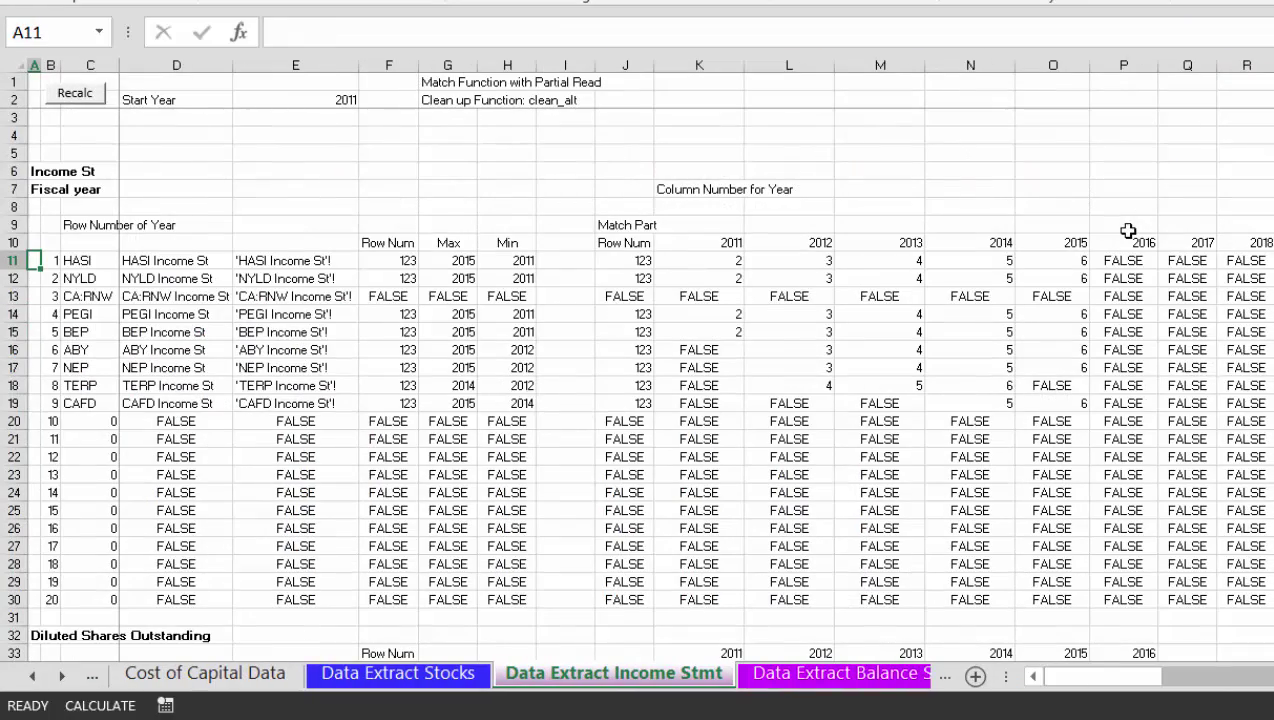
key(ctrl+Page_Down)
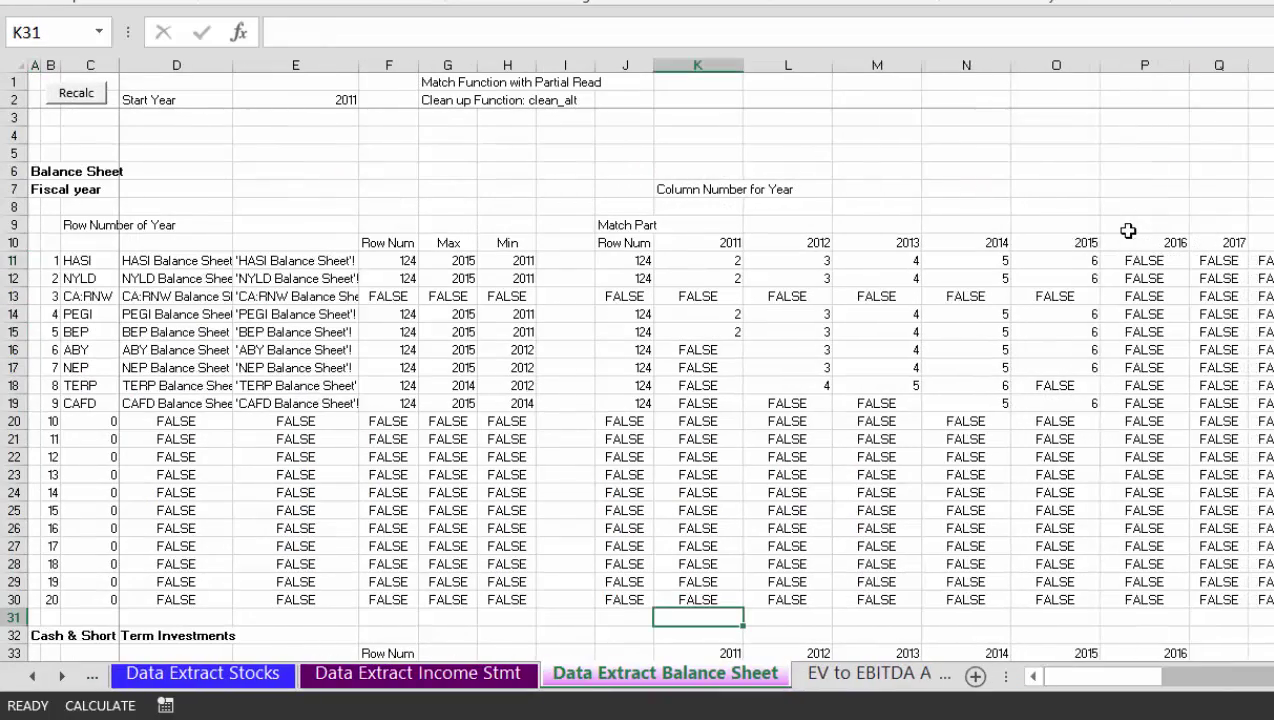
key(ctrl+Page_Up)
key(ctrl+Page_Up)
key(ctrl+Page_Up)
key(ctrl+Page_Up)
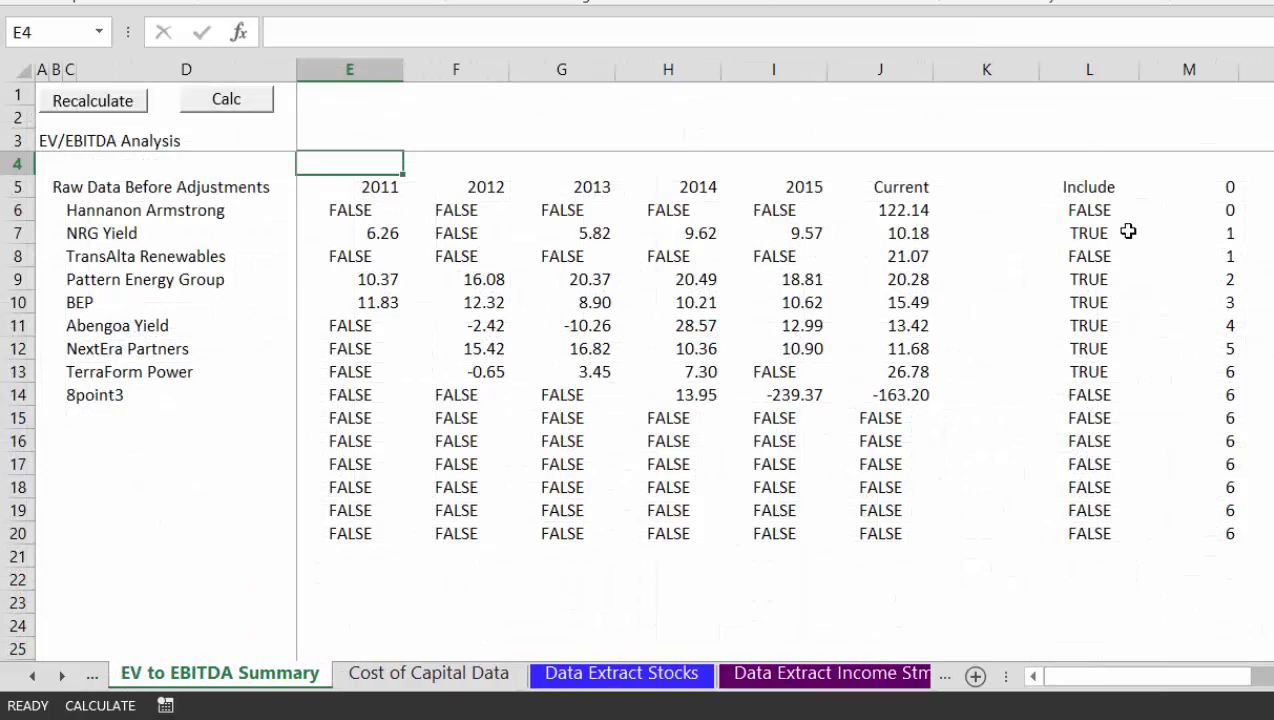
key(ctrl+Page_Down)
Move right along the first company's row to the cost of capital and dividend growth columns
key(Left)
key(Left)
key(Right)
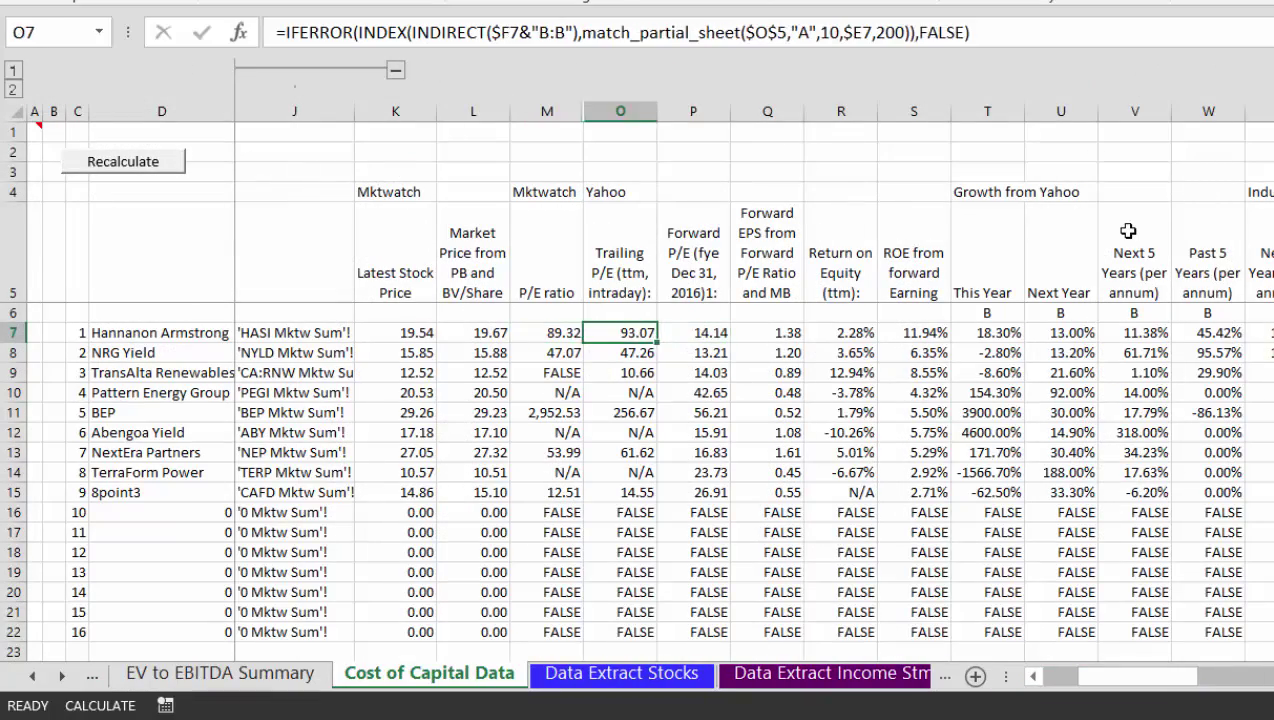
key(Right)
key(Right)
key(Right)
key(Right)
key(Right)
key(Right)
key(Right)
key(Right)
key(Right)
key(Right)
key(Right)
key(Right)
key(Right)
key(Right)
key(Right)
key(Right)
key(Right)
key(Right)
key(Right)
key(Right)
key(Right)
key(Right)
key(Right)
key(Right)
key(Right)
key(Right)
key(Right)
key(Right)
key(Right)
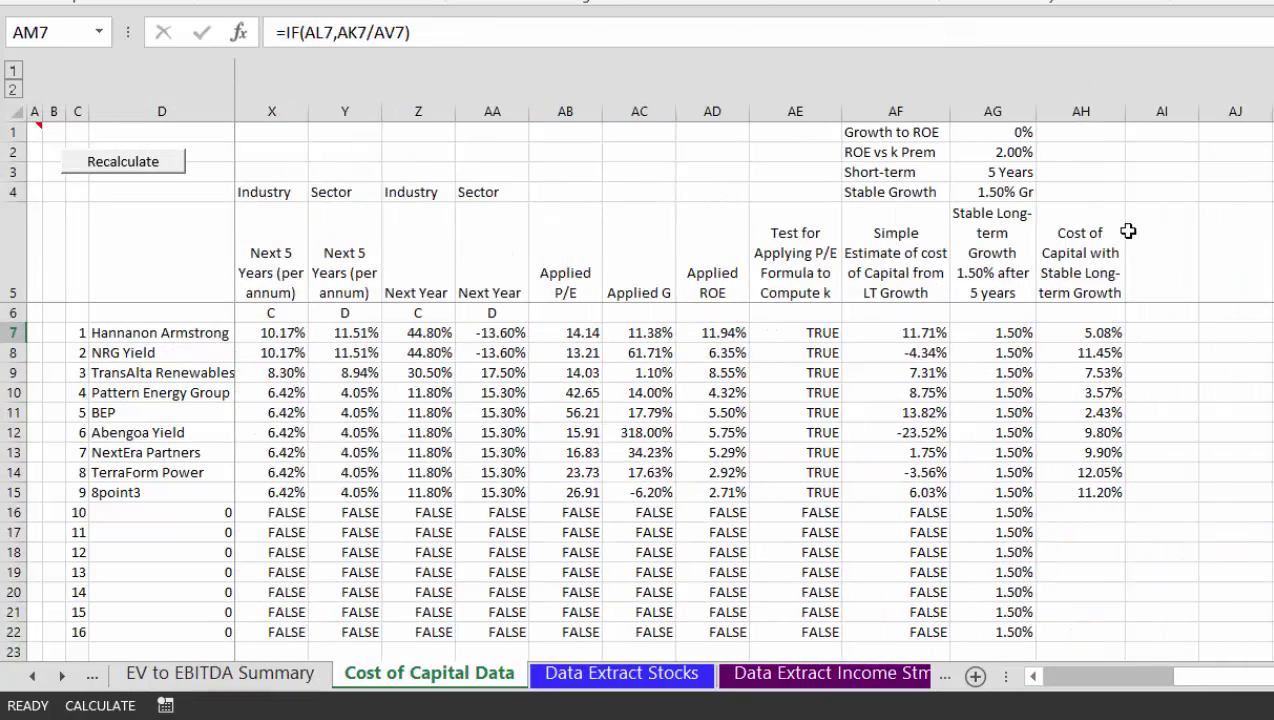
key(Right)
key(Right)
key(Right)
key(Right)
key(Right)
key(Right)
key(Right)
key(Right)
key(Right)
key(Right)
key(Right)
key(Right)
key(Right)
key(Right)
key(Right)
key(Right)
key(Right)
key(Right)
key(Right)
key(Right)
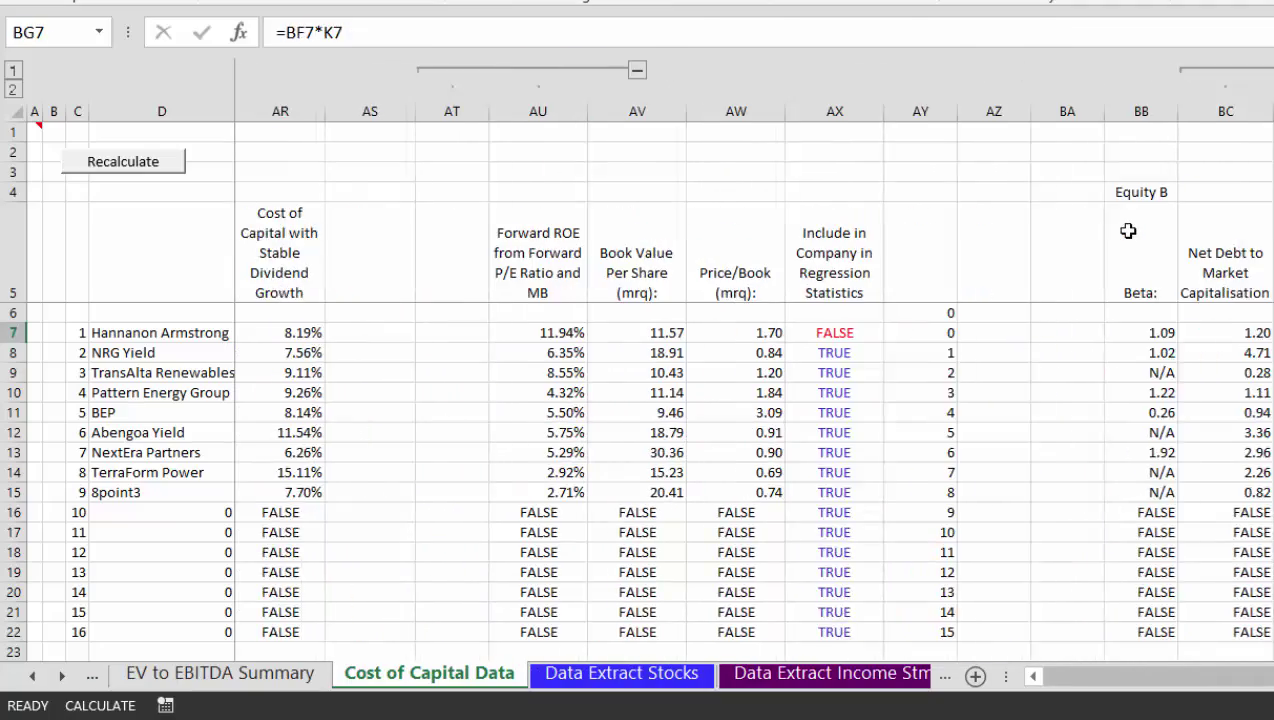
key(Right)
key(Right)
key(Right)
key(Right)
key(Right)
key(Right)
key(Right)
key(Right)
key(Right)
key(Right)
key(Right)
key(Right)
key(Right)
key(Right)
key(Right)
key(Right)
key(Right)
key(Right)
key(Right)
key(Right)
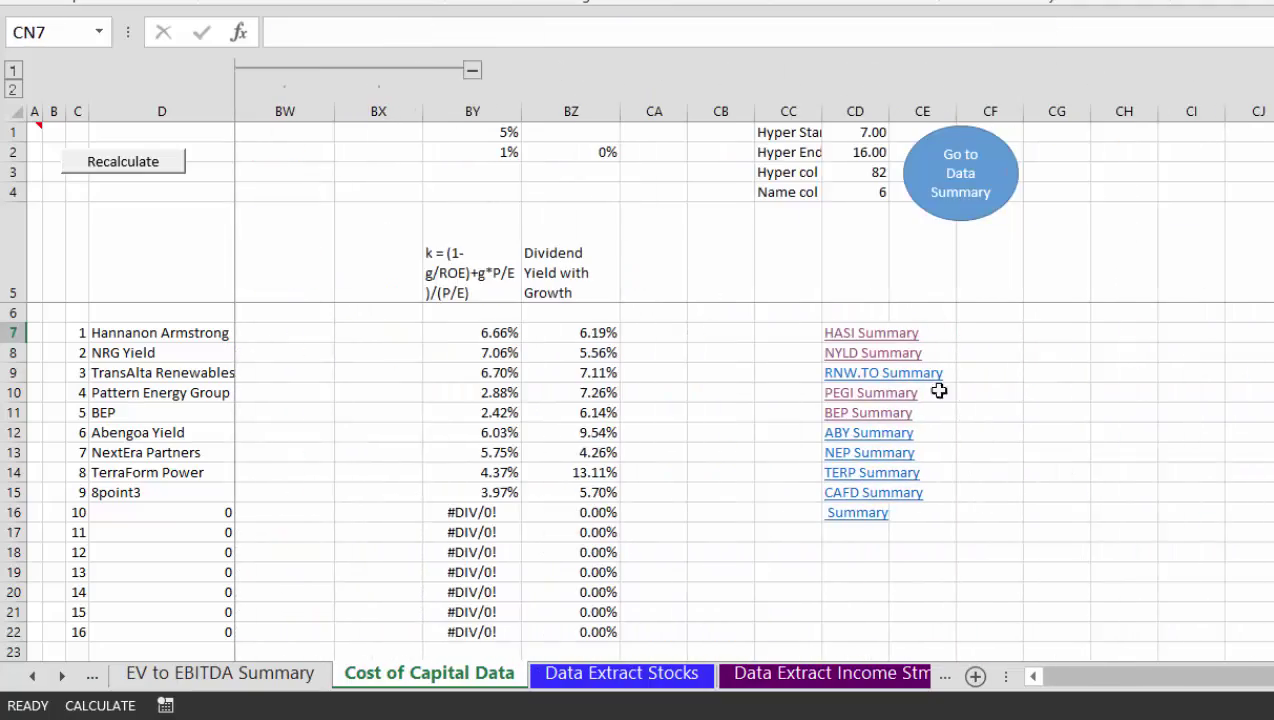
Open PEGI Summary, page down to its Financial Highlights, then return to the Menu Sheet
click(837, 400)
key(Page_Down)
key(Page_Down)
key(Page_Down)
key(Page_Down)
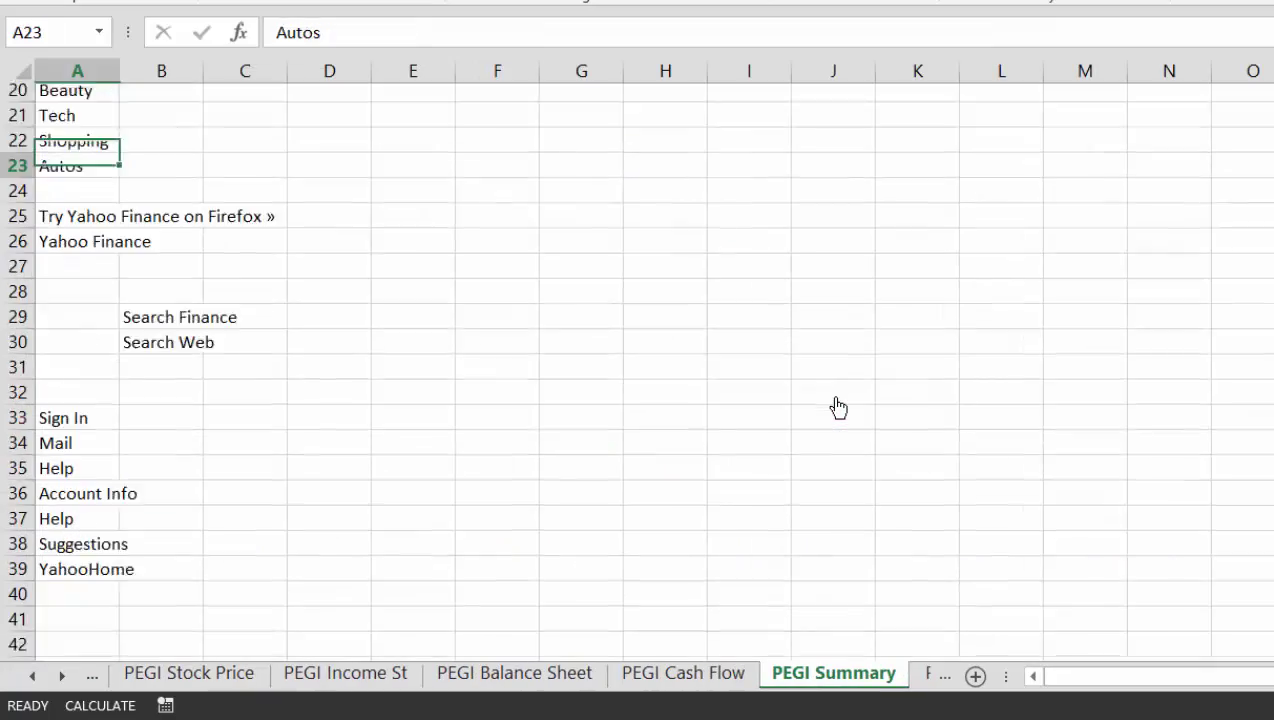
key(Page_Down)
key(Page_Down)
key(Page_Down)
key(Page_Down)
key(Page_Down)
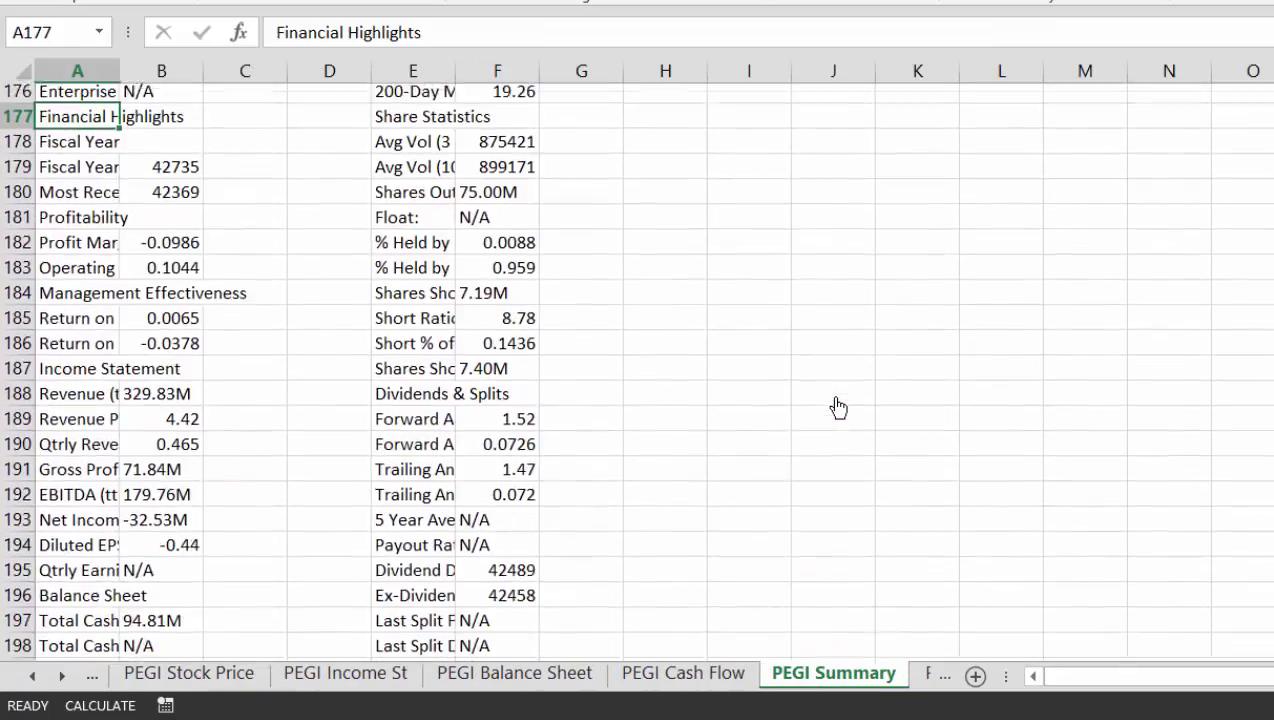
key(Page_Up)
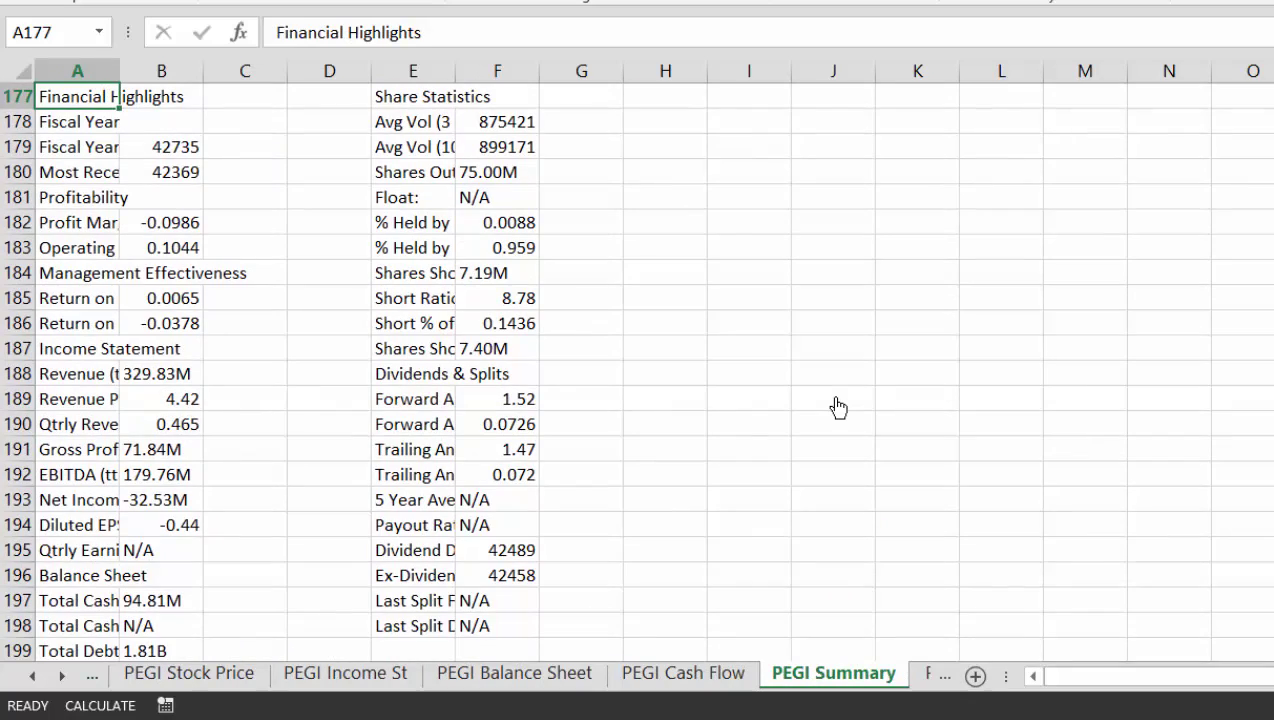
key(Page_Up)
key(Page_Up)
key(Page_Up)
key(Page_Up)
key(Page_Up)
key(Page_Up)
key(Page_Up)
key(Page_Up)
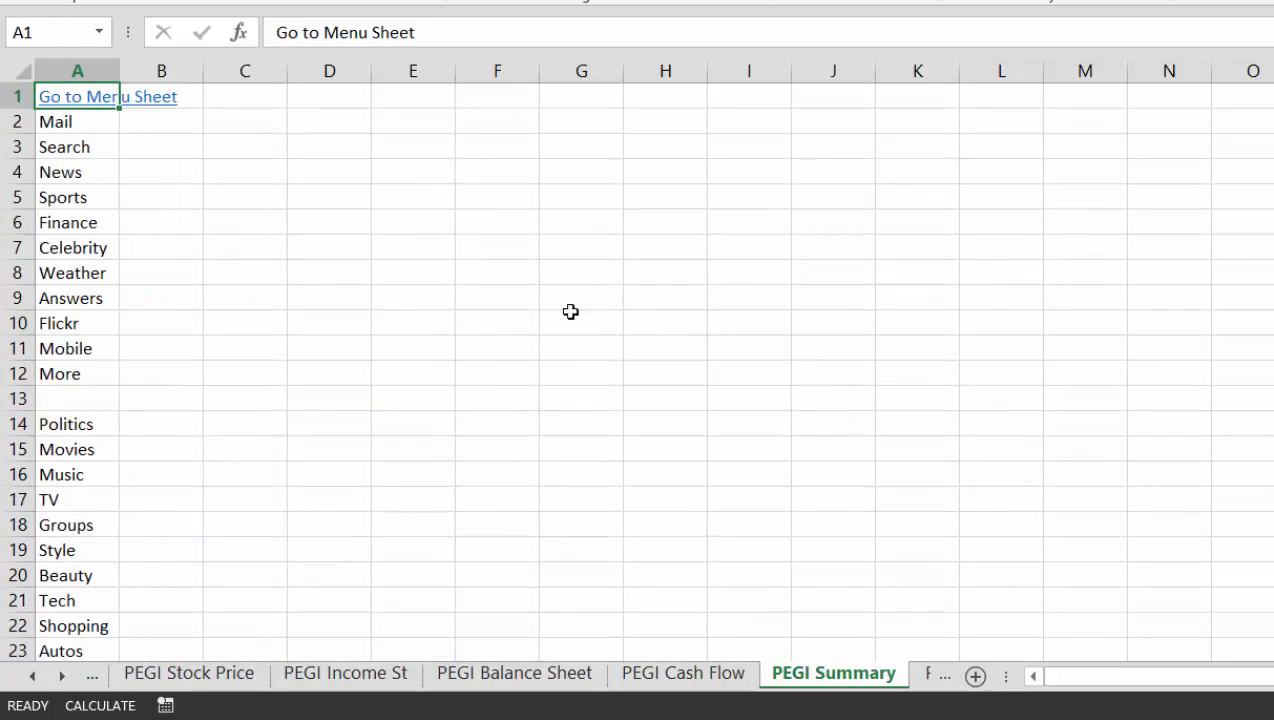
click(69, 98)
Step through MB and ROE, CAPM Summary and Cost of Capital Data, then back to Menu Sheet
key(ctrl+Page_Down)
key(ctrl+Page_Down)
key(ctrl+Page_Down)
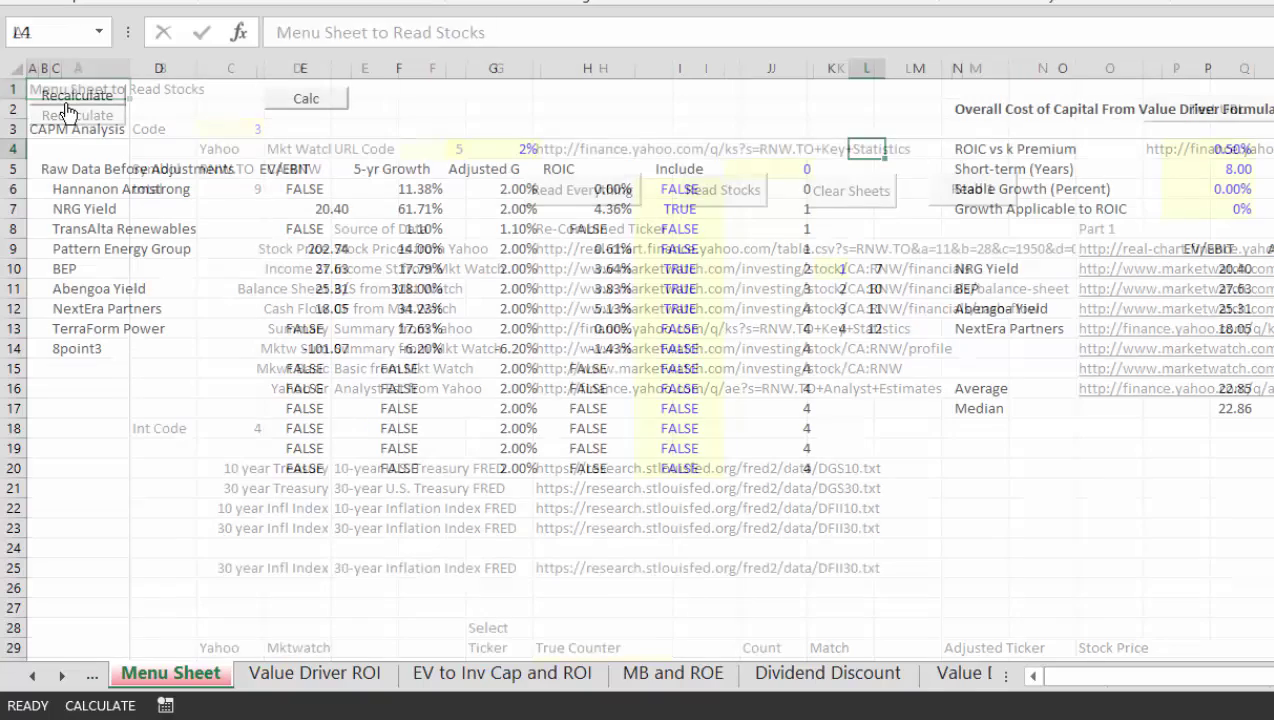
key(ctrl+Page_Down)
key(ctrl+Page_Down)
key(ctrl+Page_Down)
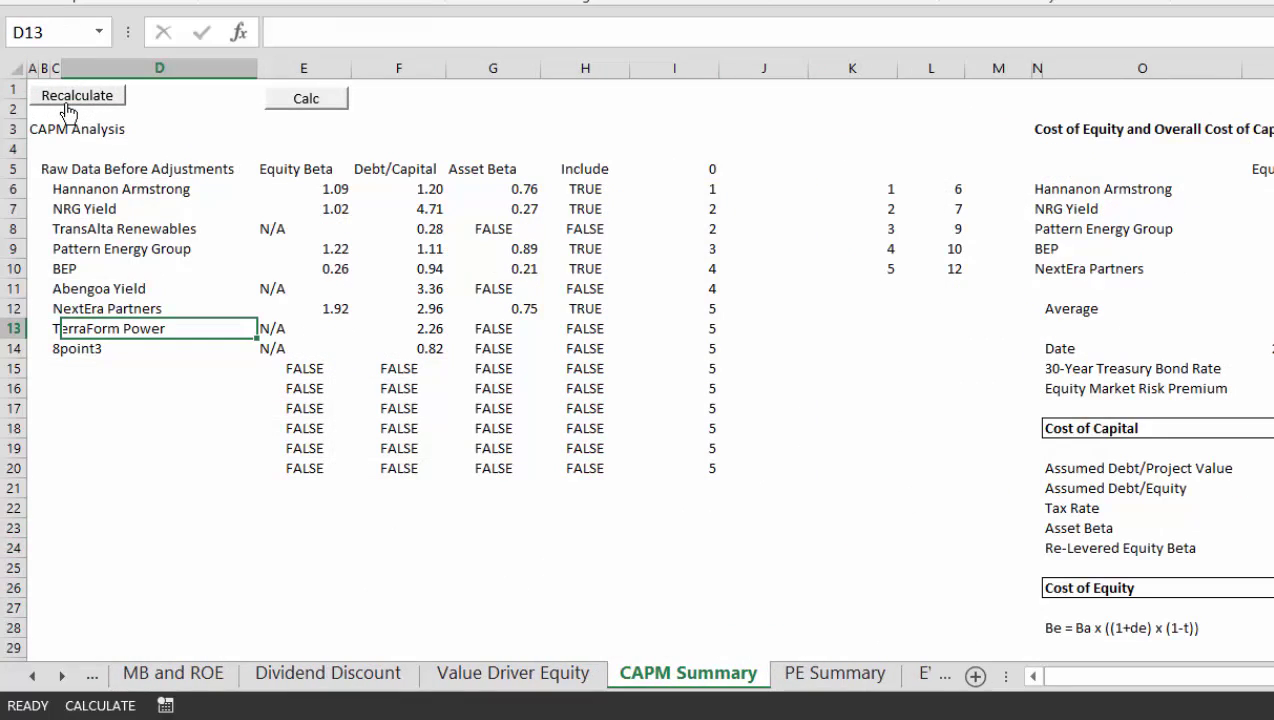
key(ctrl+Page_Down)
key(ctrl+Page_Down)
key(ctrl+Page_Down)
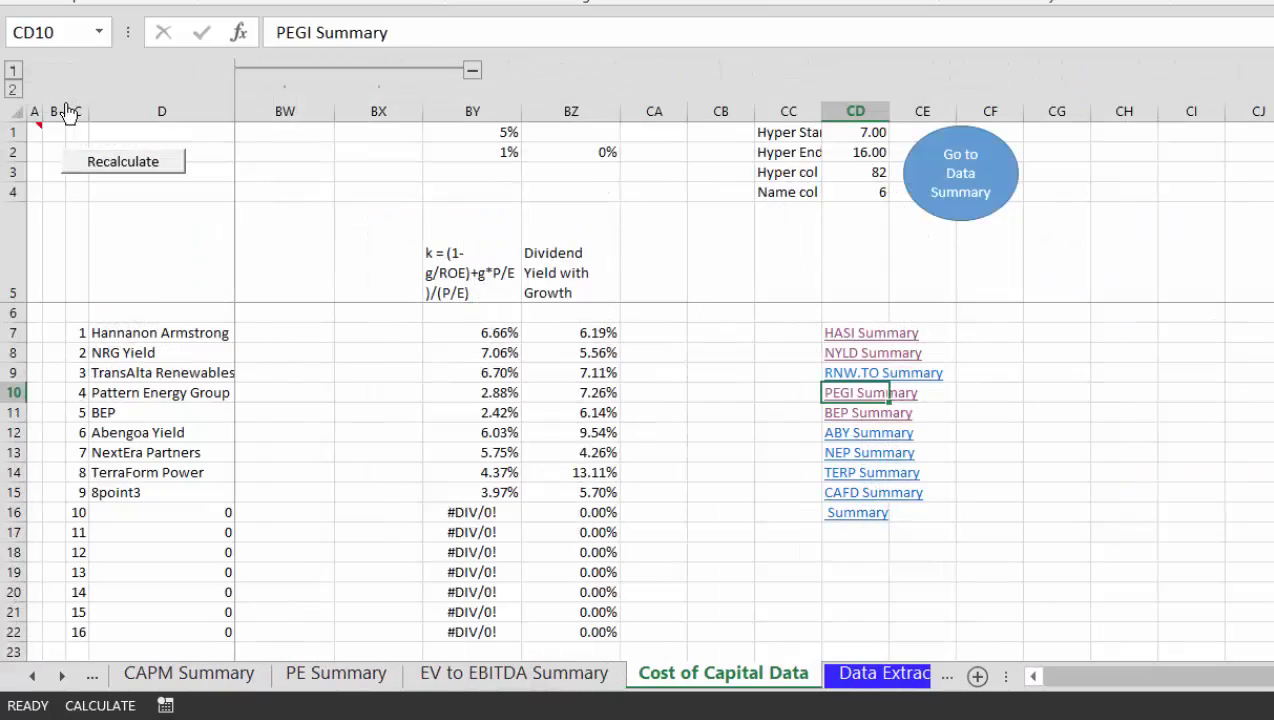
key(ctrl+Page_Up)
key(ctrl+Page_Up)
key(ctrl+Page_Up)
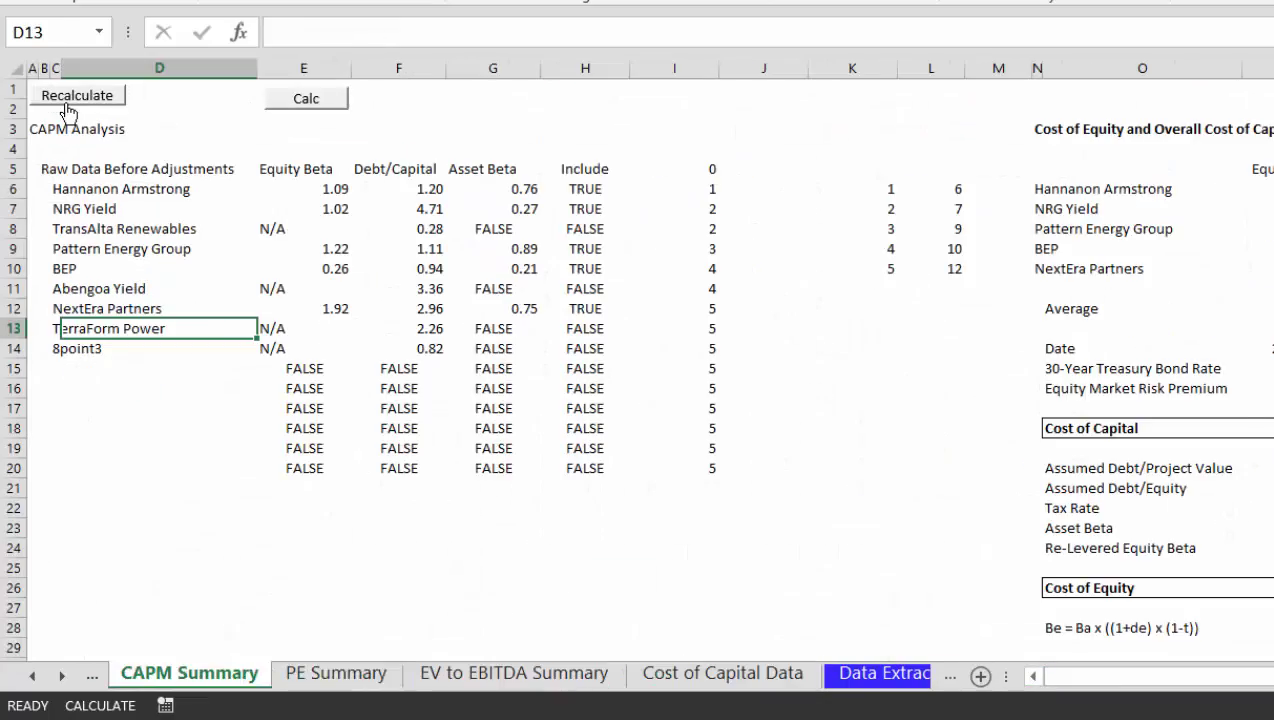
key(ctrl+Page_Up)
key(ctrl+Page_Up)
key(ctrl+Page_Up)
key(ctrl+Page_Up)
key(ctrl+Page_Up)
key(ctrl+Page_Up)
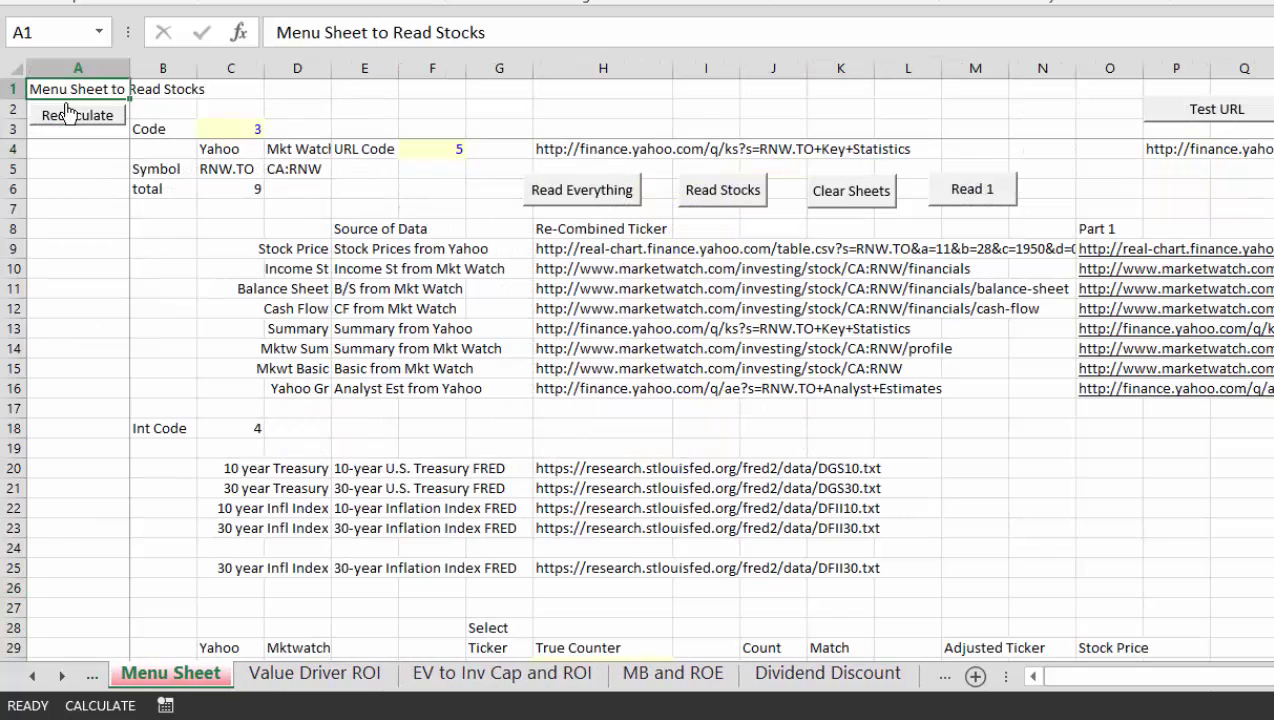
Review the Value Driver ROI, Dividend Discount and Value Driver Equity sheets, ending on Menu Sheet
key(ctrl+Page_Down)
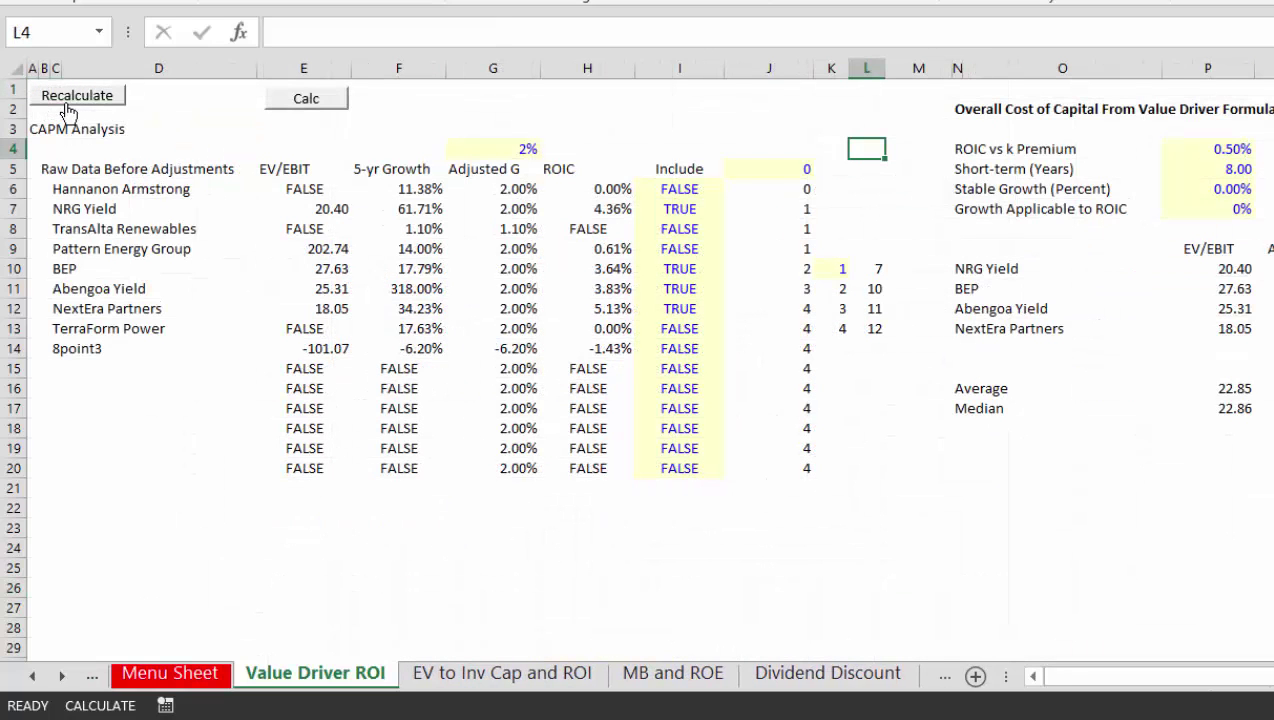
key(ctrl+Page_Down)
key(ctrl+Page_Down)
key(ctrl+Page_Down)
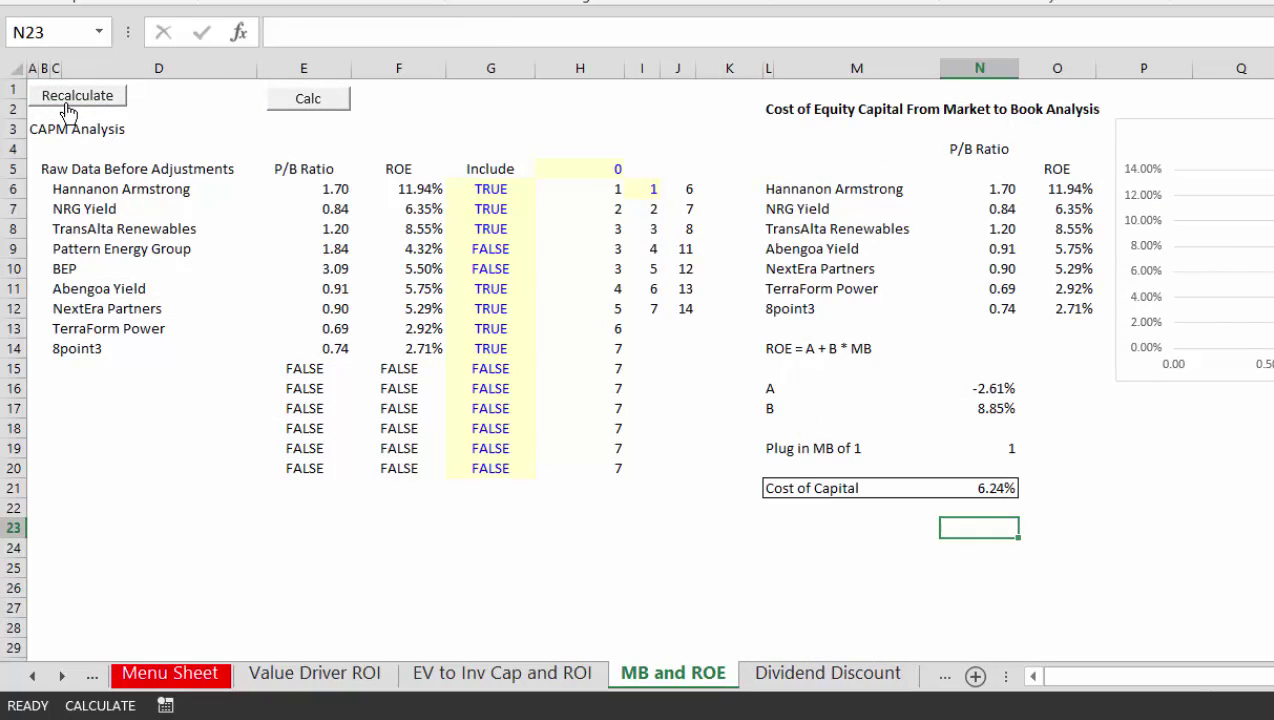
key(ctrl+Page_Down)
key(ctrl+Page_Down)
key(ctrl+Page_Down)
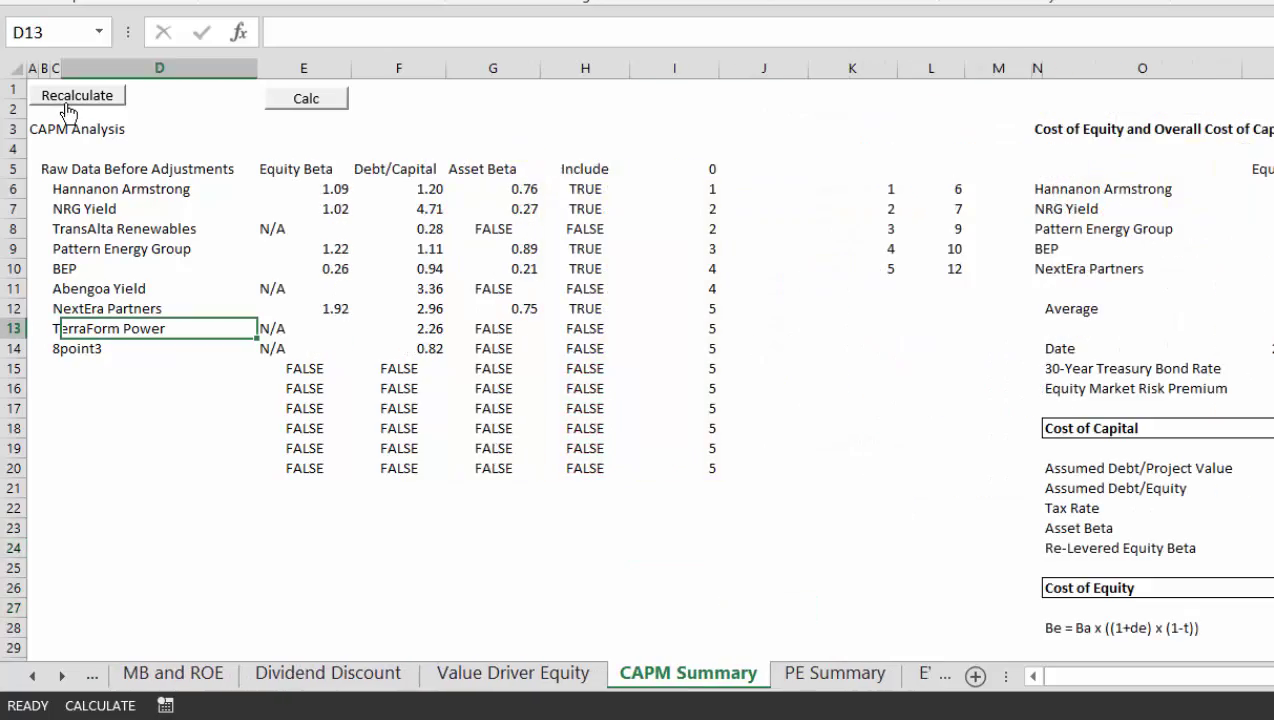
key(ctrl+Page_Up)
key(ctrl+Page_Up)
key(ctrl+Page_Up)
key(ctrl+Page_Up)
key(ctrl+Page_Up)
key(ctrl+Page_Up)
key(ctrl+Page_Up)
key(ctrl+Page_Up)
key(ctrl+Page_Up)
key(ctrl+Page_Up)
key(ctrl+Page_Up)
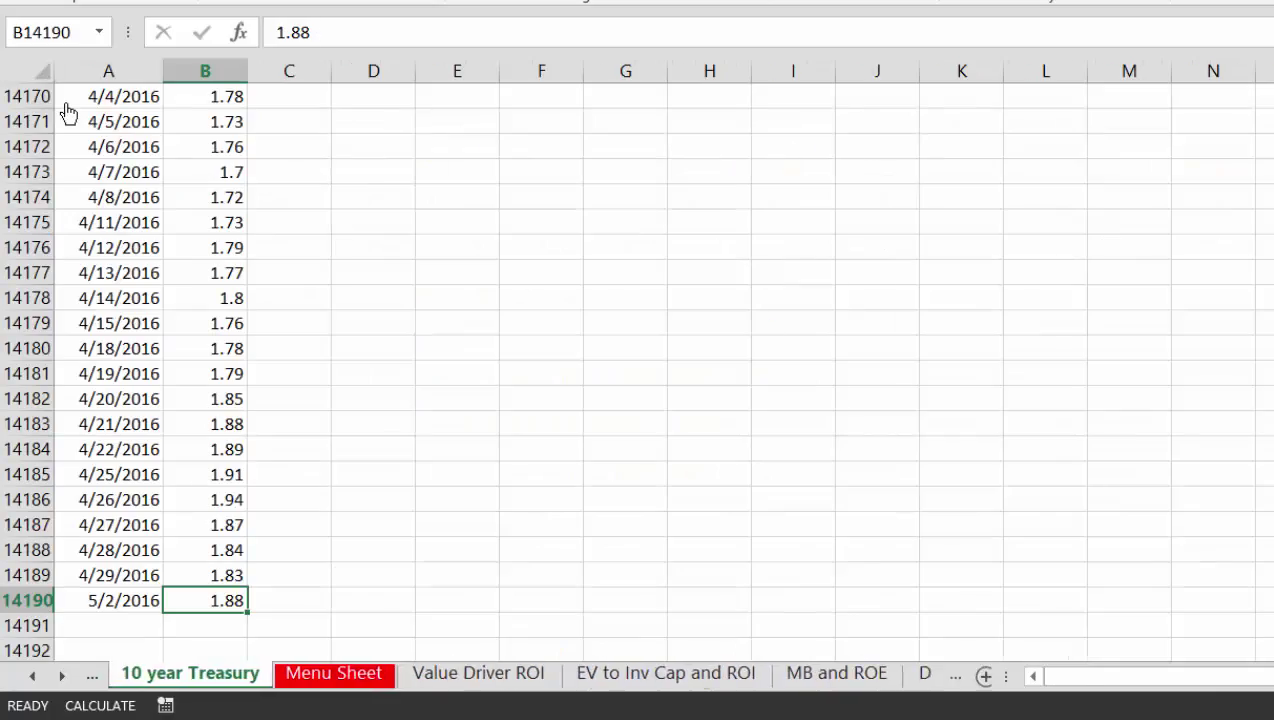
key(ctrl+Page_Up)
key(ctrl+Page_Down)
key(ctrl+Page_Down)
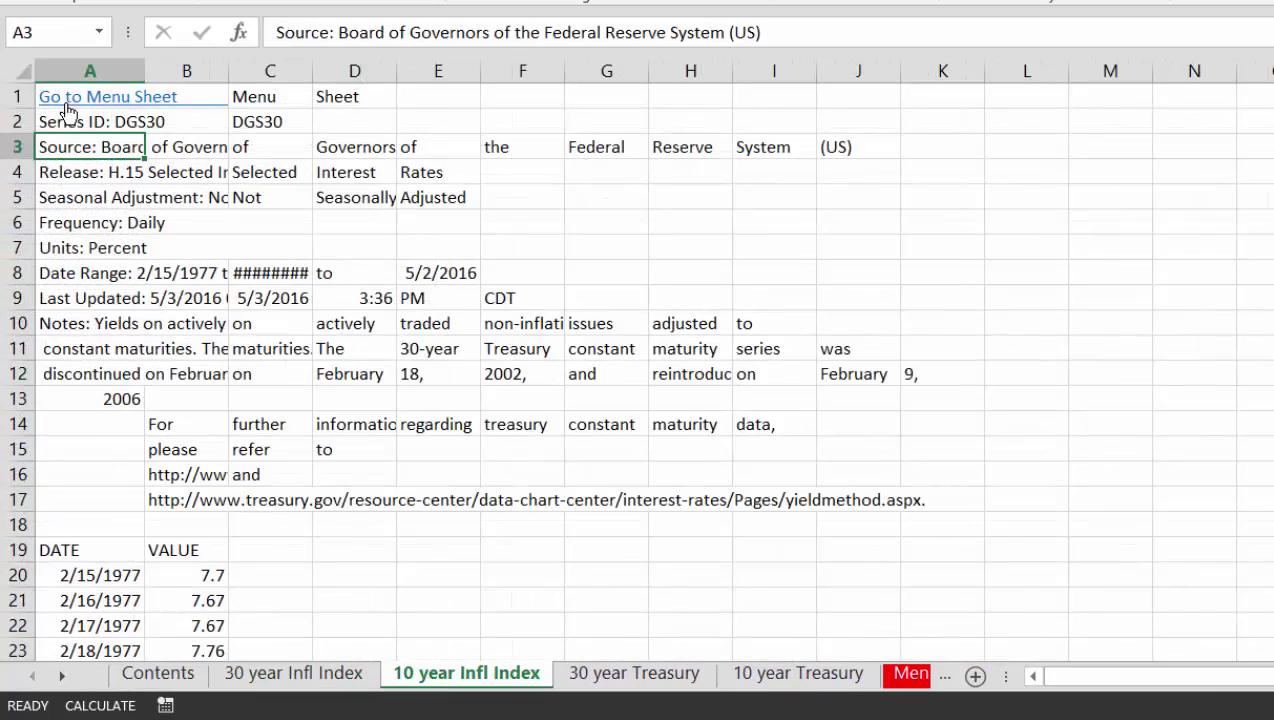
key(ctrl+Page_Down)
key(ctrl+Page_Down)
key(ctrl+Page_Down)
key(ctrl+Page_Down)
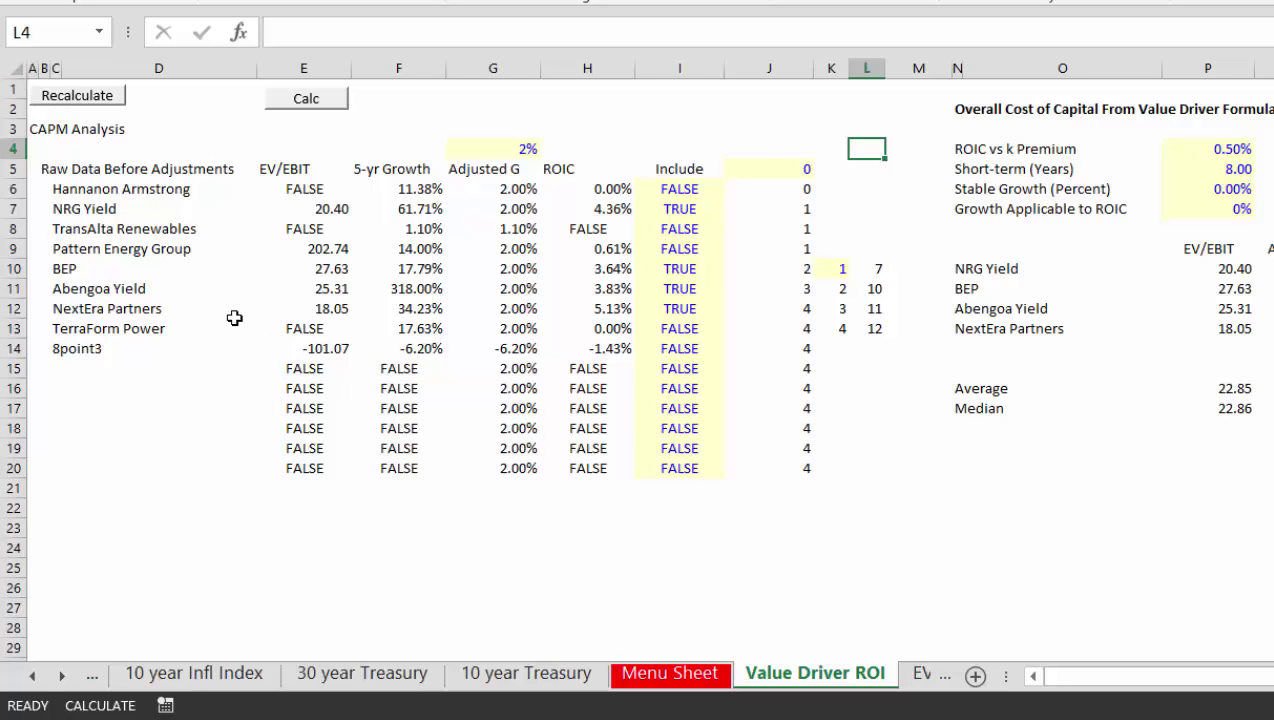
key(ctrl+Page_Up)
key(Down)
key(Down)
key(Down)
key(Down)
key(Down)
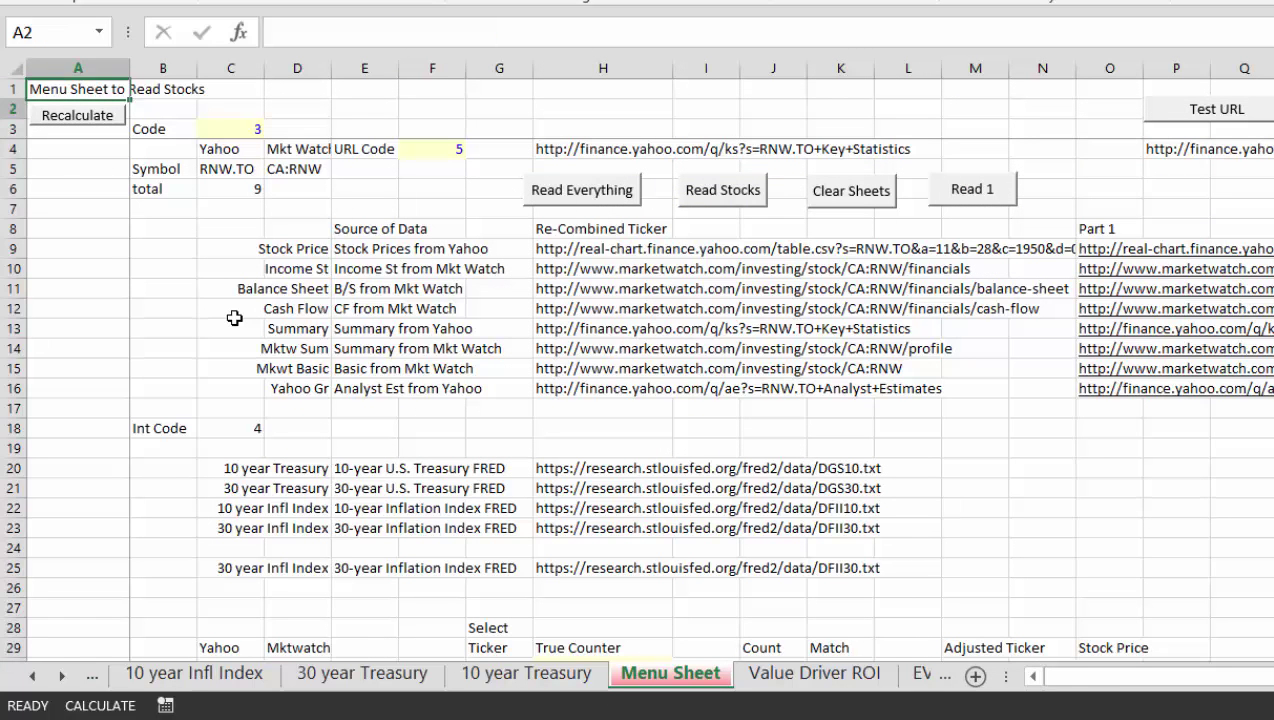
key(Down)
key(Down)
key(Down)
key(Down)
key(Down)
key(Down)
key(Down)
key(Down)
key(Down)
key(Down)
key(Down)
key(Down)
key(Down)
key(Down)
key(Down)
key(Down)
key(Down)
key(Down)
key(Down)
key(Down)
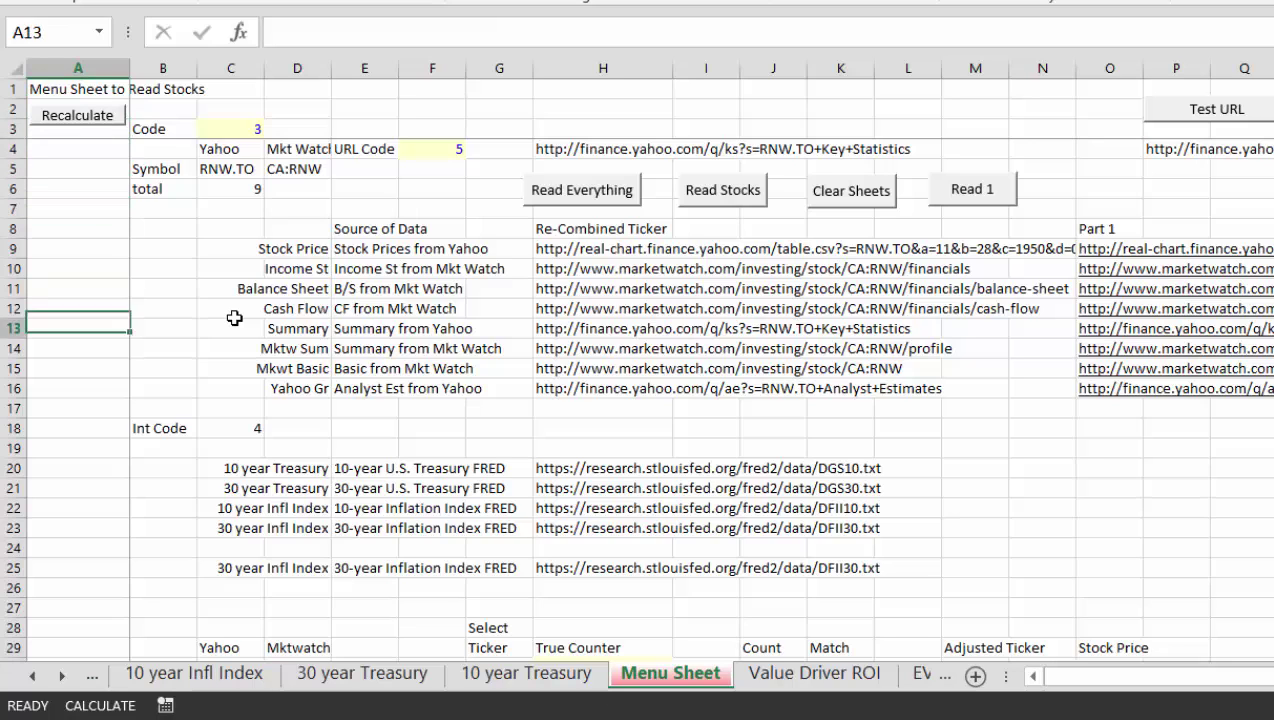
key(Up)
key(Up)
key(Up)
key(Up)
key(Up)
key(Up)
key(Up)
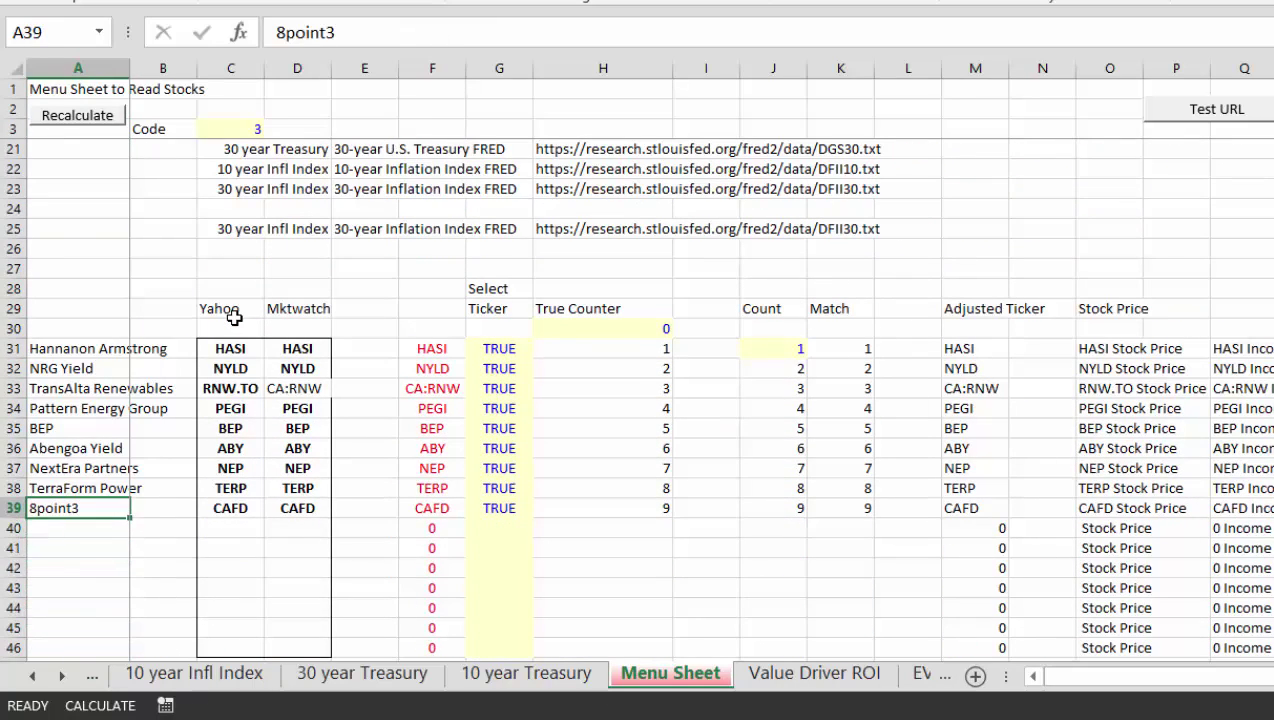
key(Right)
key(Right)
key(Left)
key(Right)
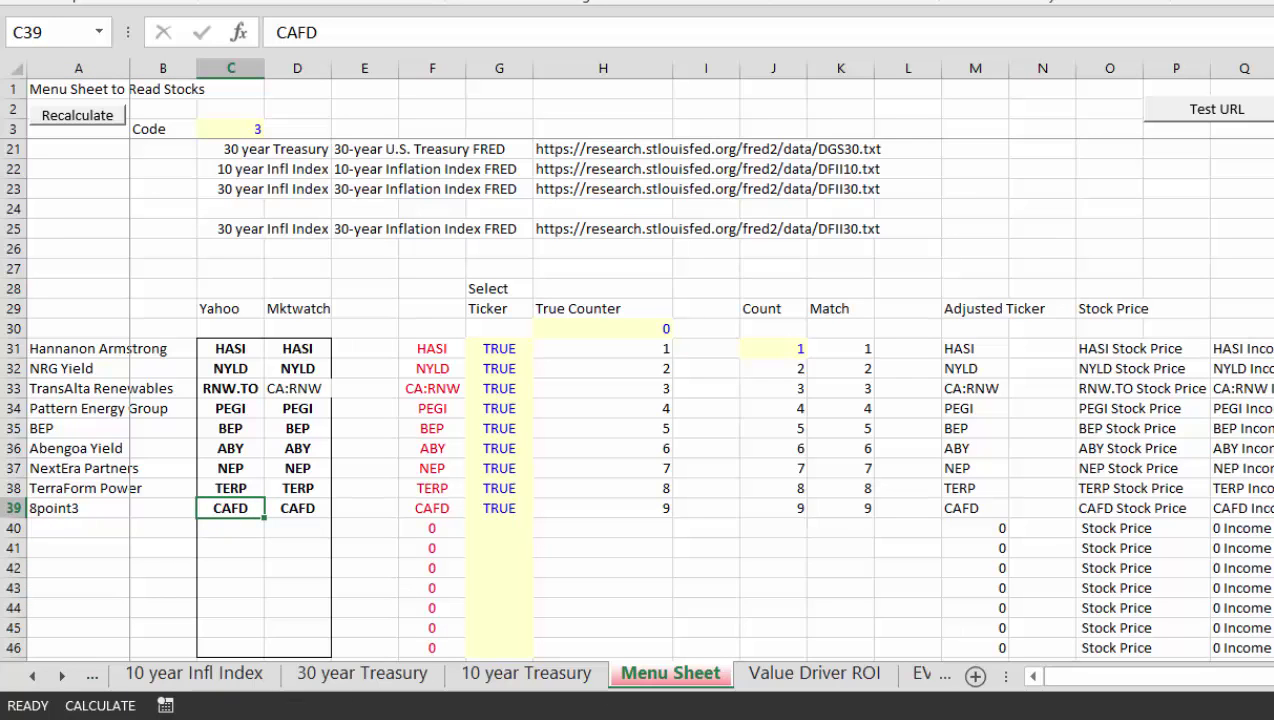
Copy A31:D44, ITC Holdings to Alliant Energy with tickers, from Generic Macros, then switch back
click(805, 603)
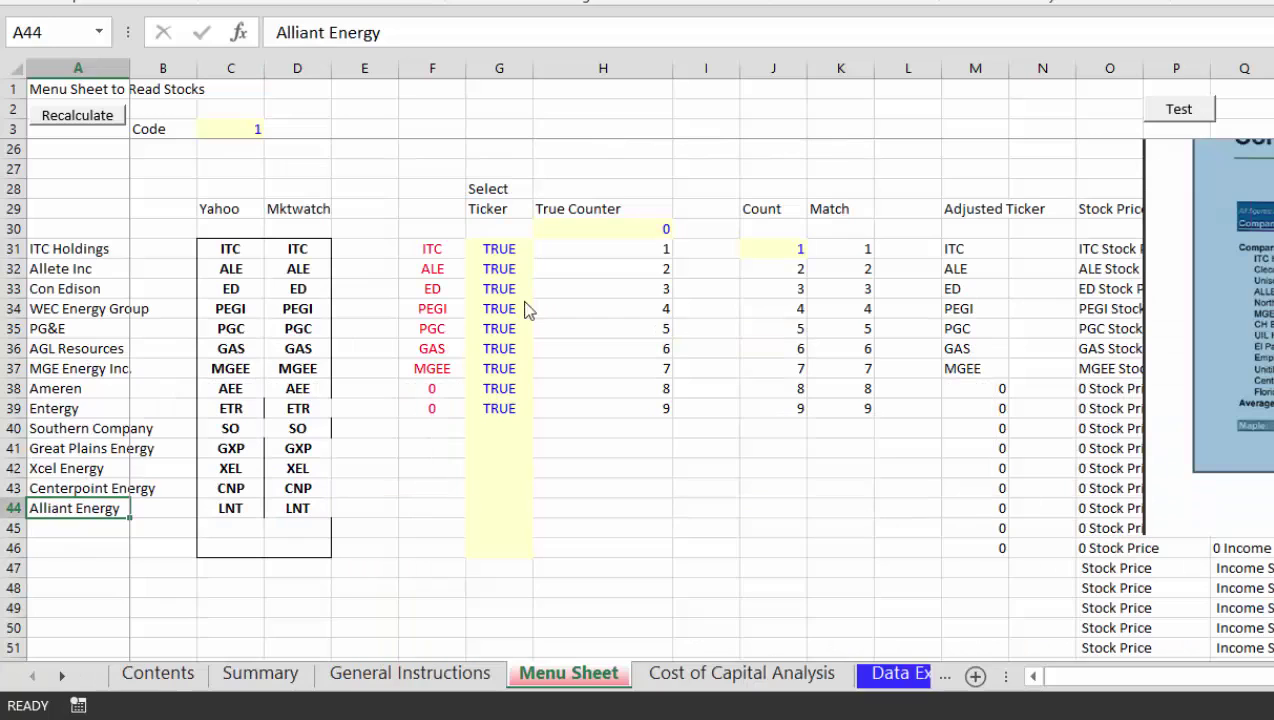
click(51, 245)
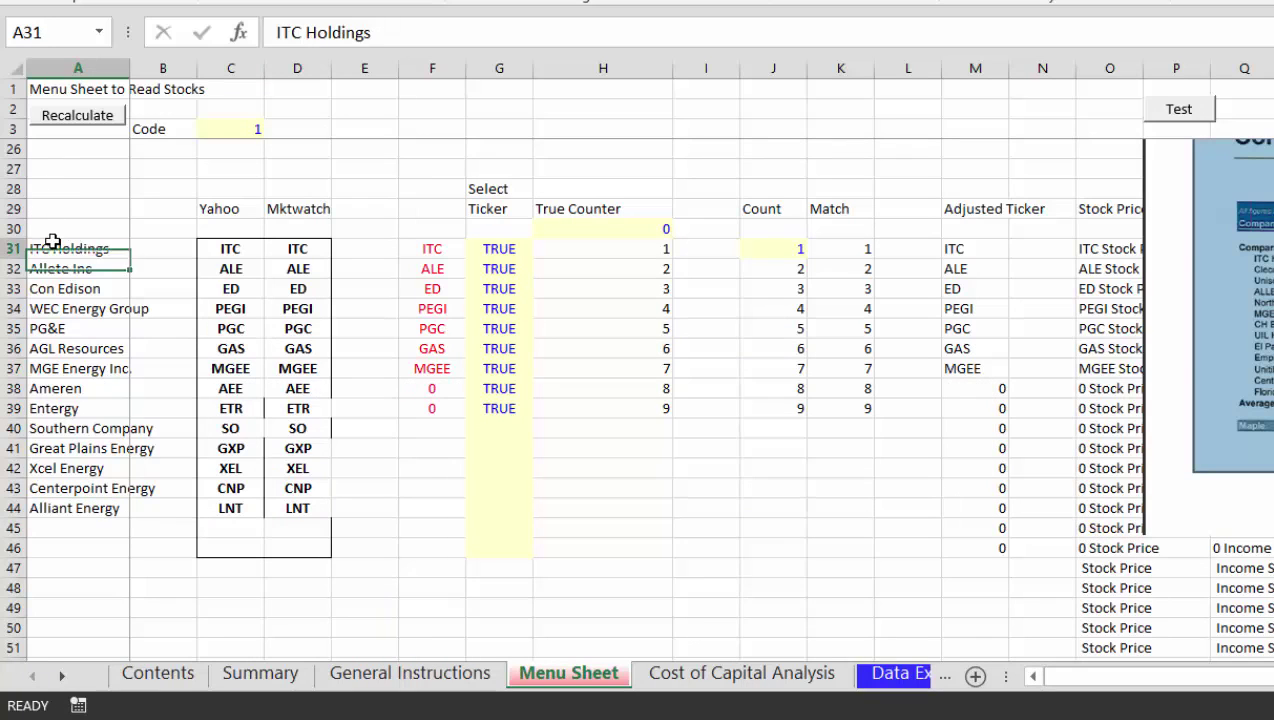
key(shift+Down)
key(shift+Right)
key(shift+Right)
key(shift+Right)
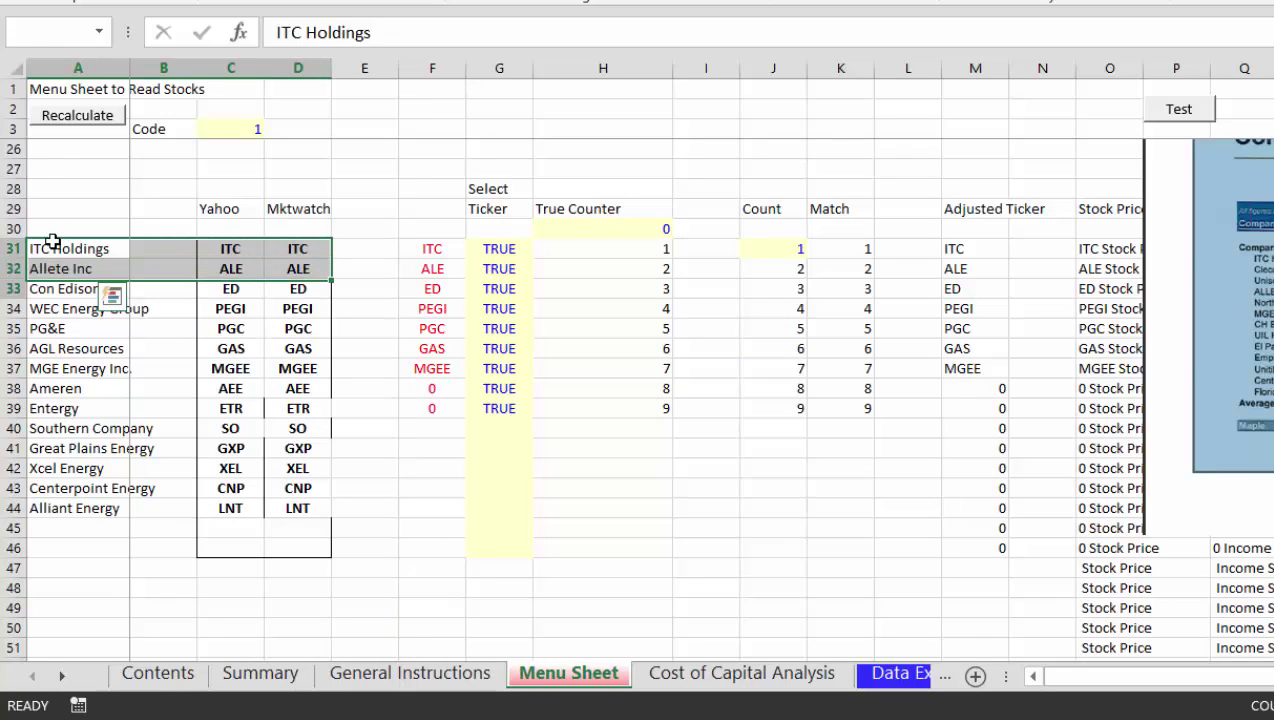
key(shift+Down)
key(shift+Down)
key(shift+Down)
key(shift+Down)
key(shift+Down)
key(shift+Down)
key(shift+Down)
key(shift+Down)
key(shift+Down)
key(shift+Down)
key(shift+Down)
key(shift+Down)
key(ctrl+c)
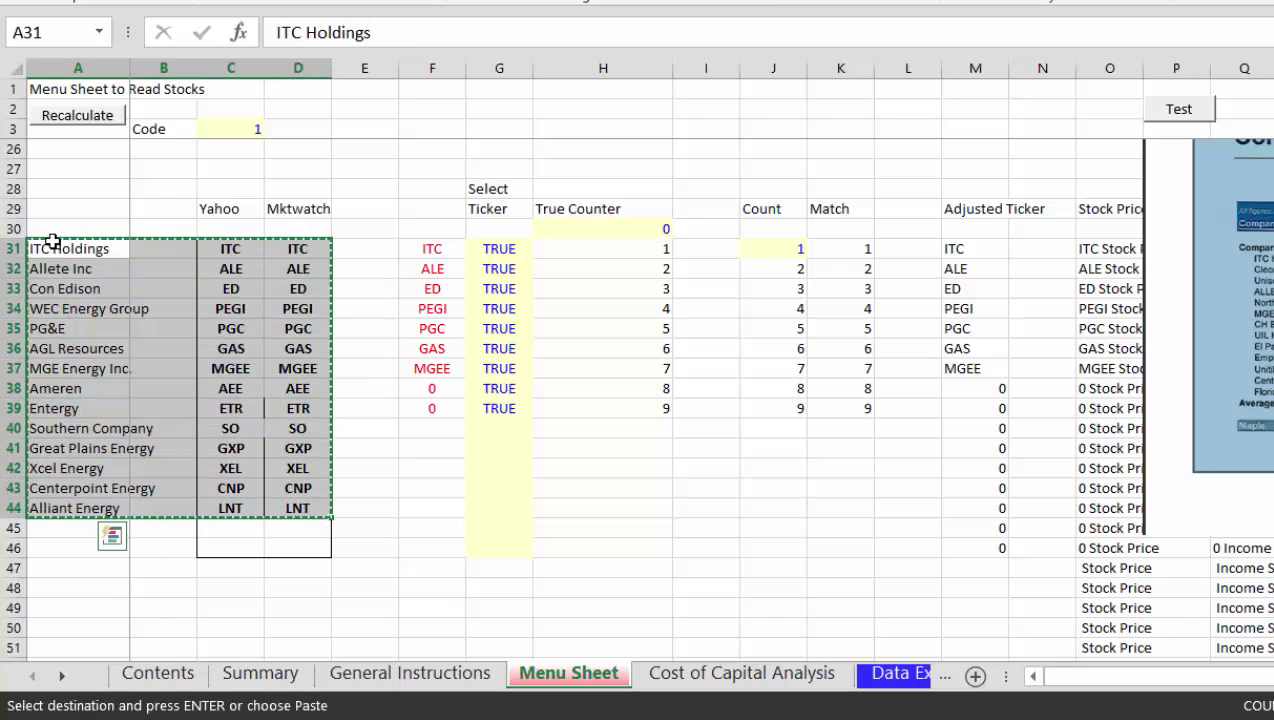
key(ctrl+Tab)
key(Up)
key(Up)
key(Up)
key(Up)
key(Up)
key(Up)
key(Up)
key(Up)
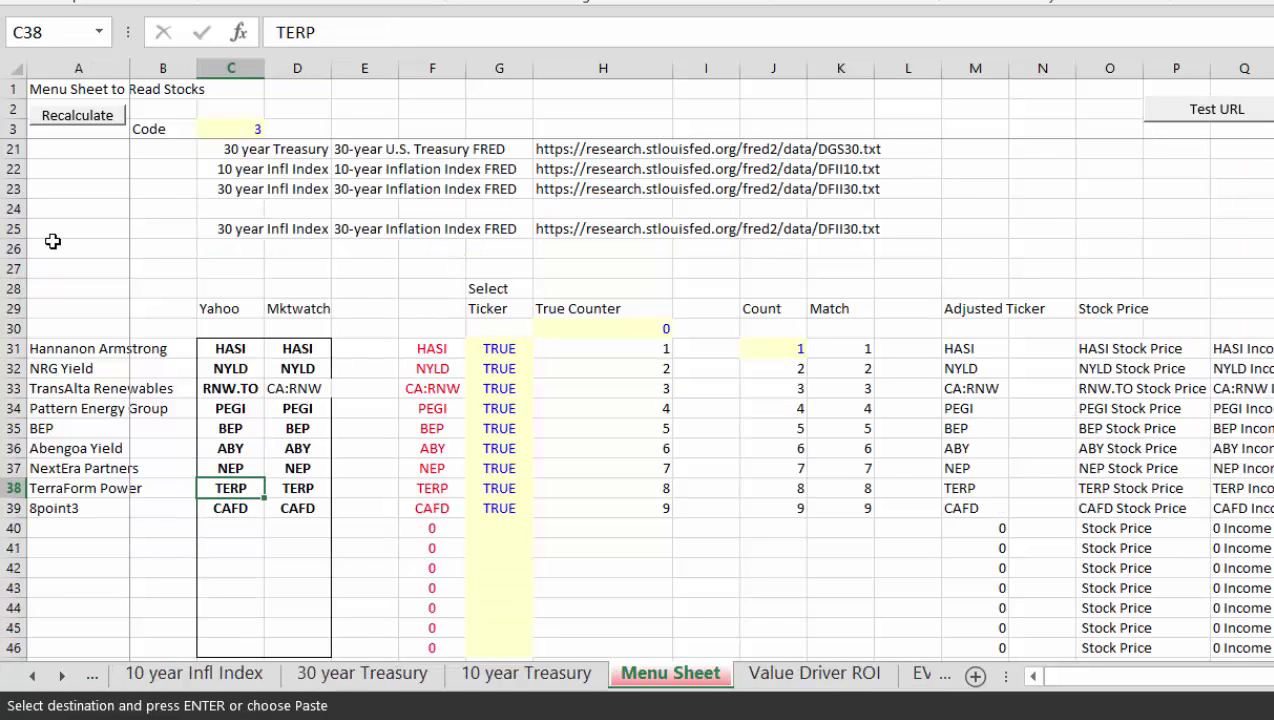
Paste the fourteen companies and tickers as values at A31
key(Left)
key(Left)
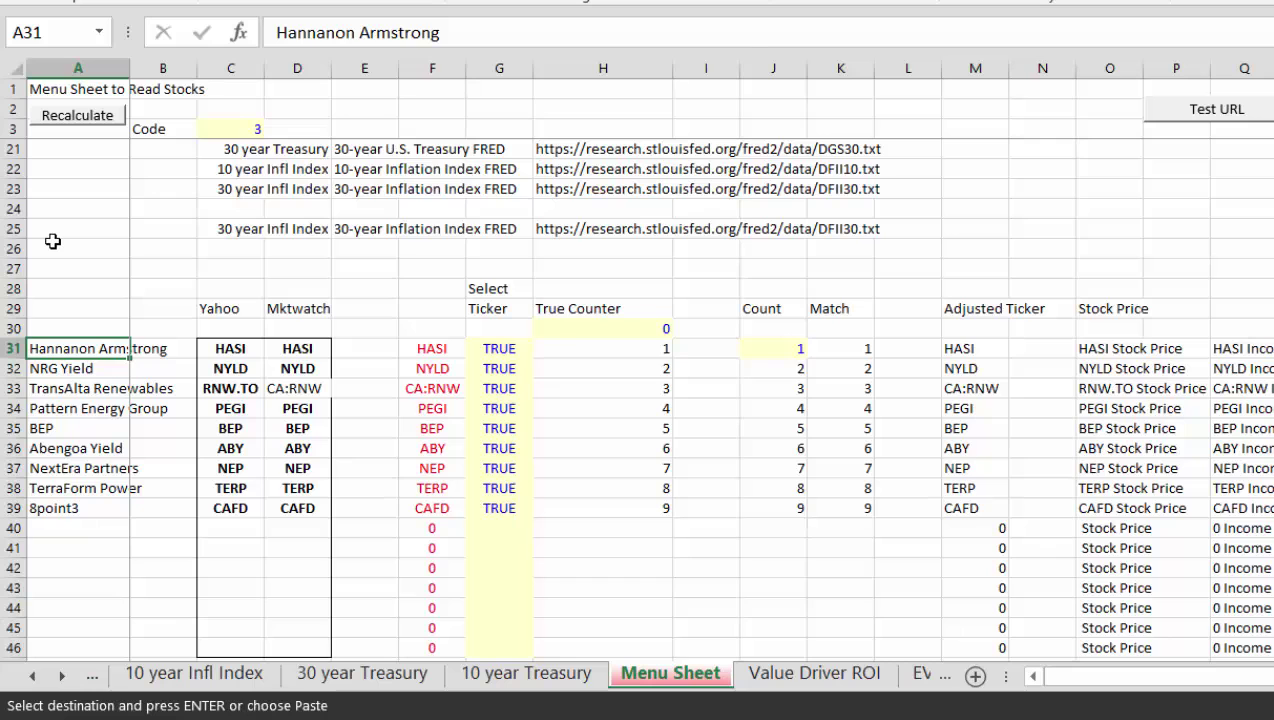
key(ctrl+alt+v)
key(v)
key(Return)
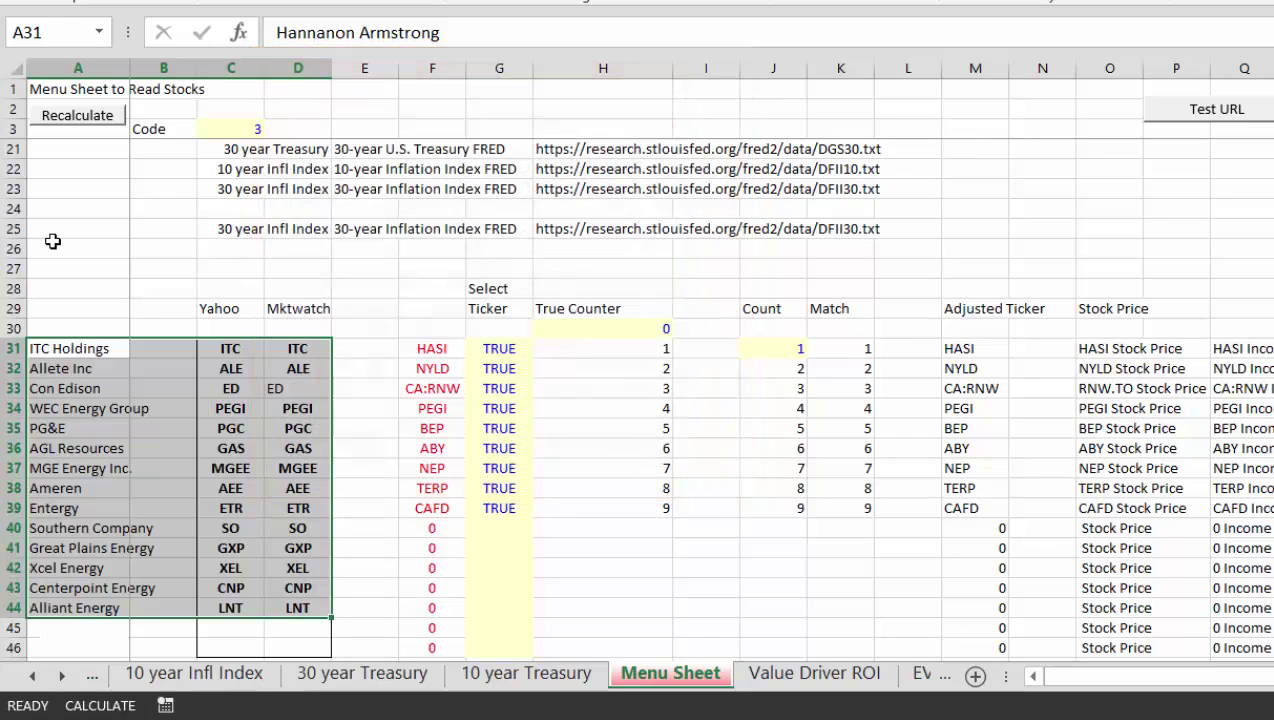
key(Down)
key(Down)
key(Down)
key(Down)
key(Down)
key(Down)
key(Down)
key(Down)
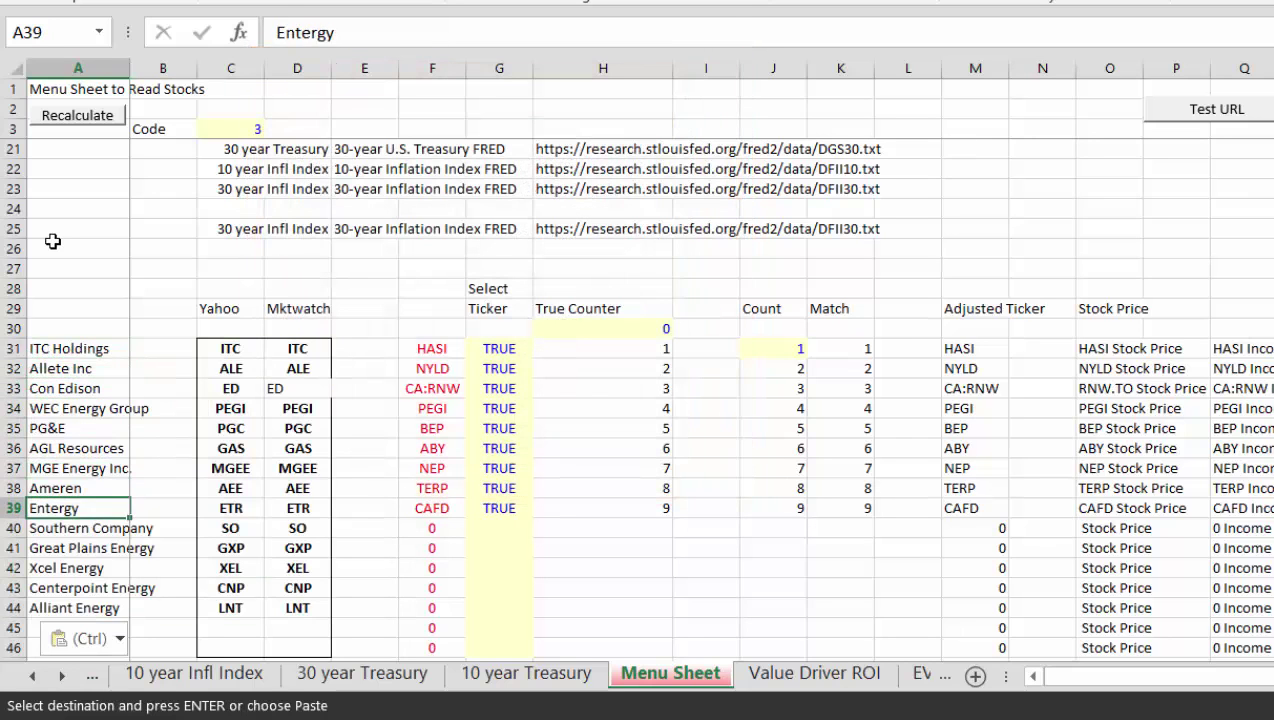
Copy the C31:D38 ticker formatting down through row 46
key(Right)
key(Right)
key(Right)
key(Up)
key(Up)
key(Up)
key(Up)
key(Up)
key(Up)
key(Up)
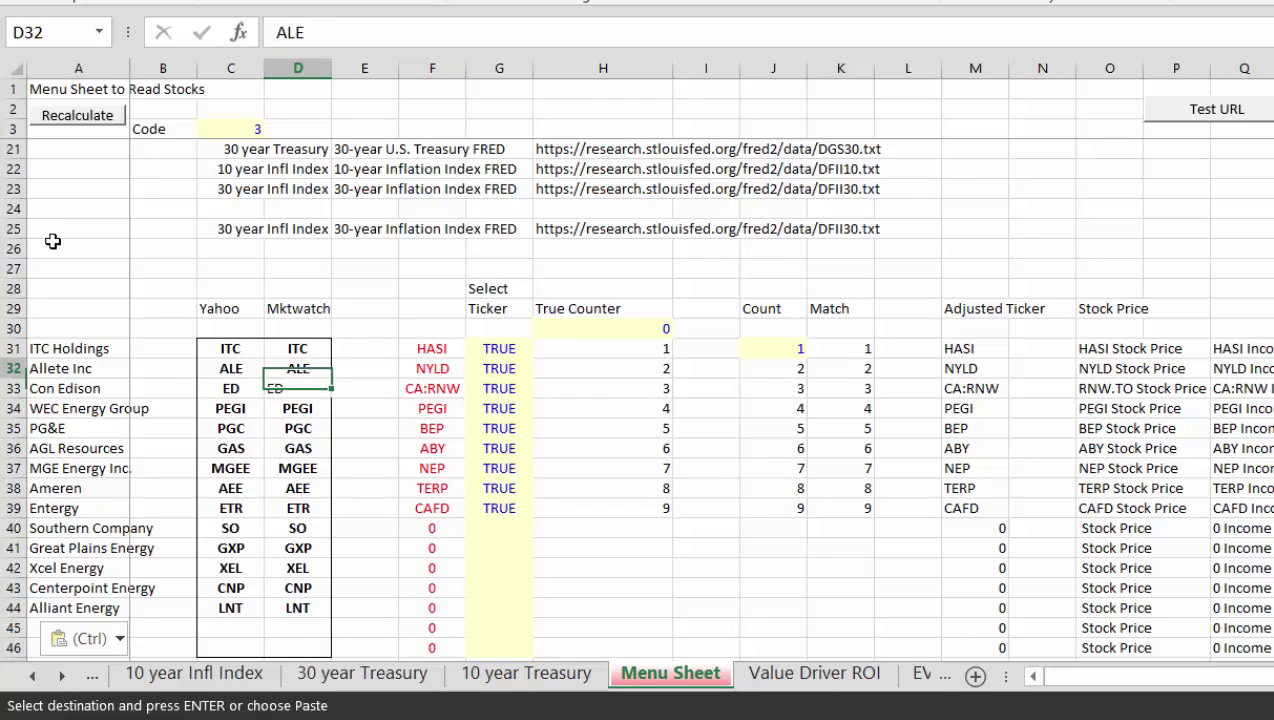
key(Up)
key(Left)
key(shift+Right)
key(shift+Down)
key(shift+Down)
key(shift+Down)
key(shift+Down)
key(shift+Down)
key(shift+Down)
key(shift+Down)
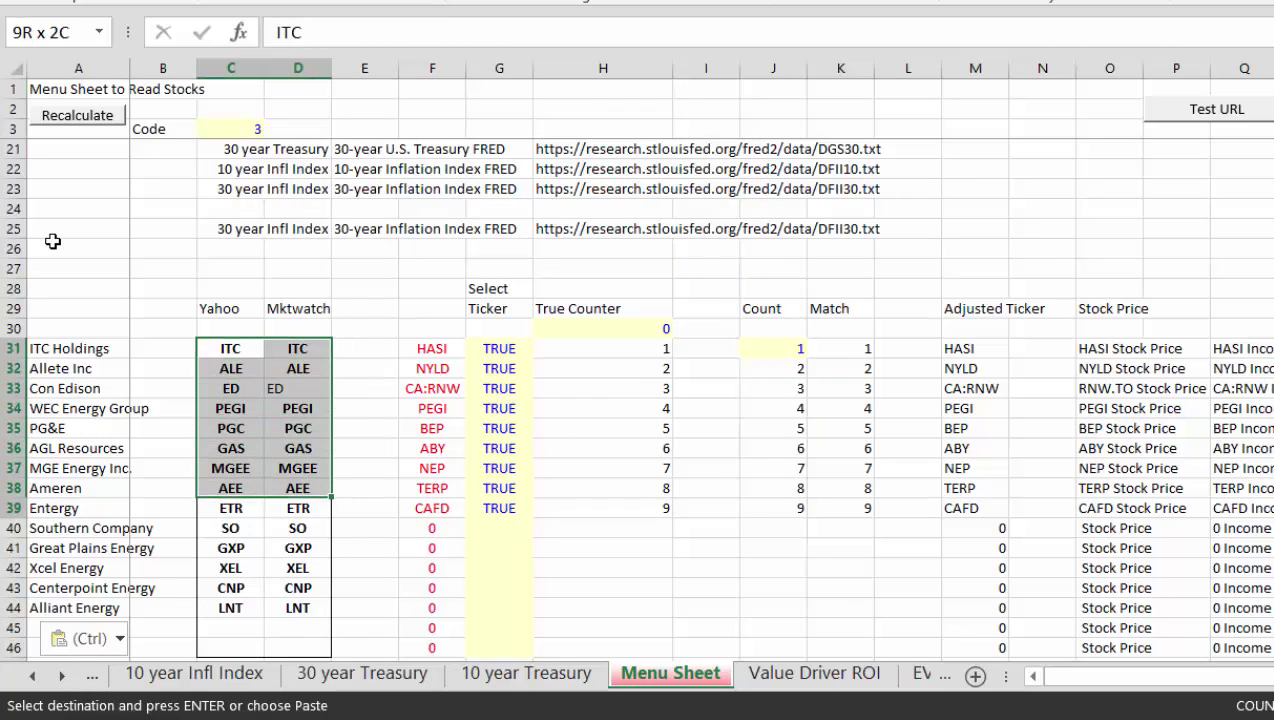
key(shift+Down)
key(shift+Down)
key(shift+Down)
key(shift+Down)
key(shift+Down)
key(shift+Down)
key(shift+Down)
key(shift+Down)
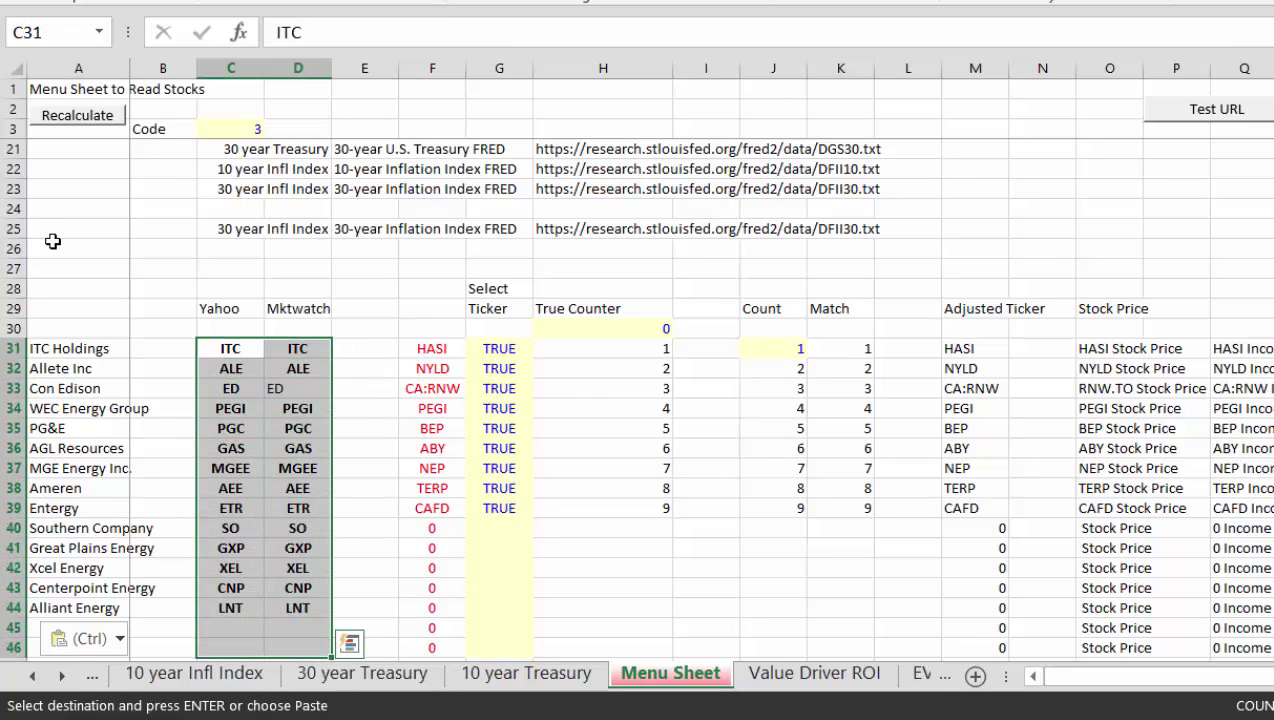
key(Escape)
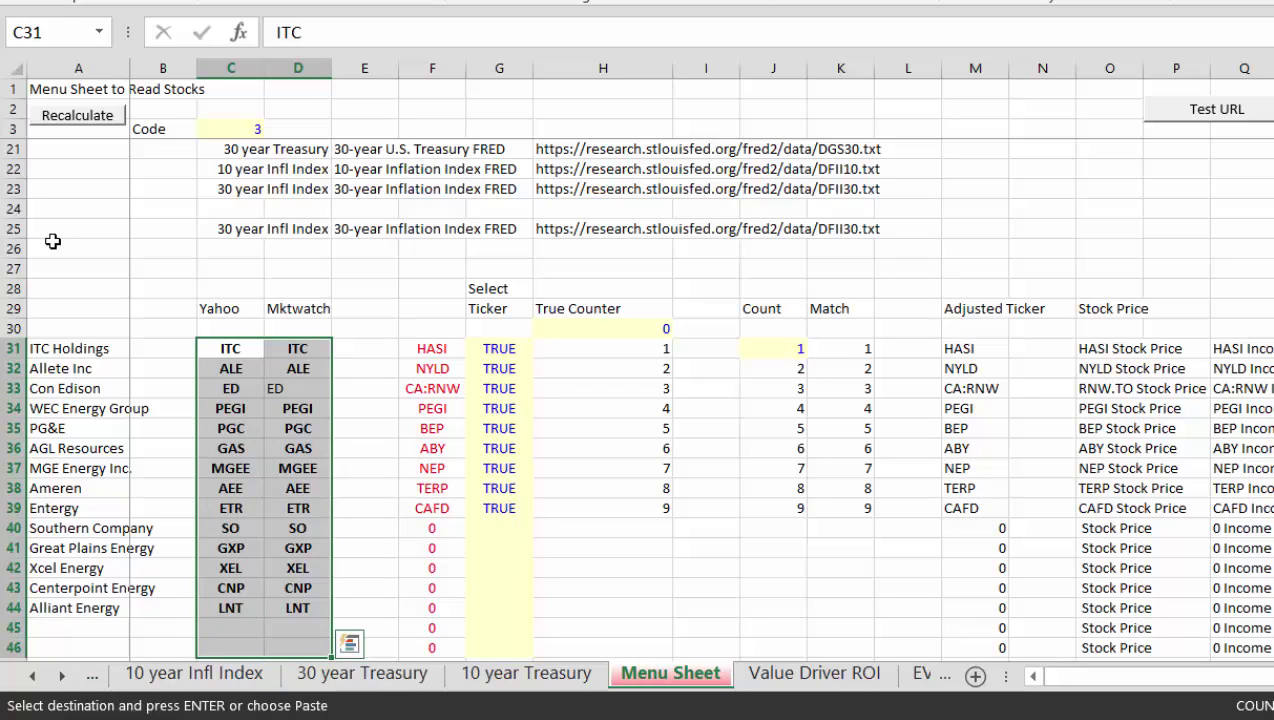
key(Escape)
key(Left)
Centre the misaligned Con Edison ticker ED in D33
key(Right)
key(Down)
key(Down)
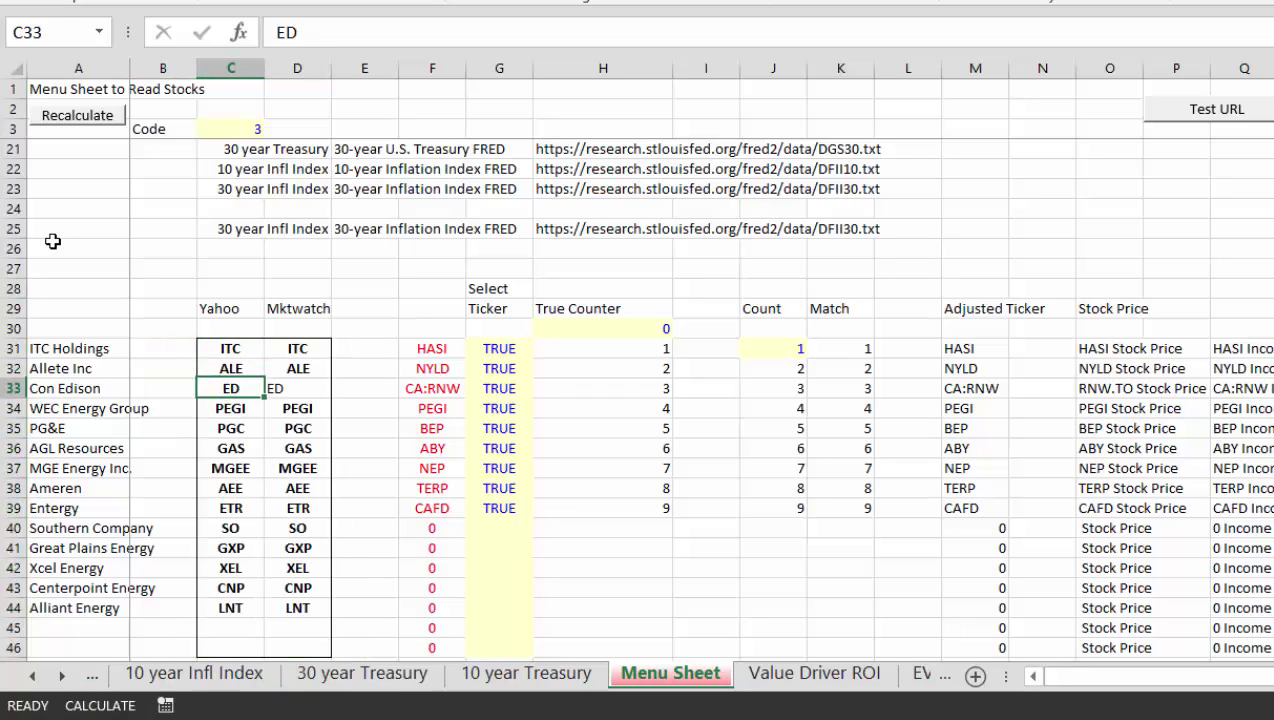
key(Right)
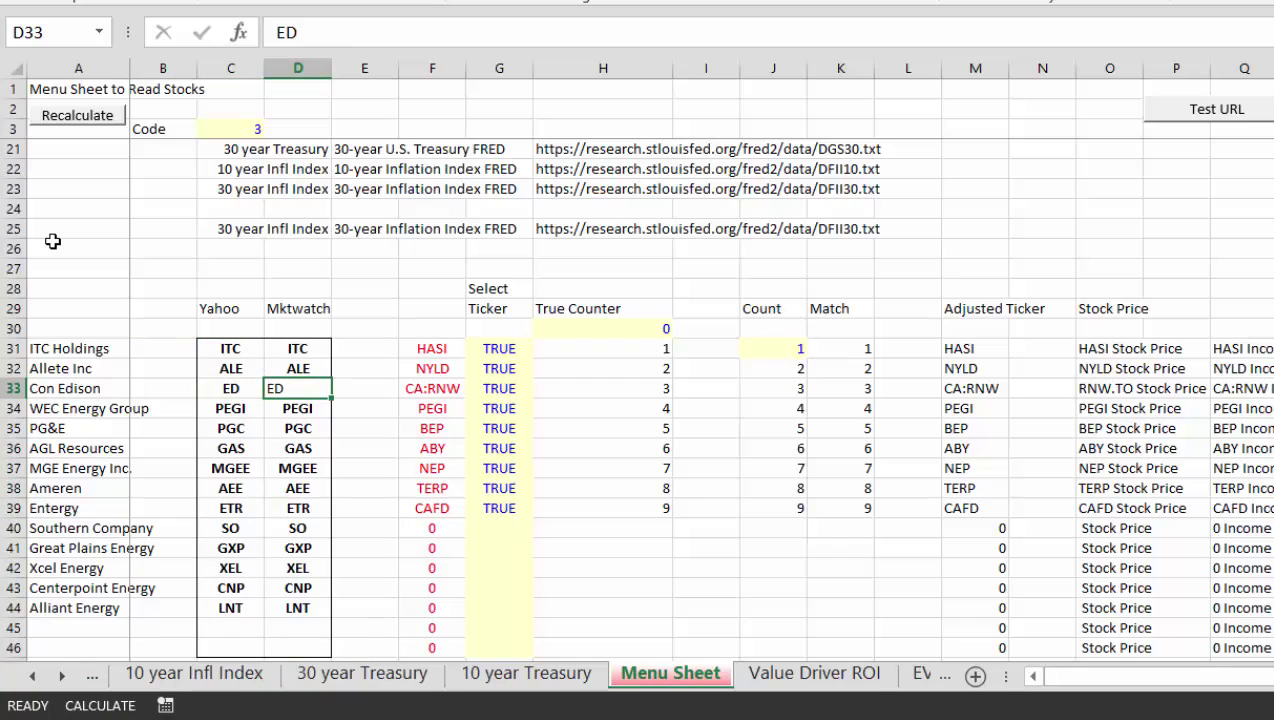
key(Left)
key(Right)
key(alt+h)
key(a)
key(c)
Check the column F ticker formulas from ALE down to row 39 (ETR)
key(Left)
key(Right)
key(Right)
key(Right)
key(Left)
key(Up)
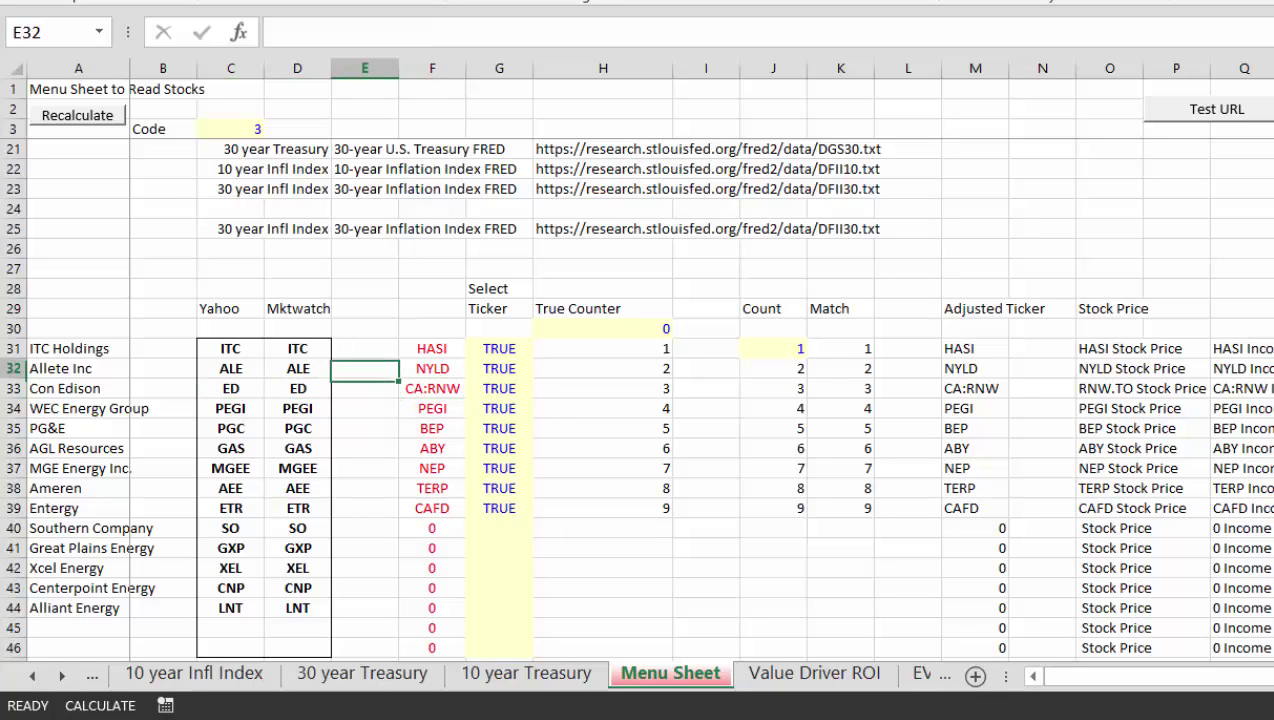
key(Up)
key(Right)
key(Down)
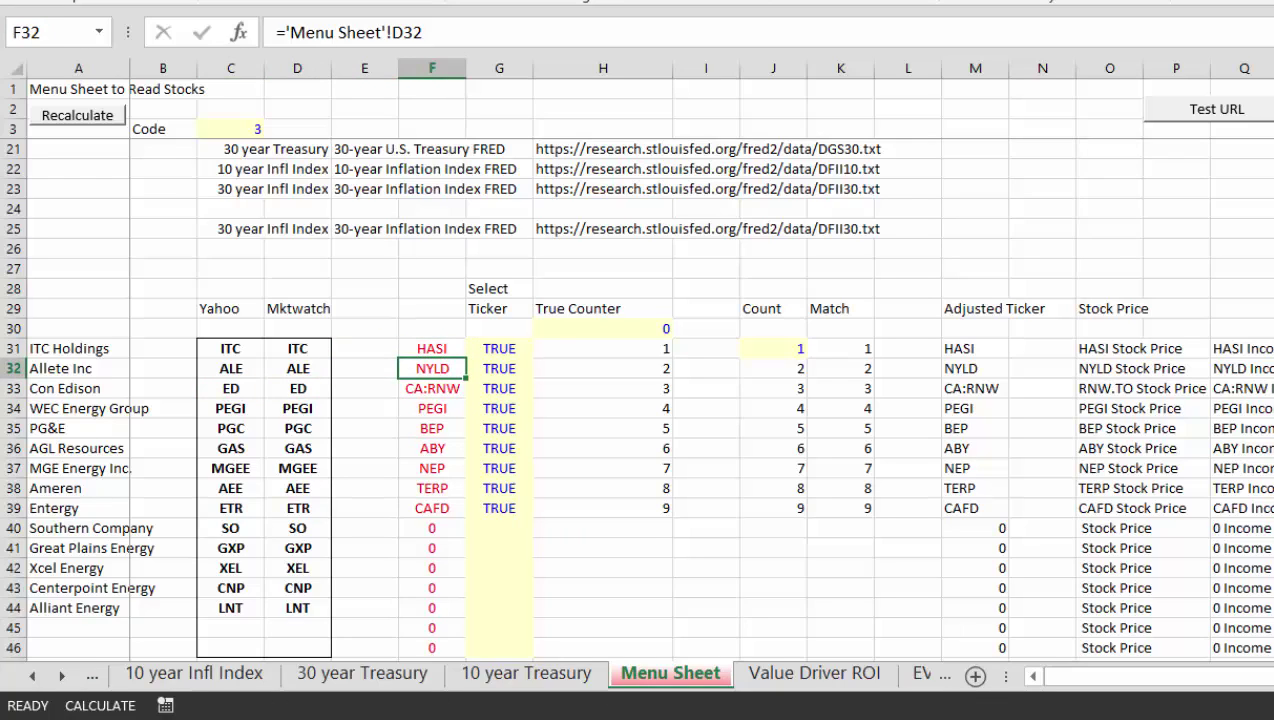
key(Down)
key(Down)
key(Down)
key(Down)
key(Down)
key(Down)
key(Down)
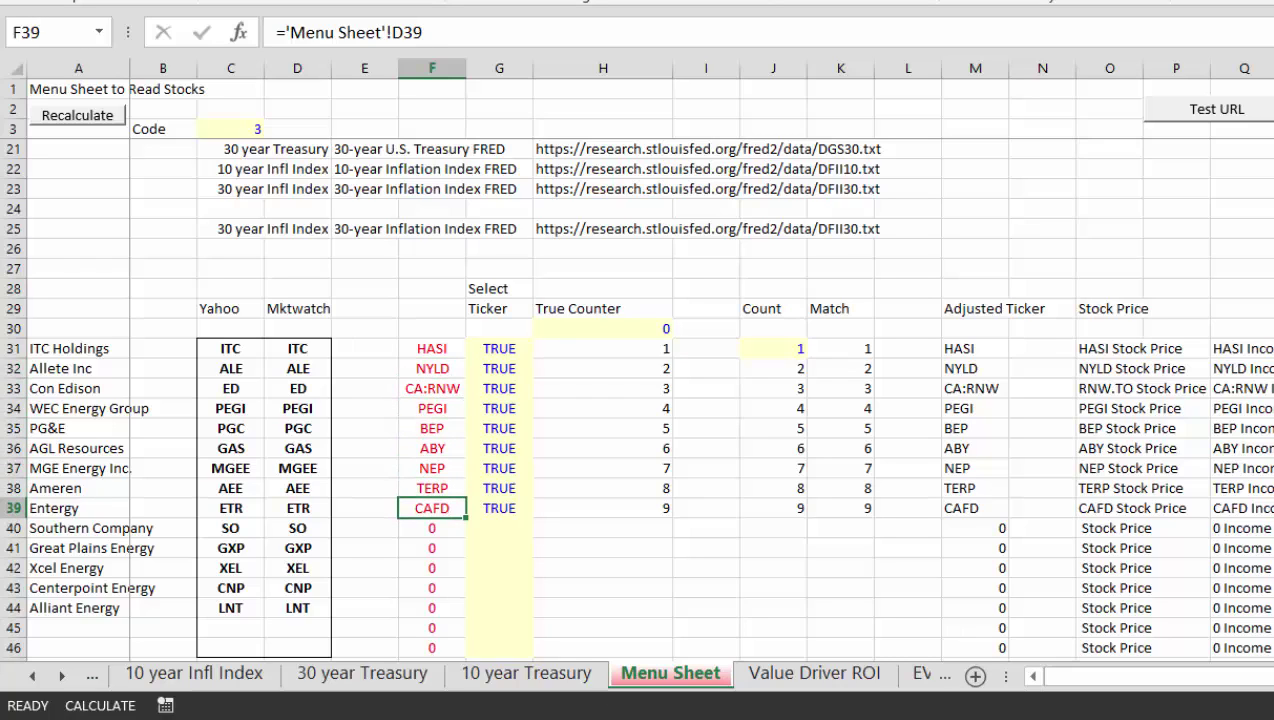
key(Left)
key(Right)
key(Left)
key(Left)
key(Left)
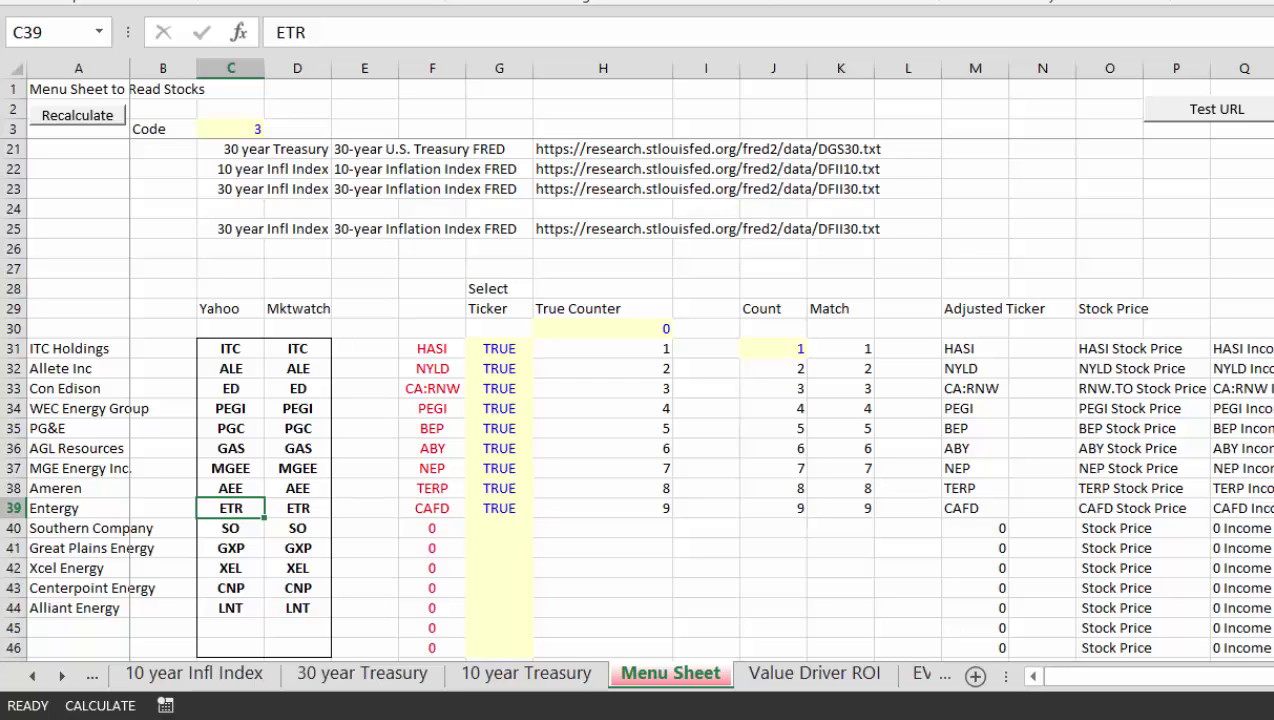
key(Right)
key(Right)
key(Right)
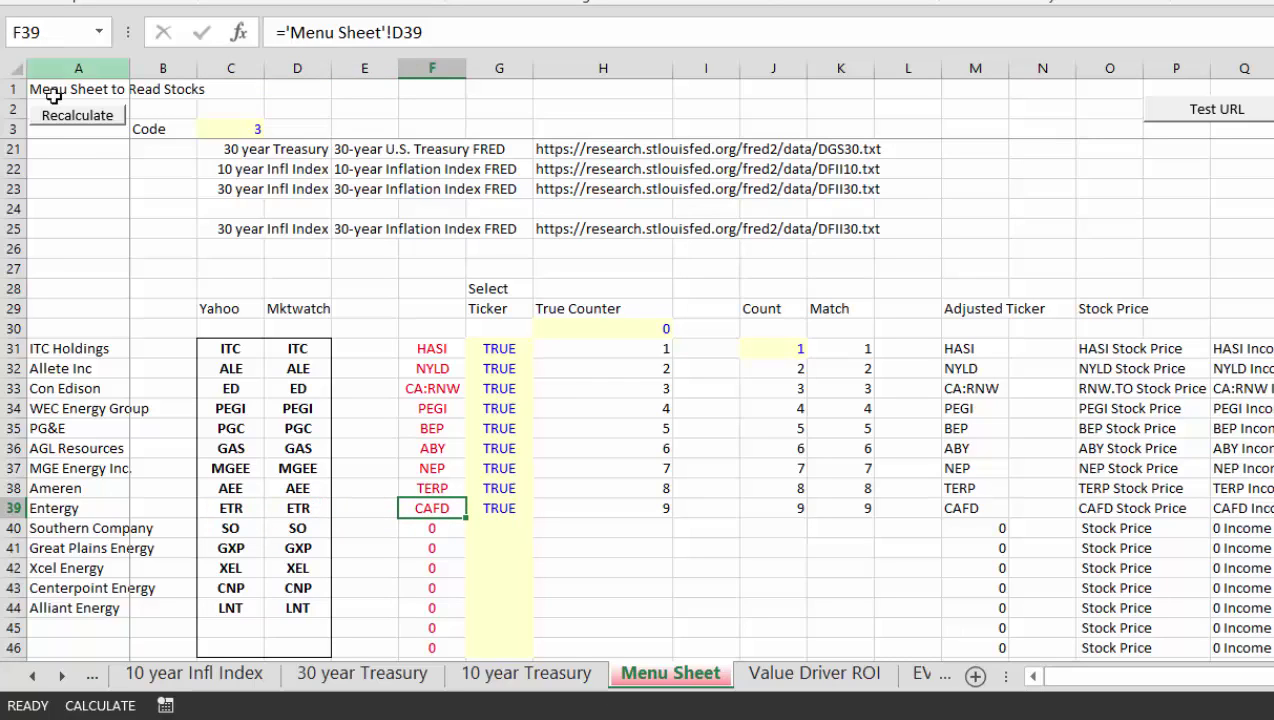
click(71, 117)
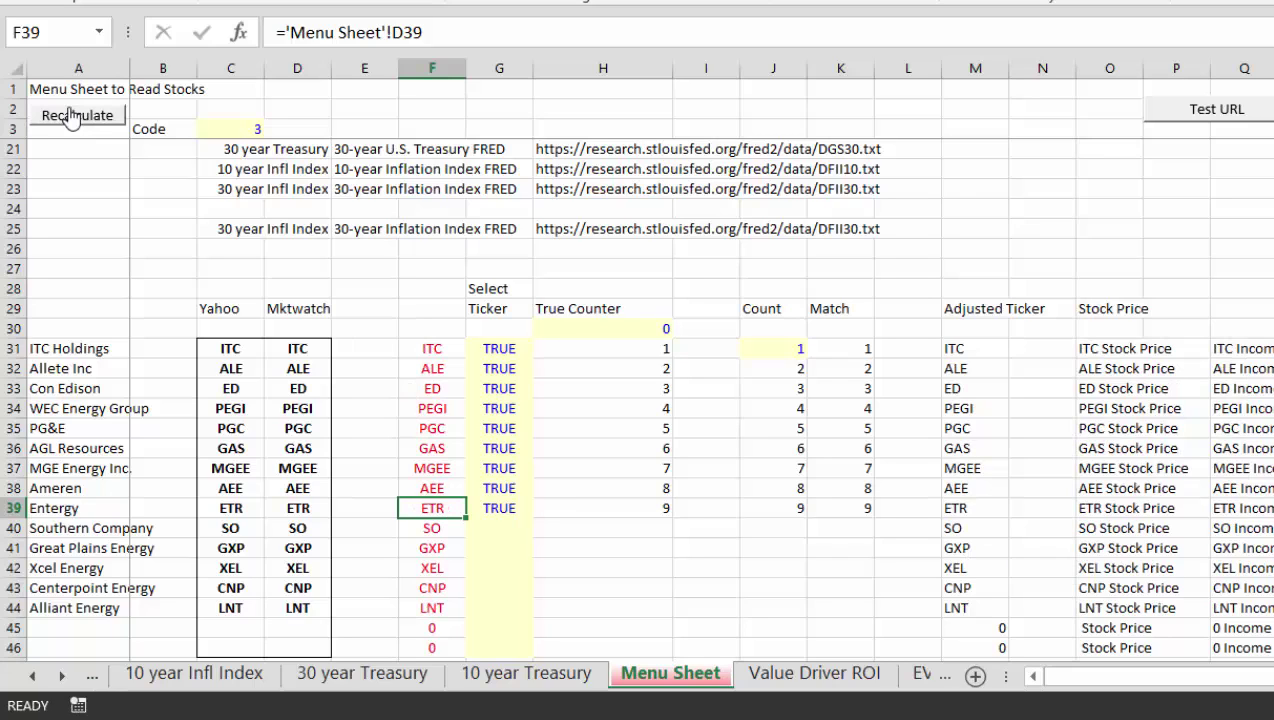
key(Right)
key(shift+Right)
key(shift+Right)
key(shift+Right)
key(shift+Right)
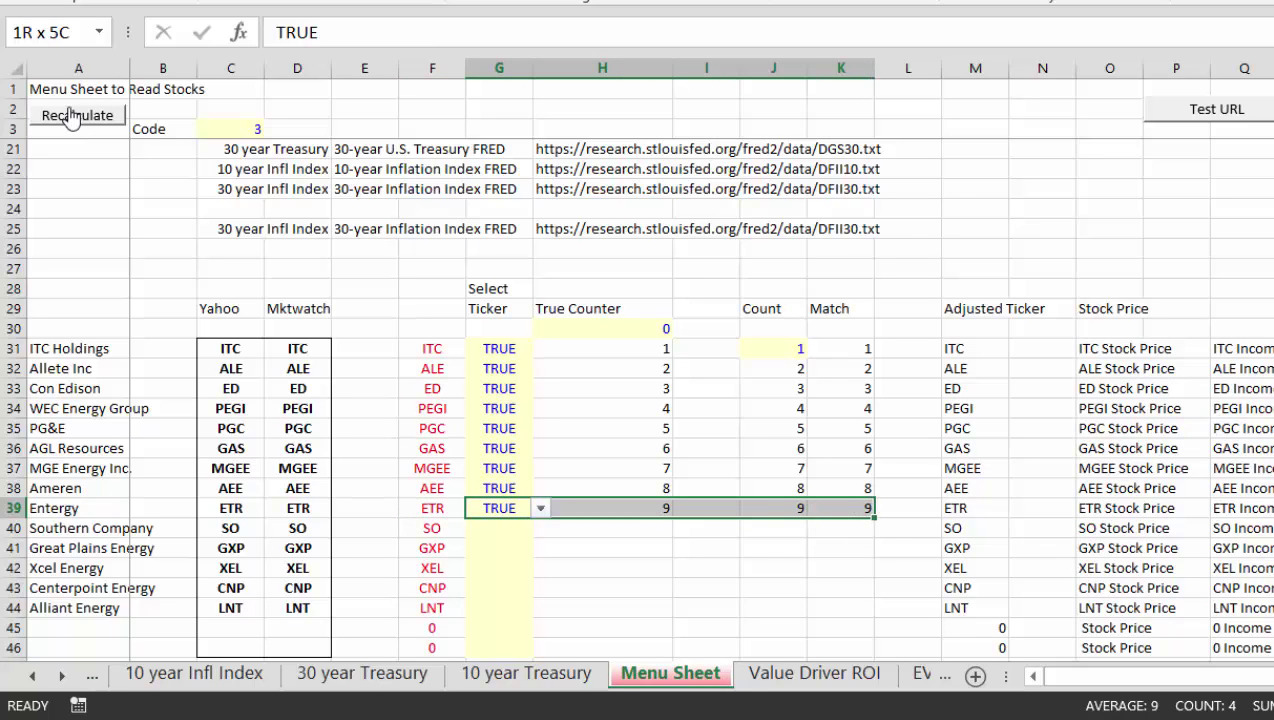
key(shift+Down)
key(shift+Down)
key(shift+Down)
key(shift+Down)
key(shift+Down)
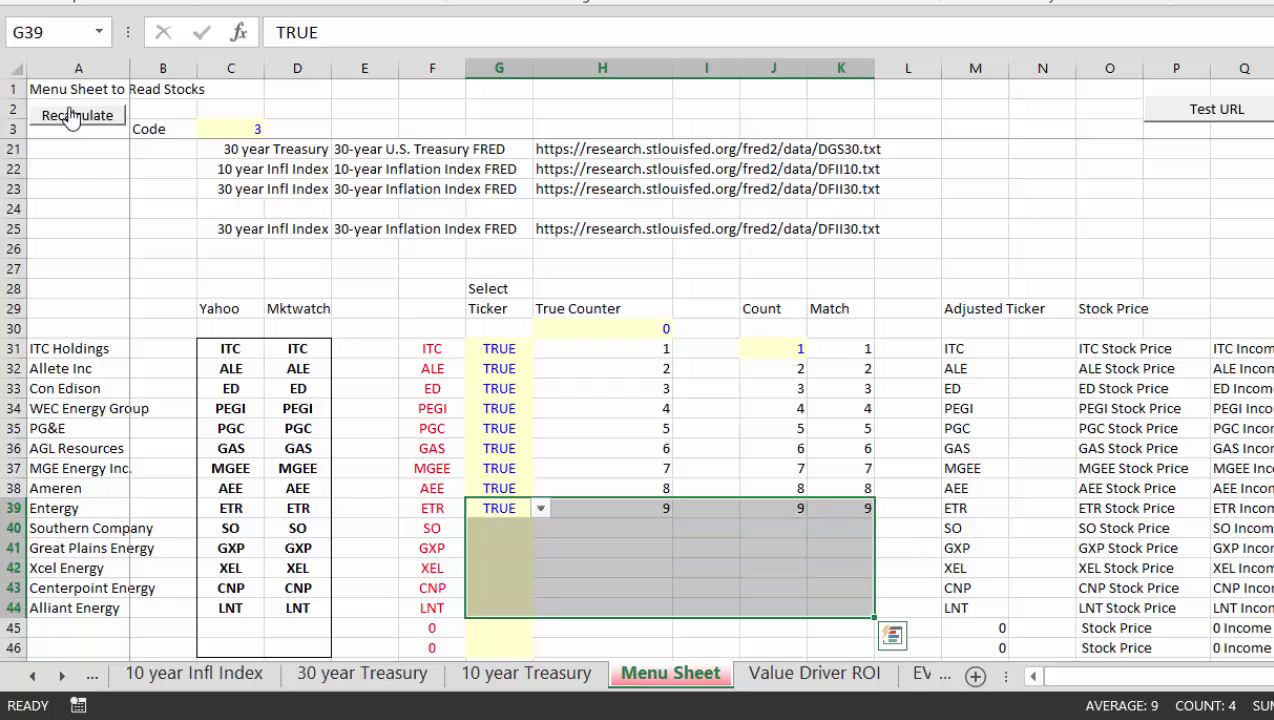
key(ctrl+d)
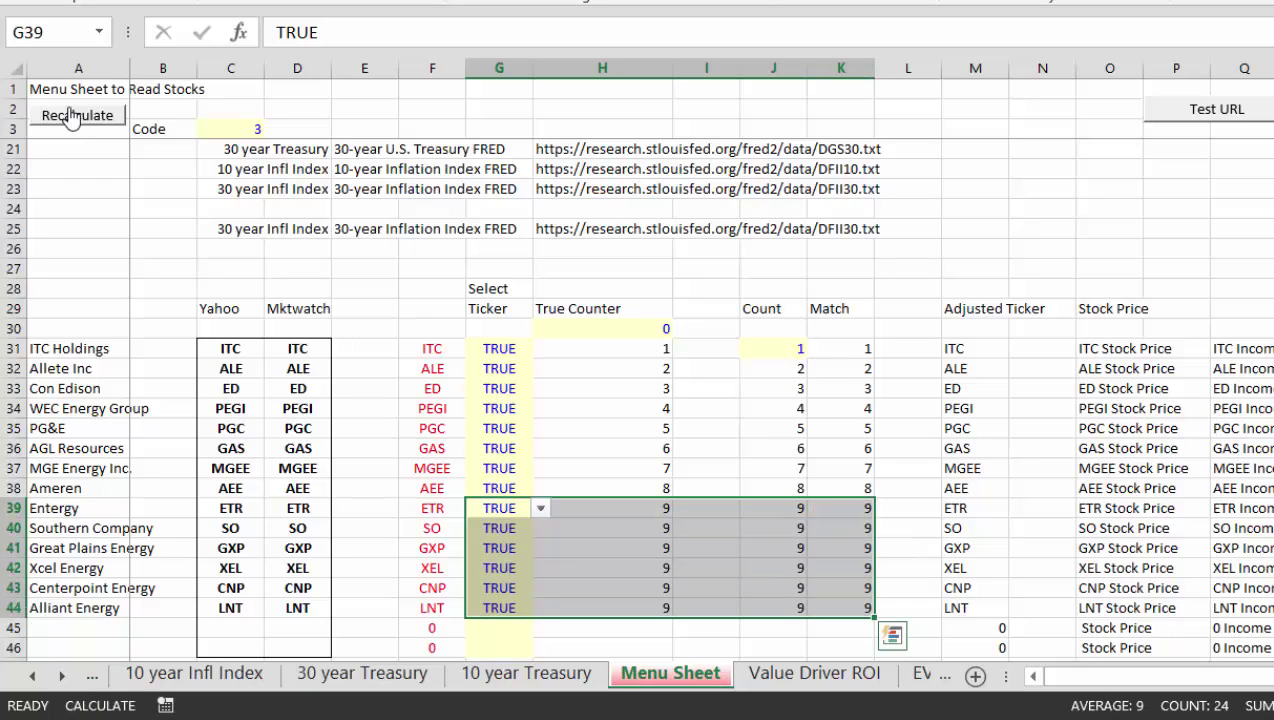
click(71, 116)
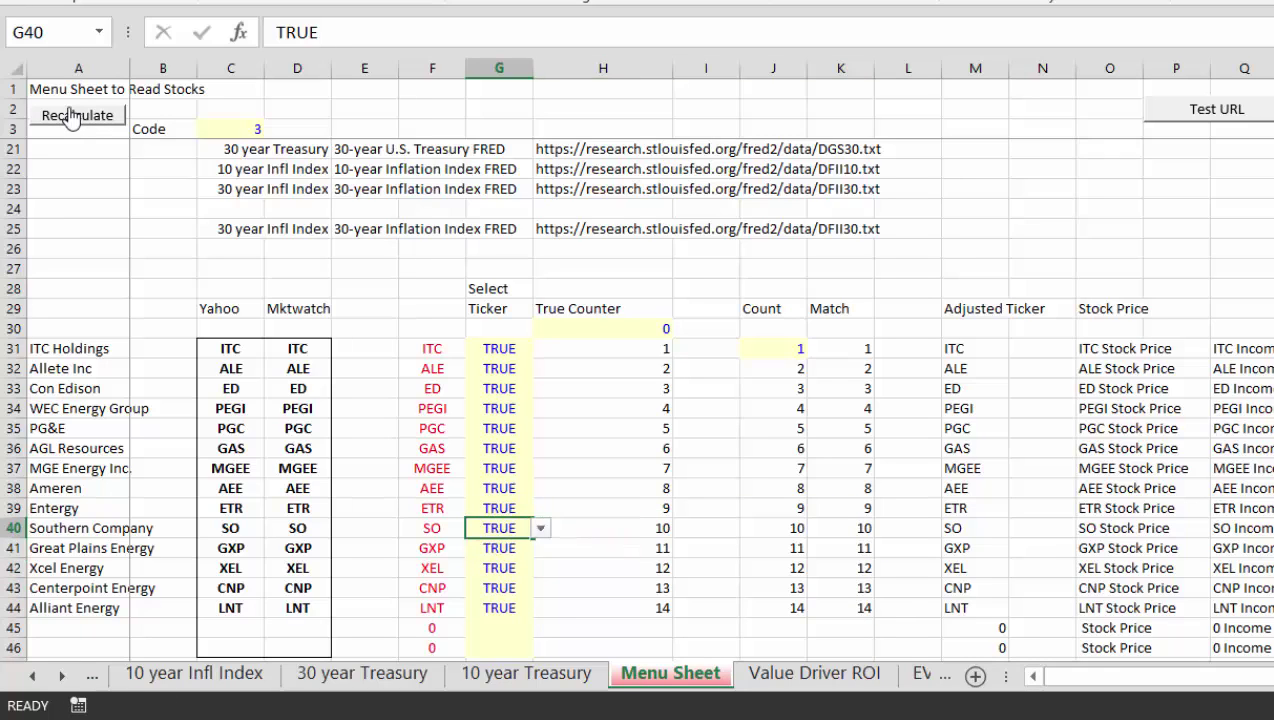
key(Down)
key(Down)
key(Right)
key(Right)
key(Right)
key(Right)
key(Right)
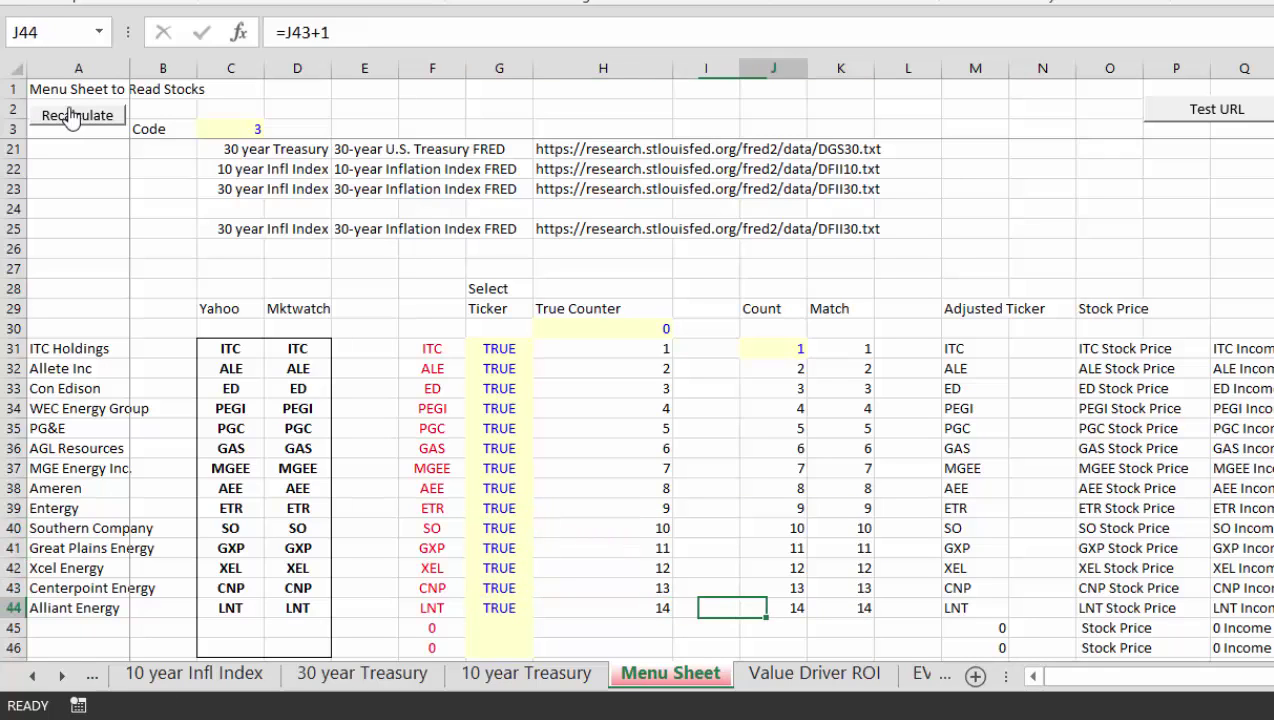
key(Right)
key(Right)
key(Right)
key(Up)
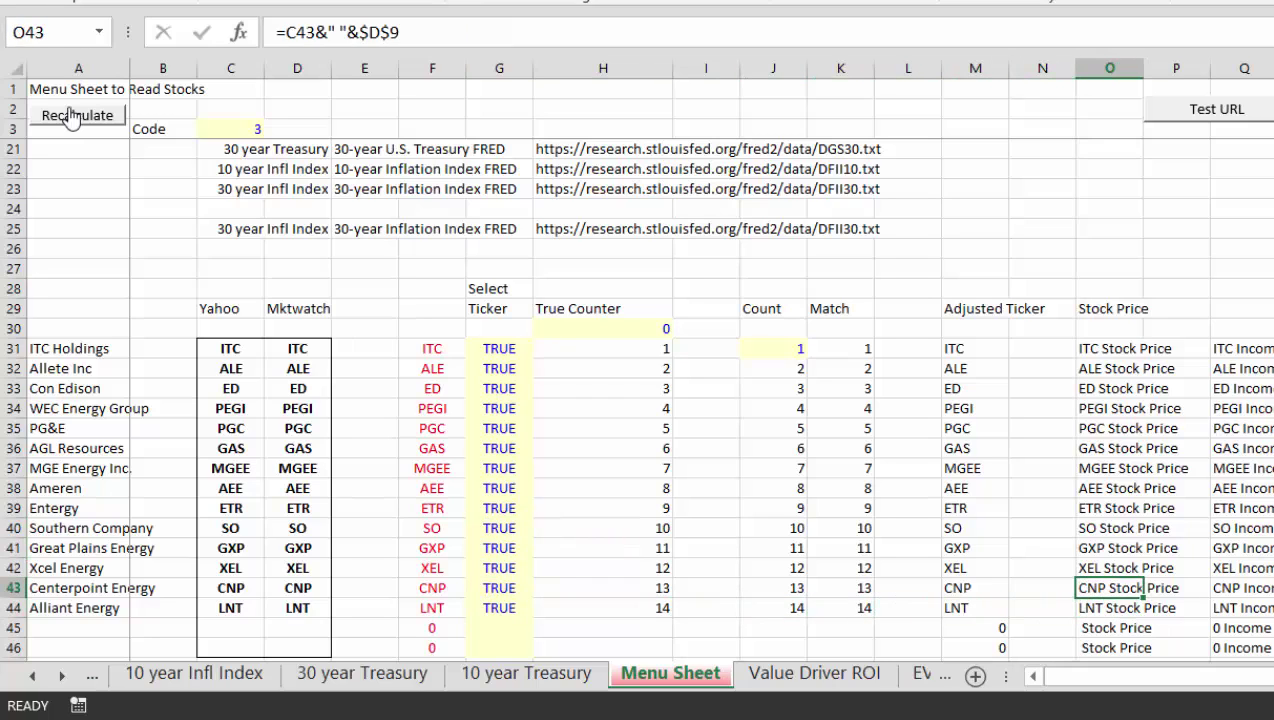
key(Right)
key(Right)
key(Right)
key(Right)
key(Right)
key(Right)
key(Right)
key(Right)
key(Right)
key(Right)
key(Right)
key(Right)
key(Right)
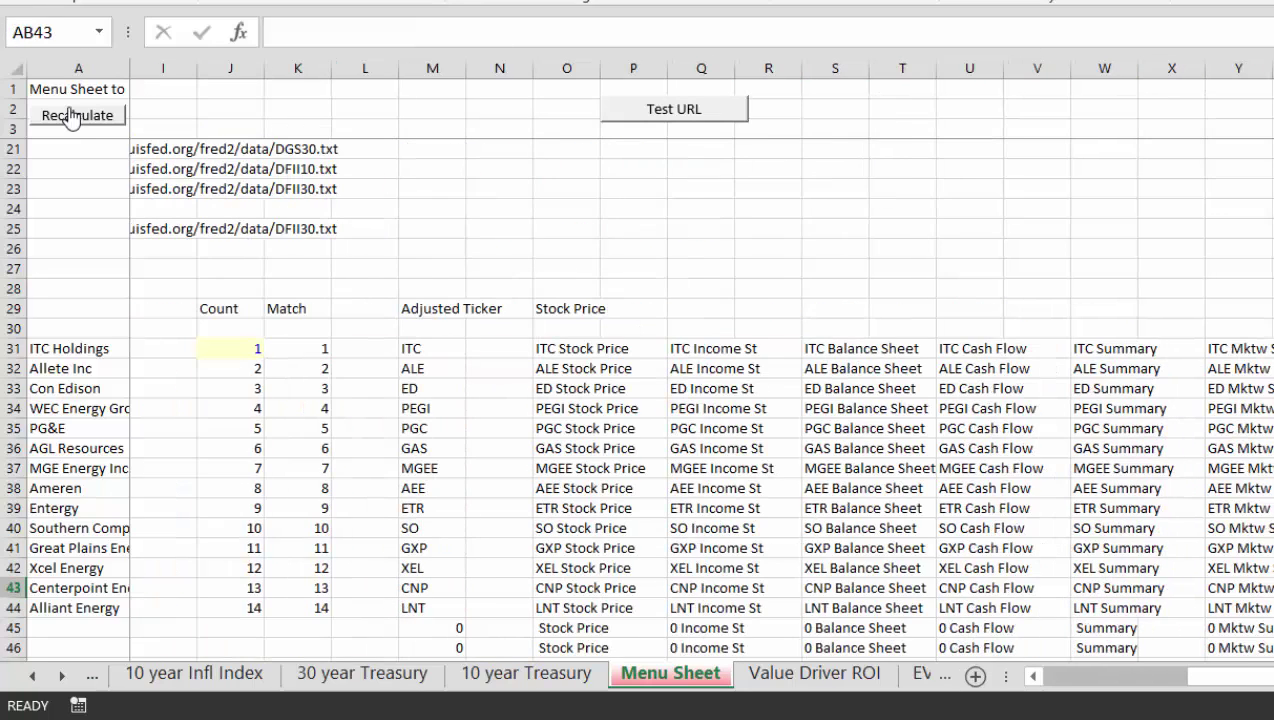
key(Left)
key(Left)
key(Left)
key(Left)
key(Left)
key(Left)
key(Left)
key(Left)
key(Left)
key(Left)
key(Left)
key(Left)
key(Left)
key(Left)
key(Left)
key(Left)
key(Left)
key(Left)
key(Left)
key(Left)
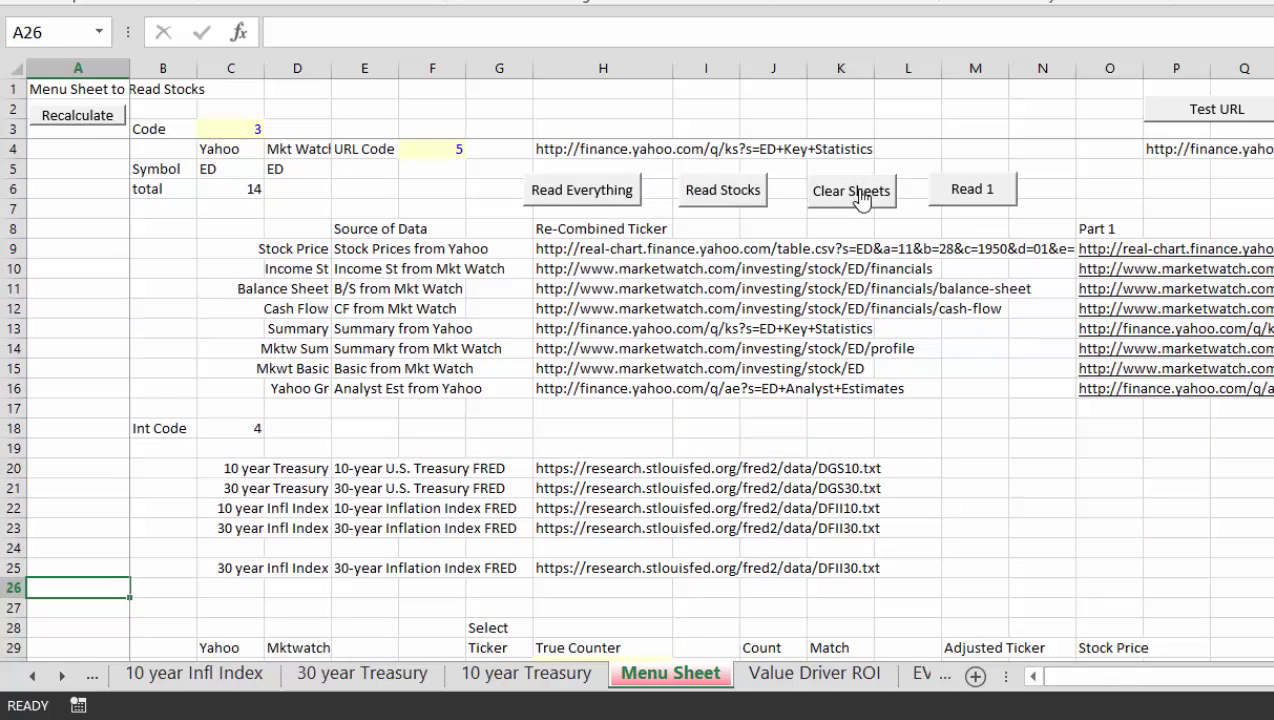
Run Clear Sheets on the Menu Sheet, then select empty cell I17
click(861, 199)
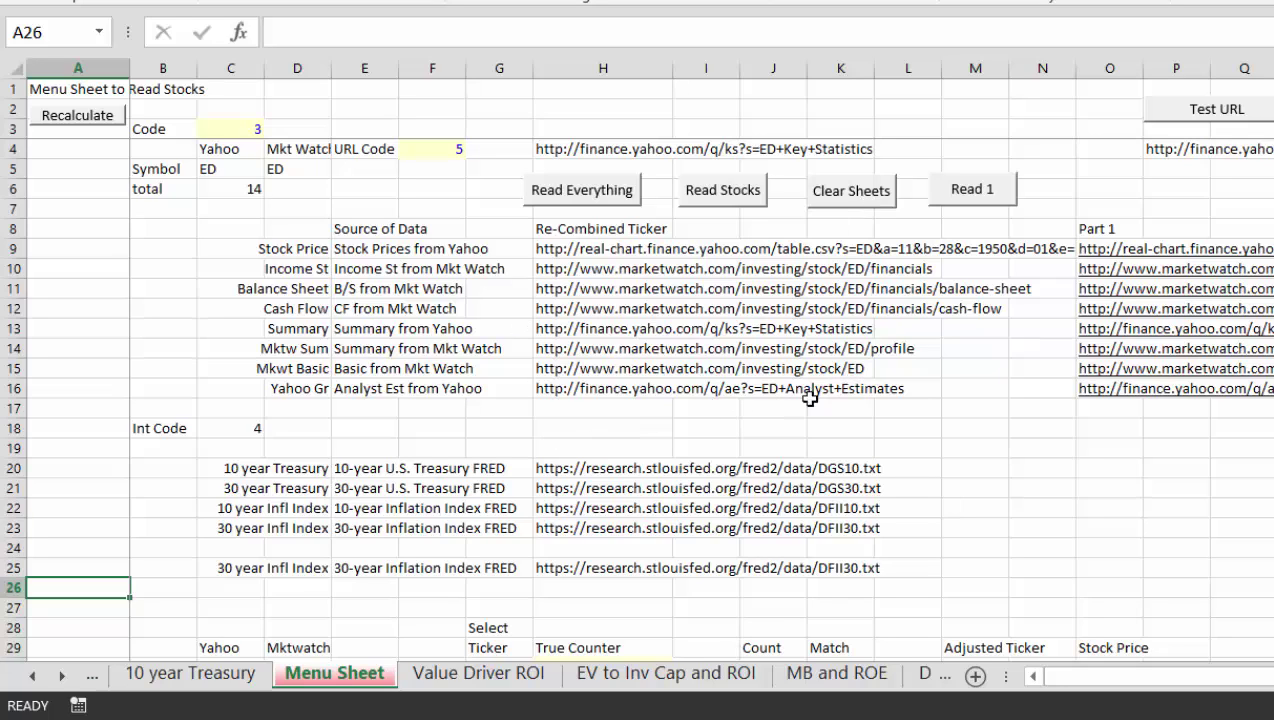
click(692, 412)
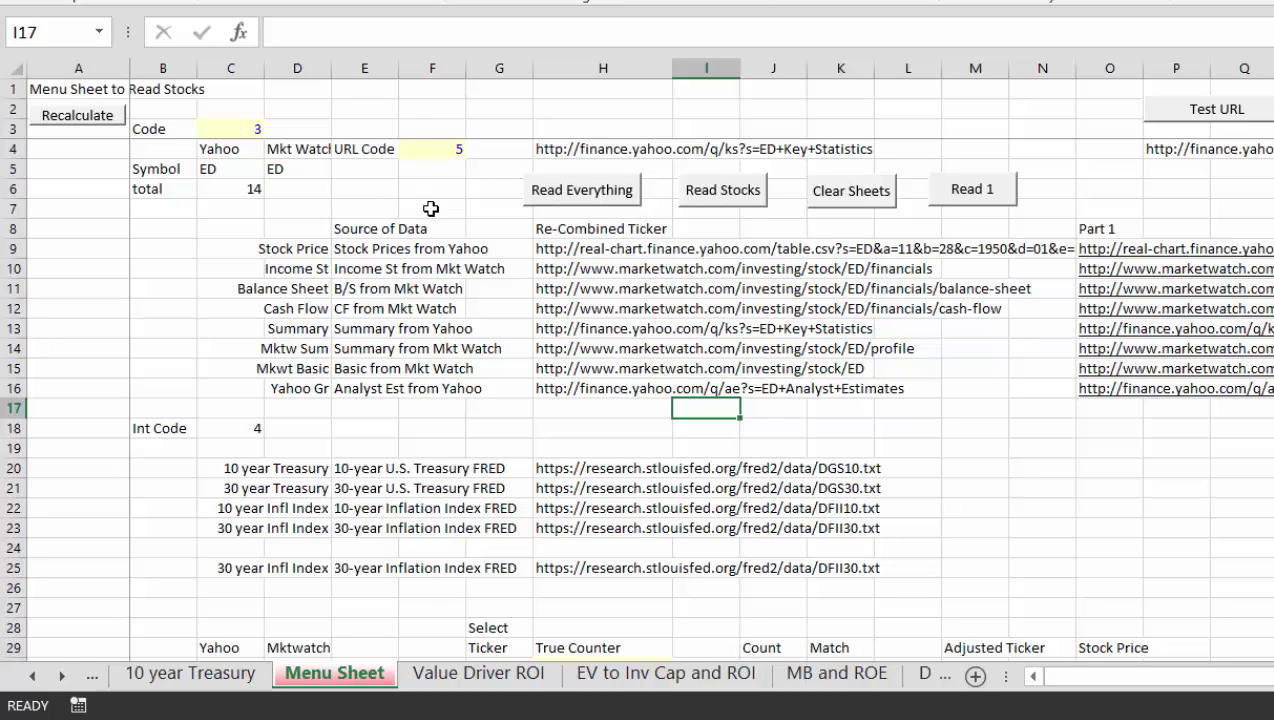
Run Read Everything to download Yahoo and MarketWatch data for all fourteen tickers
click(566, 197)
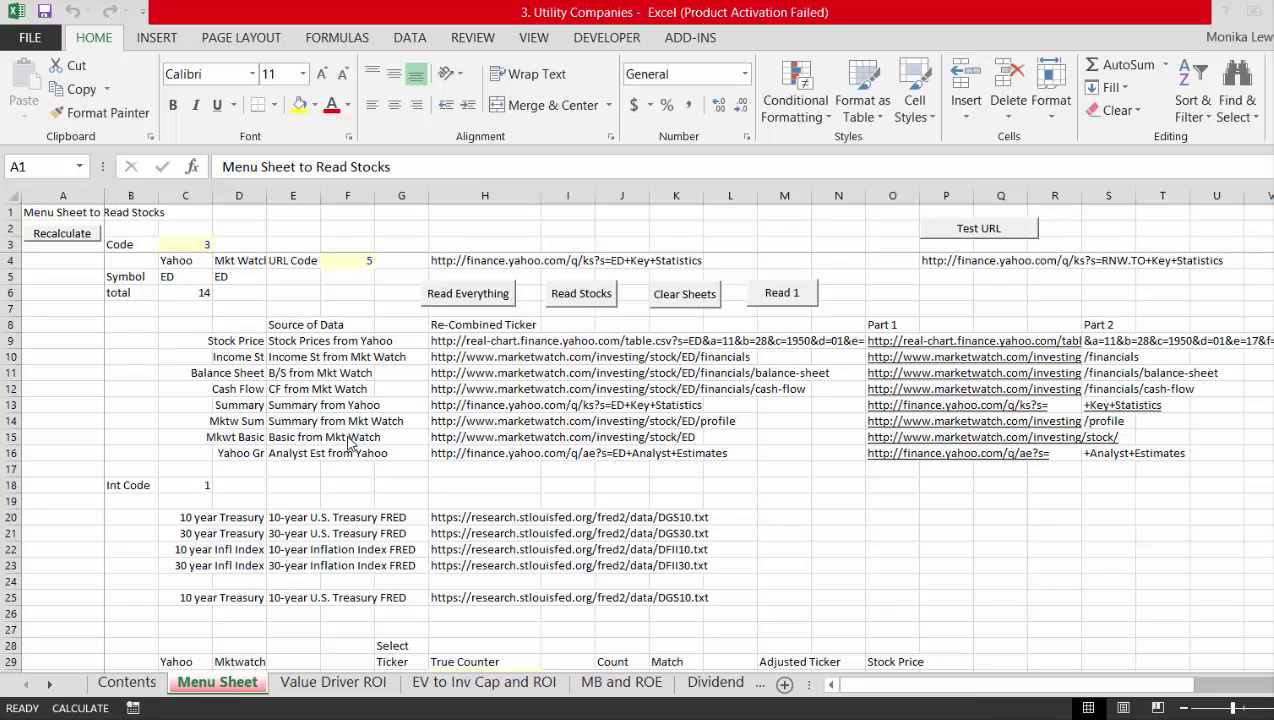
click(470, 299)
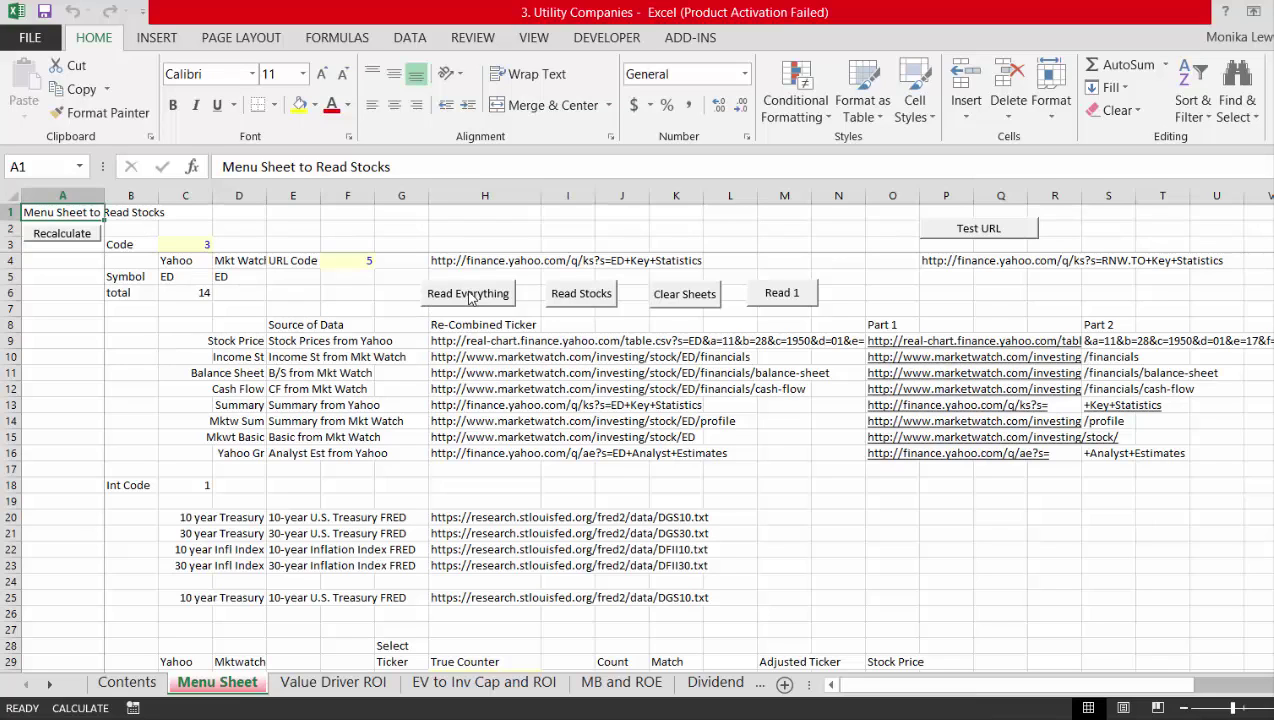
click(470, 300)
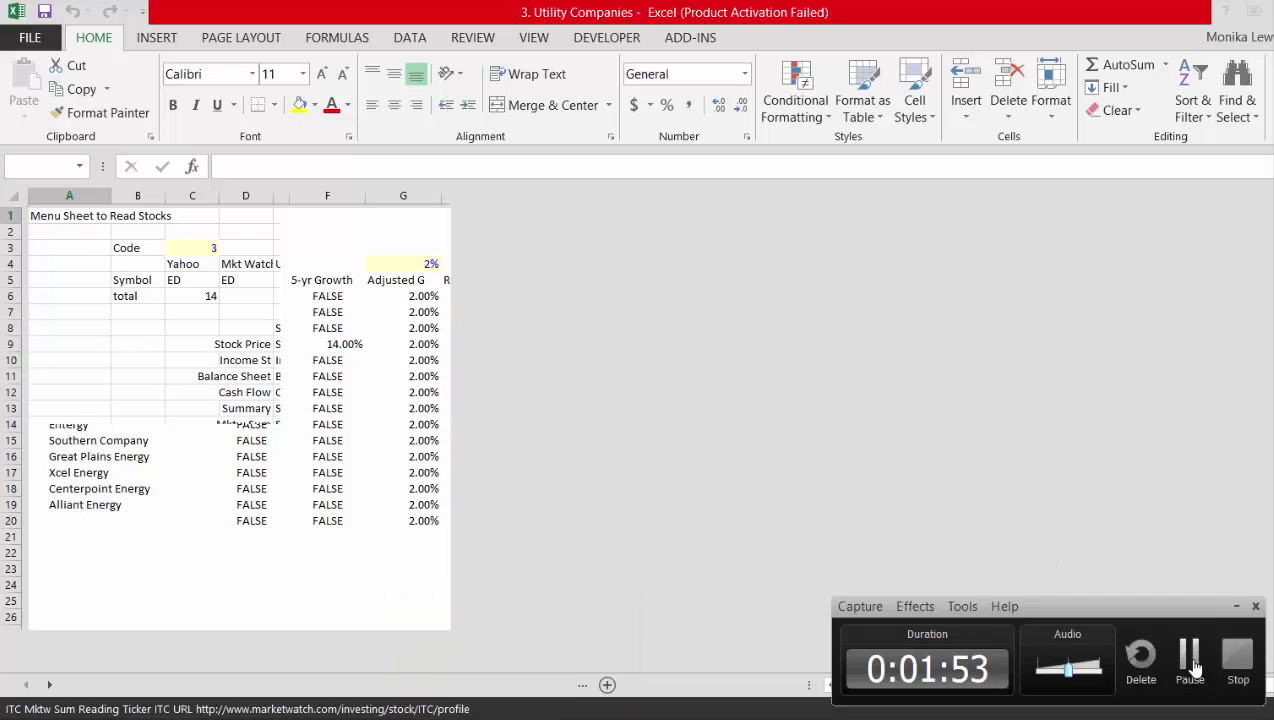
click(1189, 660)
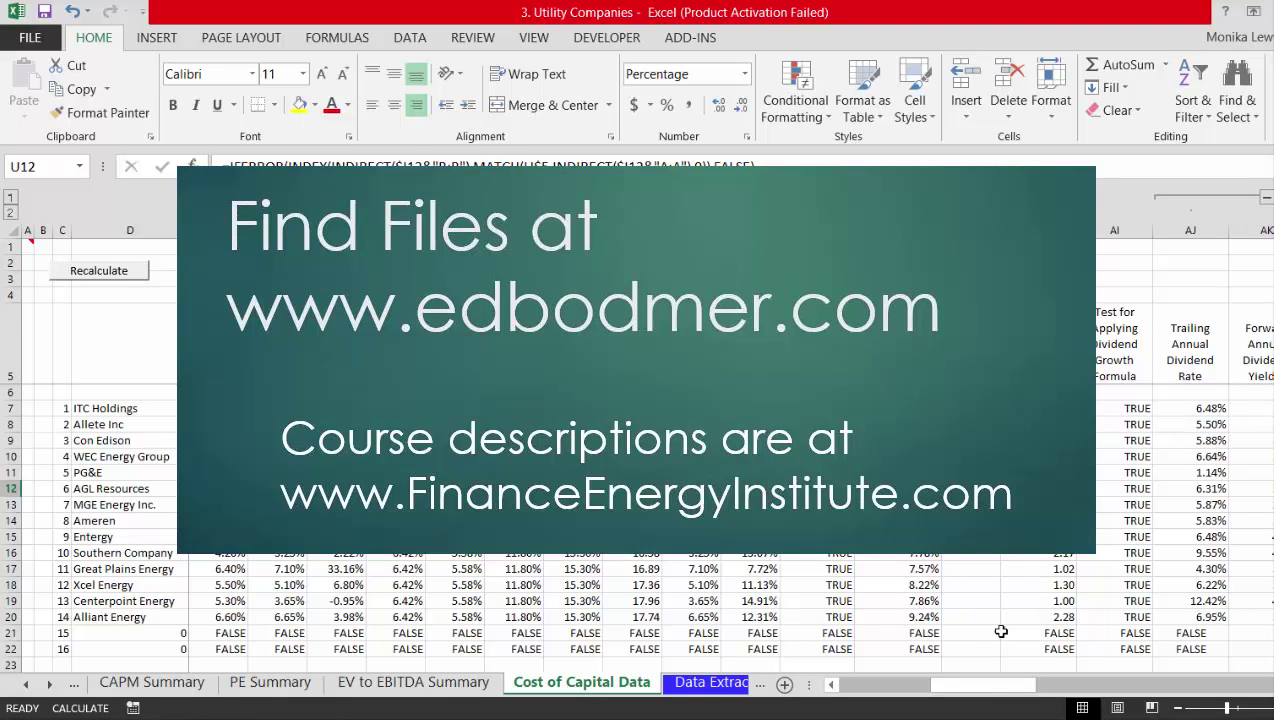
click(1137, 716)
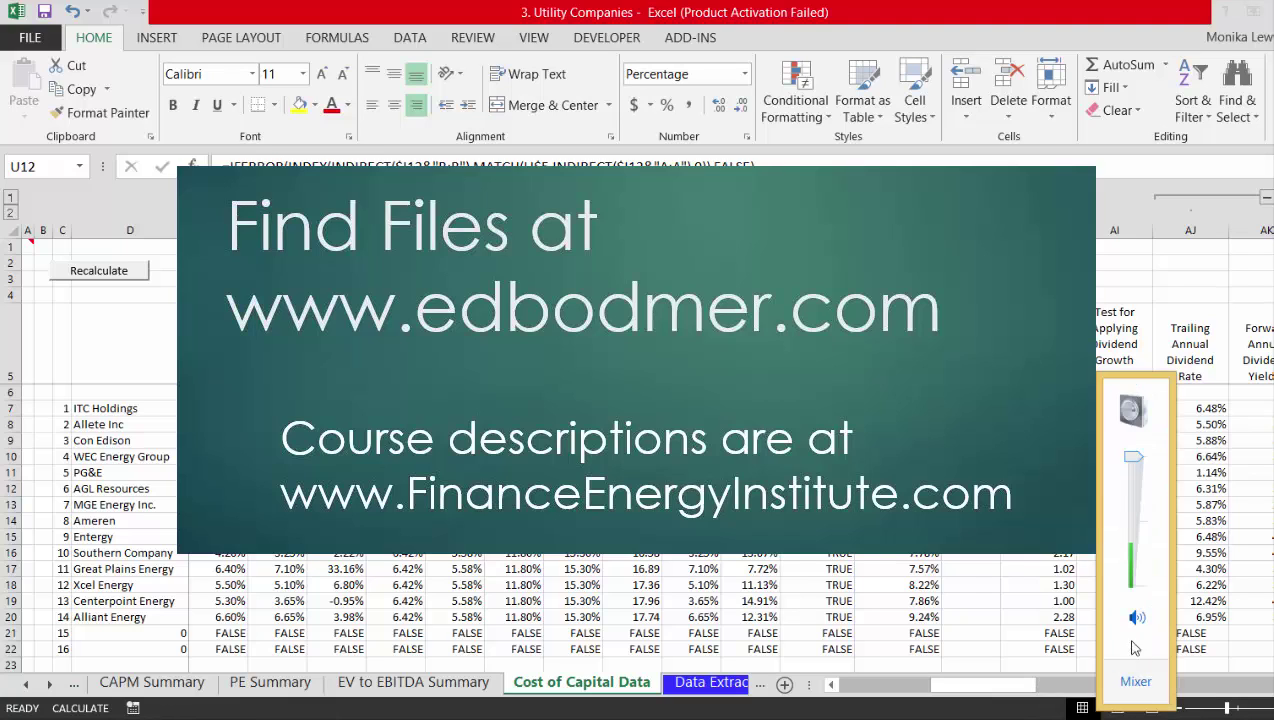
click(1137, 543)
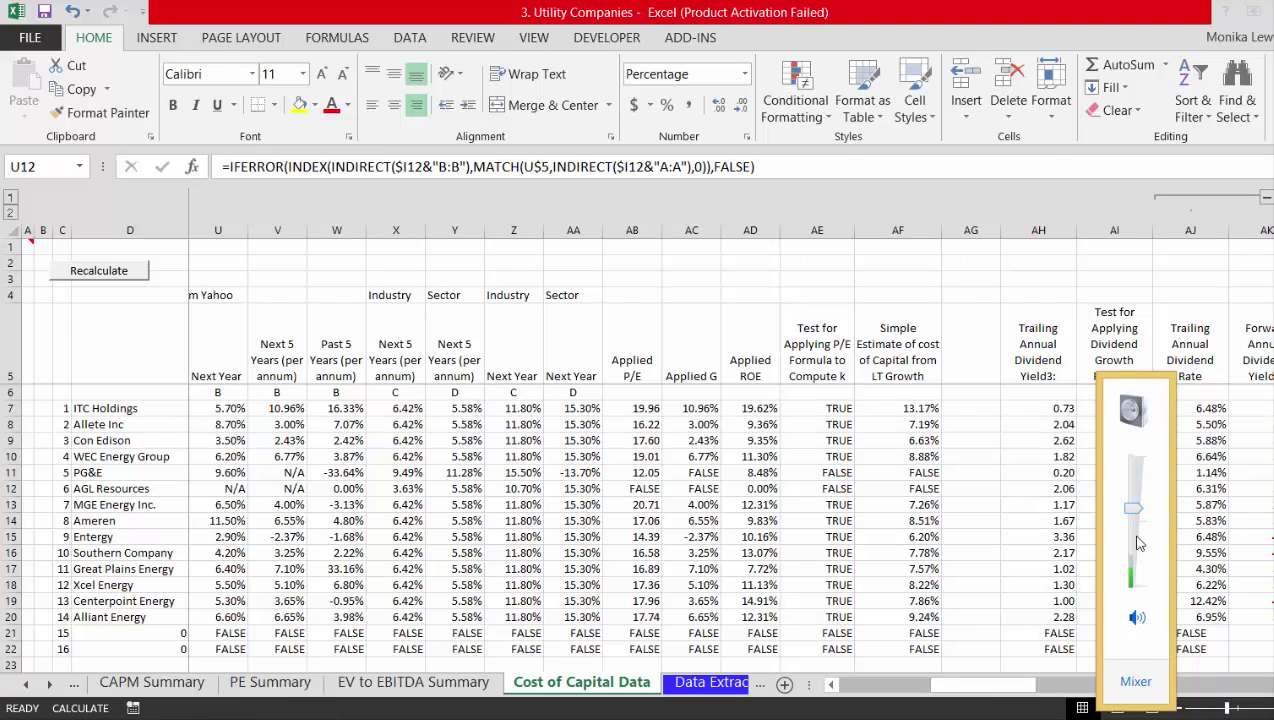
click(894, 519)
key(Left)
key(Left)
key(Left)
key(Left)
key(Left)
key(Left)
key(Left)
key(Left)
key(Left)
key(Left)
key(Left)
key(Left)
key(Left)
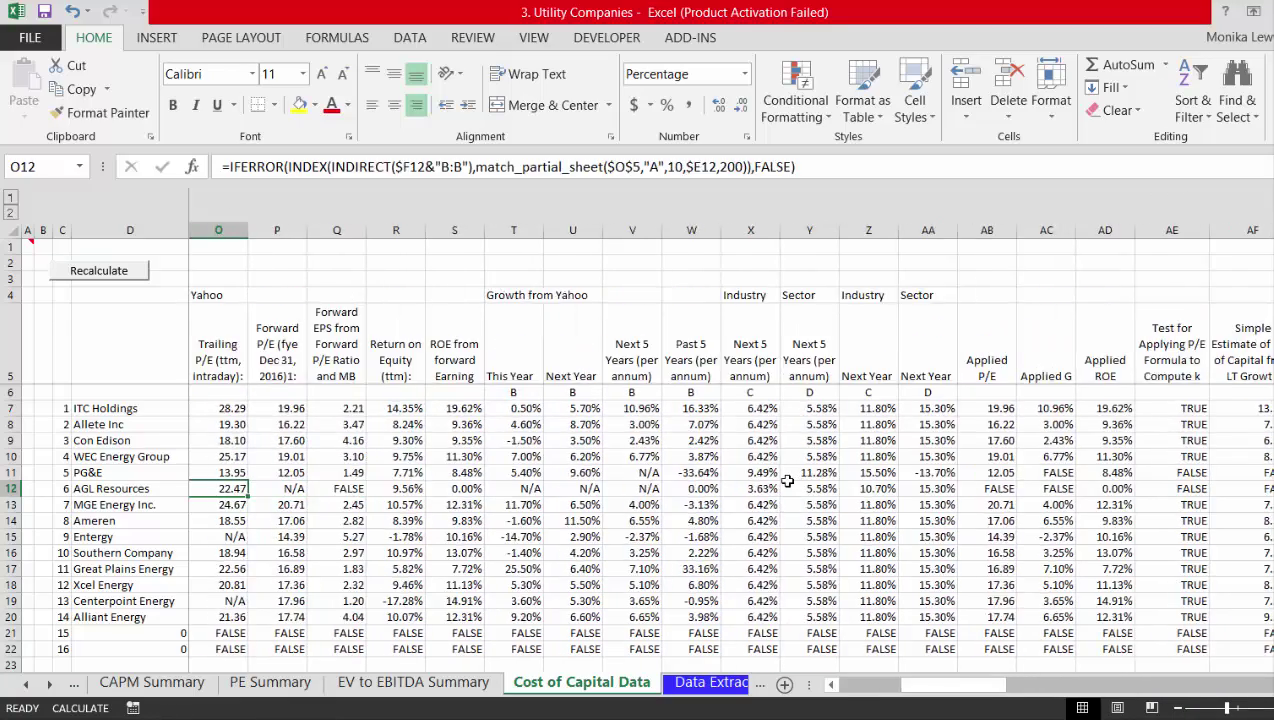
key(Right)
key(Right)
key(Right)
key(Right)
key(Right)
key(Right)
key(Right)
key(Right)
key(Right)
key(Left)
key(Left)
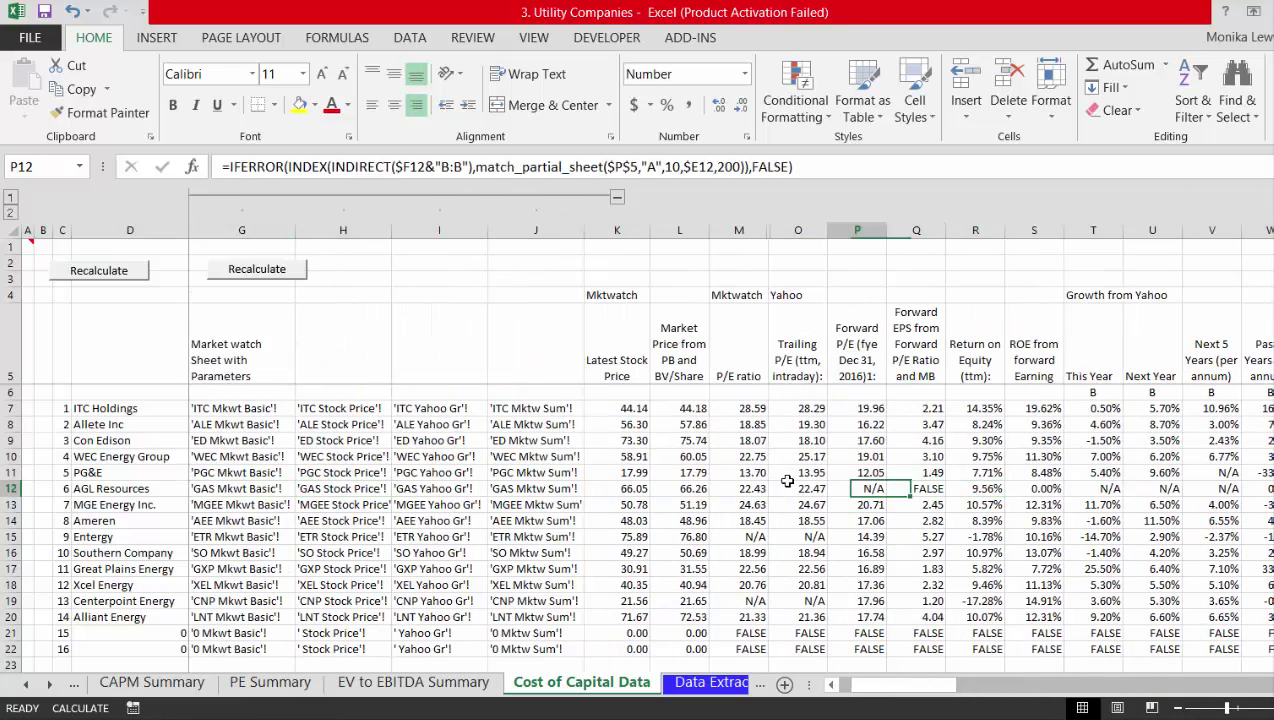
key(Left)
key(Left)
key(Right)
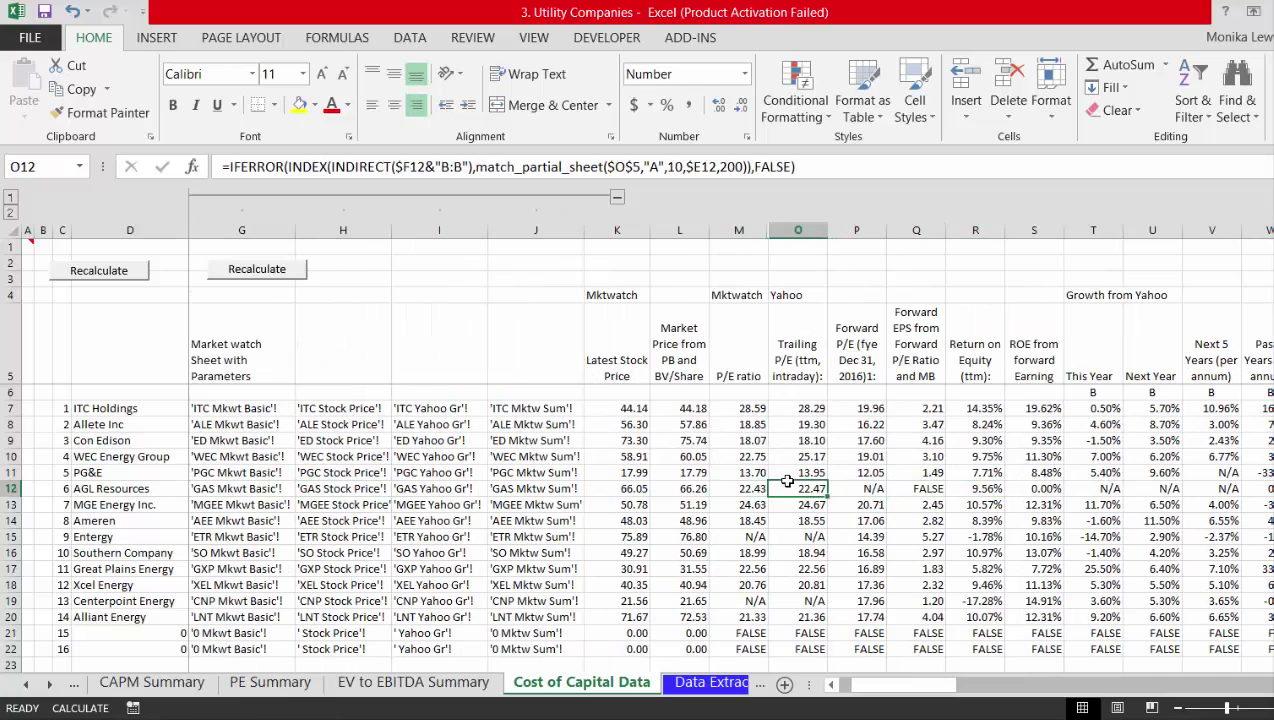
key(Down)
key(Down)
key(Down)
key(Left)
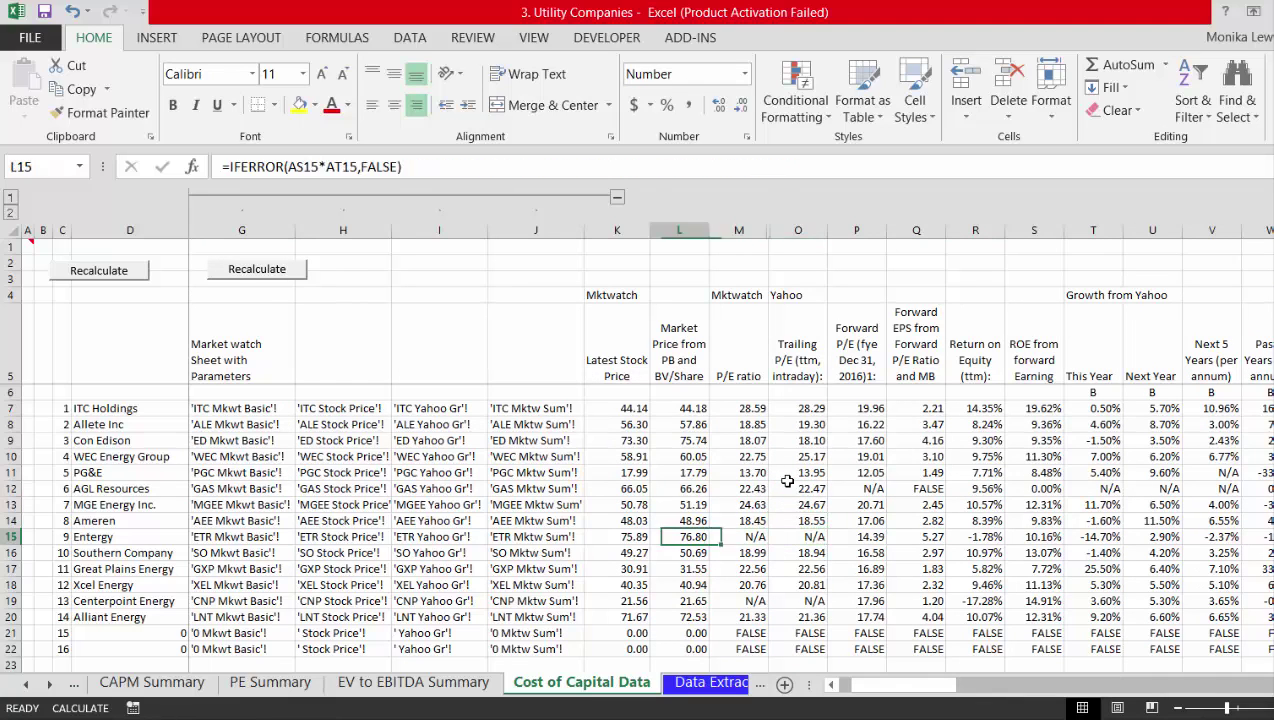
key(Right)
key(Right)
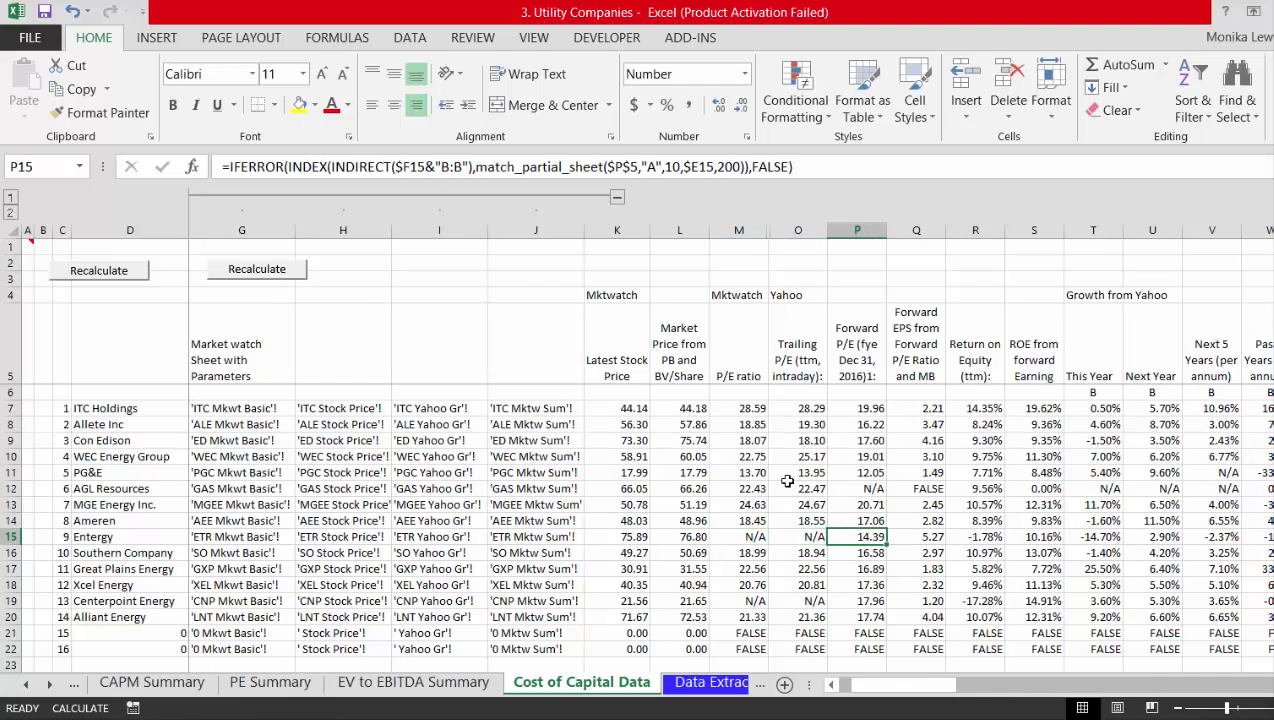
key(Left)
key(Right)
key(Up)
key(Up)
key(Up)
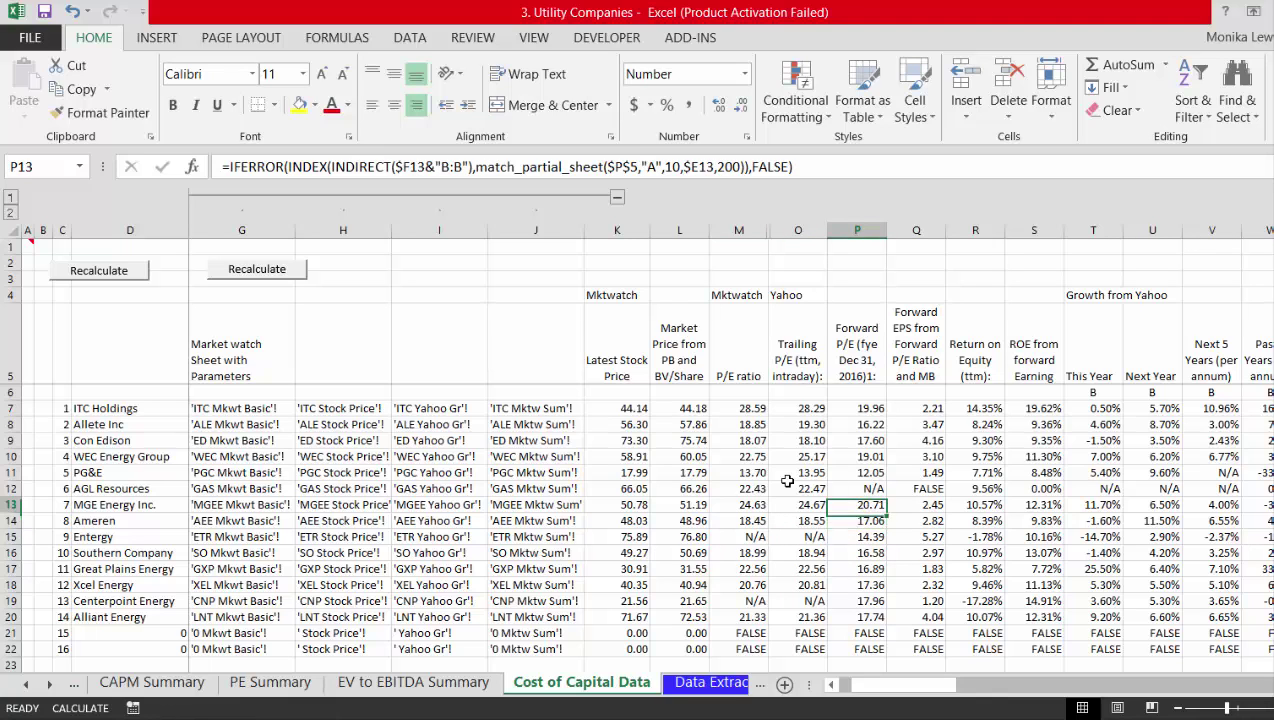
key(Right)
key(Right)
key(Right)
key(Right)
key(Right)
key(Right)
key(Right)
key(Right)
key(Right)
key(Right)
key(Right)
key(Right)
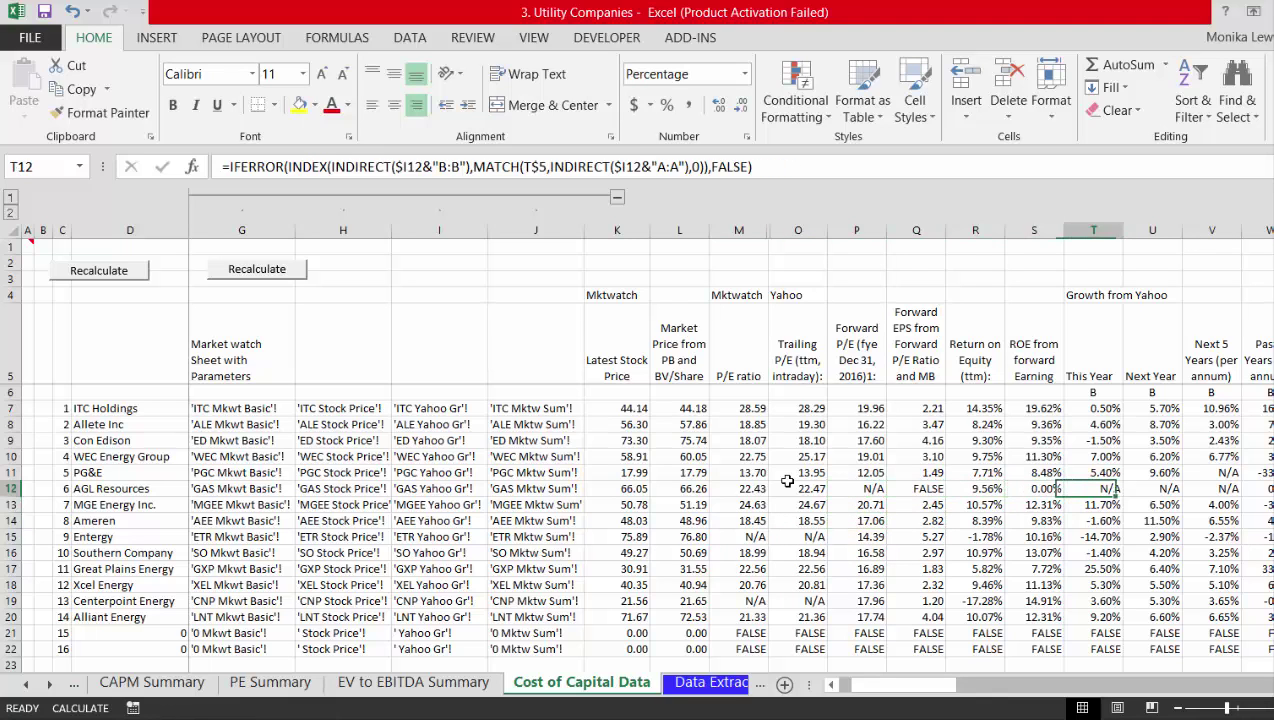
key(Left)
key(Right)
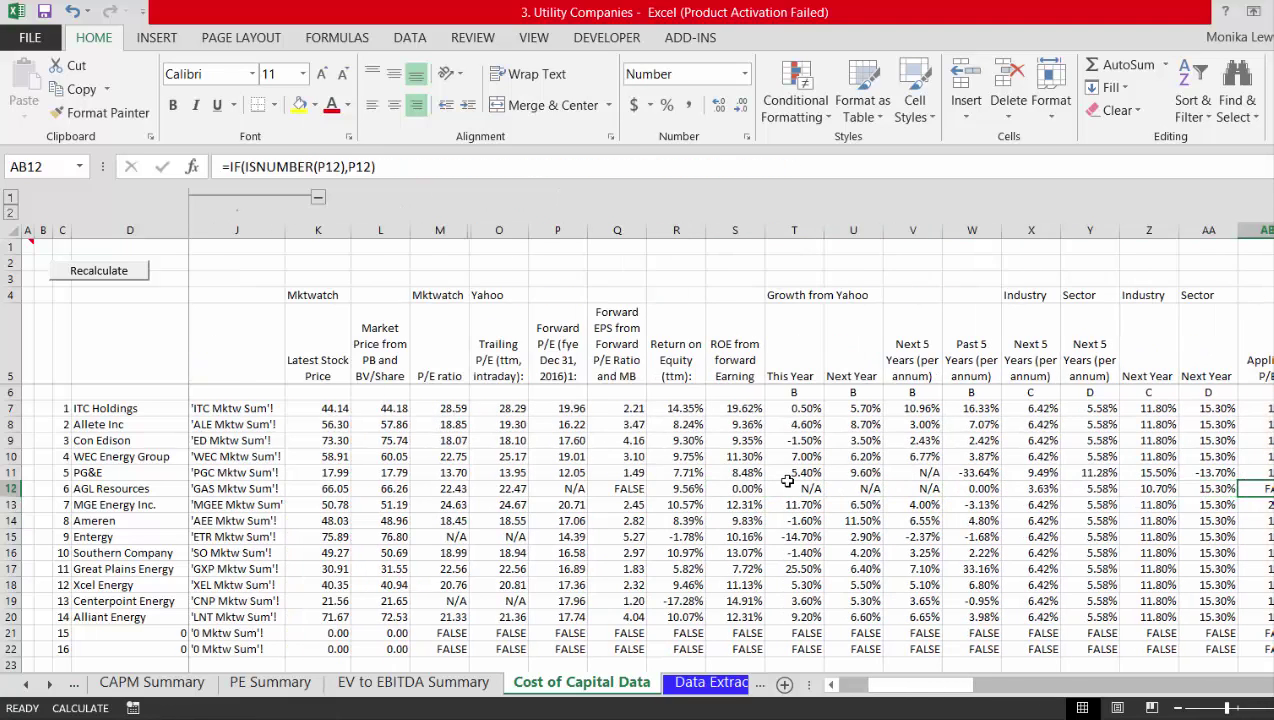
key(Right)
key(Right)
key(Right)
key(Right)
key(Right)
key(Right)
key(Left)
key(Left)
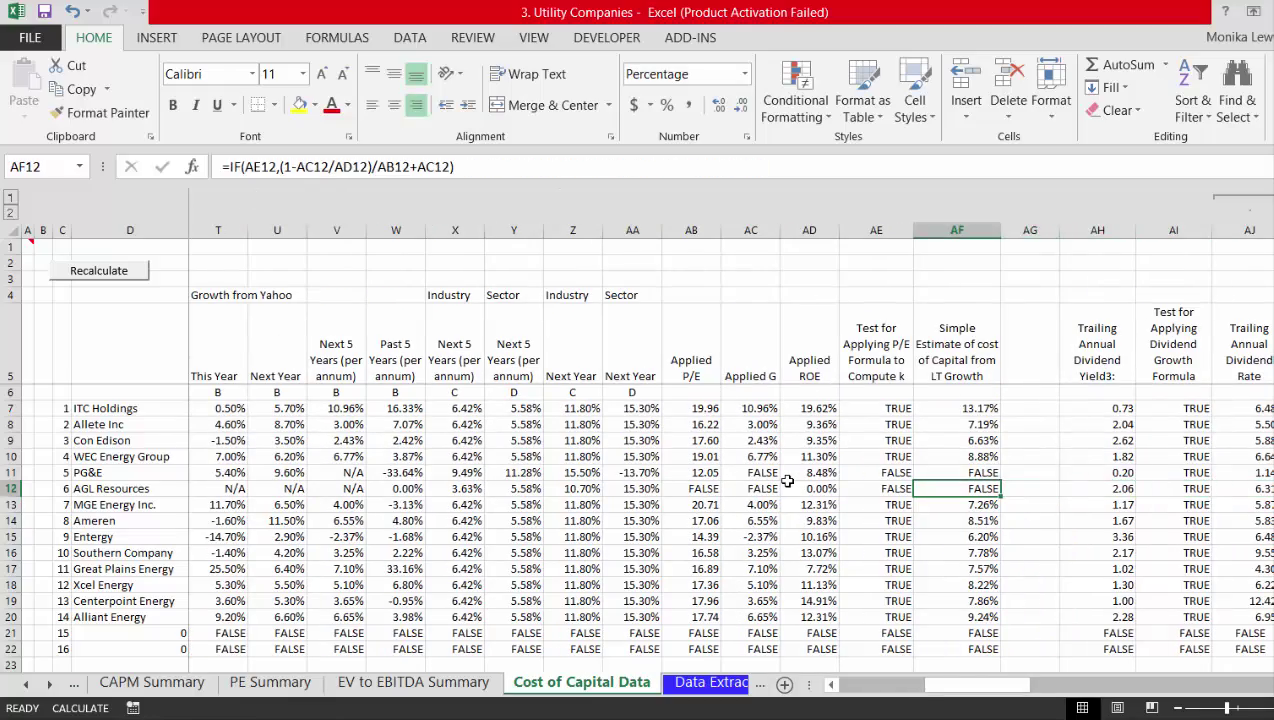
key(ctrl+Page_Up)
key(ctrl+Page_Up)
key(ctrl+Page_Up)
key(ctrl+Page_Up)
key(ctrl+Page_Up)
key(ctrl+Page_Up)
key(ctrl+Page_Up)
key(ctrl+Page_Up)
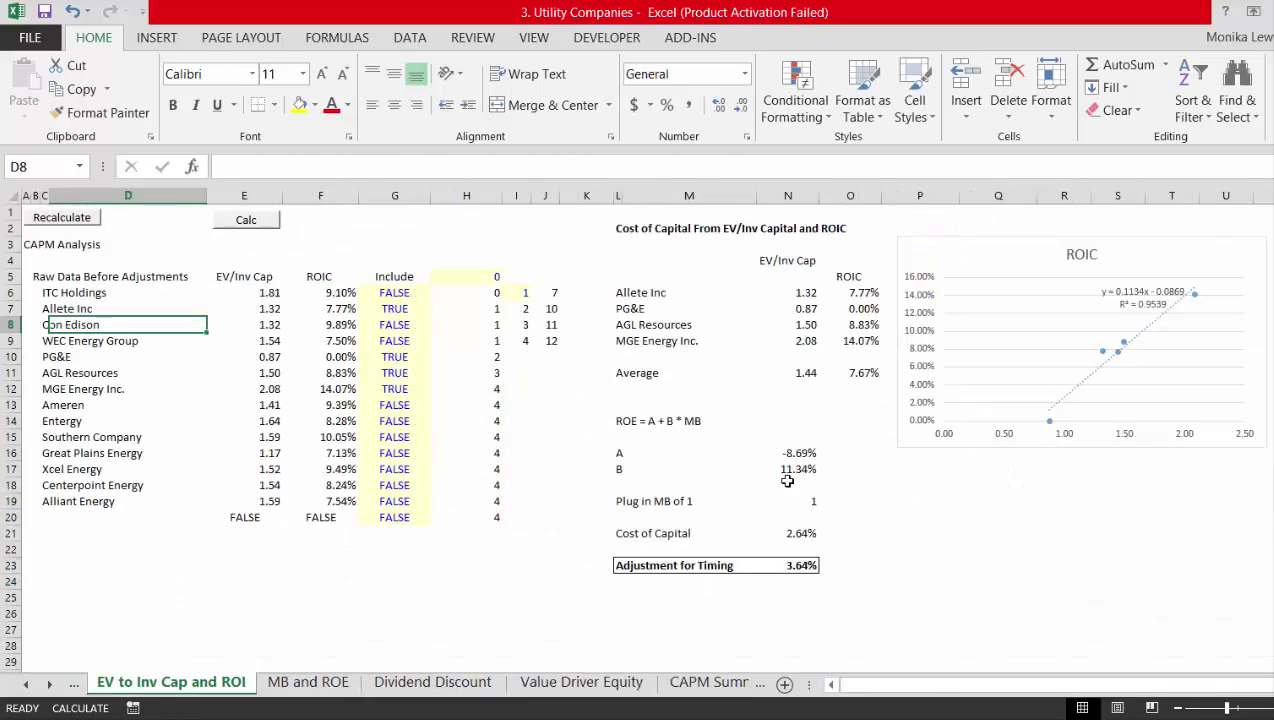
key(ctrl+Page_Down)
key(ctrl+Page_Down)
key(ctrl+Page_Down)
key(ctrl+Page_Down)
key(ctrl+Page_Down)
key(ctrl+Page_Down)
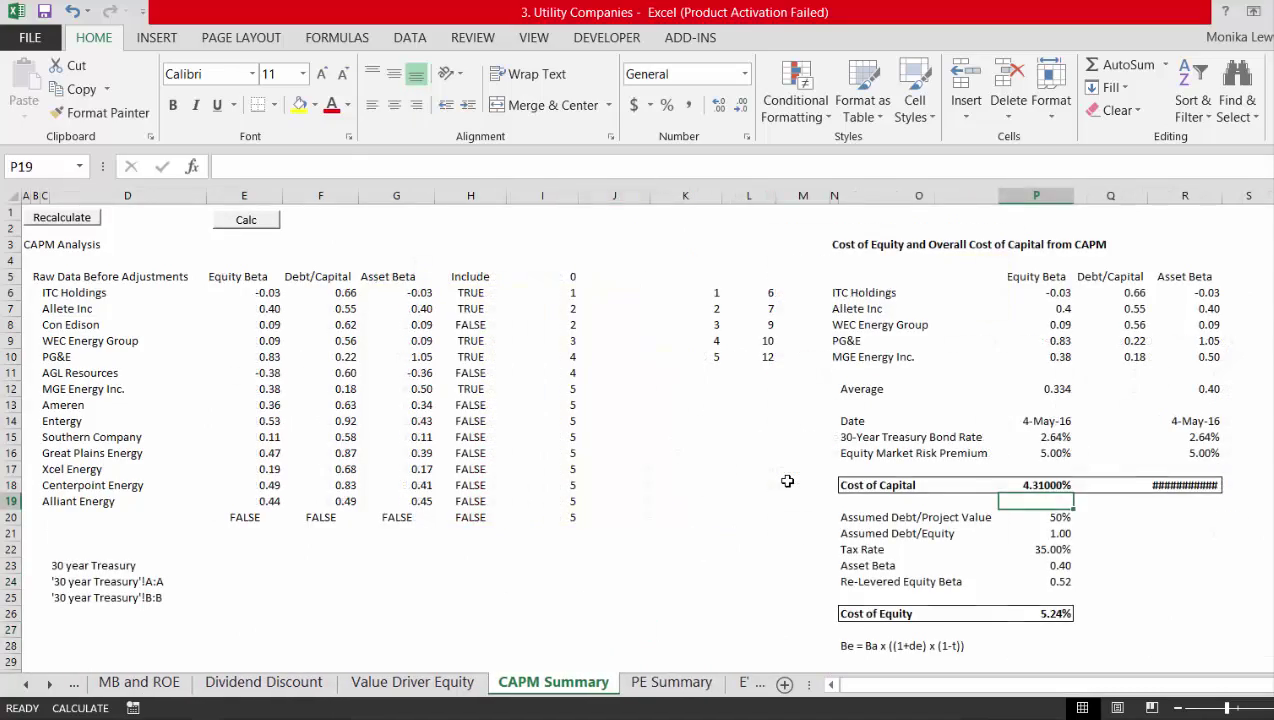
key(ctrl+Page_Down)
key(ctrl+Page_Down)
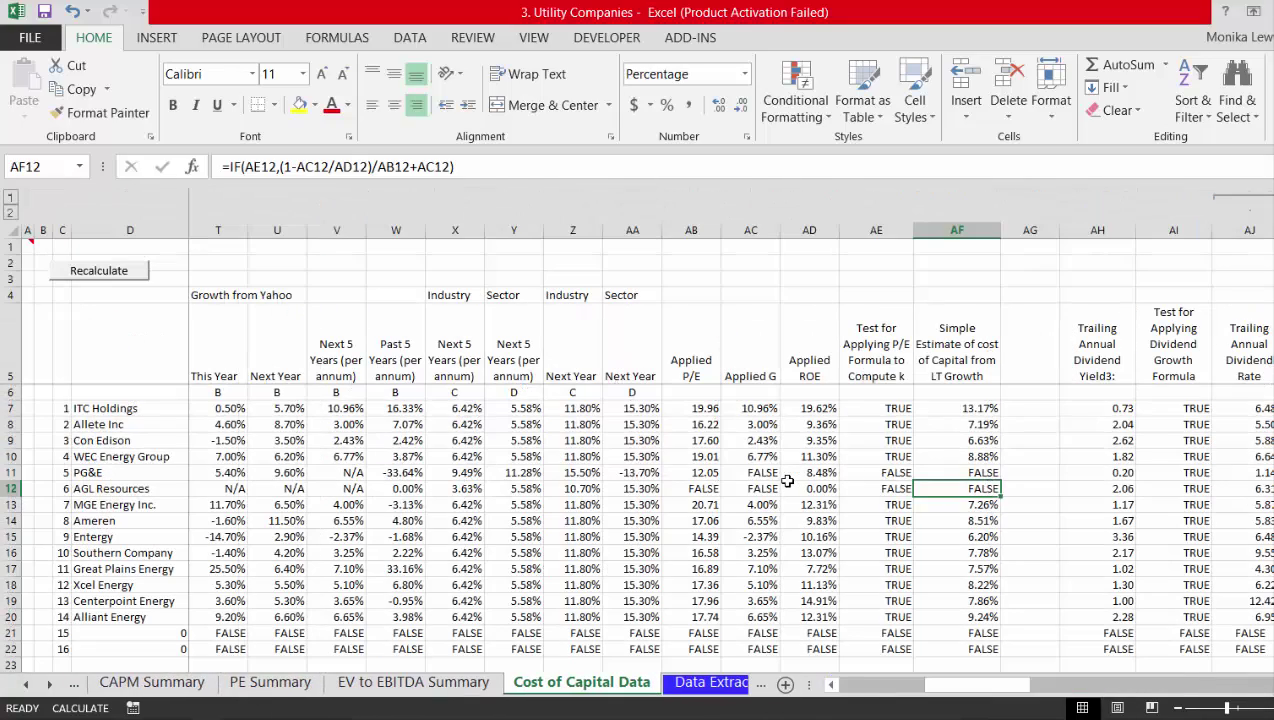
key(Left)
key(Up)
key(Up)
key(Left)
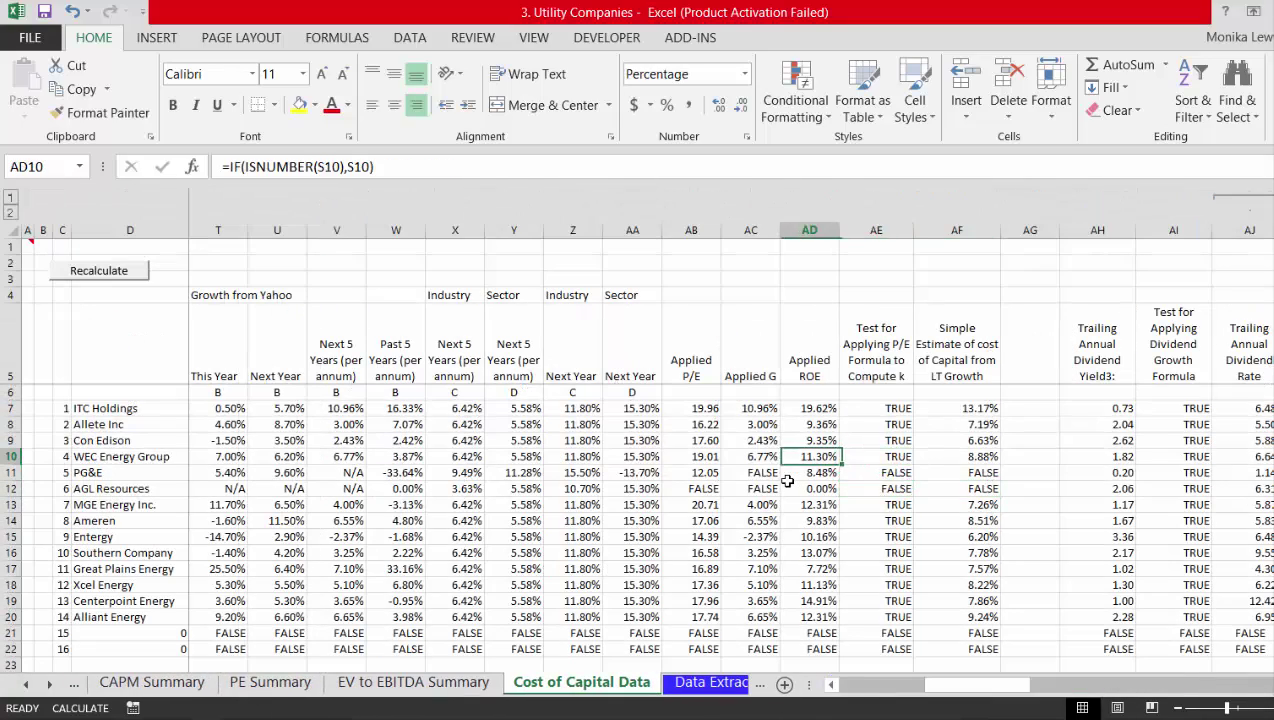
key(Left)
key(Right)
key(Right)
key(Right)
key(Right)
key(Right)
key(Right)
key(Right)
key(Right)
key(Right)
key(Right)
key(Right)
key(Right)
key(Right)
key(Right)
key(Right)
key(Right)
key(Right)
key(Right)
key(Right)
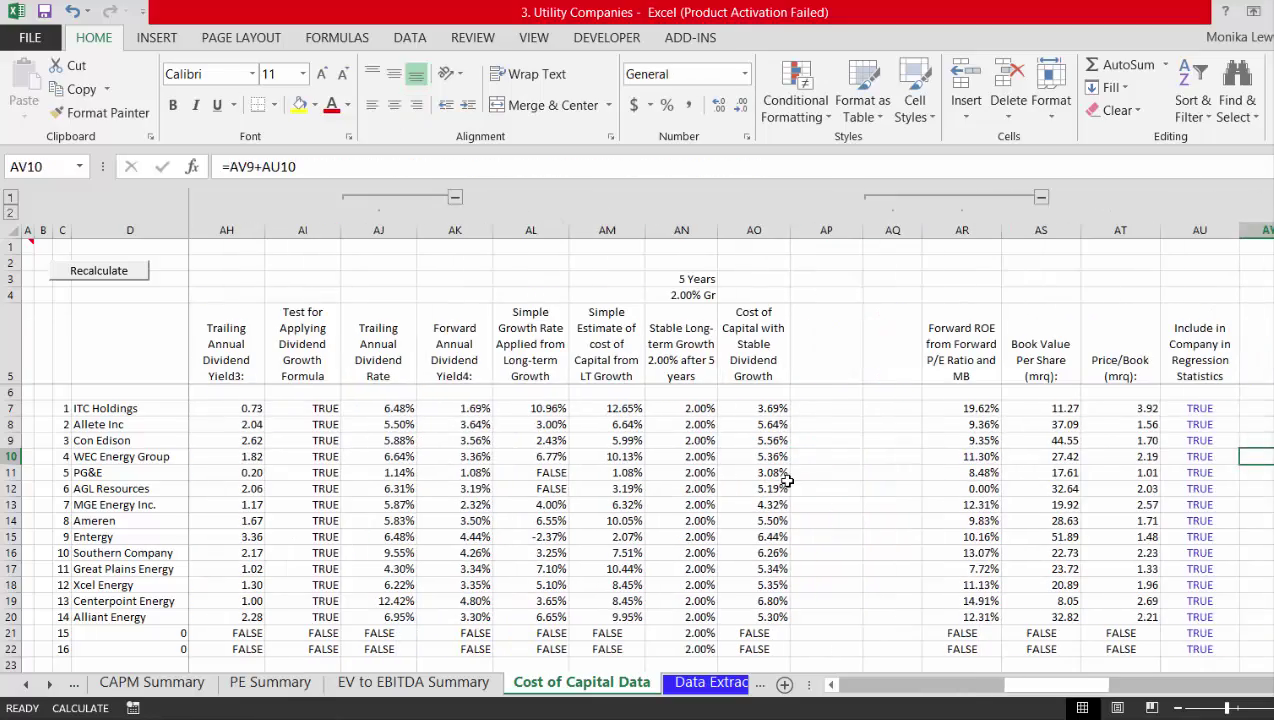
key(Right)
key(Right)
key(Right)
key(Right)
key(Right)
key(Right)
key(Right)
key(Right)
key(Right)
key(Right)
key(Right)
key(Right)
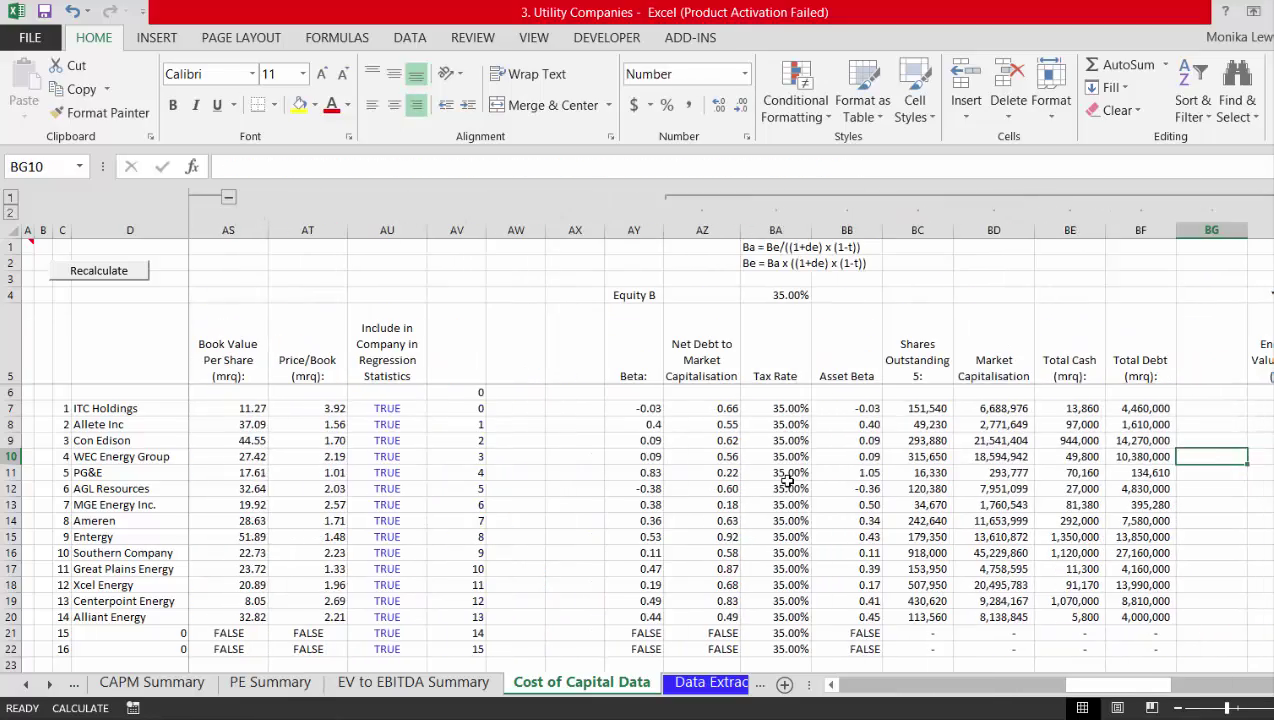
key(Right)
key(Right)
key(Right)
key(Right)
key(Right)
key(Right)
key(Right)
key(Right)
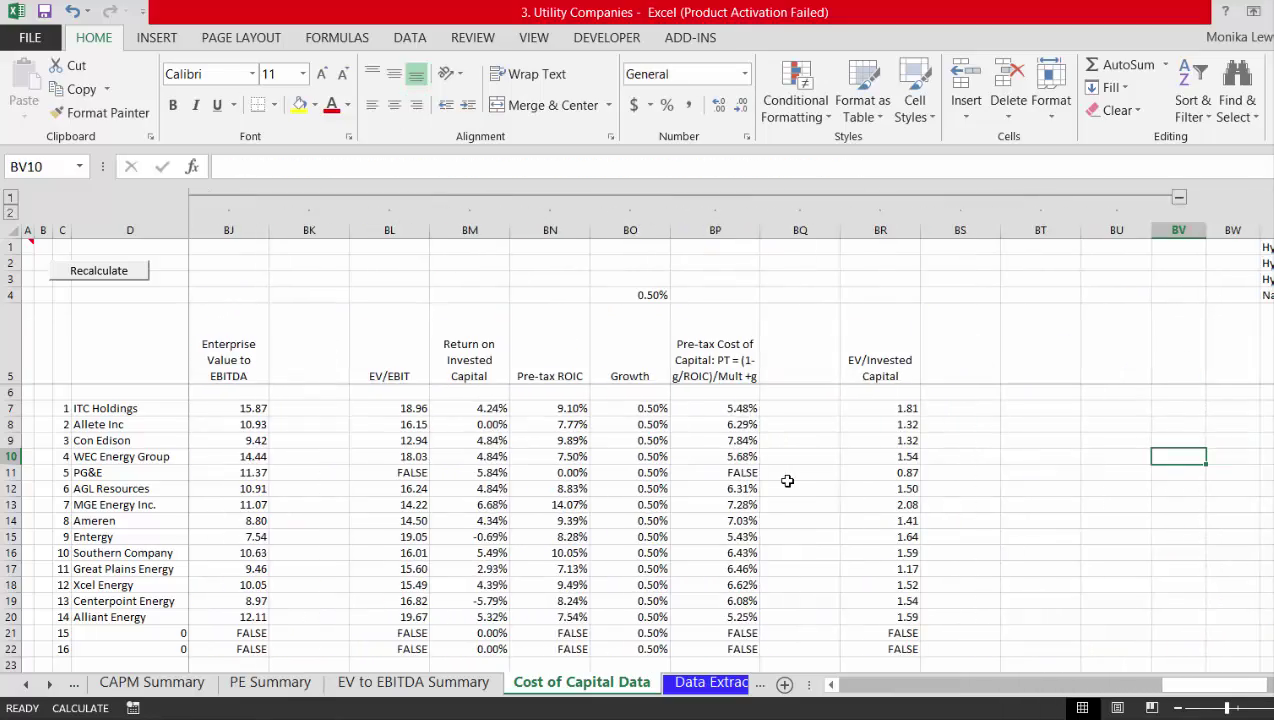
key(Left)
key(Left)
key(Left)
key(Left)
key(Left)
key(Left)
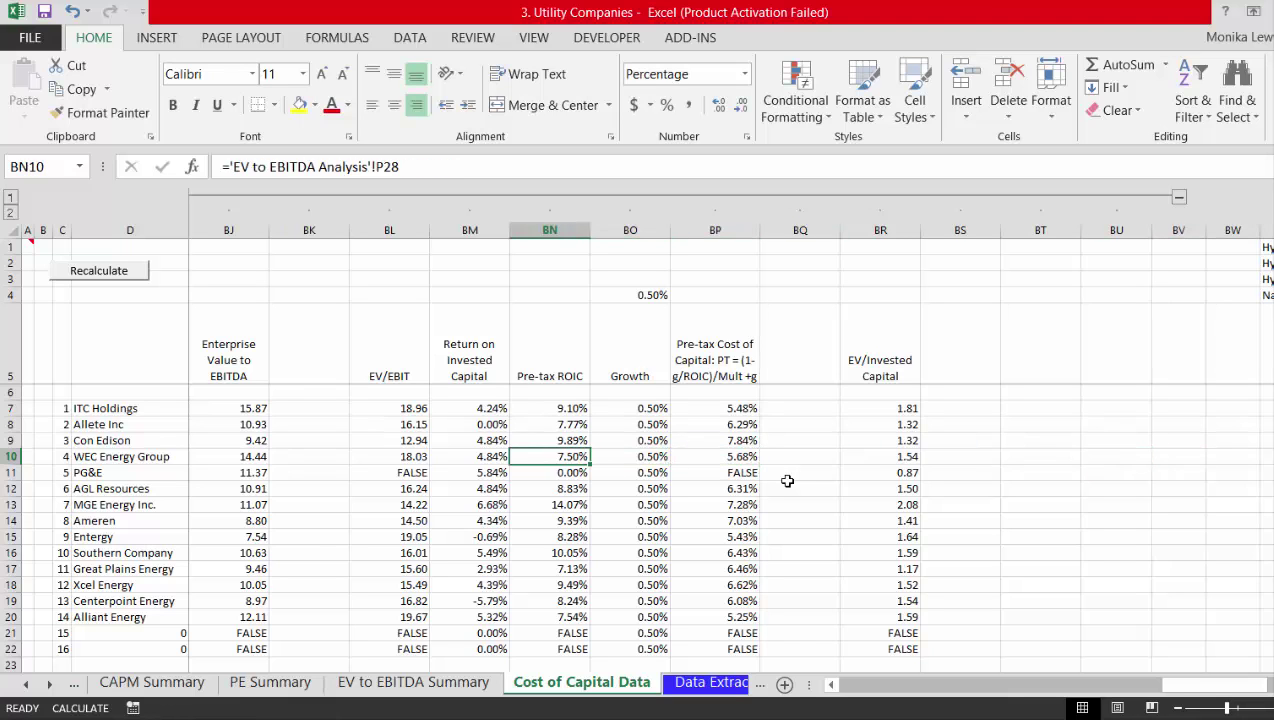
Stop the debugger on the failing macro line and close the VBA editor
key(ctrl+Page_Down)
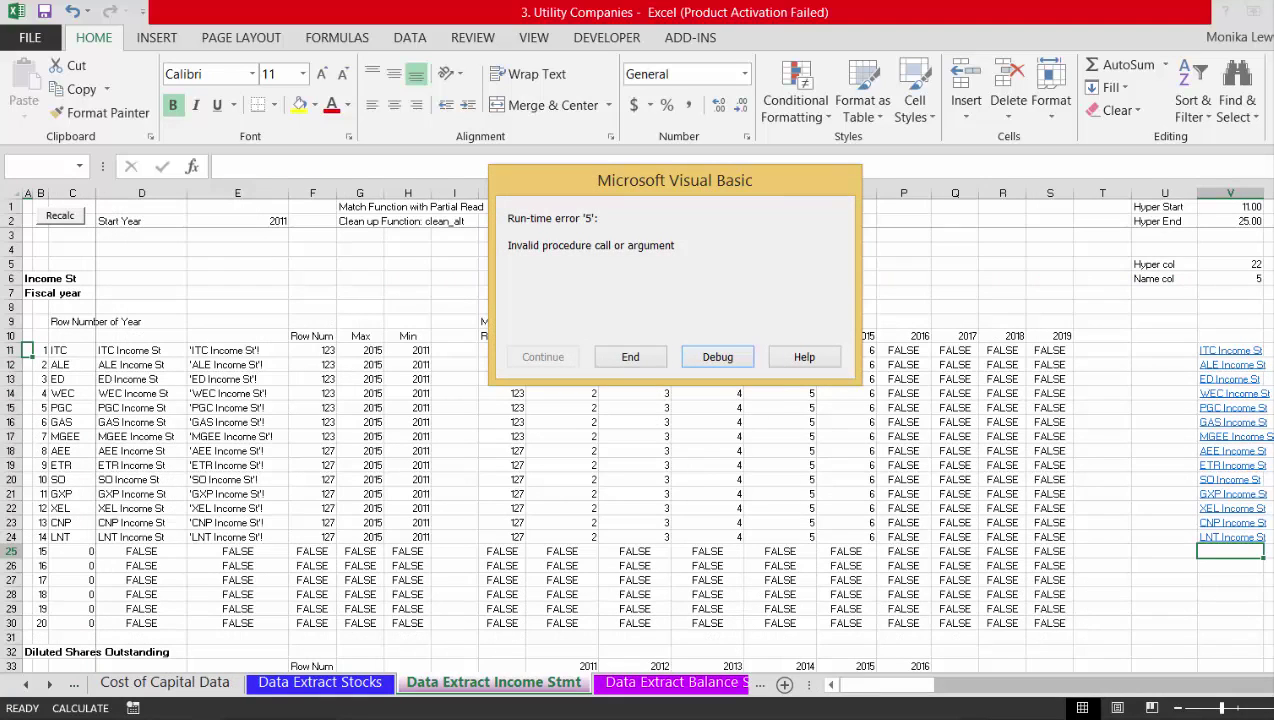
click(718, 357)
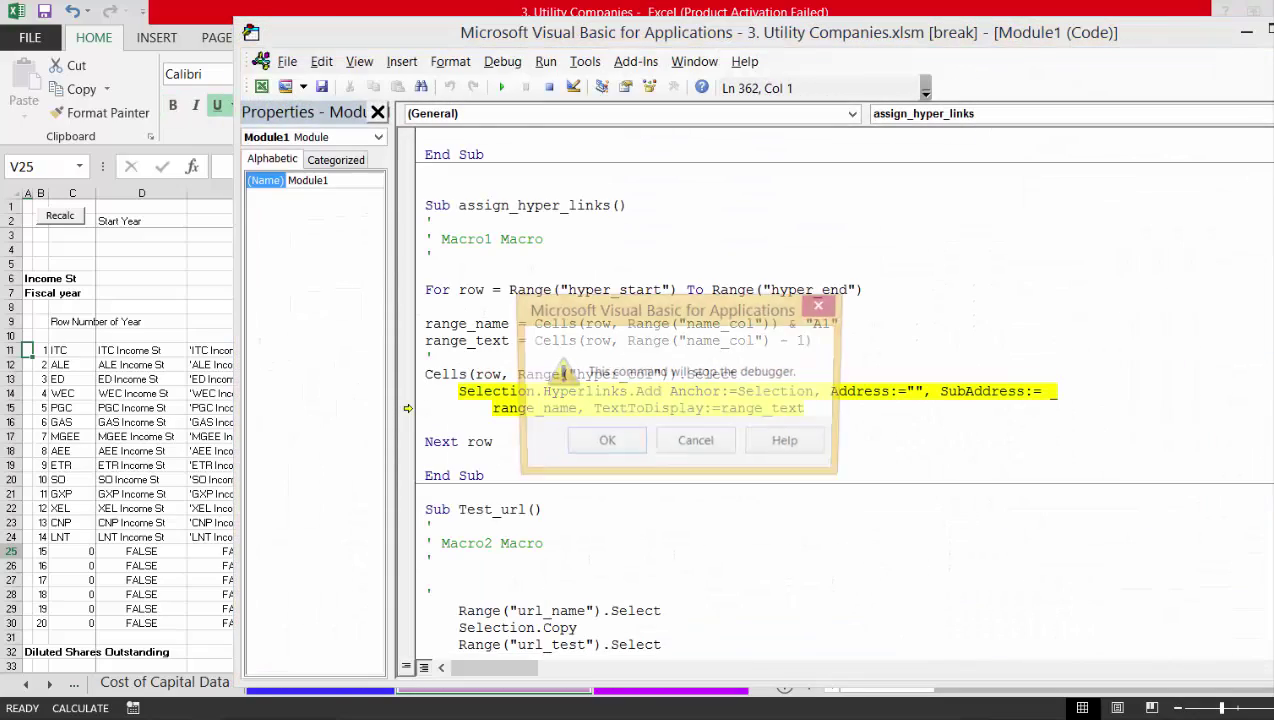
click(604, 444)
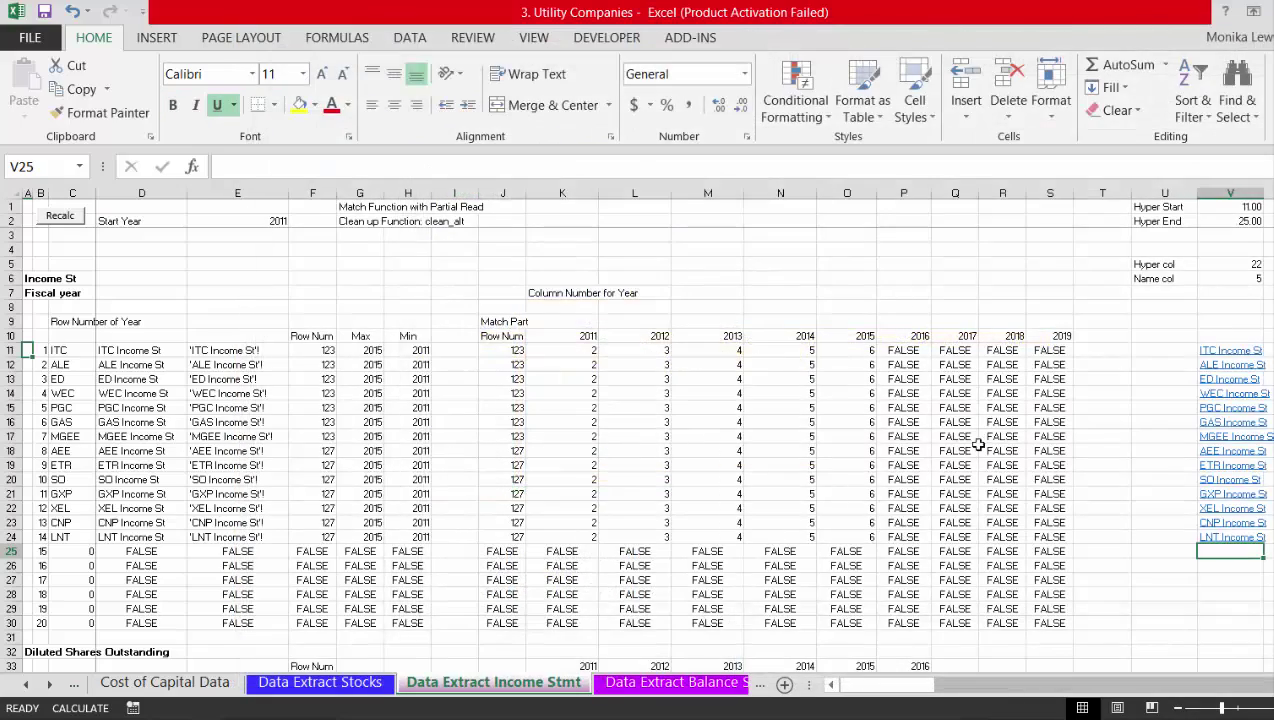
Follow the V11 ITC Income St link, page through it, and return via Go to Menu Sheet
key(Up)
key(Up)
key(Up)
key(Up)
key(Up)
key(Up)
key(Up)
key(Up)
key(Up)
key(Up)
key(Up)
key(Up)
key(Up)
key(Up)
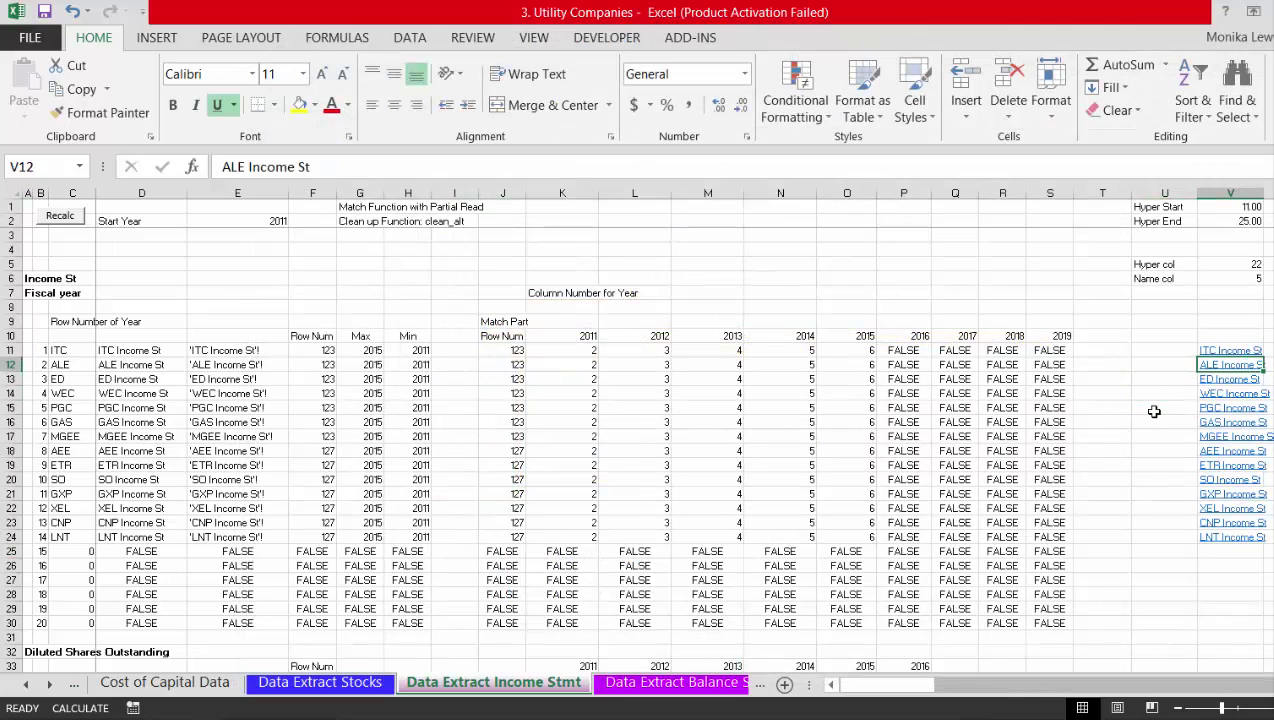
scroll(1154, 411, right, 2)
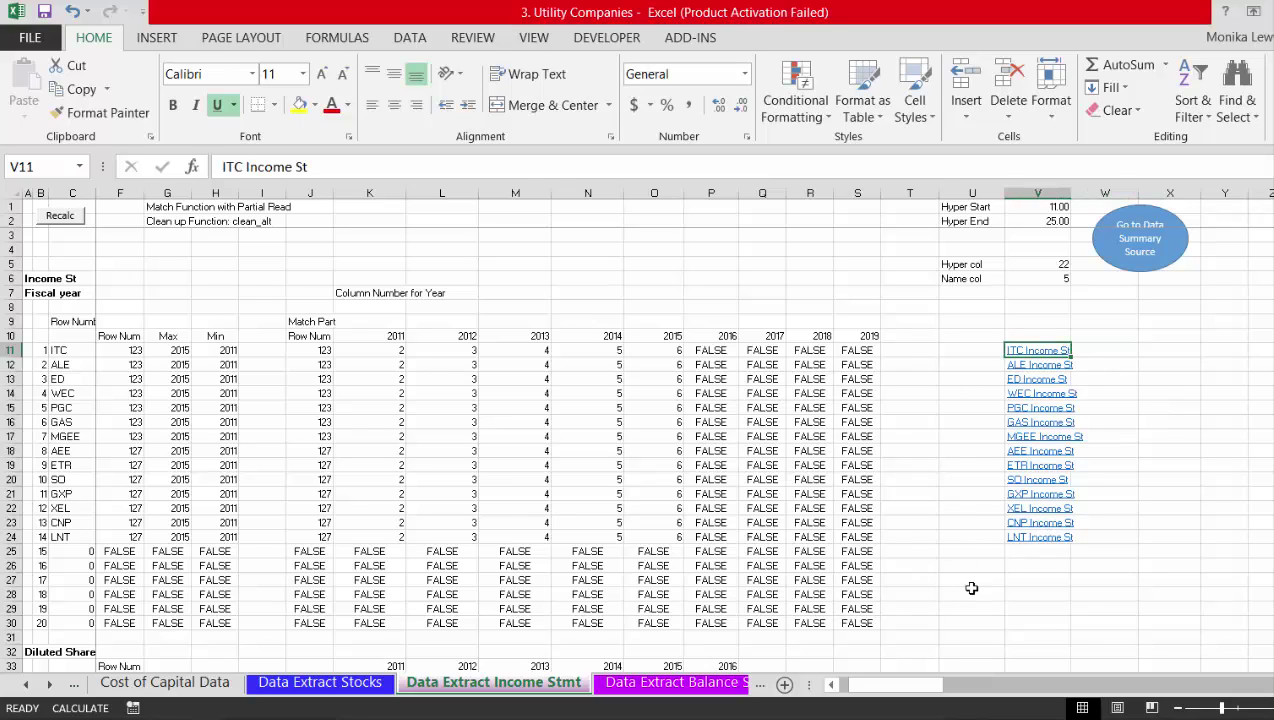
click(1025, 354)
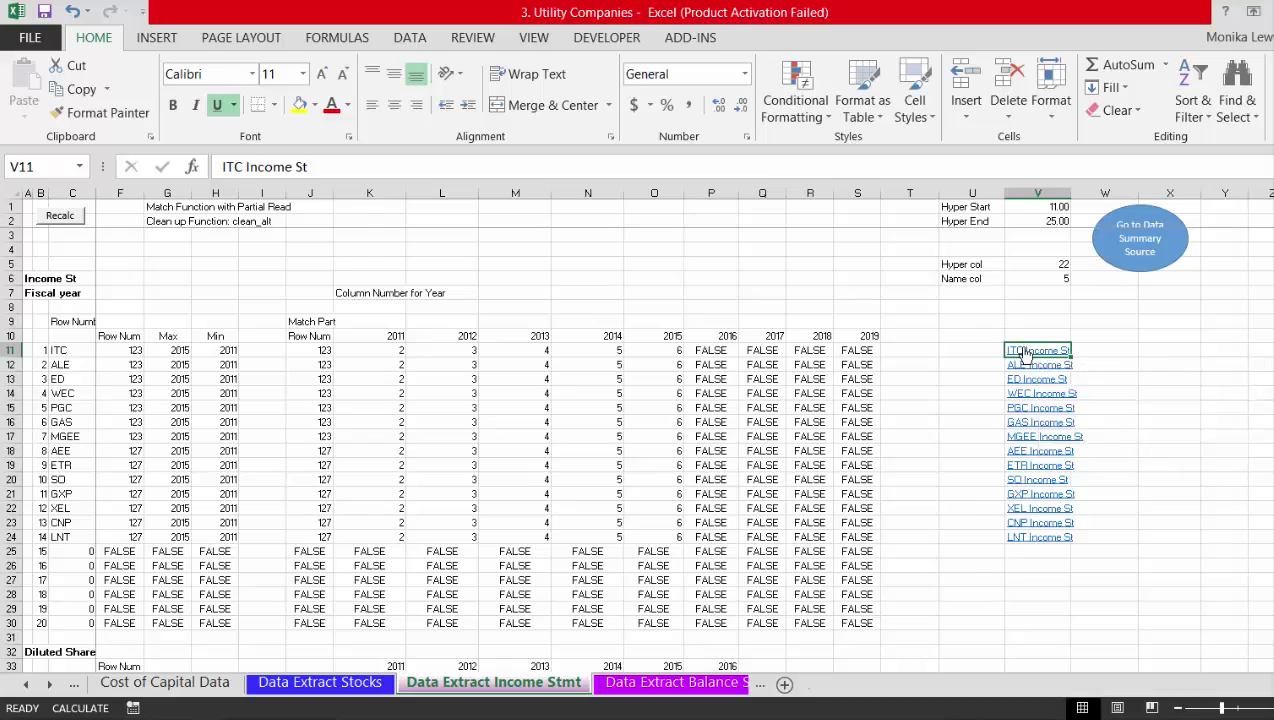
key(Page_Down)
key(Page_Down)
key(Page_Down)
key(Page_Down)
key(Page_Down)
key(Page_Down)
key(Page_Down)
key(Page_Down)
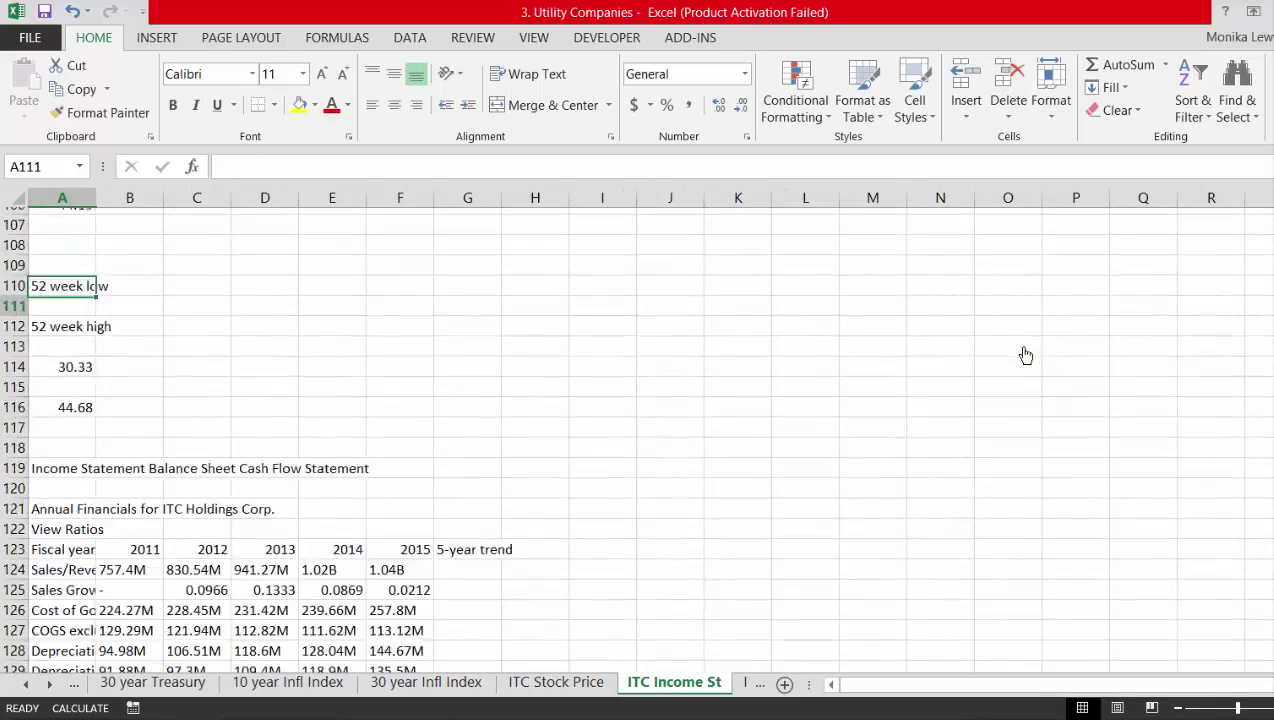
key(Page_Down)
key(Page_Up)
key(Page_Up)
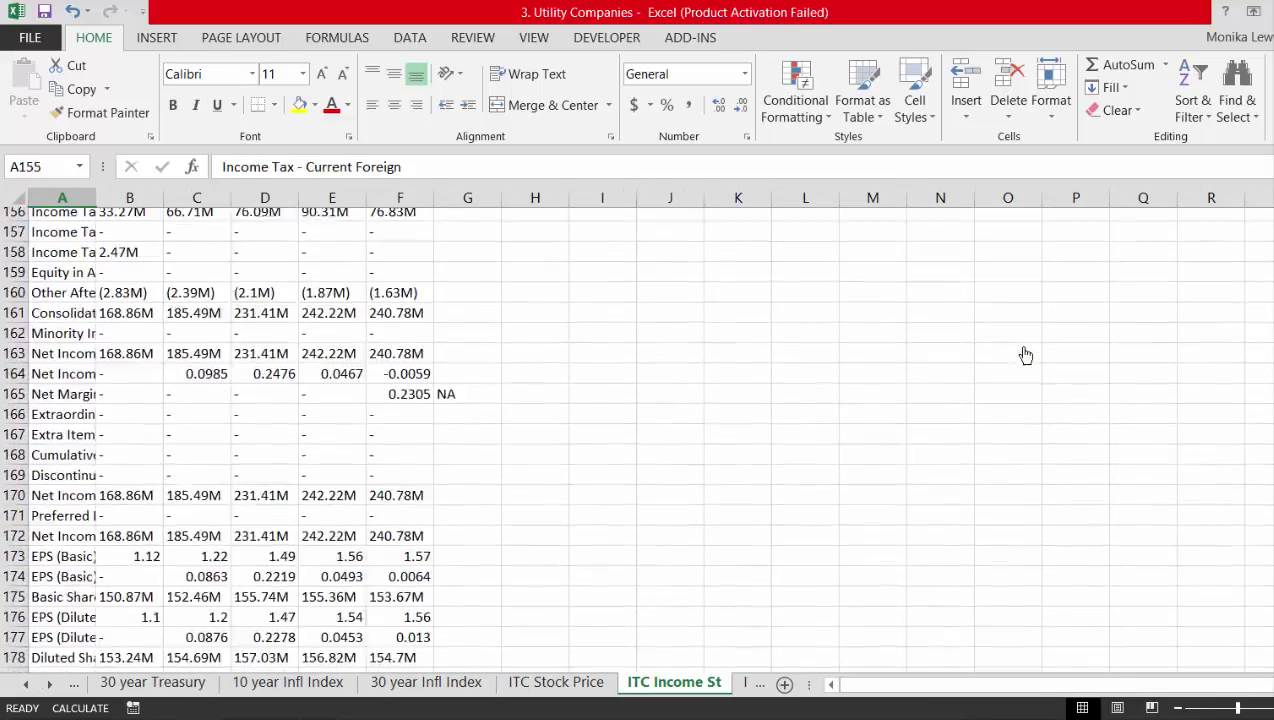
key(Page_Up)
key(Page_Up)
key(Page_Up)
key(Page_Up)
key(Page_Up)
key(Page_Up)
key(Page_Up)
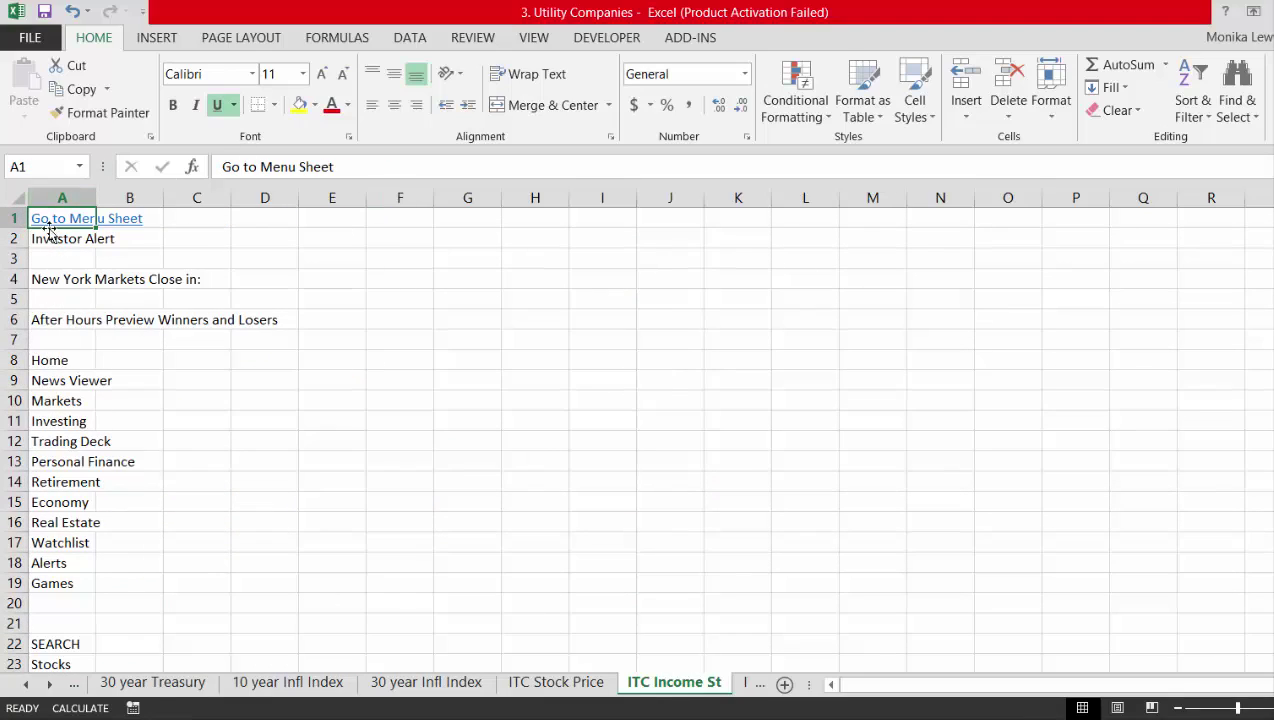
click(45, 220)
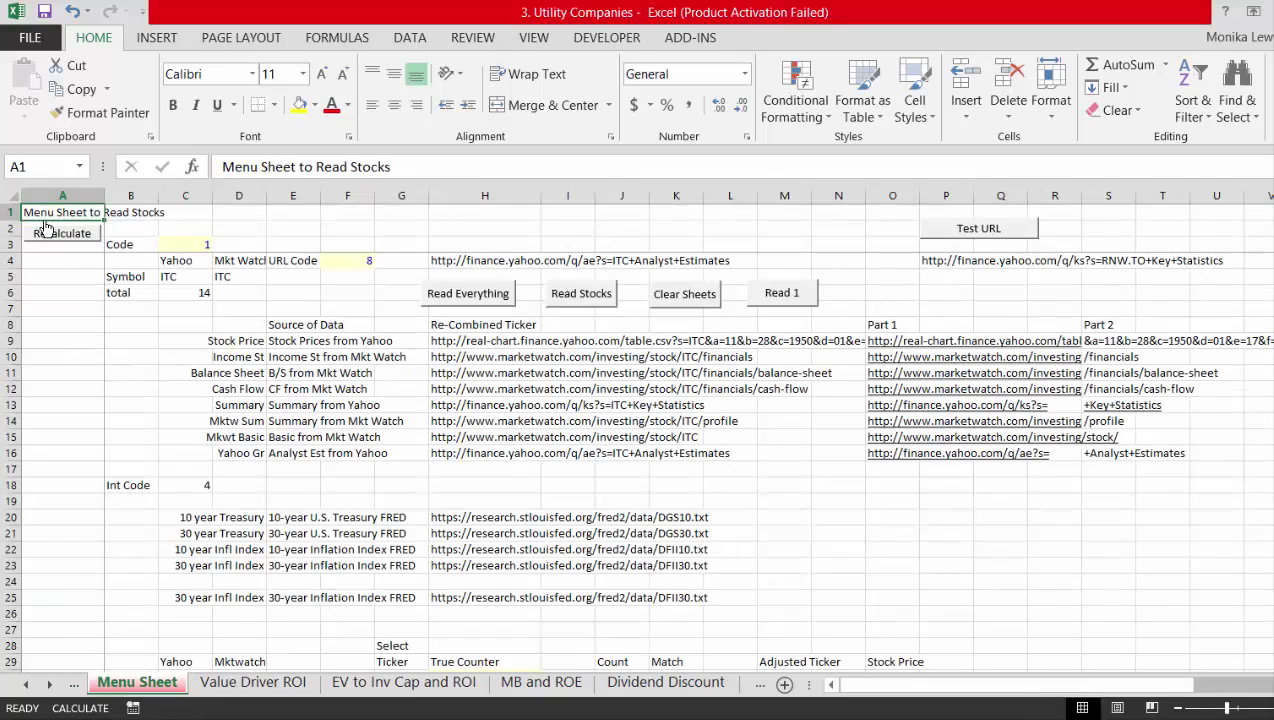
Go to the CAPM Summary Cost of Capital result and inspect its cell format
key(ctrl+Page_Down)
key(ctrl+Page_Down)
key(ctrl+Page_Down)
key(ctrl+Page_Down)
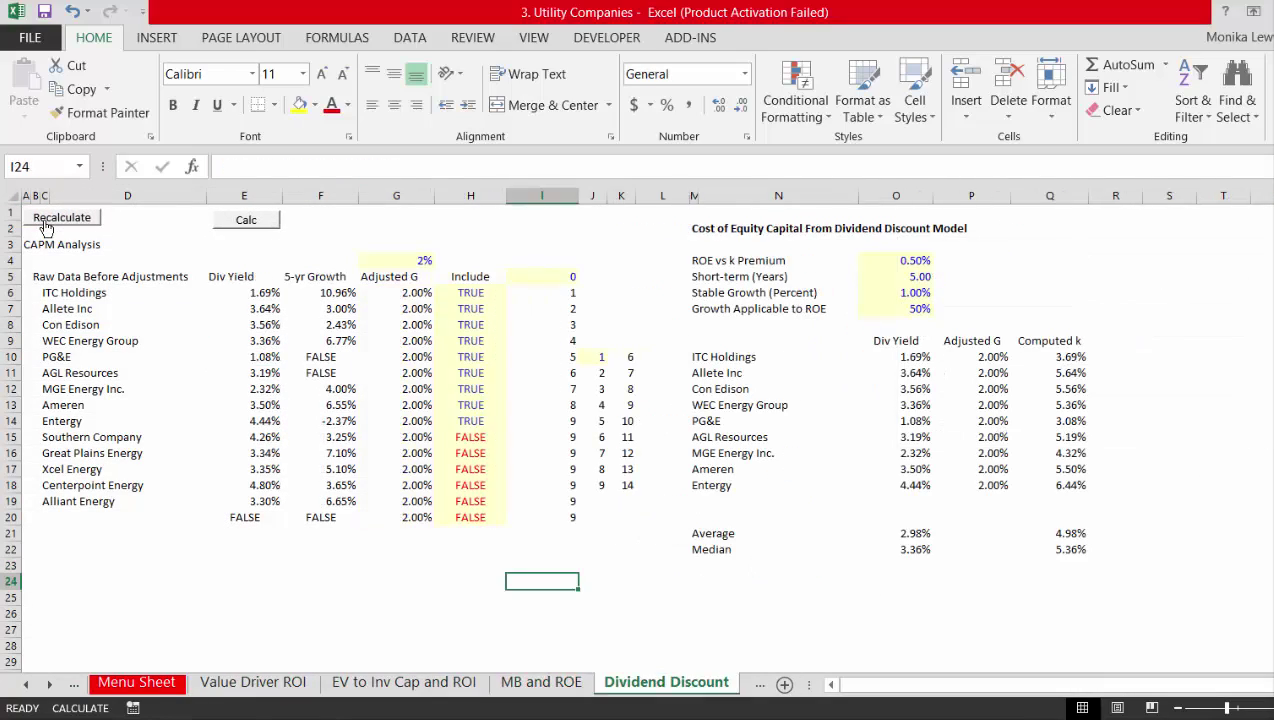
key(ctrl+Page_Down)
key(ctrl+Page_Down)
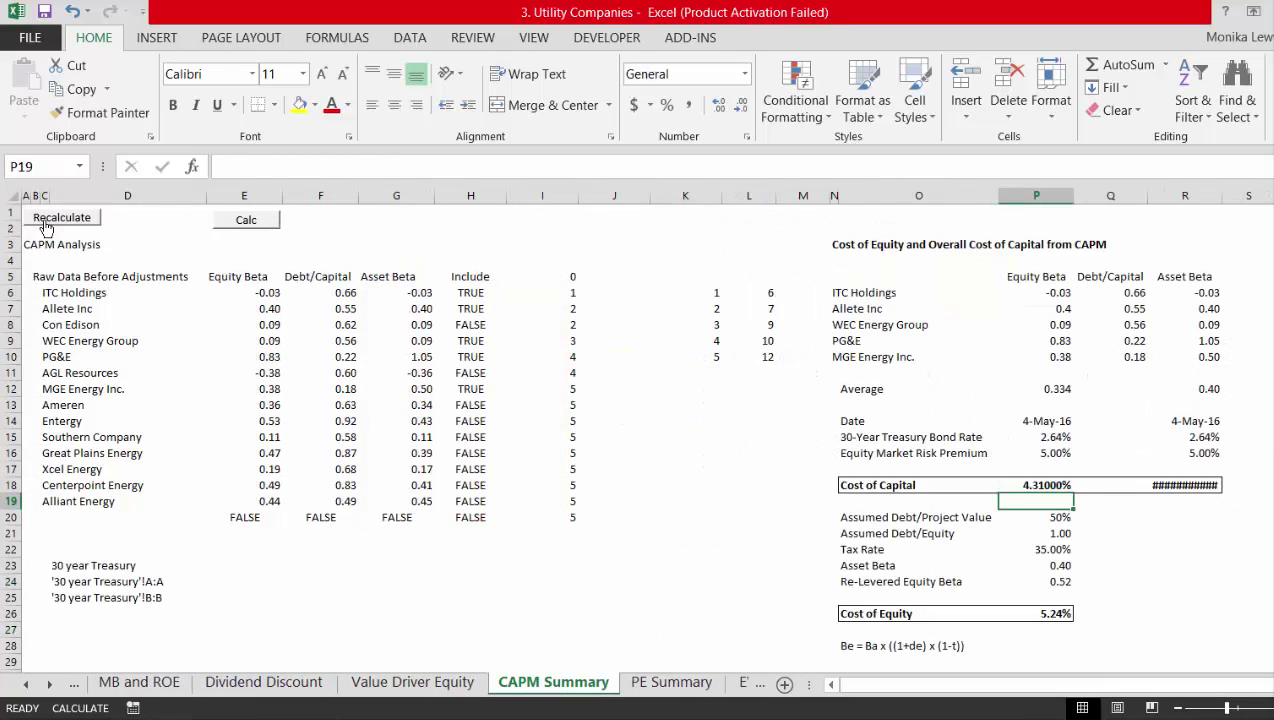
key(Up)
key(Up)
key(Up)
key(Up)
key(Up)
key(Up)
key(Up)
key(Up)
key(Up)
key(Up)
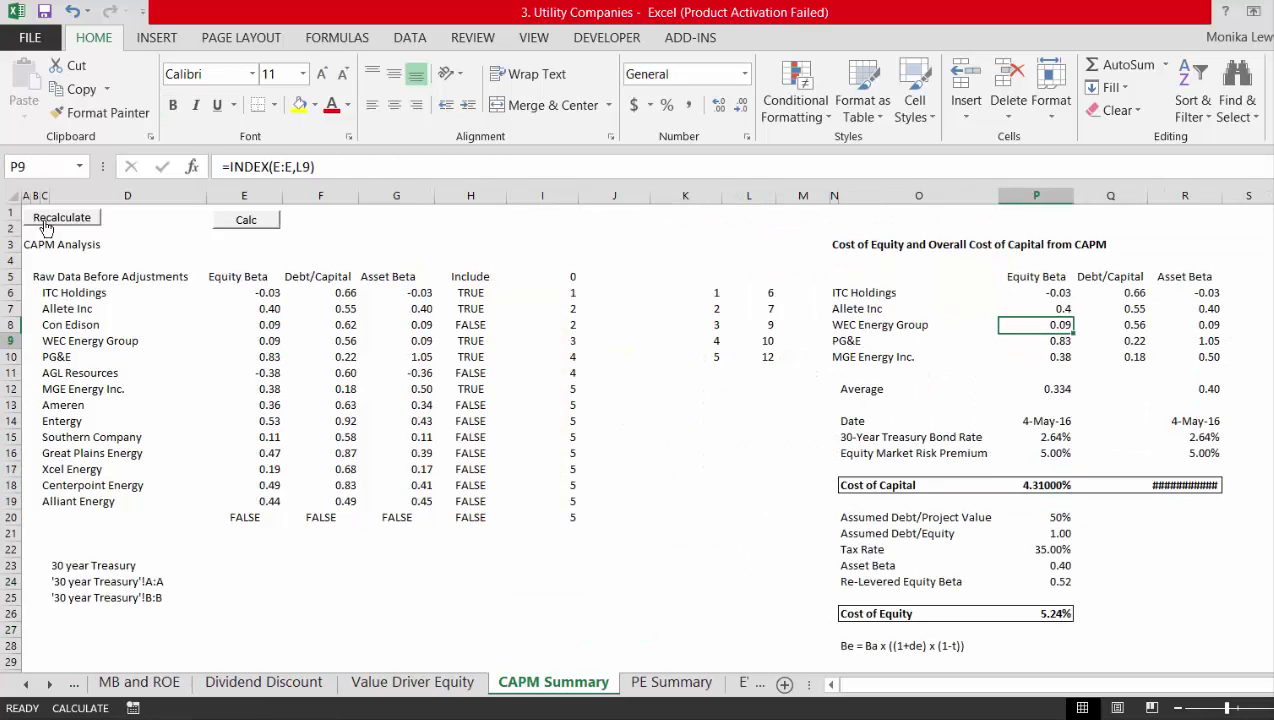
key(Down)
key(Down)
key(Down)
key(Down)
key(Down)
key(Down)
key(Down)
key(Down)
key(Down)
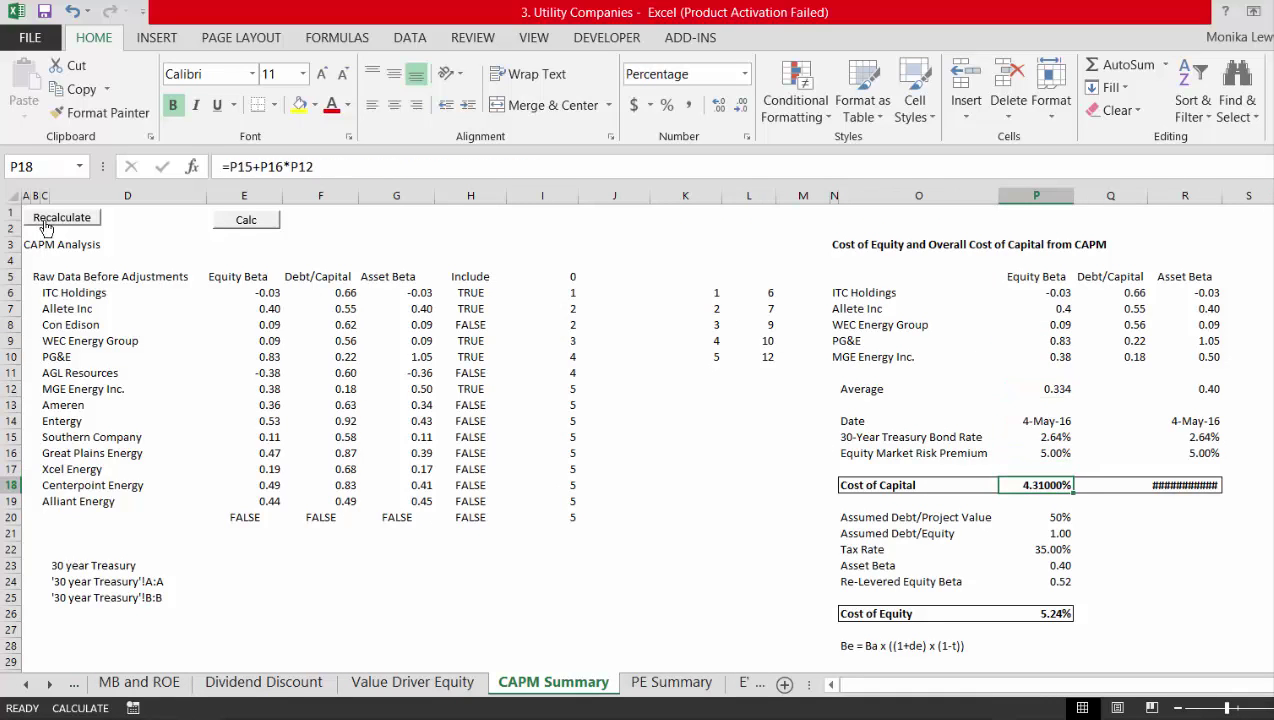
key(ctrl+shift+f)
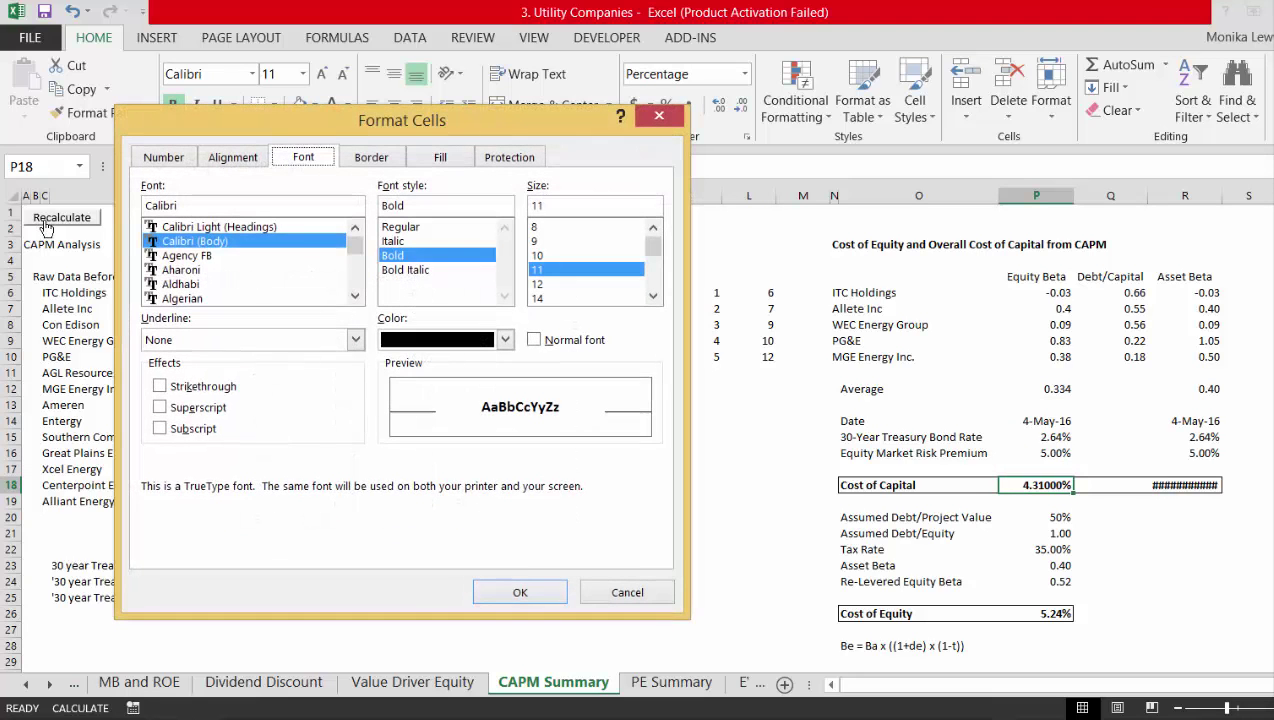
key(Escape)
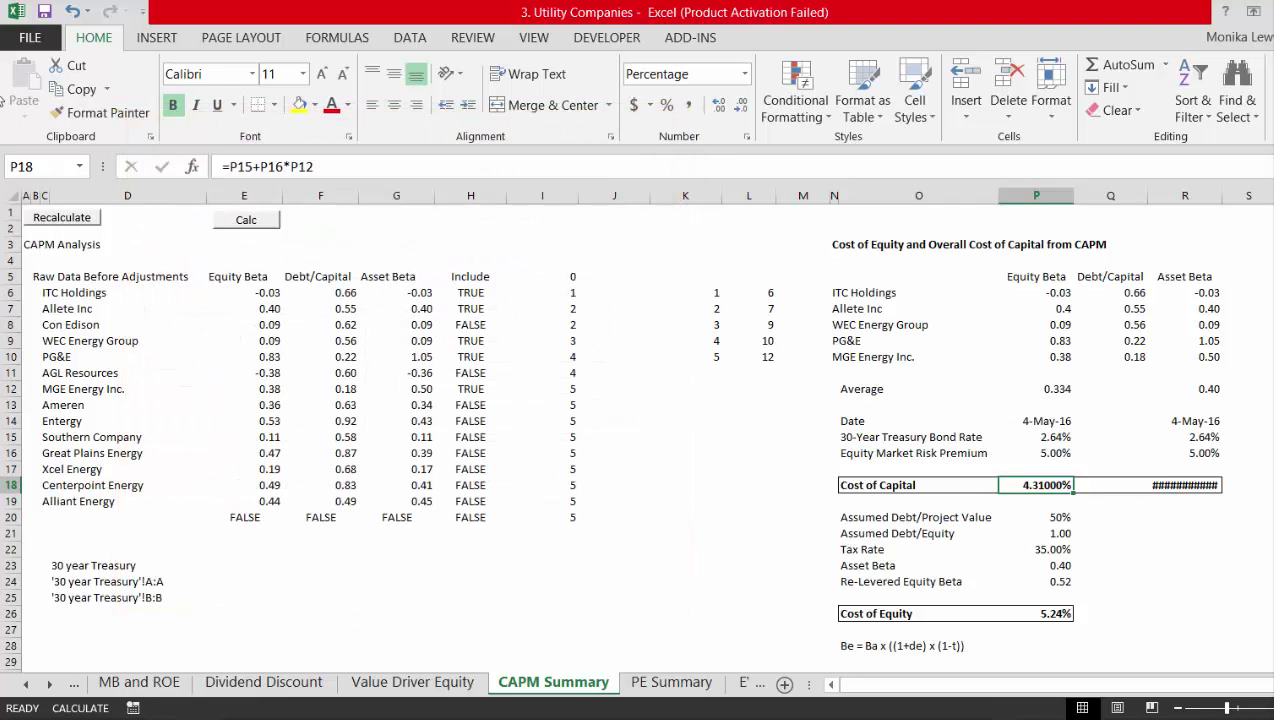
Open Generic Macros from recent files and format P18:R18 as percentages (4.31%, 4.64%)
click(30, 40)
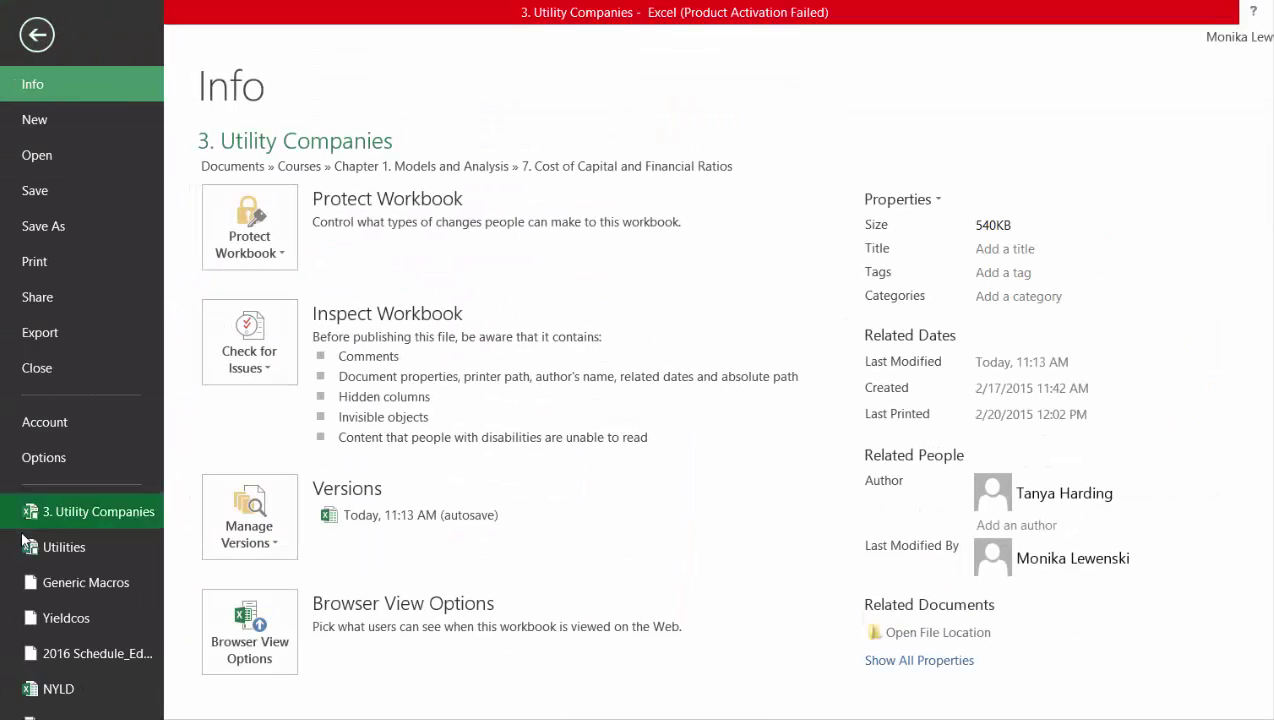
click(86, 582)
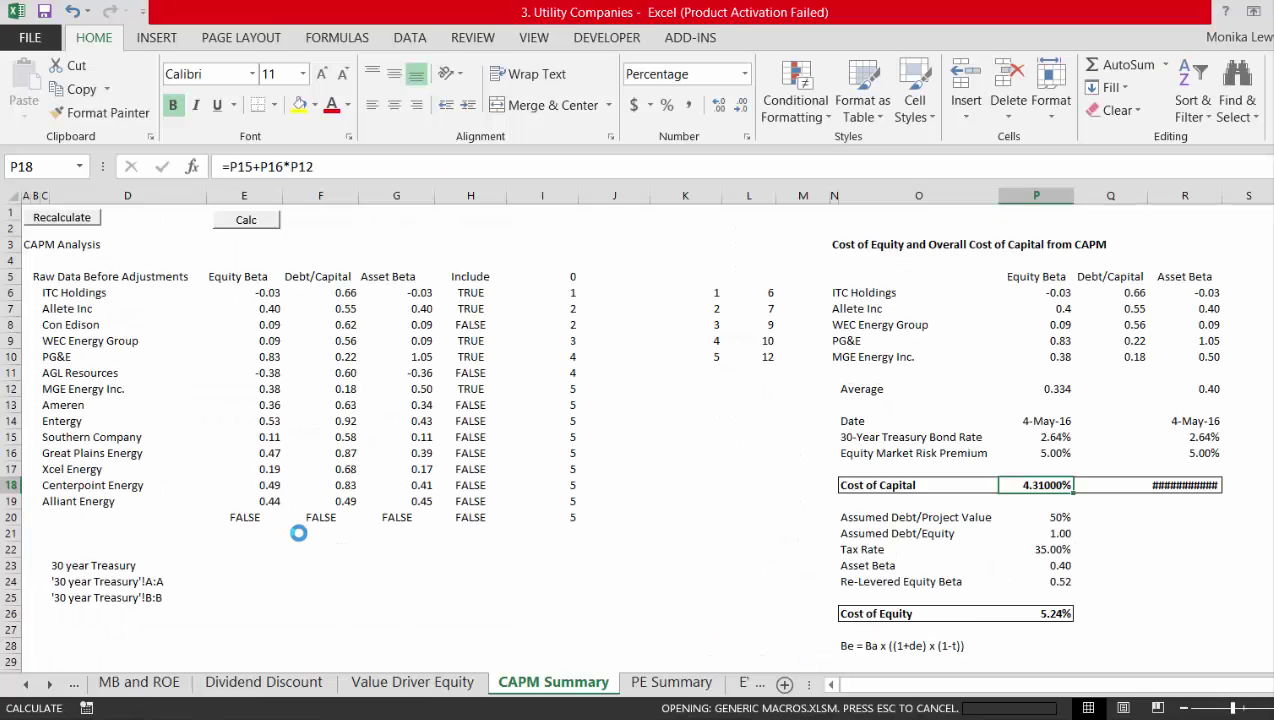
key(ctrl+Tab)
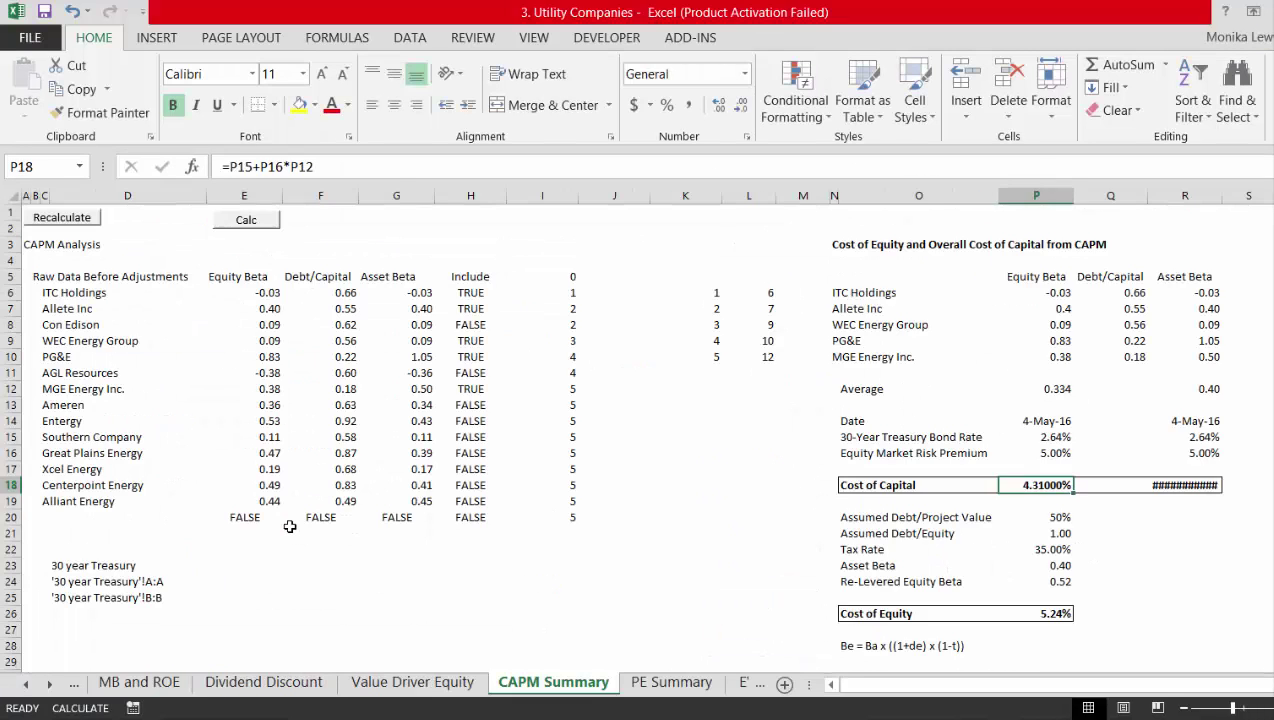
key(Right)
key(Right)
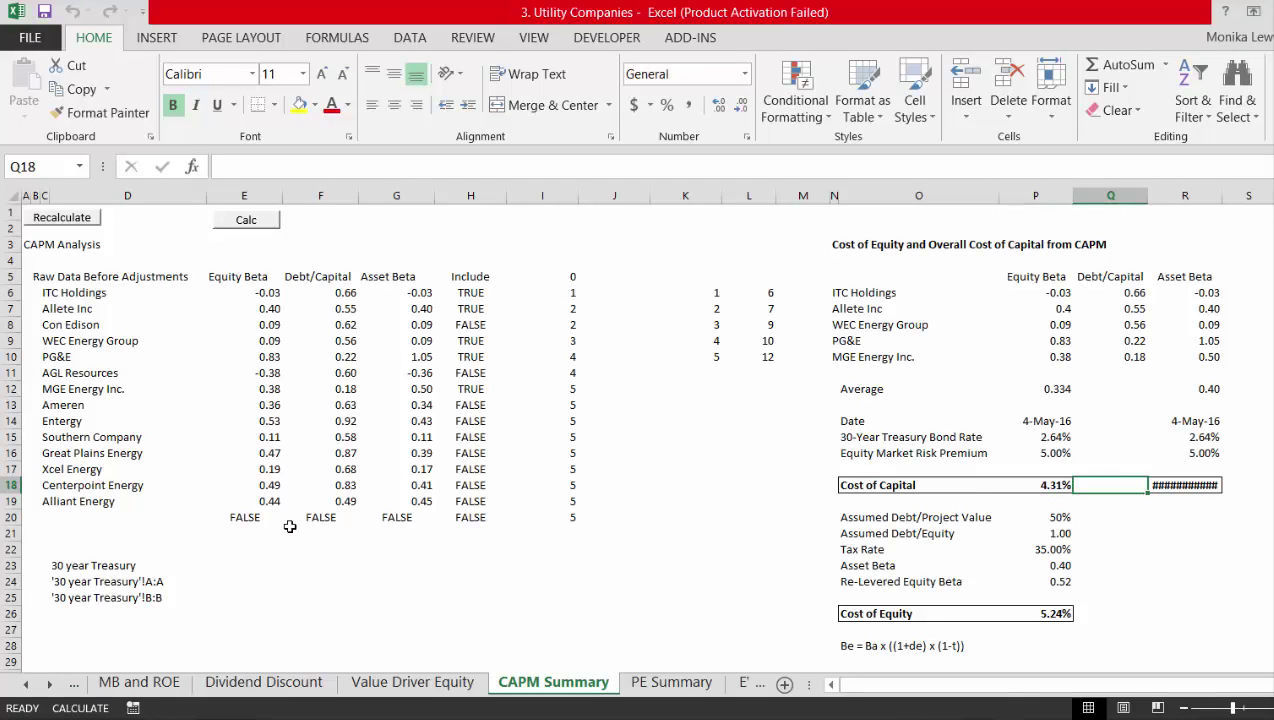
key(Left)
key(Left)
key(Left)
key(Left)
key(Left)
key(Left)
key(Left)
key(Left)
key(Left)
key(Left)
key(Left)
key(Left)
key(Left)
key(Left)
key(Left)
key(Left)
key(Left)
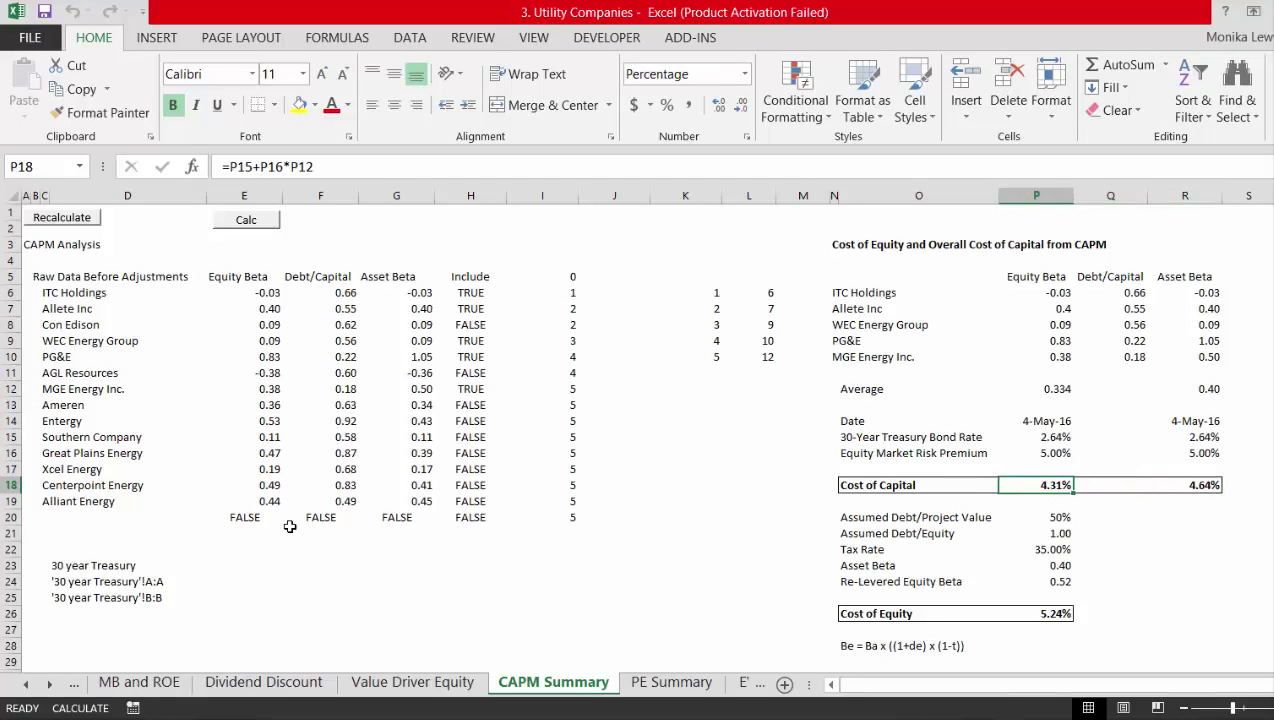
key(Up)
key(Up)
key(Up)
key(Up)
key(Up)
key(Up)
key(Up)
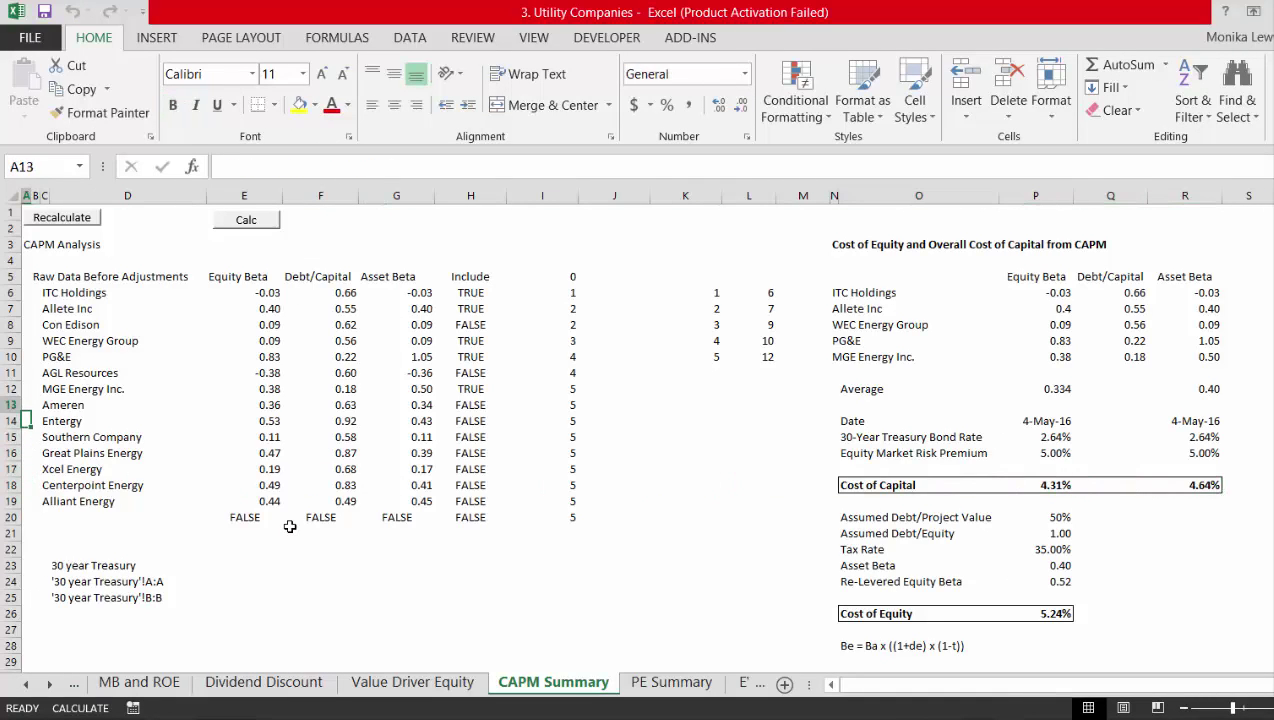
key(Right)
key(Right)
key(Right)
key(Right)
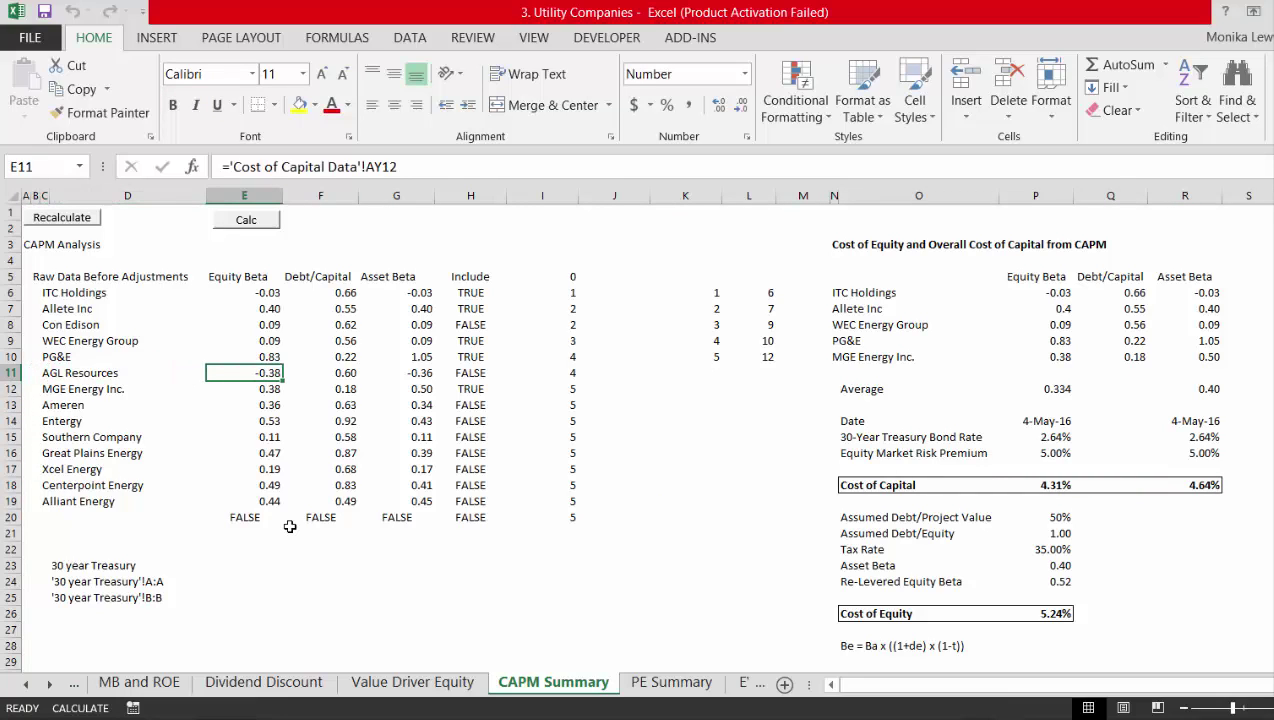
Set ITC Holdings' Include flag to FALSE and fill TRUE into the remaining companies' flags
key(Up)
key(Up)
key(Down)
key(Down)
key(Up)
key(Up)
key(Up)
key(Up)
key(Up)
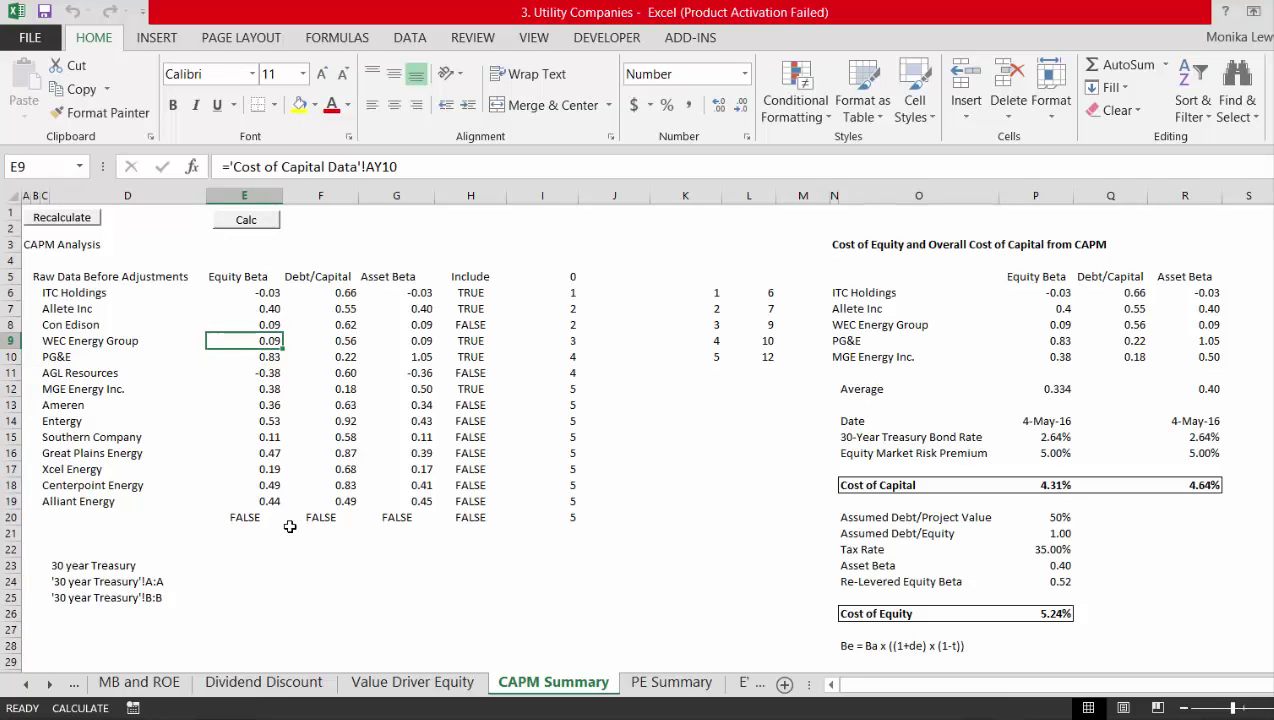
key(Right)
key(Right)
key(Right)
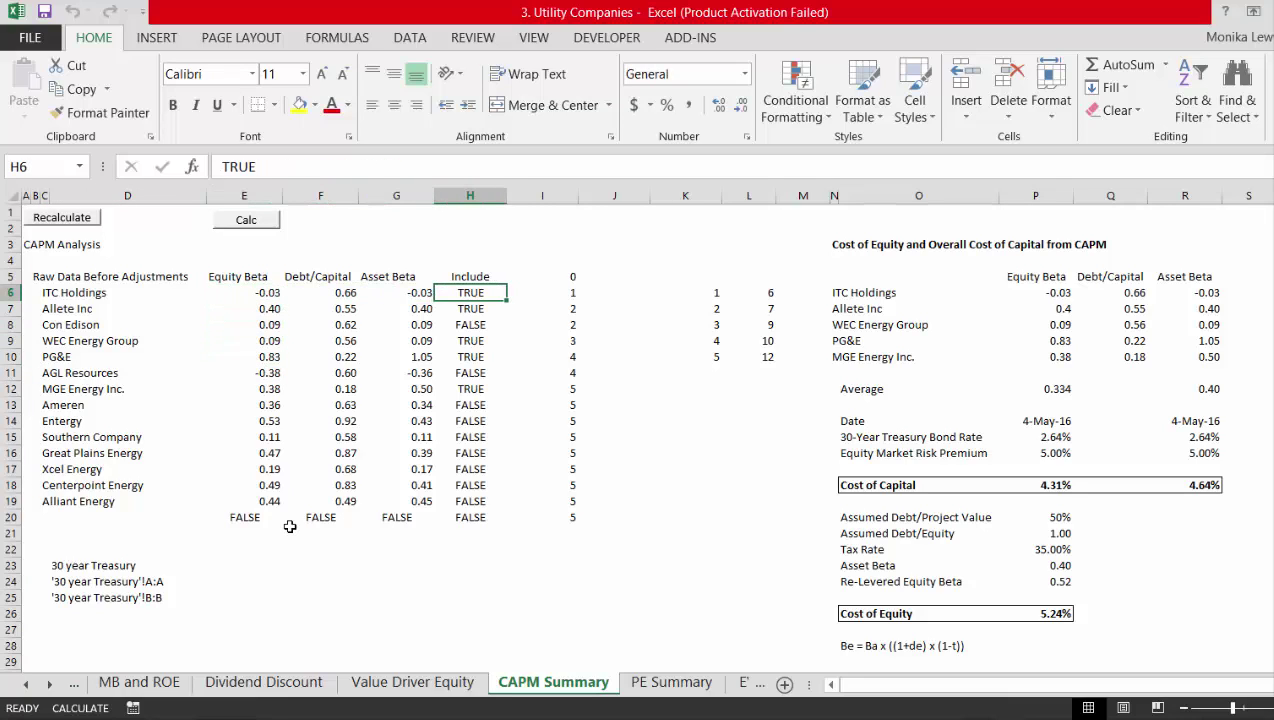
text(false)
key(Return)
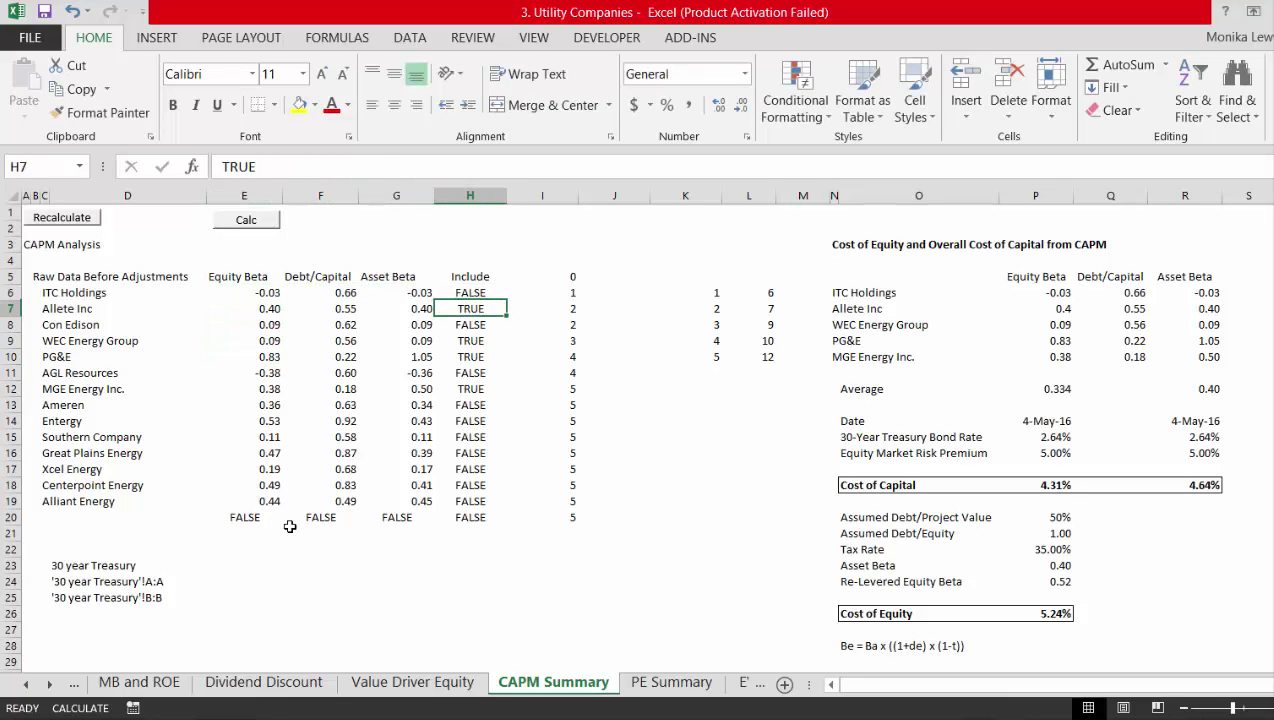
key(shift+Down)
key(shift+Down)
key(shift+Down)
key(shift+Down)
key(shift+Down)
key(shift+Down)
key(shift+Down)
key(shift+Down)
key(shift+Down)
key(shift+Down)
key(shift+Down)
key(shift+Down)
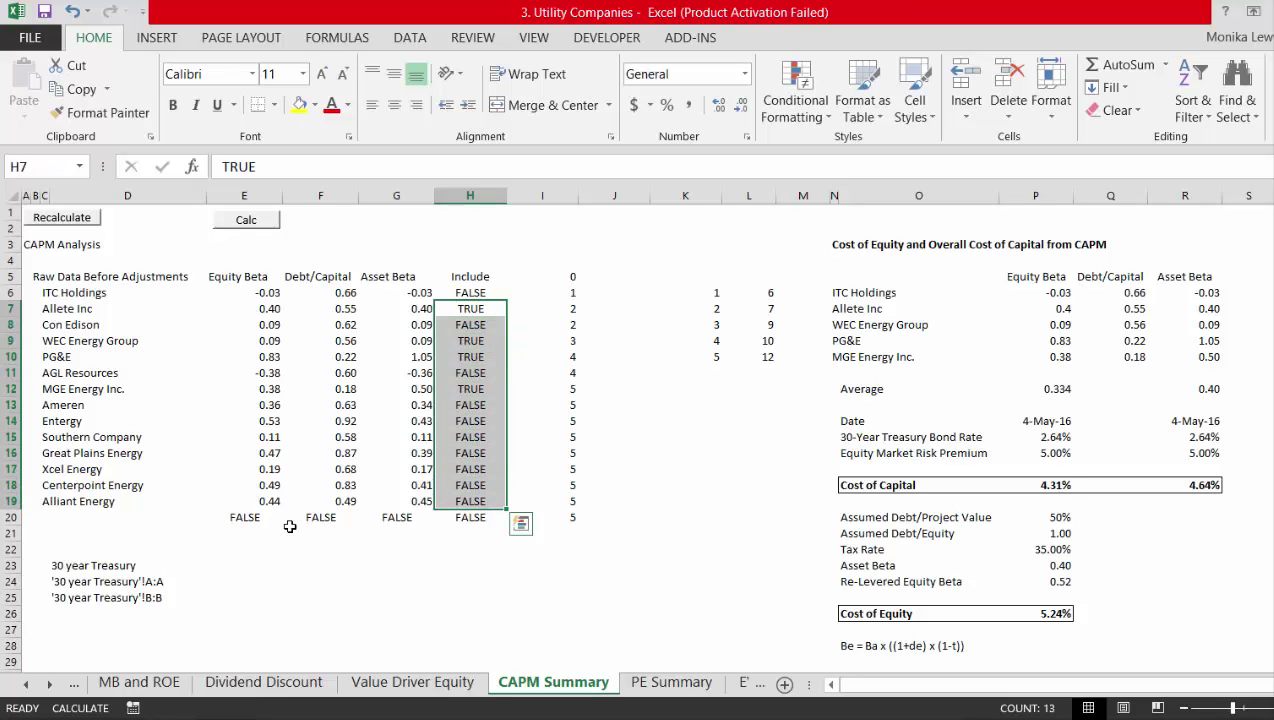
key(ctrl+q)
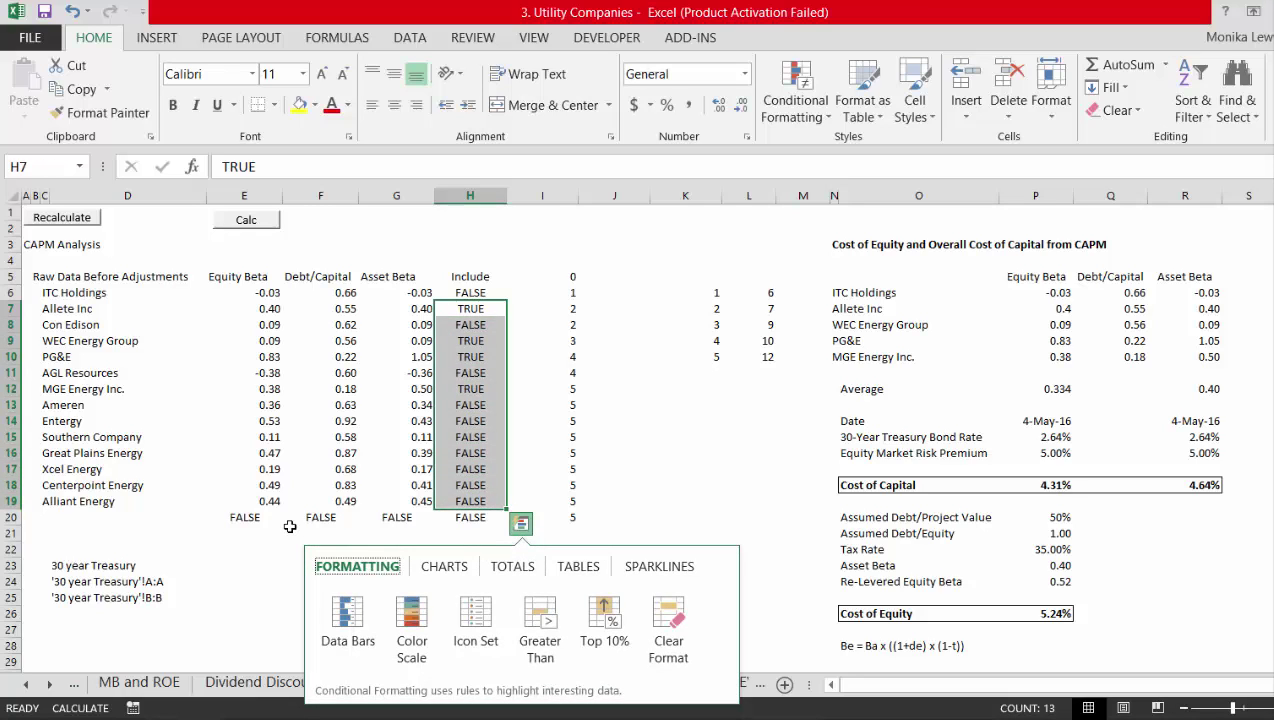
key(Escape)
key(ctrl+d)
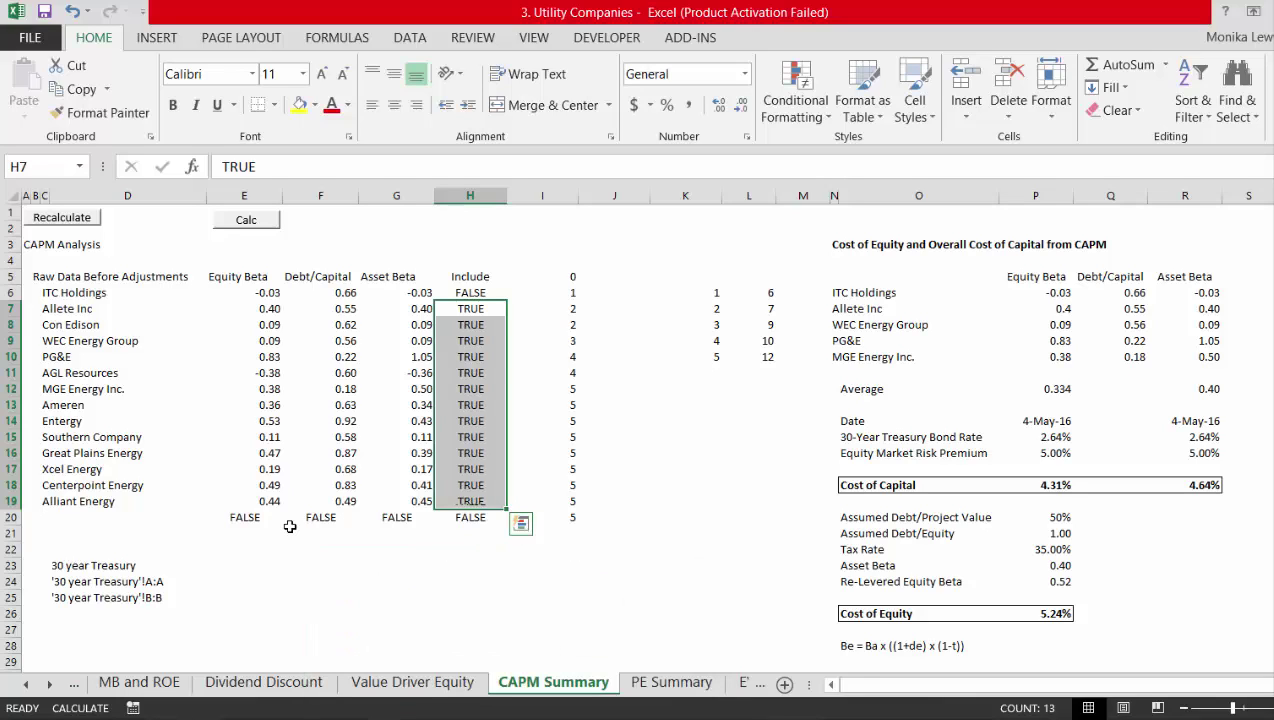
key(Up)
key(ctrl+shift+Down)
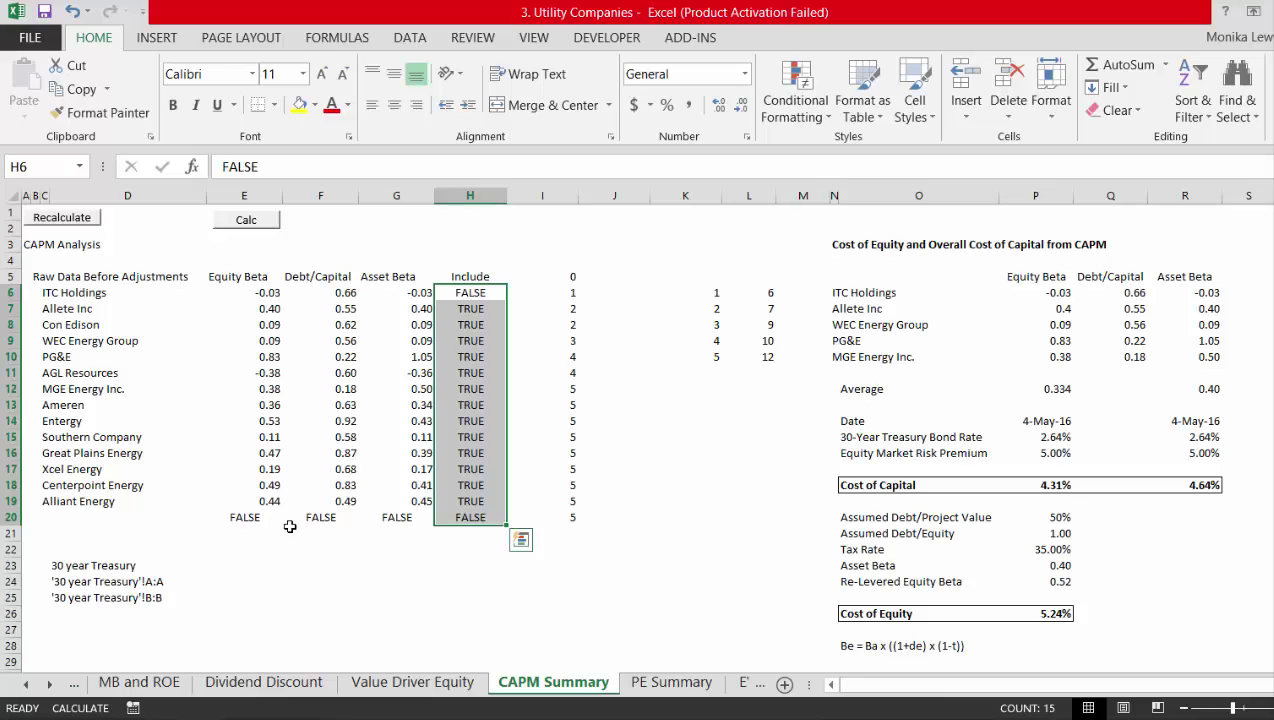
key(ctrl+shift+Up)
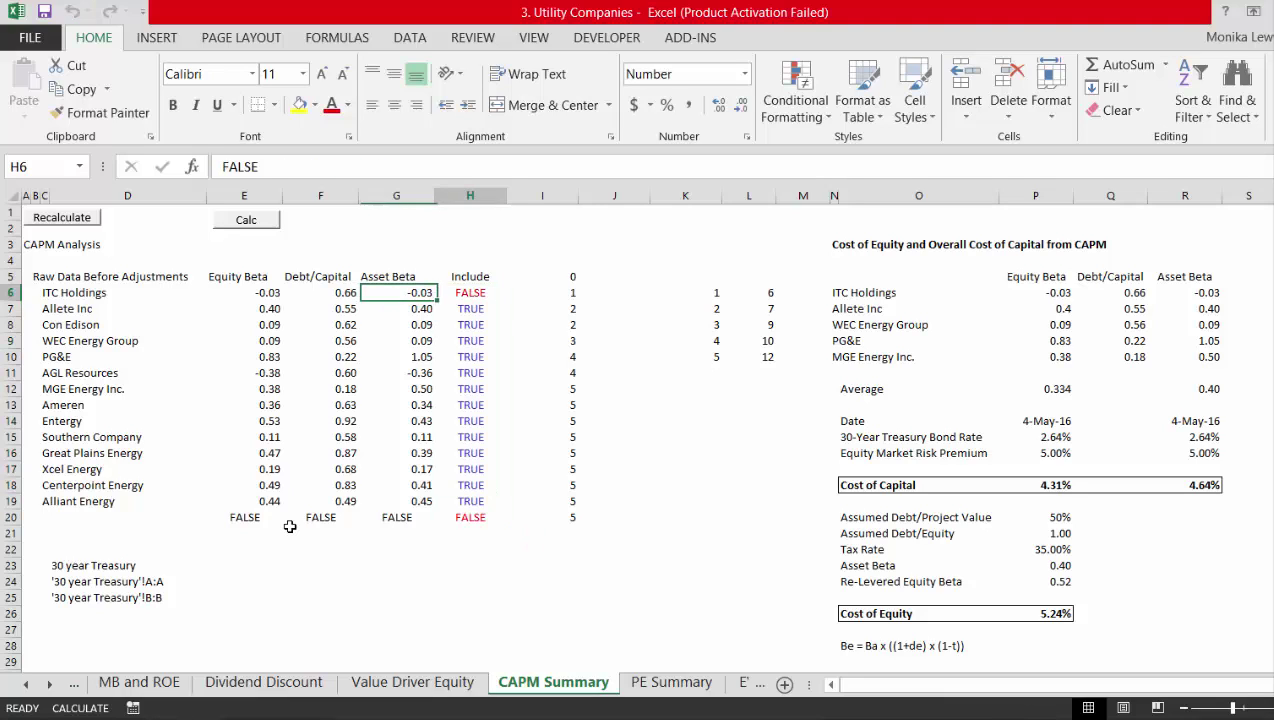
key(Down)
key(Down)
key(Down)
key(Down)
key(Down)
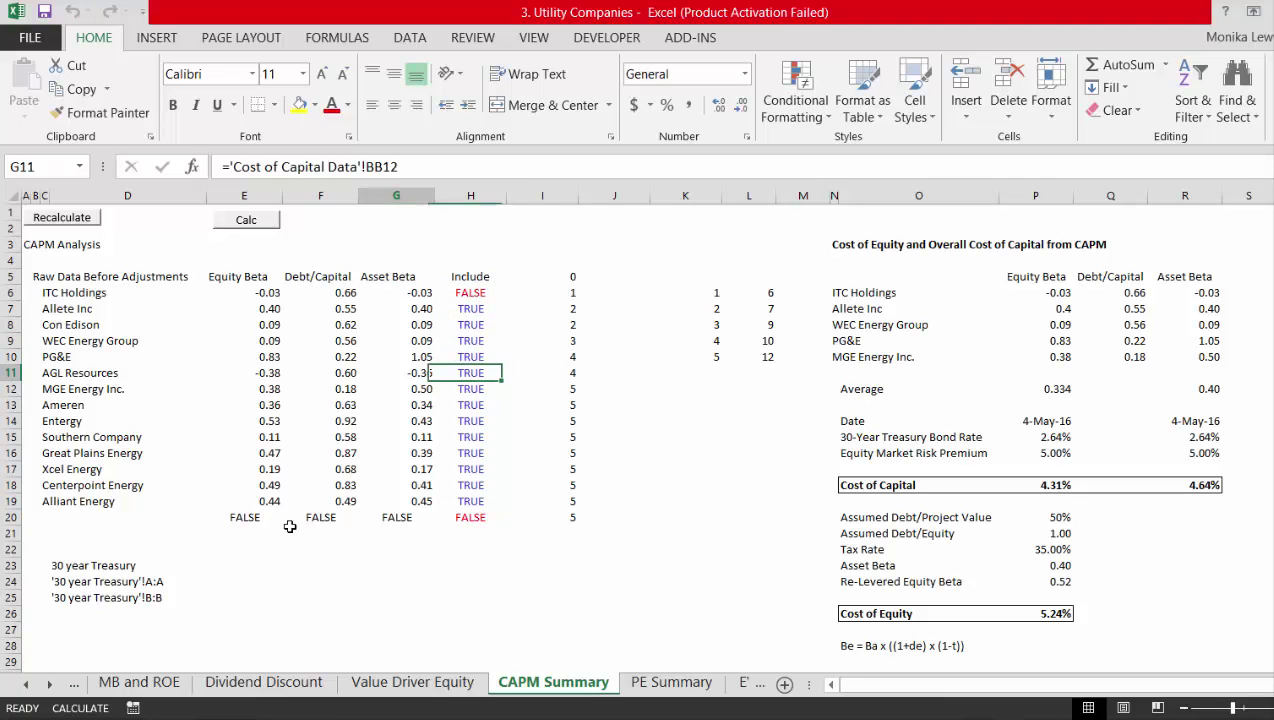
Mark AGL Resources FALSE in H11 and recalculate the CAPM table to 5.39% cost of equity
key(Left)
key(Left)
key(Left)
key(Right)
key(Right)
key(Right)
text(f)
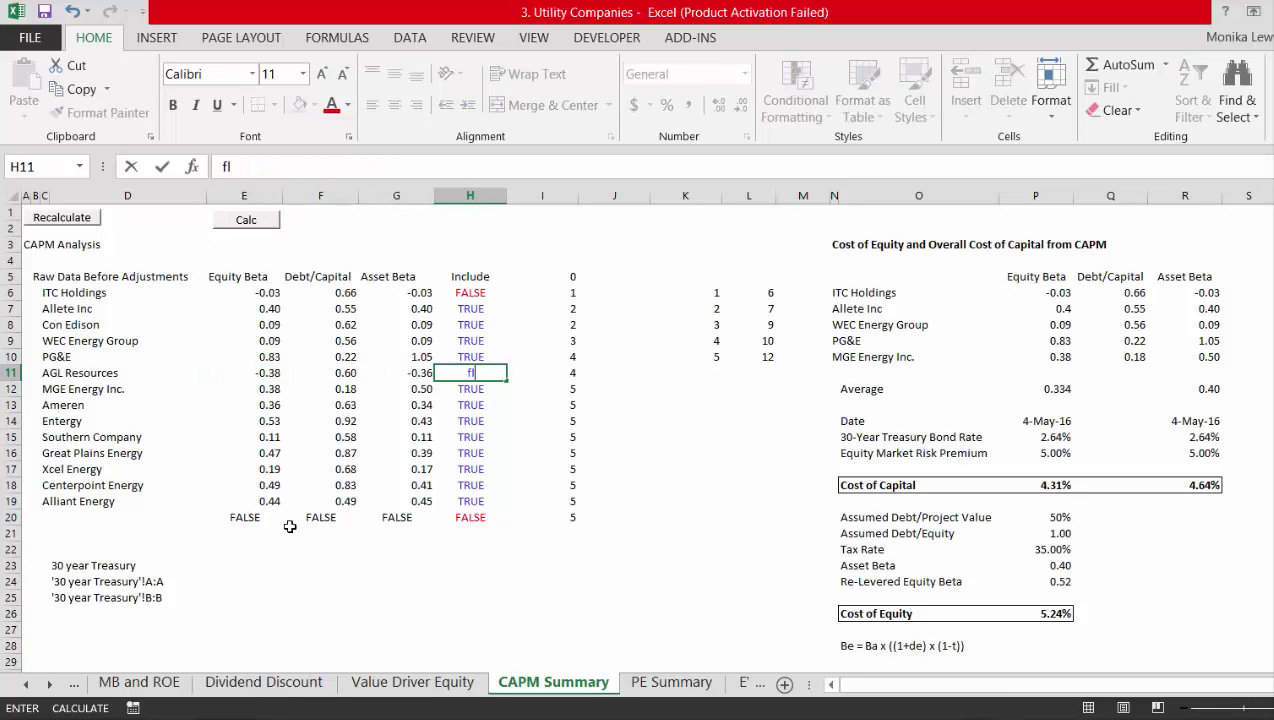
text(alse)
key(Return)
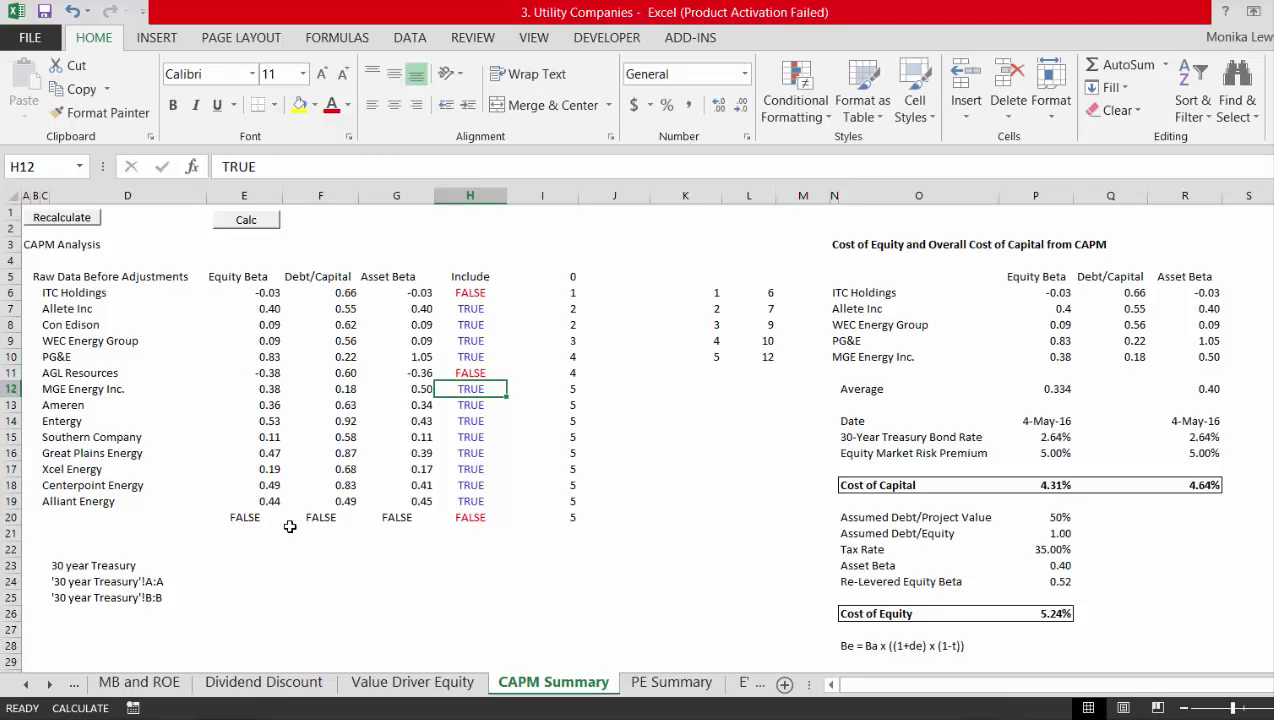
key(Right)
key(Up)
key(Up)
key(Up)
key(Up)
key(Up)
key(Up)
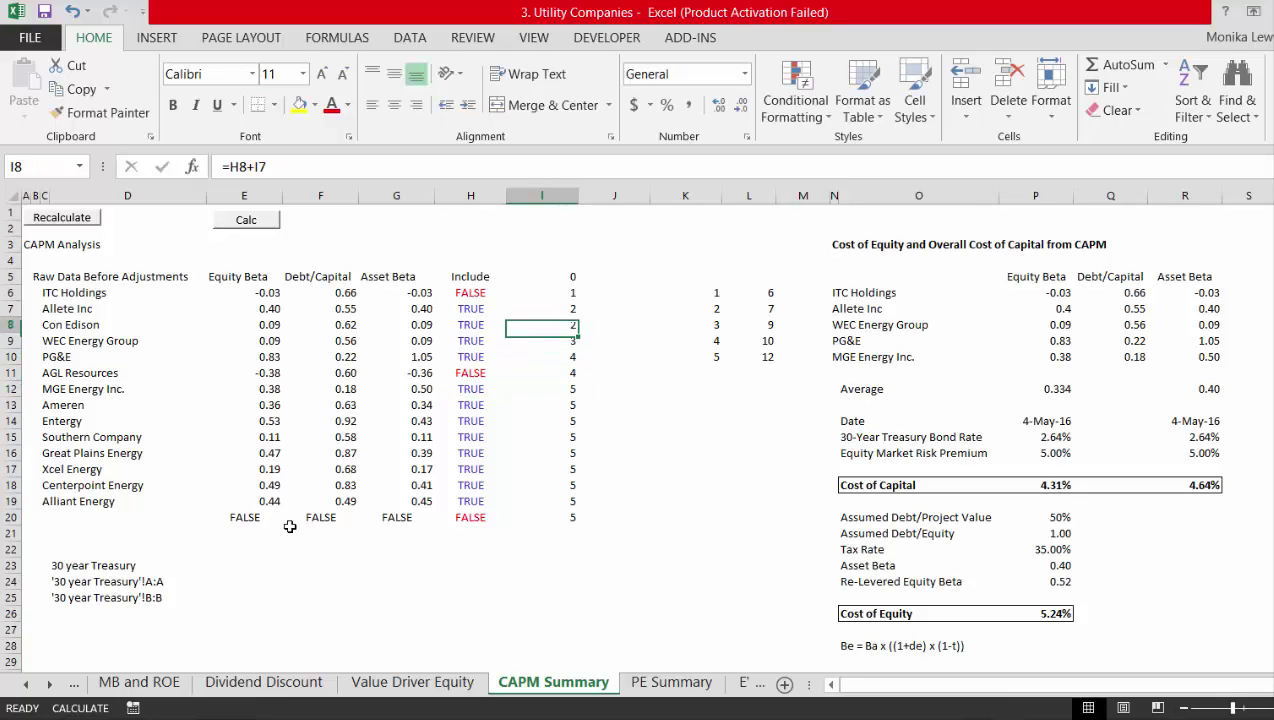
key(Down)
key(Down)
key(Down)
key(Down)
key(Down)
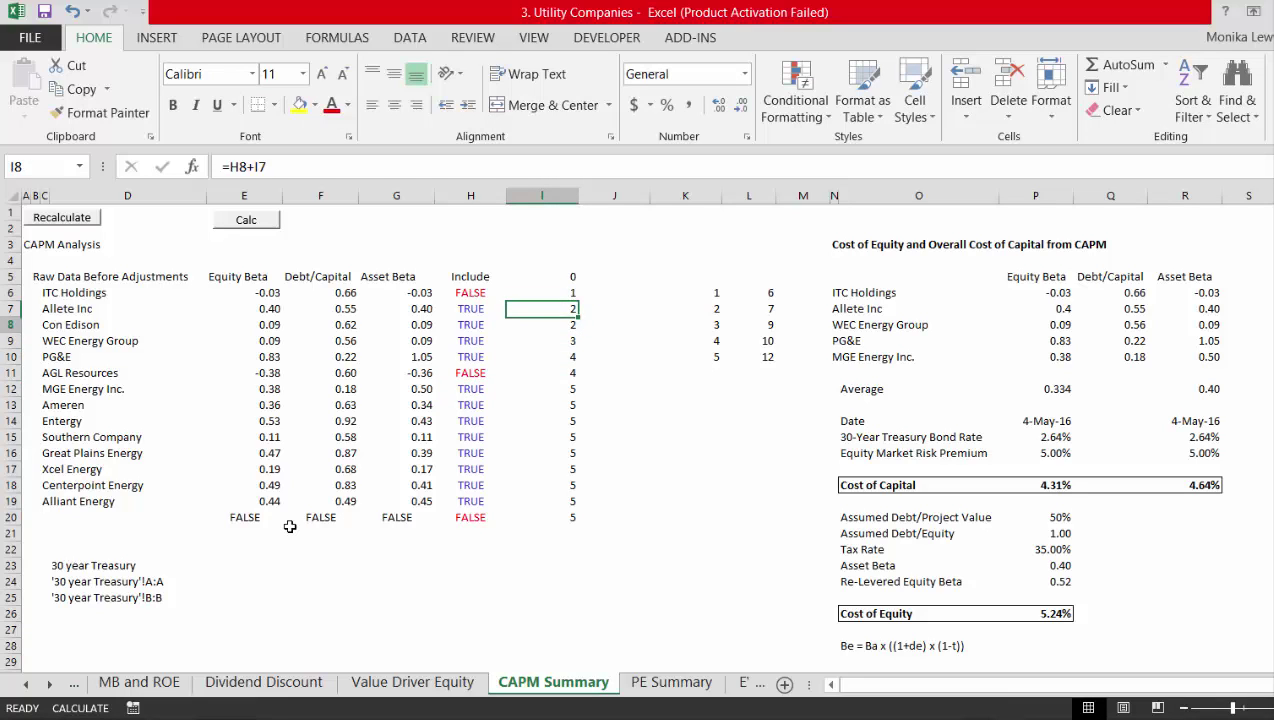
key(Left)
key(Right)
key(Down)
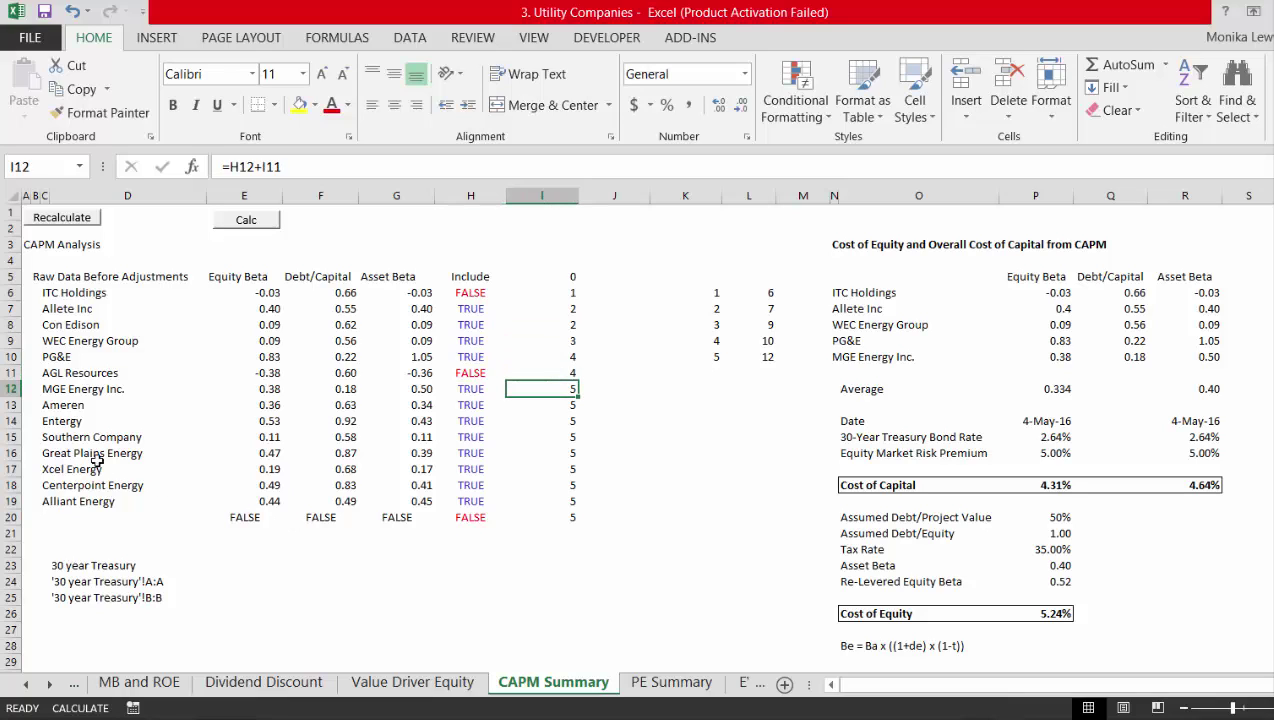
click(240, 222)
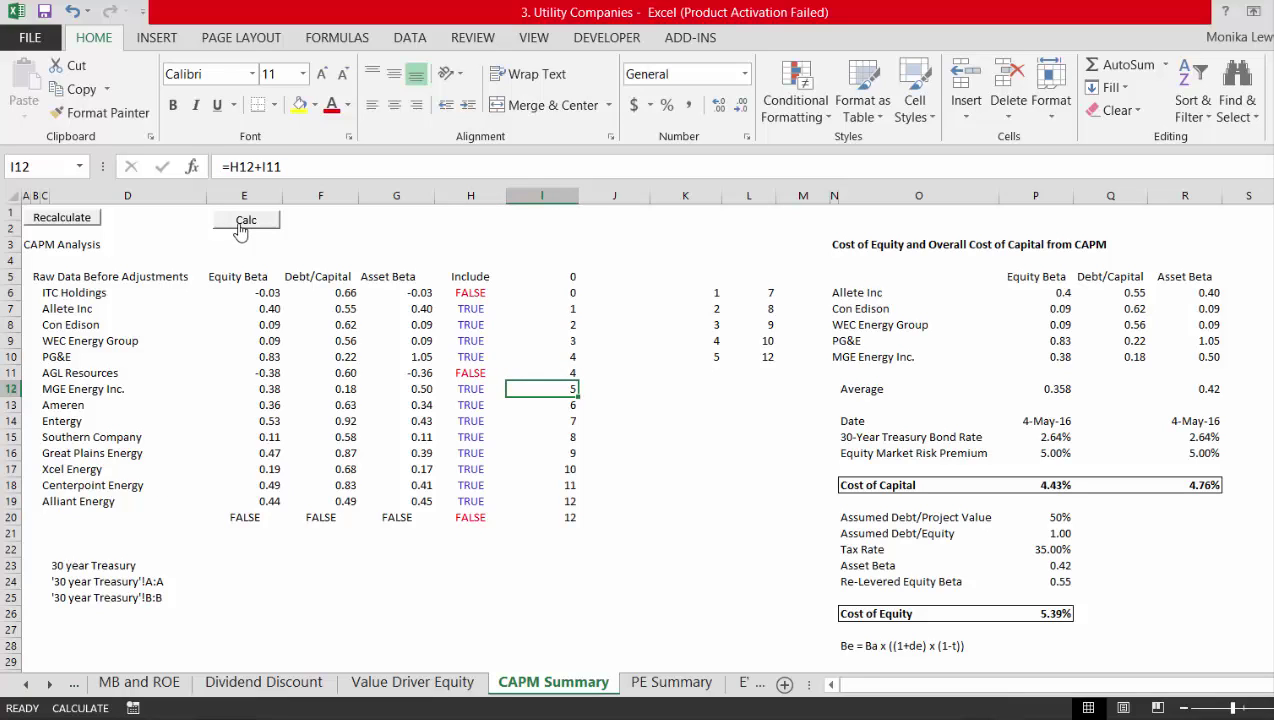
Fill the index formulas in K10:L19 down to row 19
click(713, 355)
key(shift+Right)
key(shift+Down)
key(shift+Down)
key(shift+Down)
key(shift+Down)
key(shift+Down)
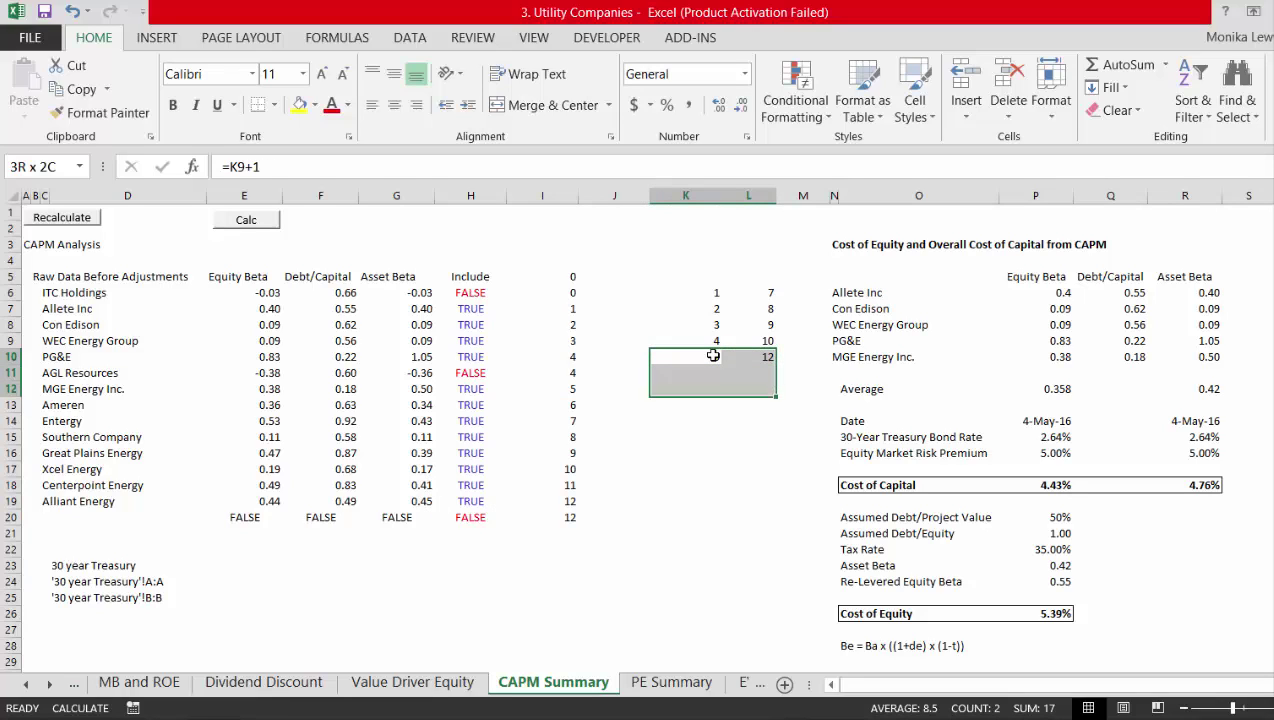
key(shift+Down)
key(shift+Down)
key(shift+Down)
key(shift+Down)
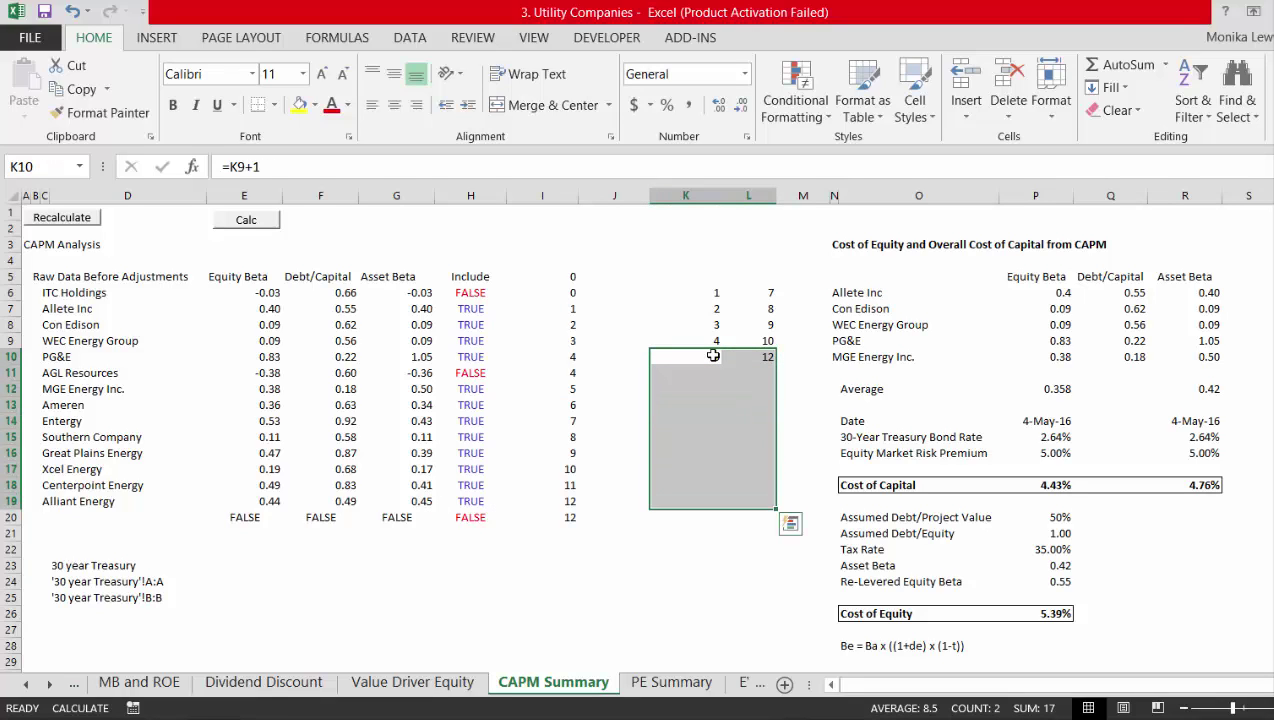
key(ctrl+d)
Move the average and cost-of-capital block from N12 down to start at N21
key(Right)
key(Right)
key(Down)
key(Down)
key(Right)
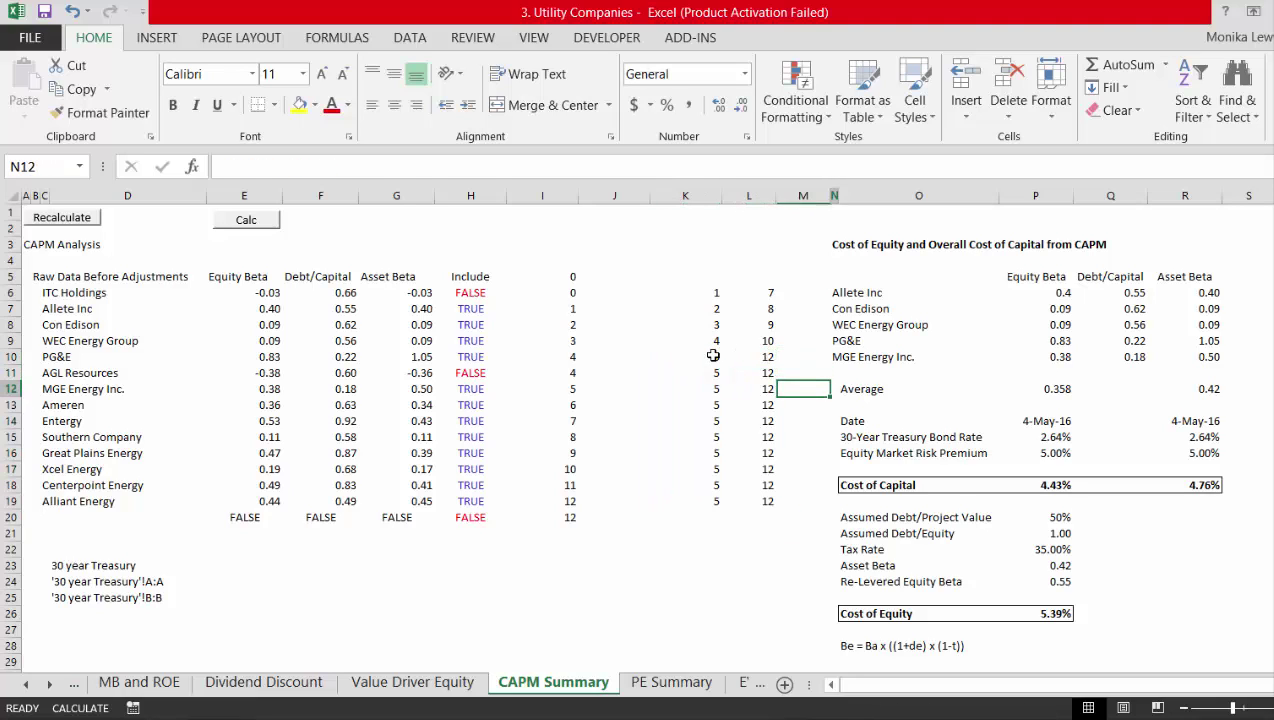
key(shift+Right)
key(shift+Right)
key(shift+Right)
key(shift+Right)
key(shift+Down)
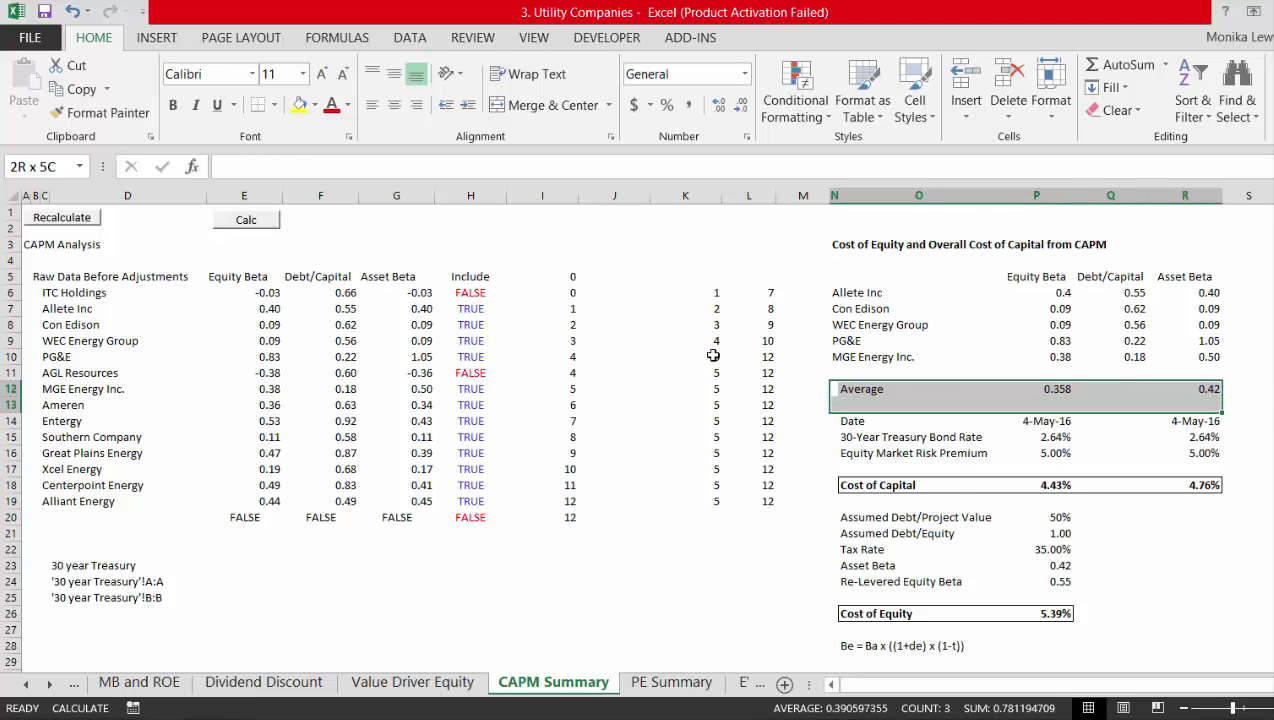
key(shift+Down)
key(shift+Down)
key(shift+Down)
key(shift+Down)
key(shift+Down)
key(shift+Down)
key(shift+Down)
key(shift+Down)
key(shift+Down)
key(shift+Down)
key(shift+Down)
key(shift+Down)
key(shift+Down)
key(shift+Down)
key(shift+Down)
key(ctrl+c)
key(Down)
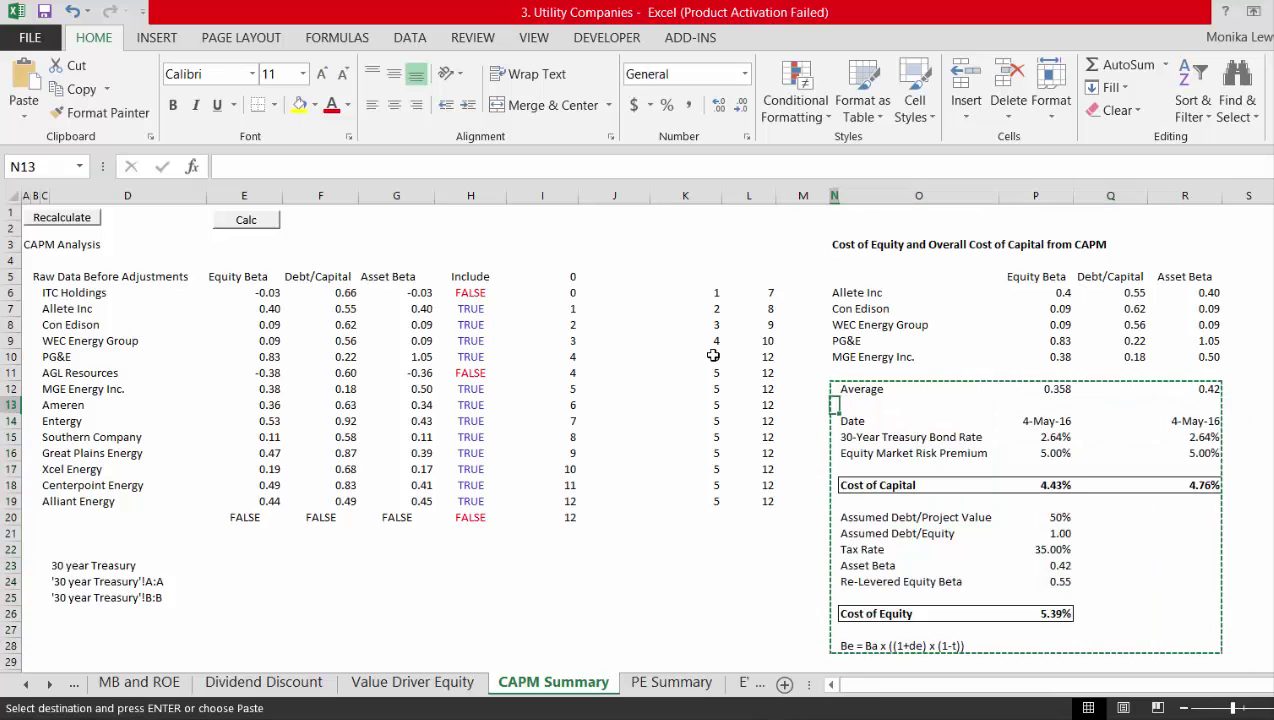
key(Down)
key(Down)
key(Down)
key(Down)
key(Down)
key(Down)
key(Down)
key(Down)
key(Return)
key(Return)
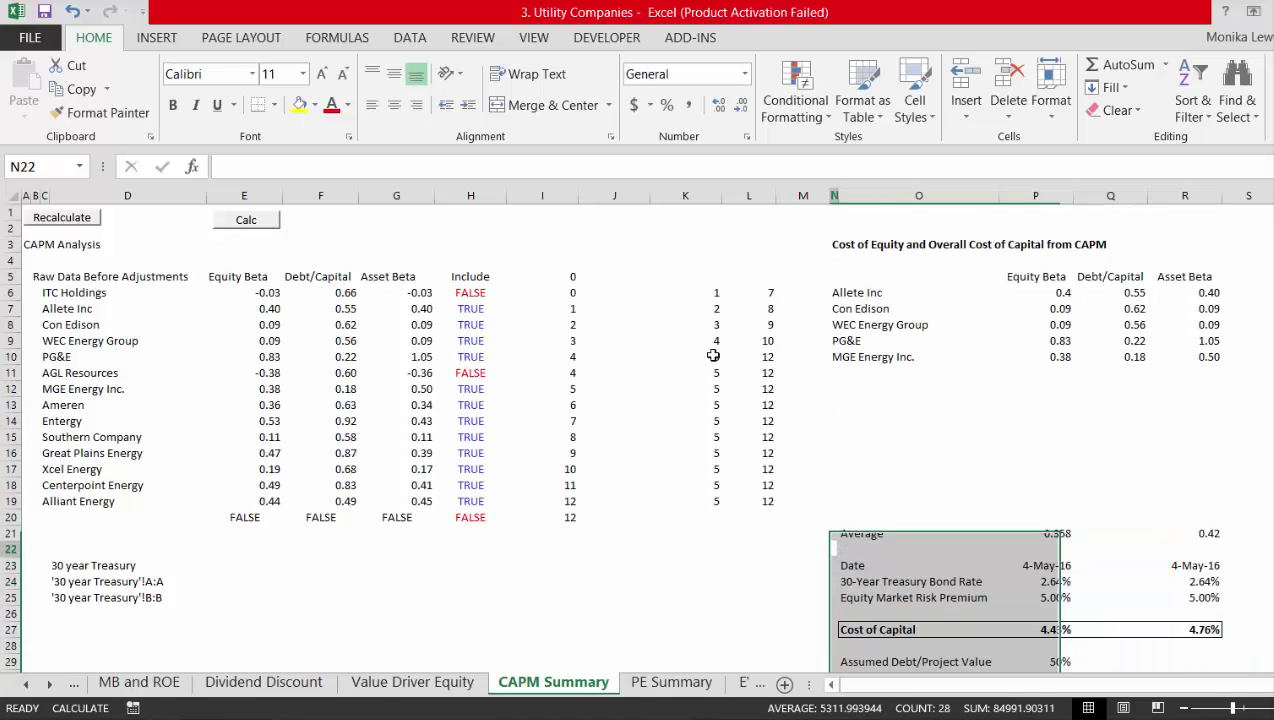
key(Down)
key(Down)
key(Down)
key(Down)
key(Down)
key(Down)
key(Down)
key(Down)
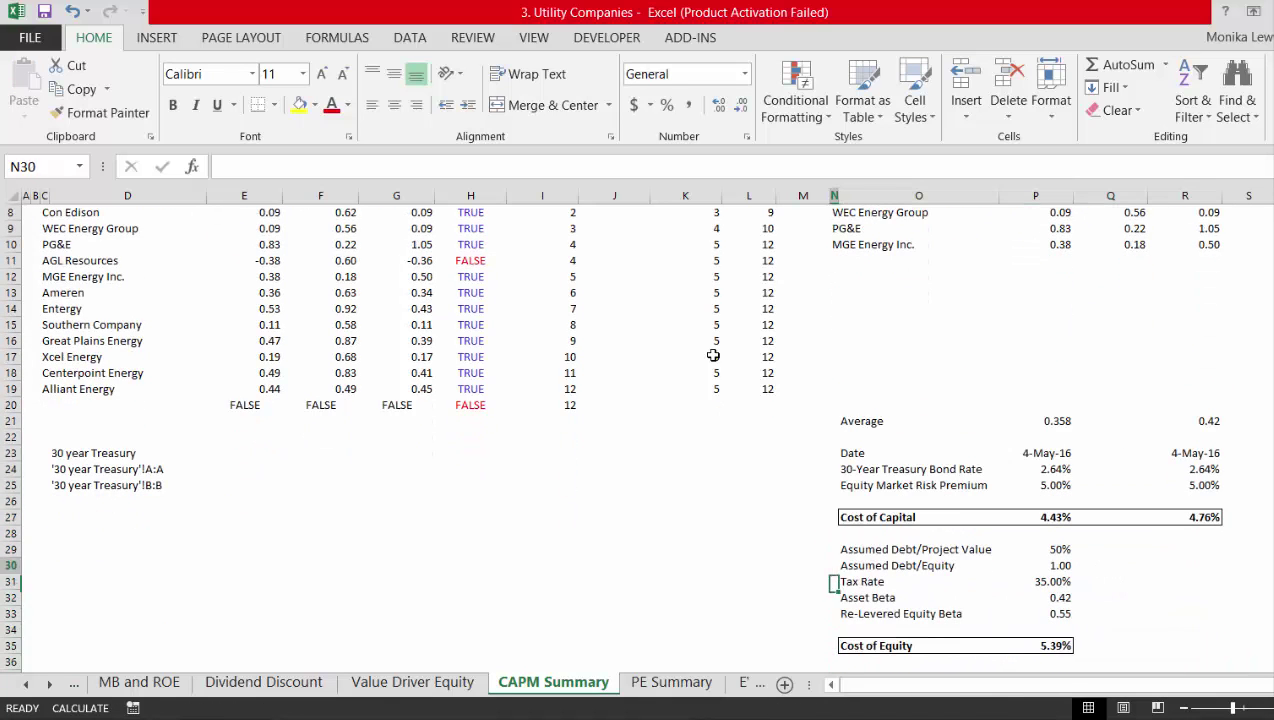
key(Up)
key(Up)
key(Up)
key(Up)
key(Up)
key(Up)
key(Up)
key(Up)
key(Up)
key(Up)
key(Up)
key(Up)
key(Up)
key(Up)
key(Up)
key(Up)
key(Up)
key(Up)
key(Up)
key(Up)
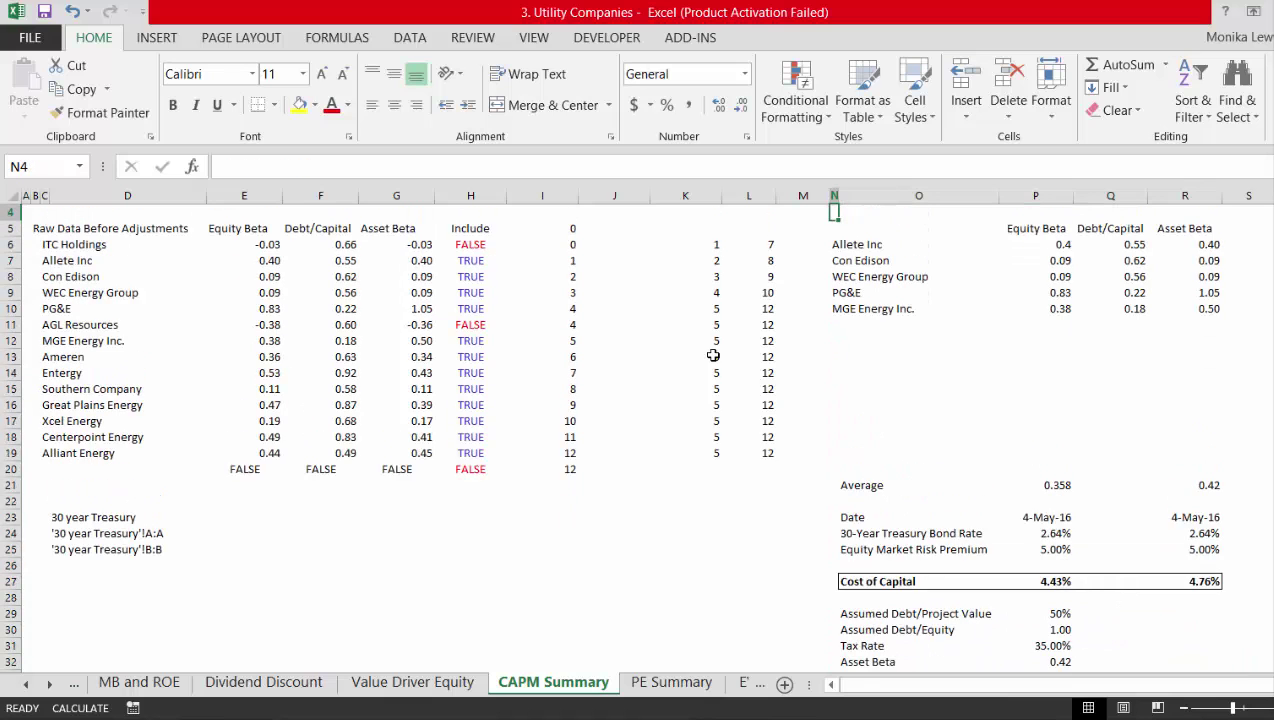
key(Down)
key(Down)
key(Down)
key(Down)
key(Down)
key(Down)
key(Down)
key(Down)
key(Down)
key(Down)
key(Down)
key(Down)
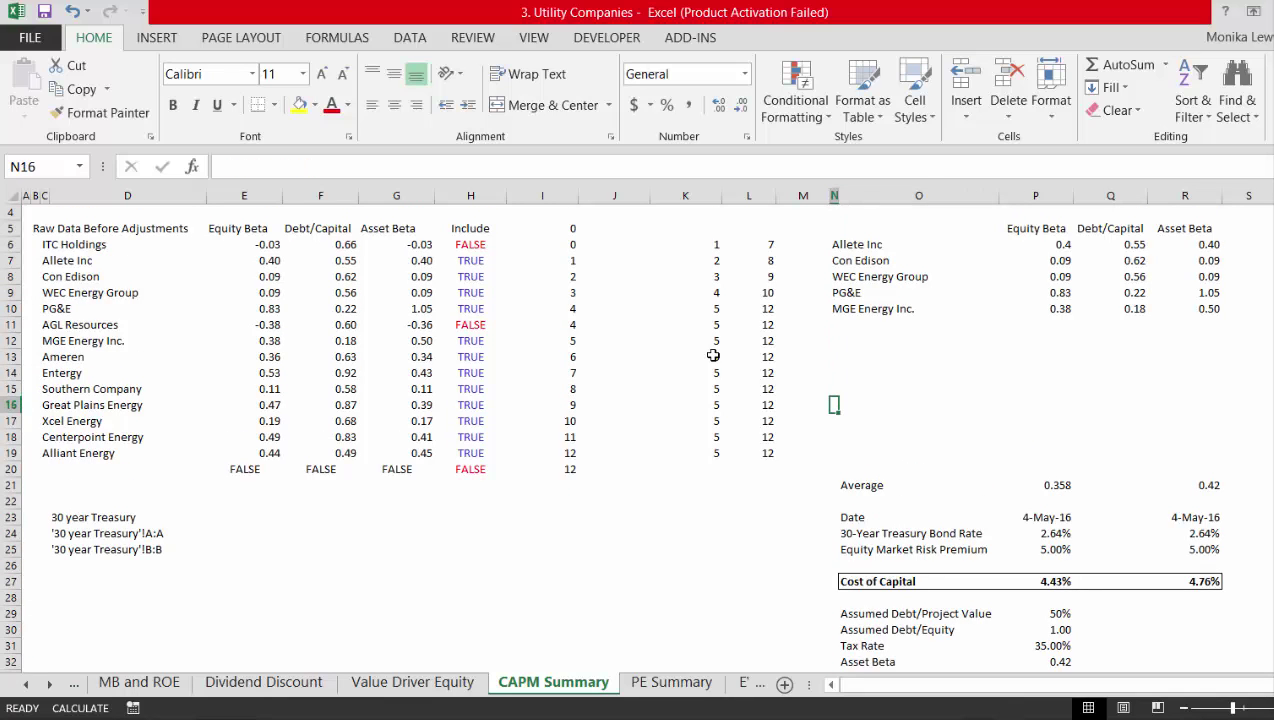
key(Up)
key(Up)
key(Up)
key(Up)
key(Up)
key(Up)
key(Up)
key(Up)
key(Up)
key(Up)
key(Up)
key(Up)
key(Up)
key(Up)
key(Up)
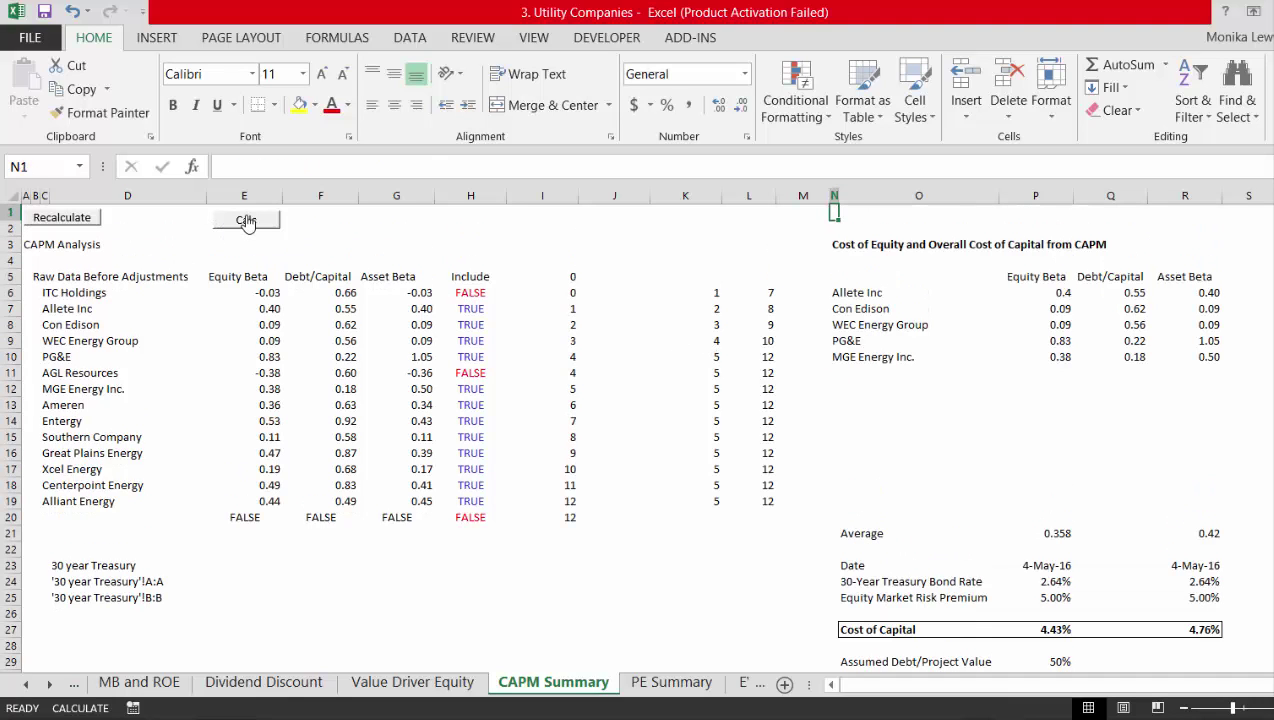
Recalculate and clear the #N/A index entries in K18:L19
click(247, 222)
click(628, 480)
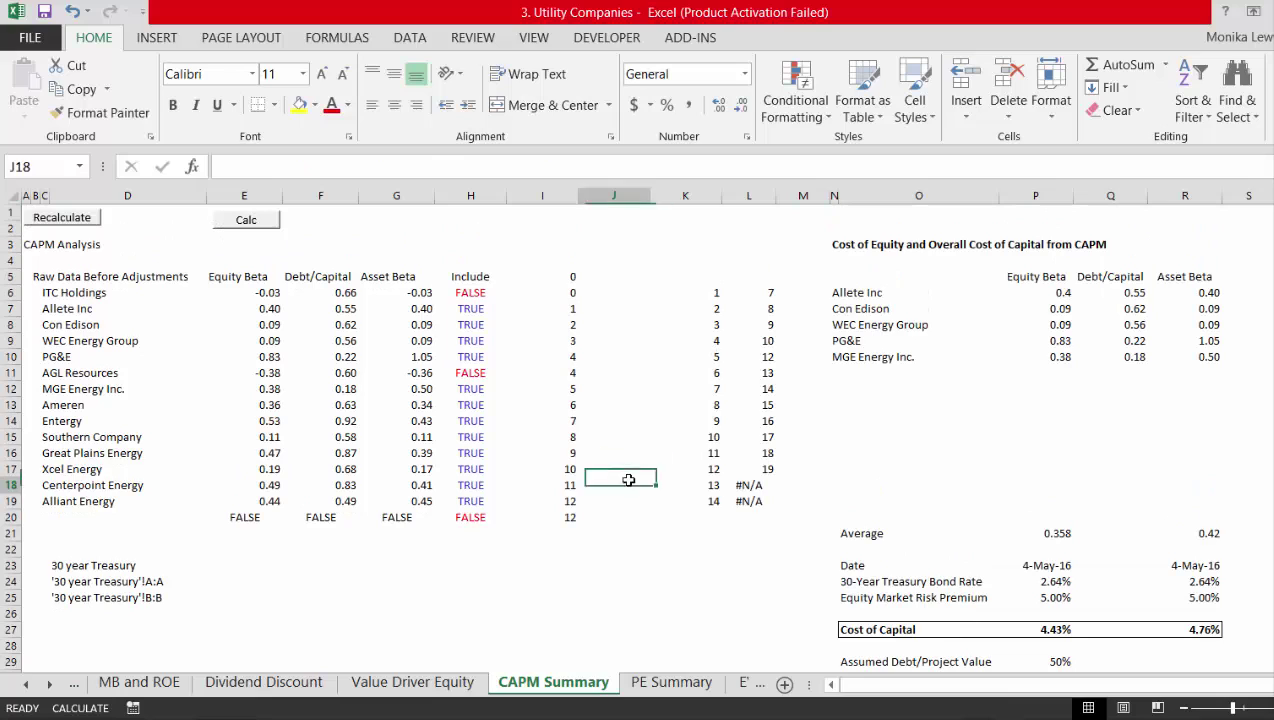
key(Right)
key(Right)
key(Left)
key(shift+Right)
key(shift+Down)
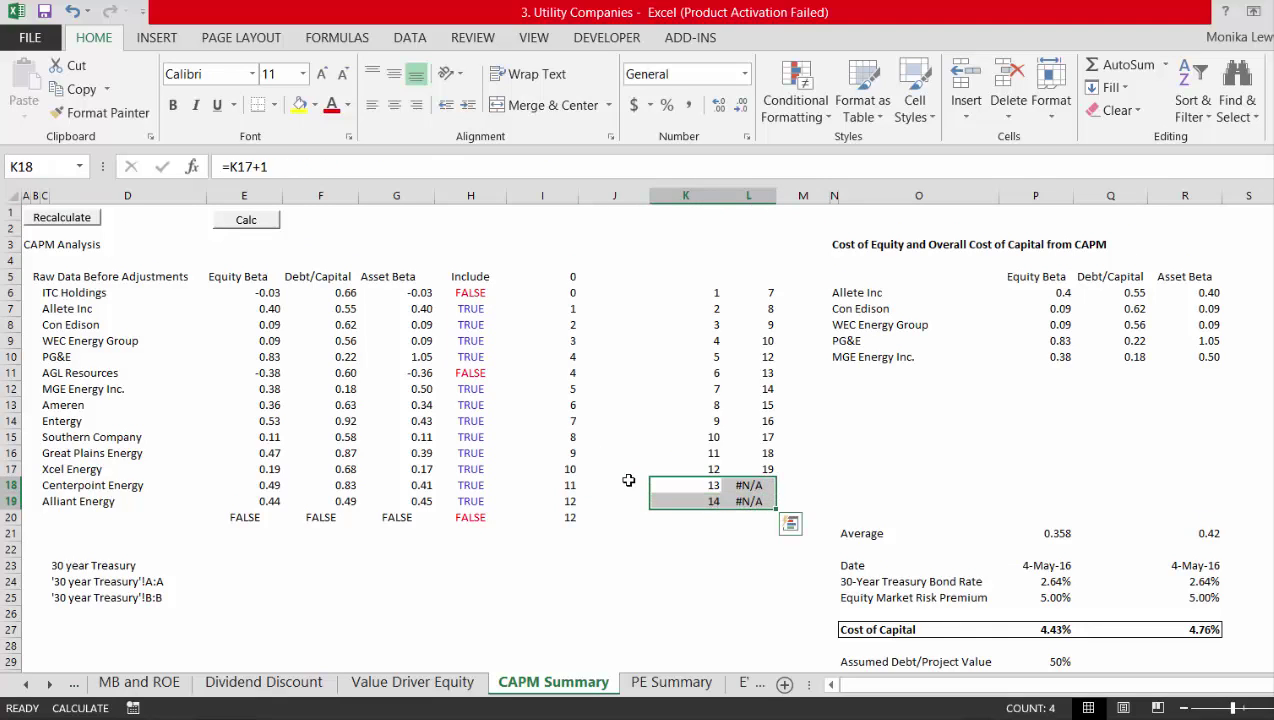
key(Delete)
Fill the MGE Energy row formulas N10:R10 down to row 17
key(Up)
key(Up)
key(Up)
key(shift+Down)
key(Up)
key(Up)
key(Up)
key(Up)
key(Up)
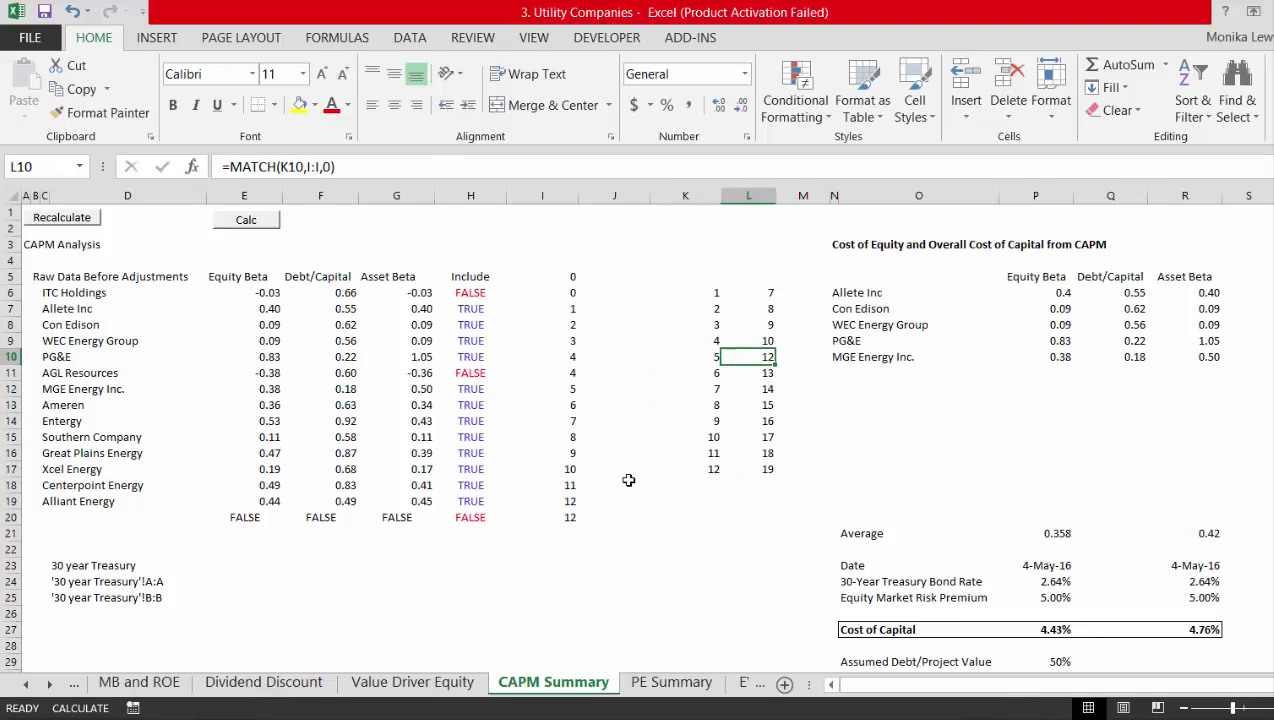
key(Right)
key(Right)
key(Right)
key(shift+Right)
key(shift+Right)
key(shift+Right)
key(shift+Right)
key(shift+Down)
key(shift+Down)
key(shift+Down)
key(shift+Down)
key(shift+Down)
key(shift+Down)
key(shift+Down)
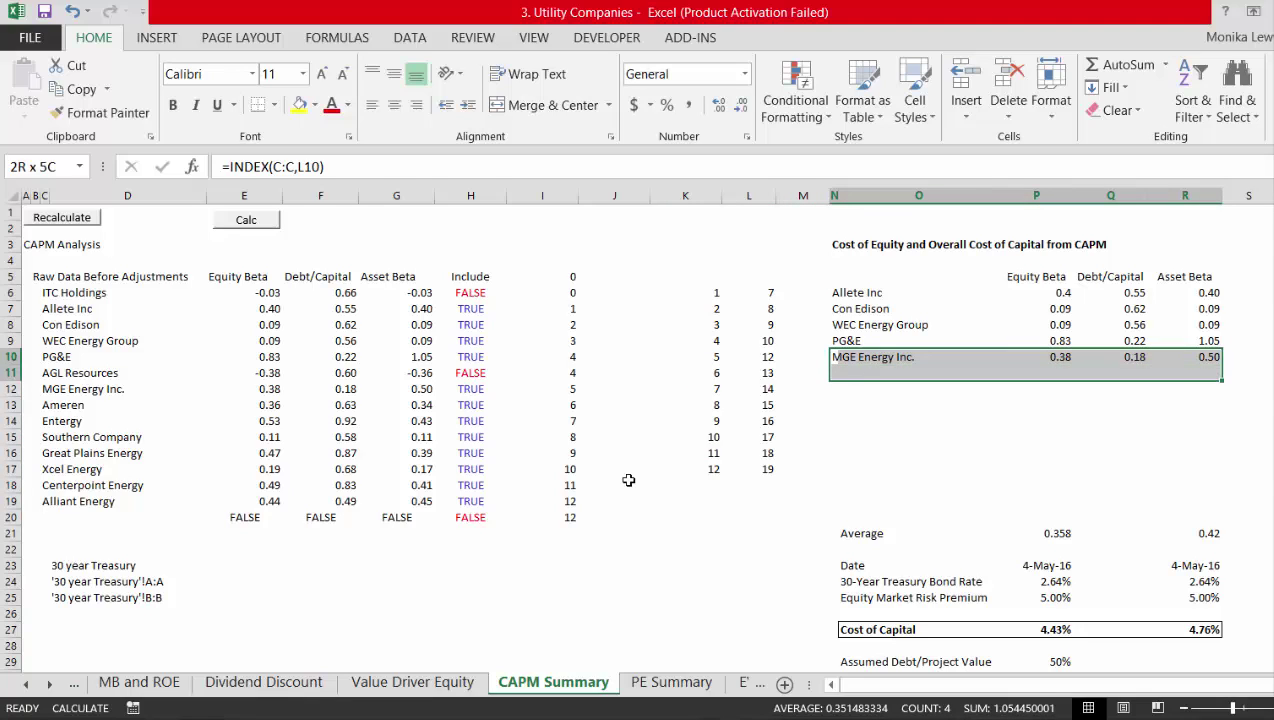
key(ctrl+d)
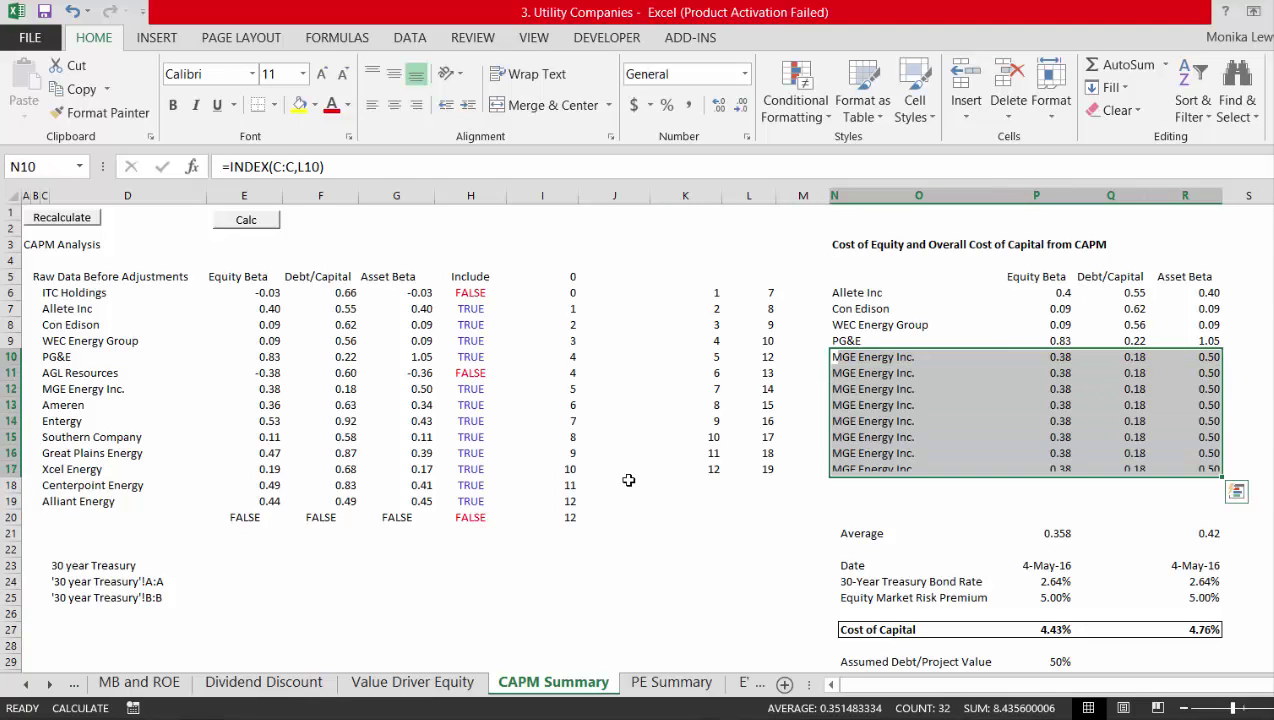
Recalculate so all twelve included companies populate the CAPM table
click(255, 228)
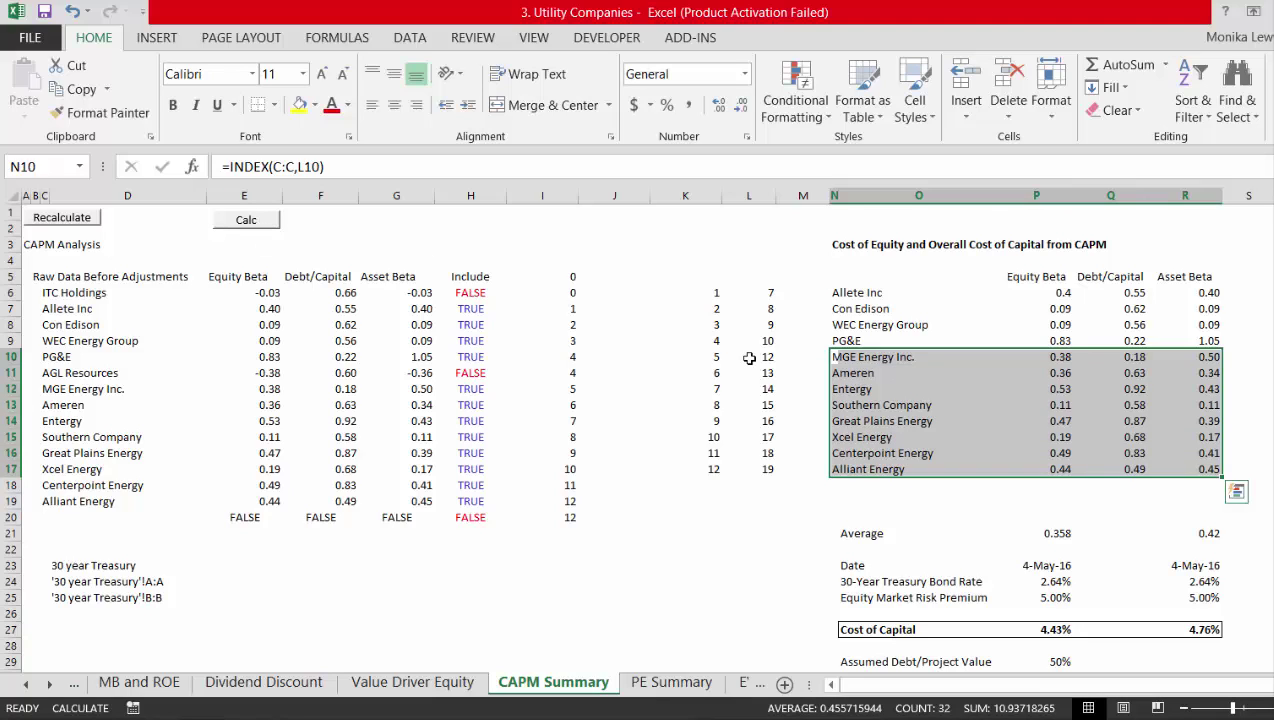
key(Down)
key(Down)
key(Down)
key(Down)
key(Down)
key(Down)
key(Down)
key(Down)
key(Down)
key(Down)
key(Up)
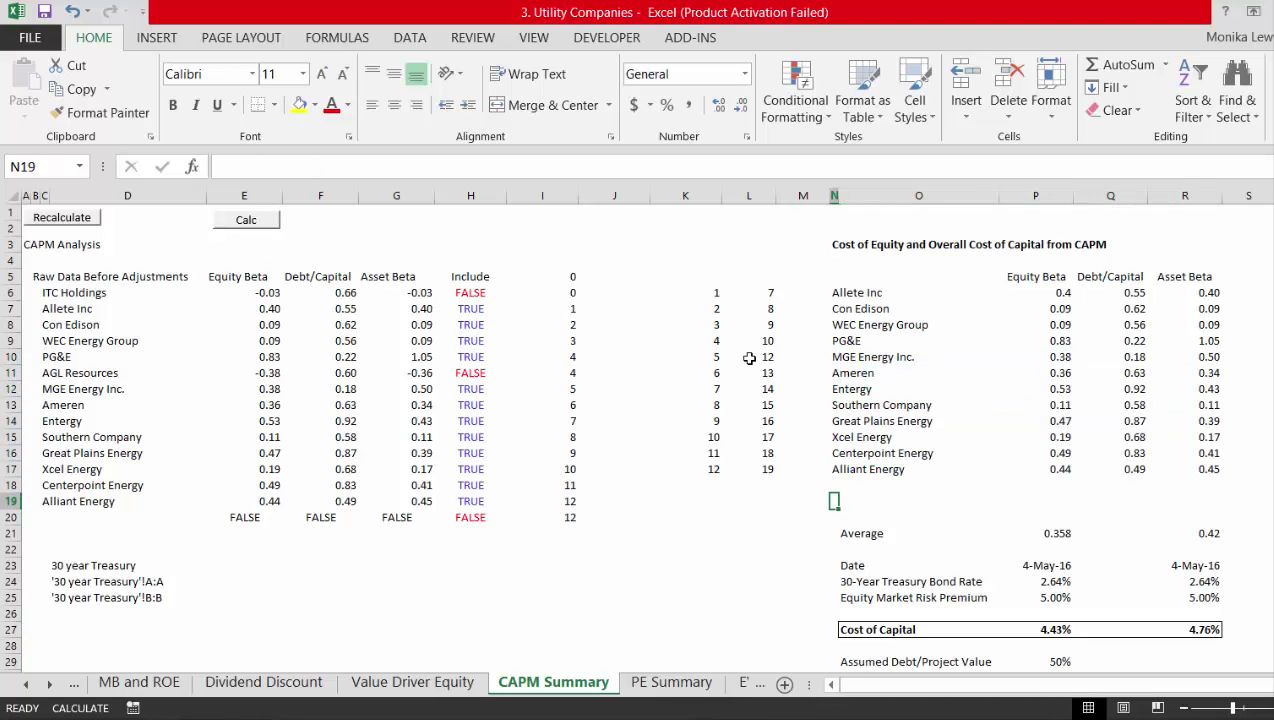
Move the average and cost-of-capital block N21:R35 up to N19
key(shift+Right)
key(shift+Right)
key(shift+Right)
key(Down)
key(Down)
key(shift+Right)
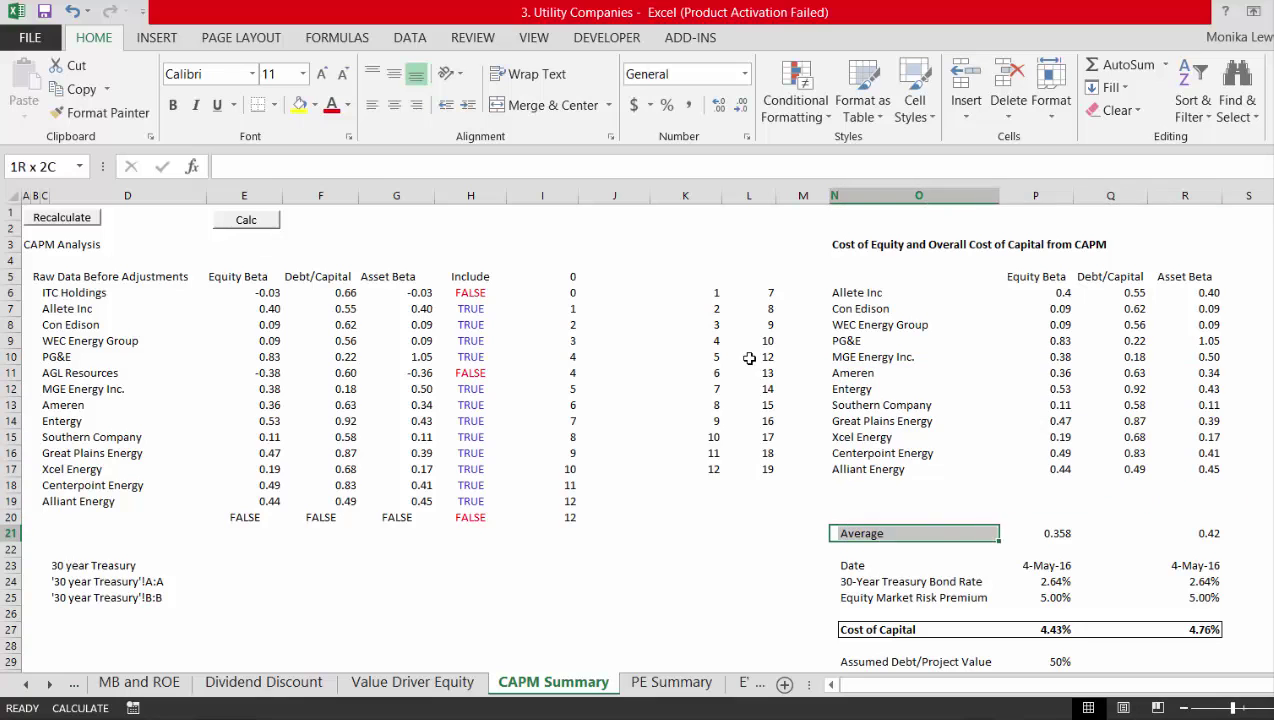
key(shift+Right)
key(shift+Right)
key(shift+Right)
key(shift+Down)
key(shift+Down)
key(shift+Down)
key(shift+Down)
key(shift+Down)
key(shift+Down)
key(shift+Down)
key(shift+Down)
key(shift+Down)
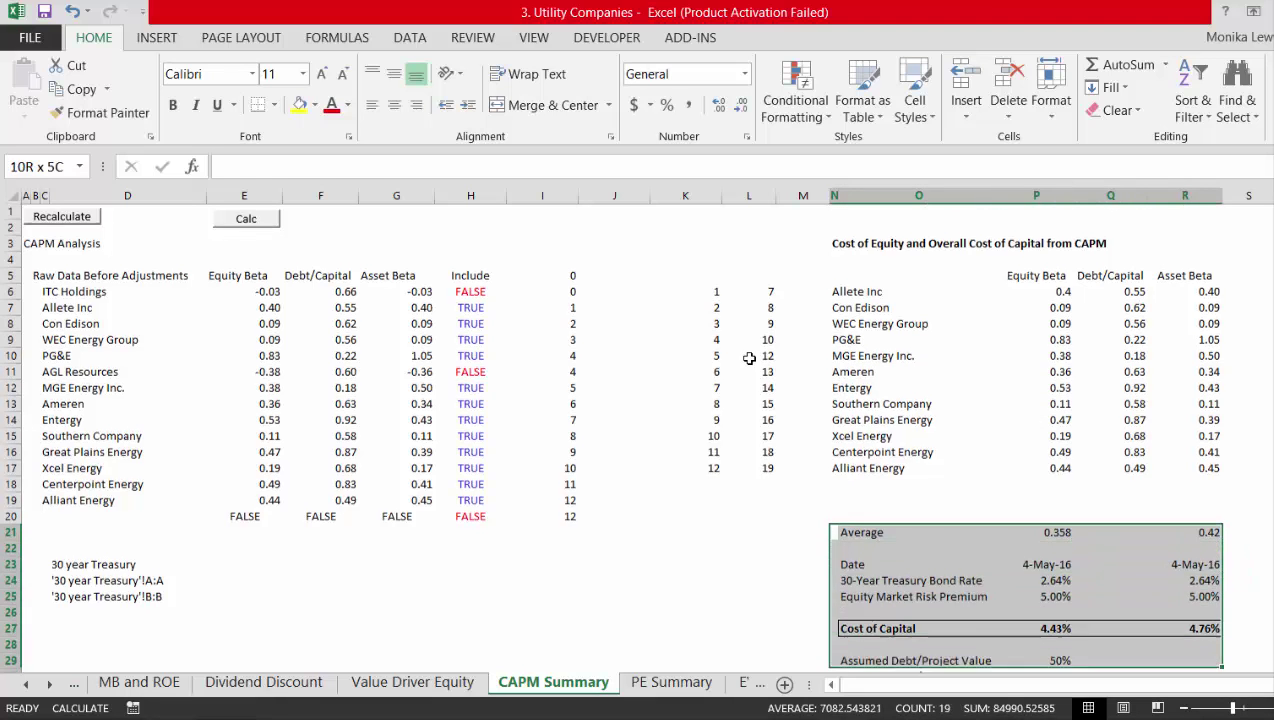
key(shift+Down)
key(shift+Down)
key(shift+Down)
key(shift+Down)
key(shift+Down)
key(shift+Down)
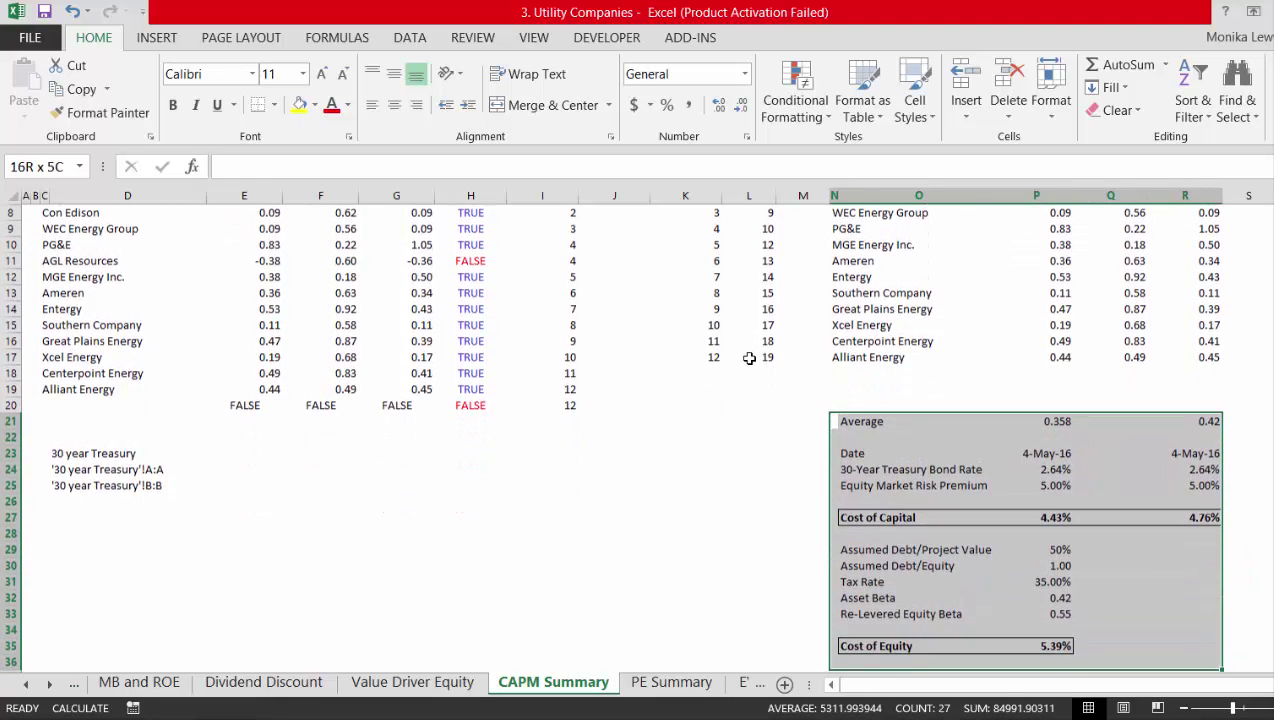
key(shift+Up)
key(ctrl+c)
key(Up)
key(Up)
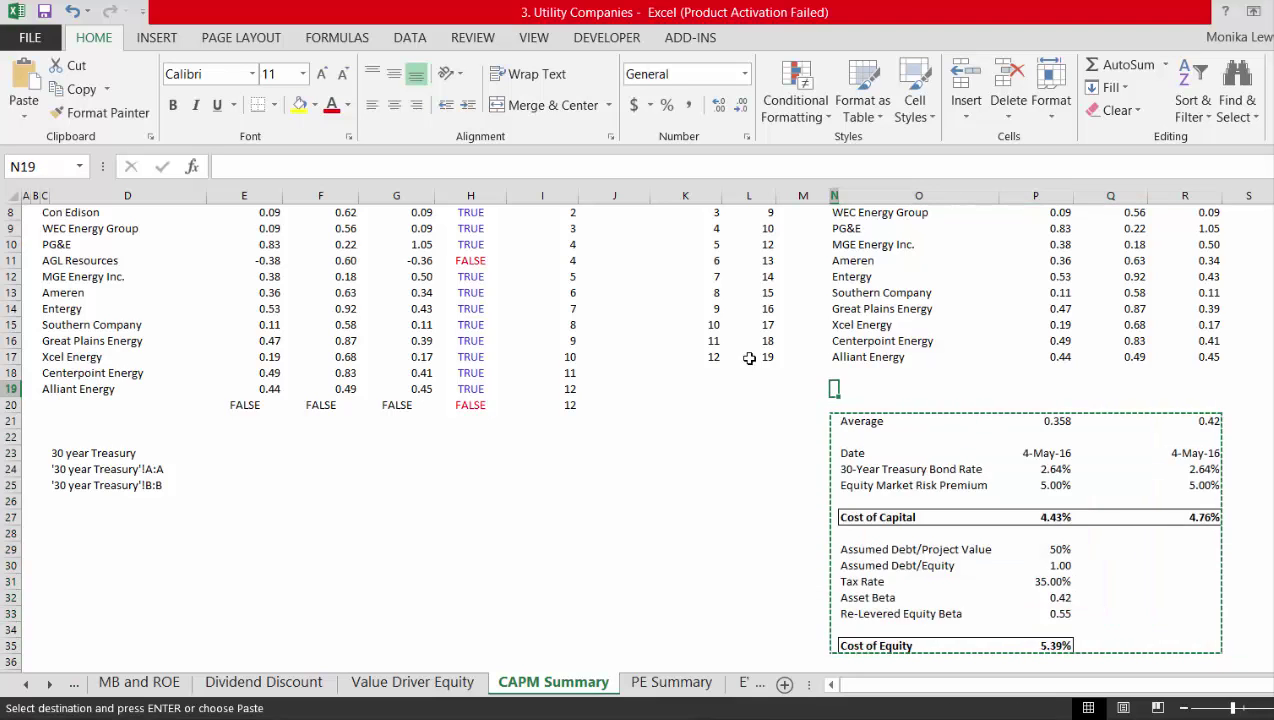
key(Return)
key(Up)
key(Up)
key(Up)
key(Up)
key(Up)
key(Up)
key(Up)
key(Up)
key(Up)
key(Up)
key(Up)
key(Up)
key(Up)
key(Up)
key(Up)
key(Up)
key(Up)
key(Up)
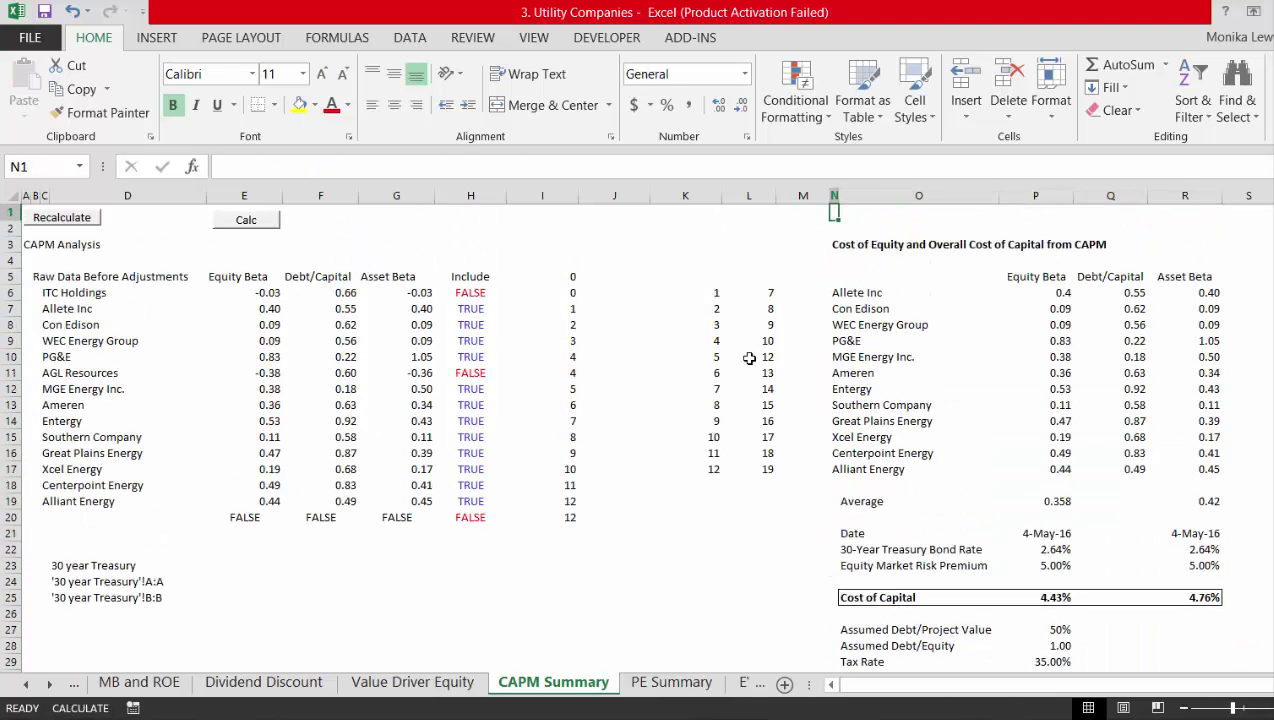
Extend the equity beta AVERAGE in P19 through row 17, giving 0.365
key(Down)
key(Down)
key(Down)
key(Down)
key(Down)
key(Down)
key(Down)
key(Down)
key(Left)
key(Left)
key(Left)
key(Left)
key(Left)
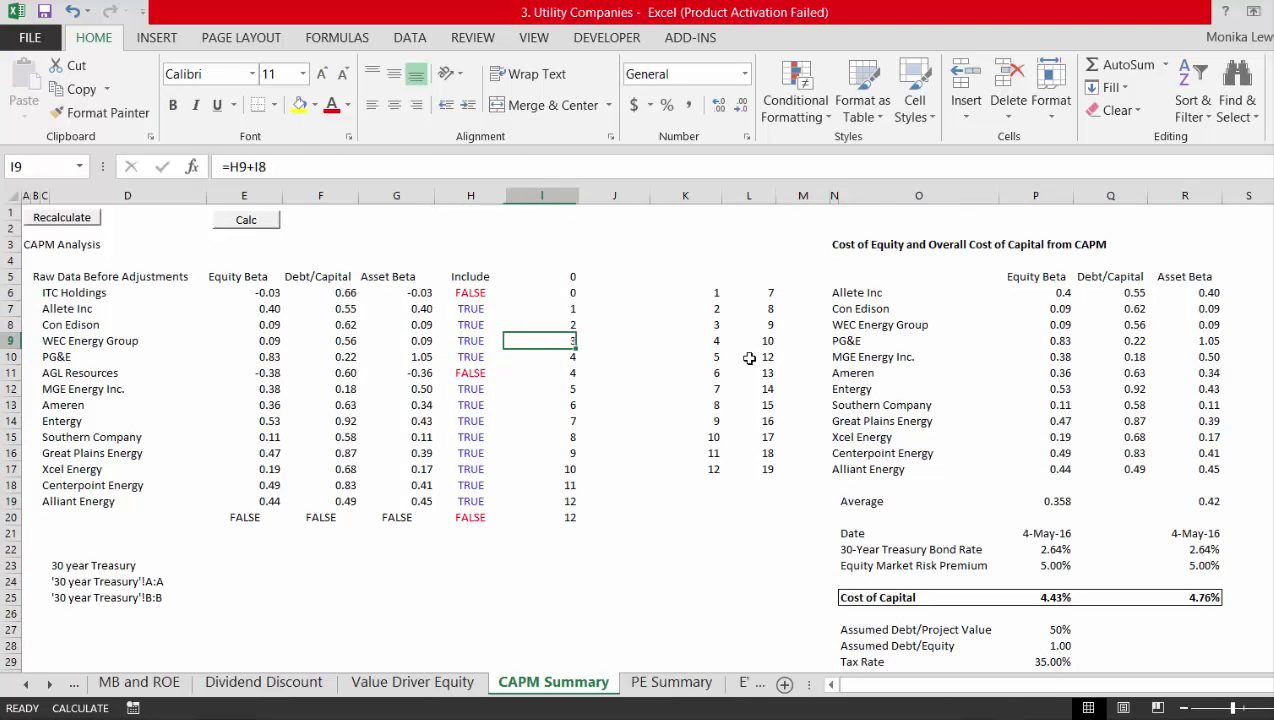
key(Right)
key(Right)
key(Right)
key(Right)
key(Right)
key(Right)
key(Right)
key(Up)
key(Up)
key(Up)
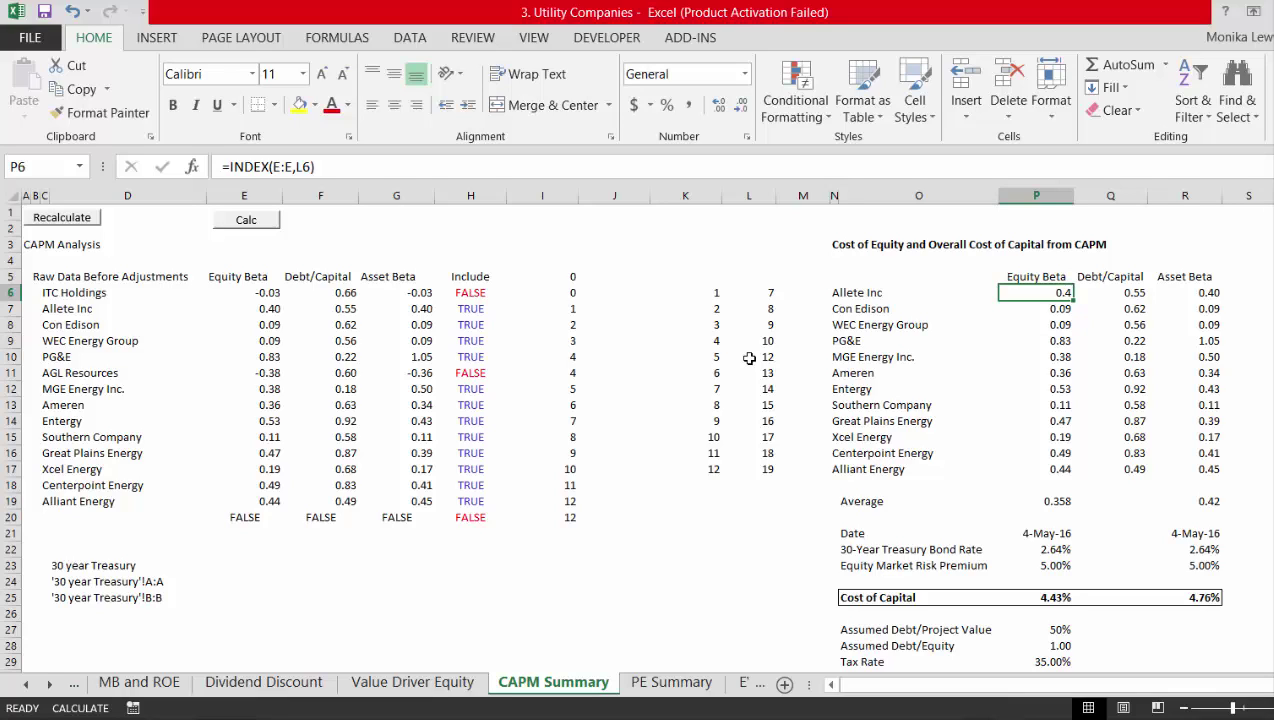
key(Down)
key(Down)
key(Down)
key(Down)
key(Down)
key(Down)
key(Down)
key(Down)
key(Down)
key(Down)
key(Down)
key(Down)
key(Down)
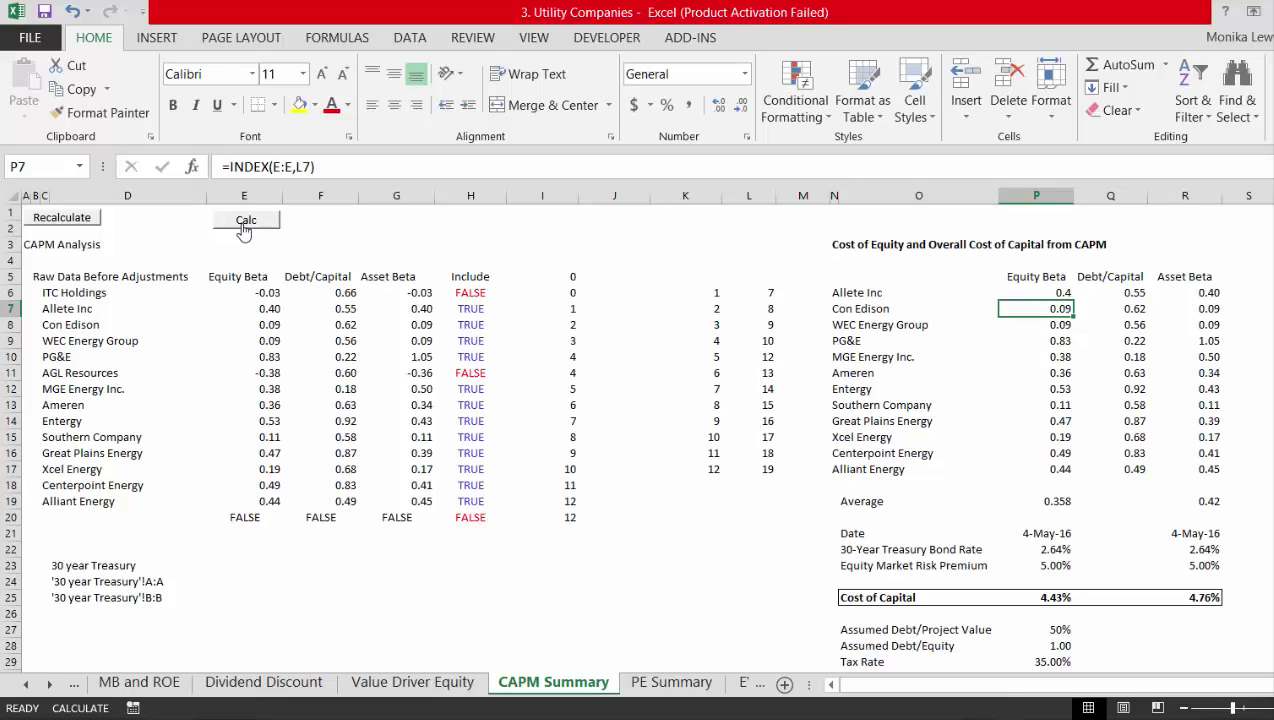
key(F2)
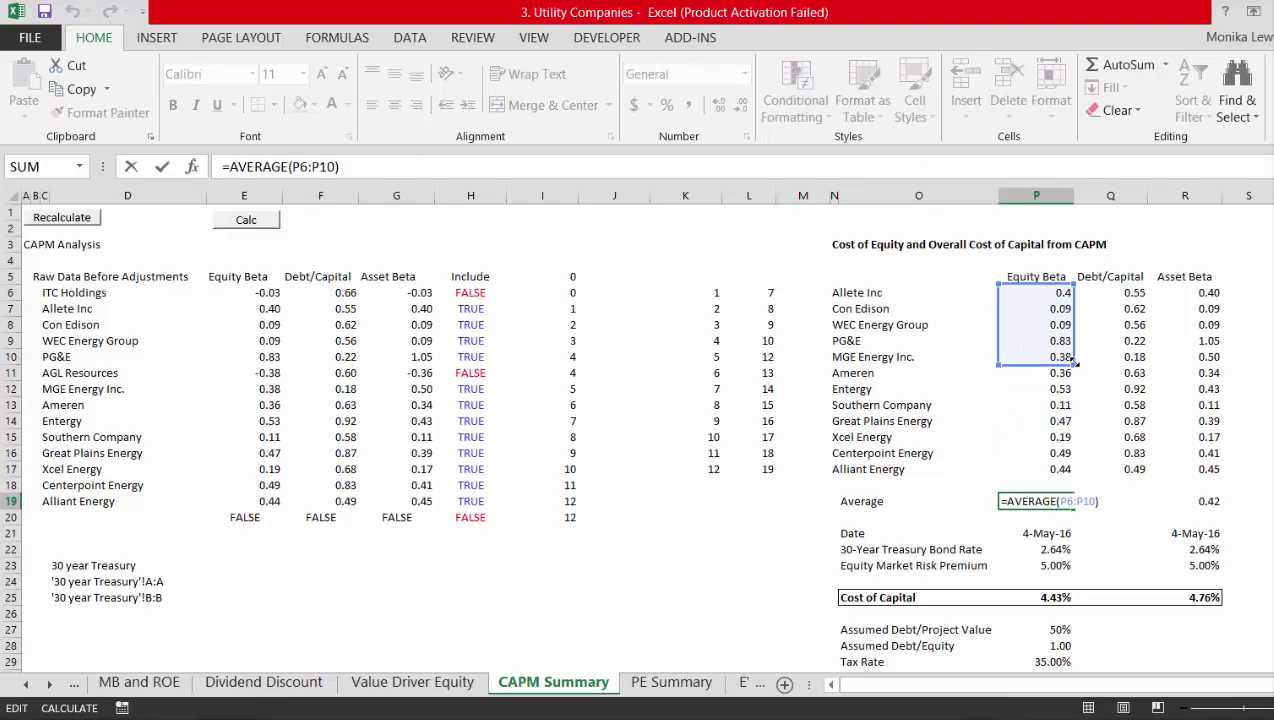
drag(1074, 360, 1078, 474)
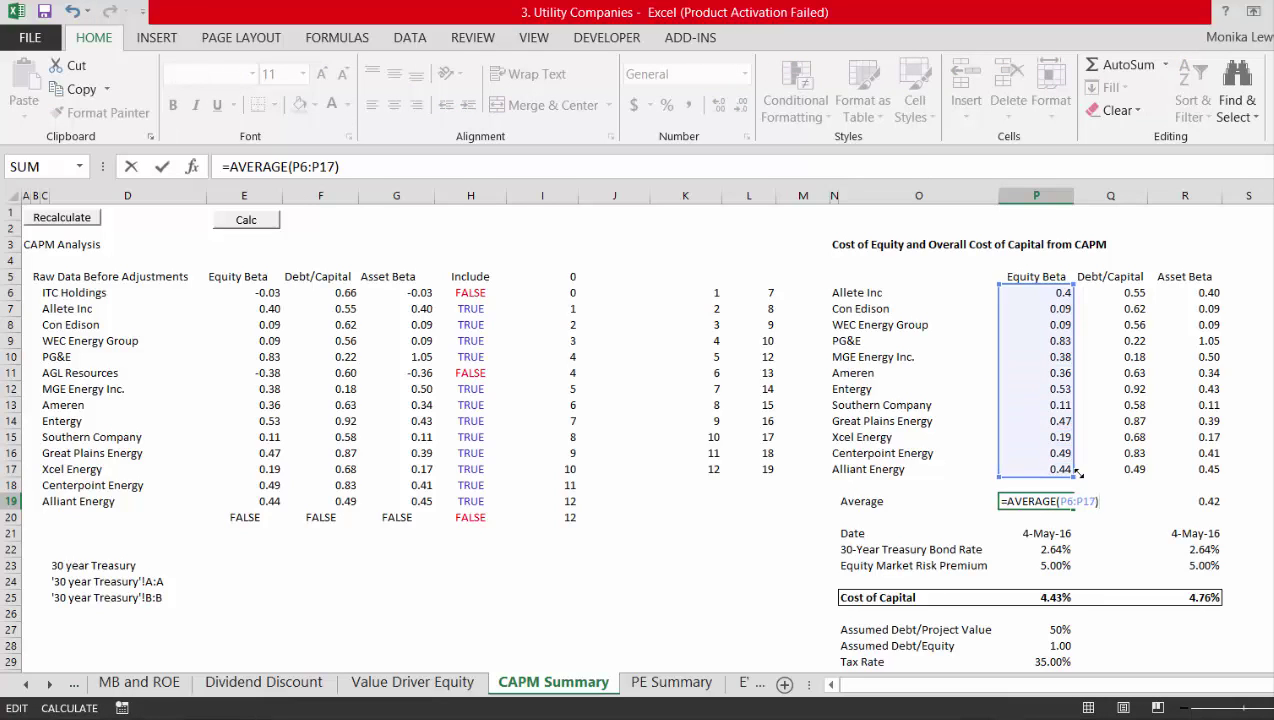
key(ctrl+Return)
Extend the asset beta AVERAGE in R19 through row 17, giving 0.37
key(Right)
key(Right)
key(F2)
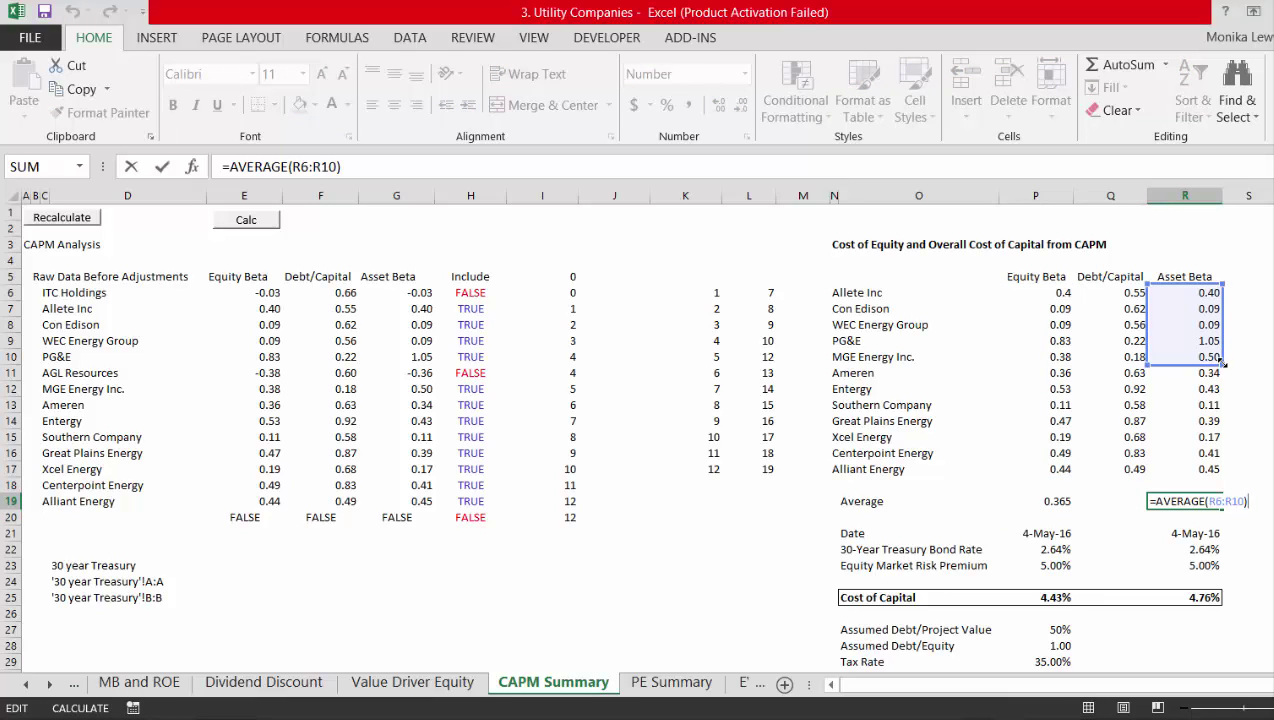
drag(1224, 370, 1224, 474)
key(Return)
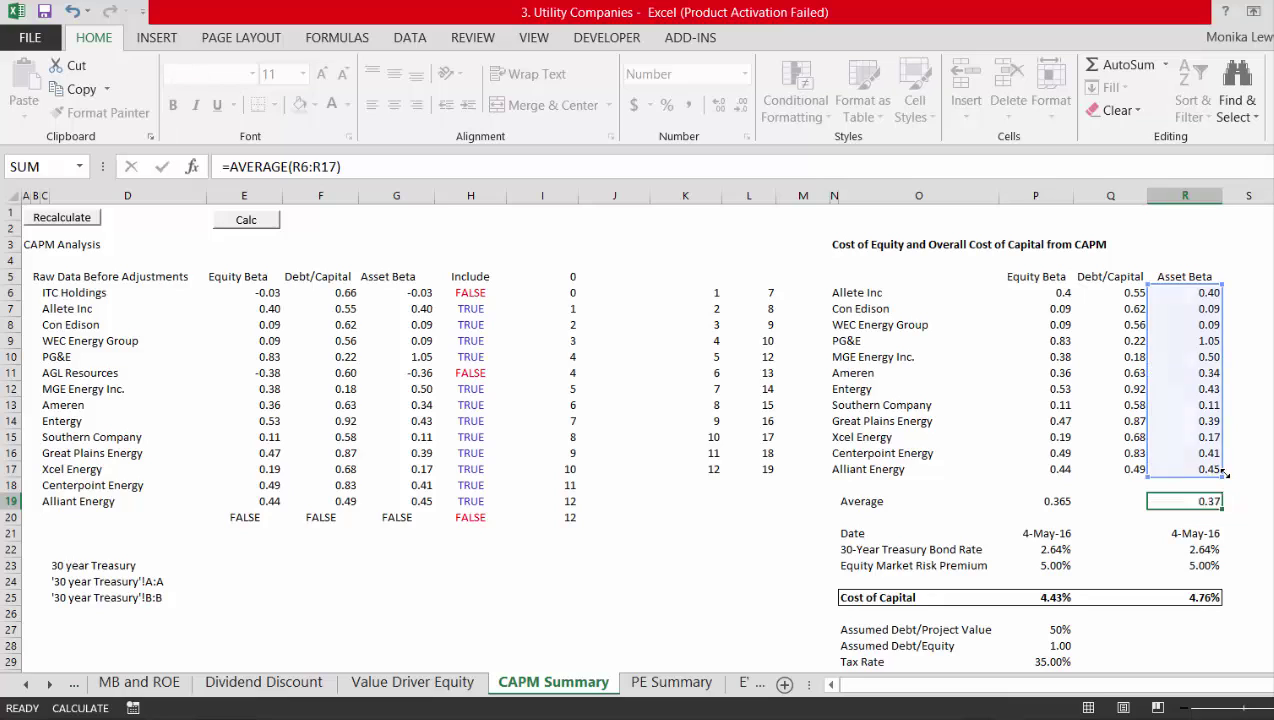
key(Left)
key(Down)
key(Left)
key(Left)
key(Right)
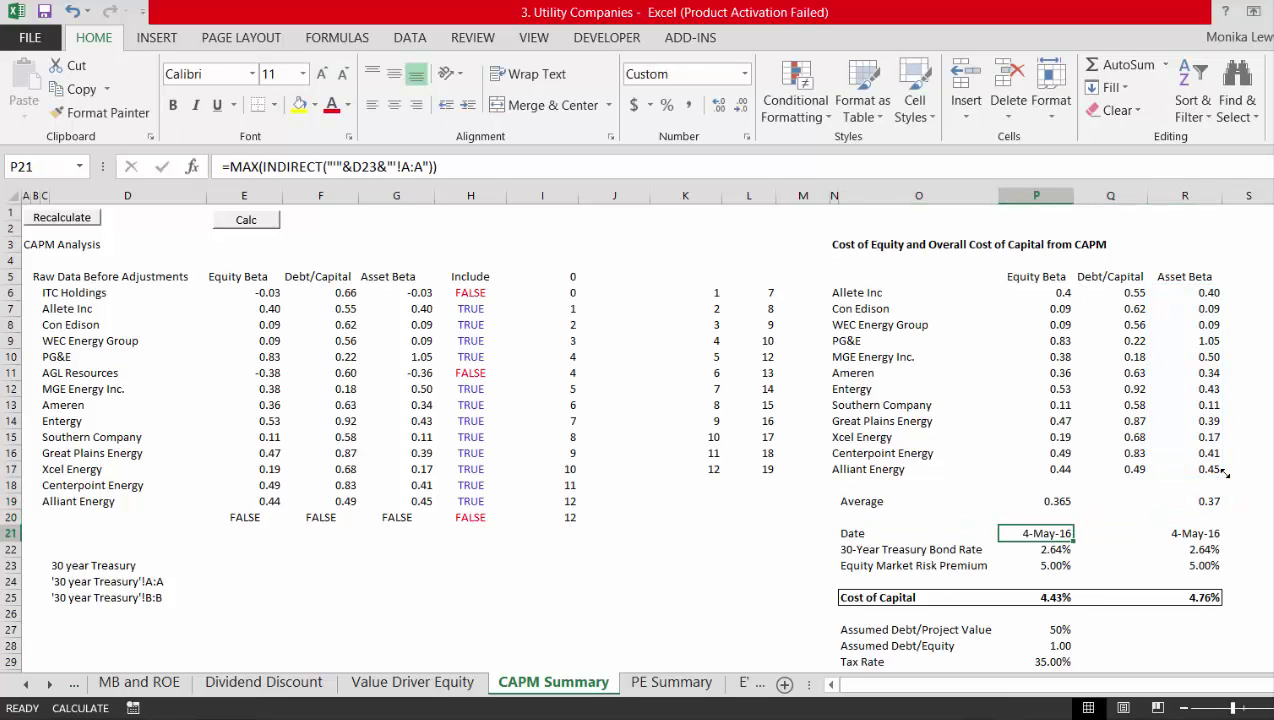
Review the date, 30-year Treasury bond rate and equity market risk premium inputs
key(Left)
key(Left)
key(Left)
key(Left)
key(Left)
key(Left)
key(Left)
key(Left)
key(Left)
key(Left)
key(Left)
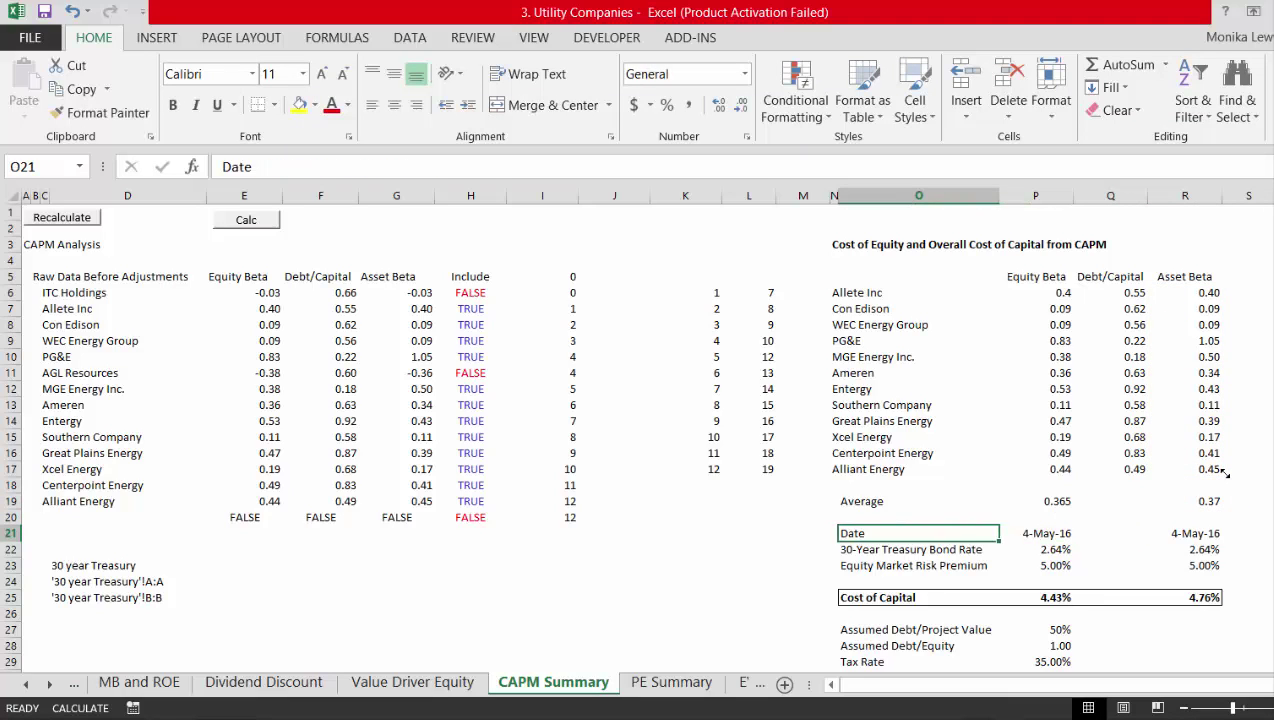
key(Down)
key(Down)
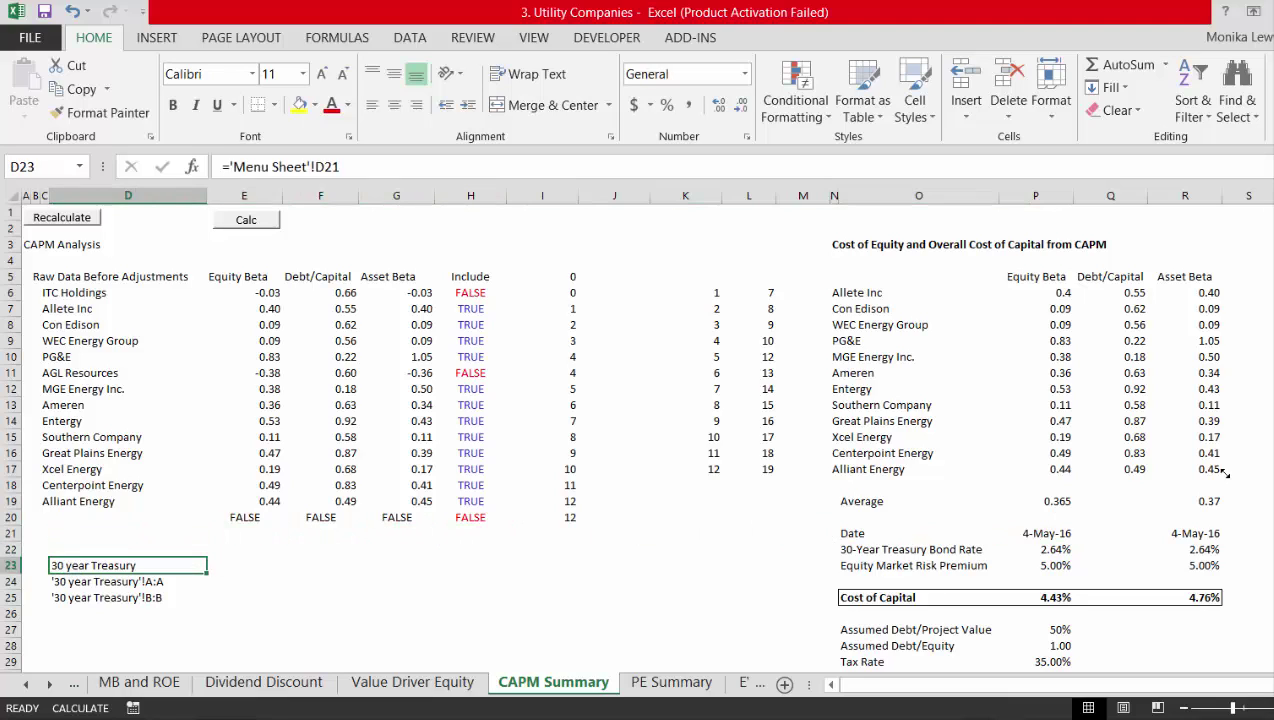
key(Down)
key(Right)
key(Right)
key(Up)
key(Right)
key(Right)
key(Right)
key(Right)
key(Right)
key(Right)
key(Right)
key(Up)
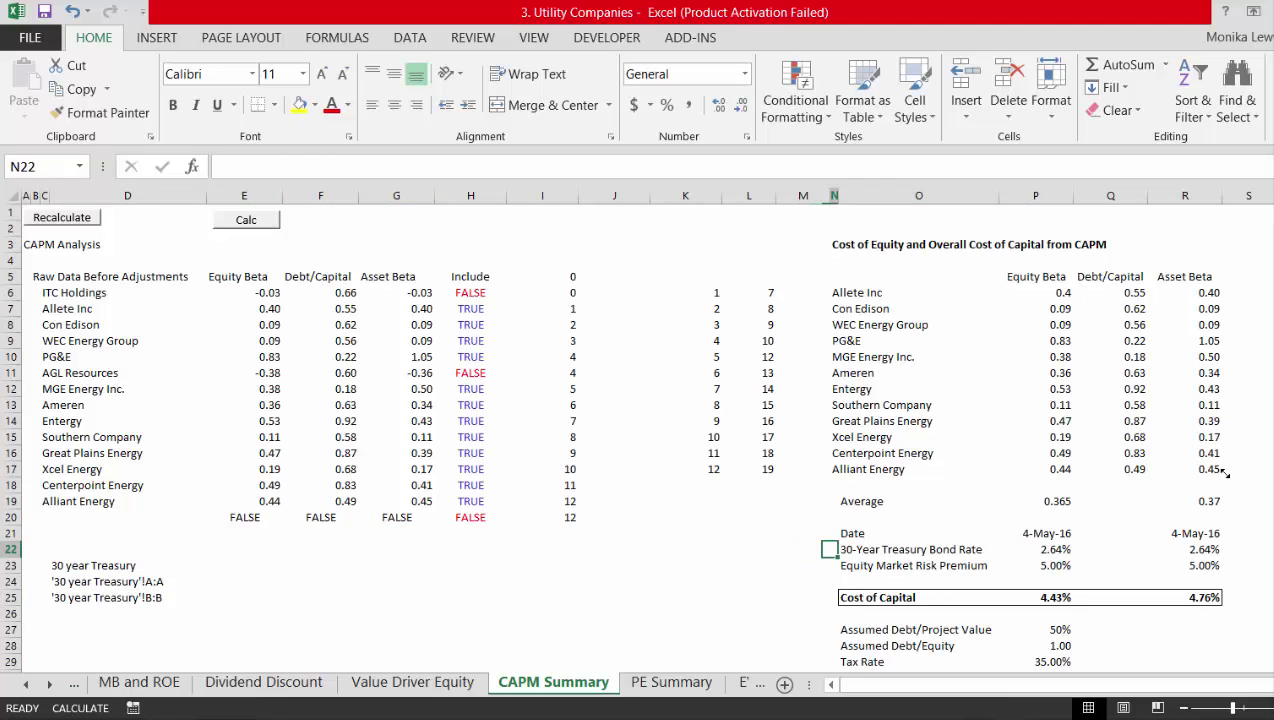
key(Right)
key(Right)
key(Right)
key(Right)
key(Right)
key(Left)
key(Left)
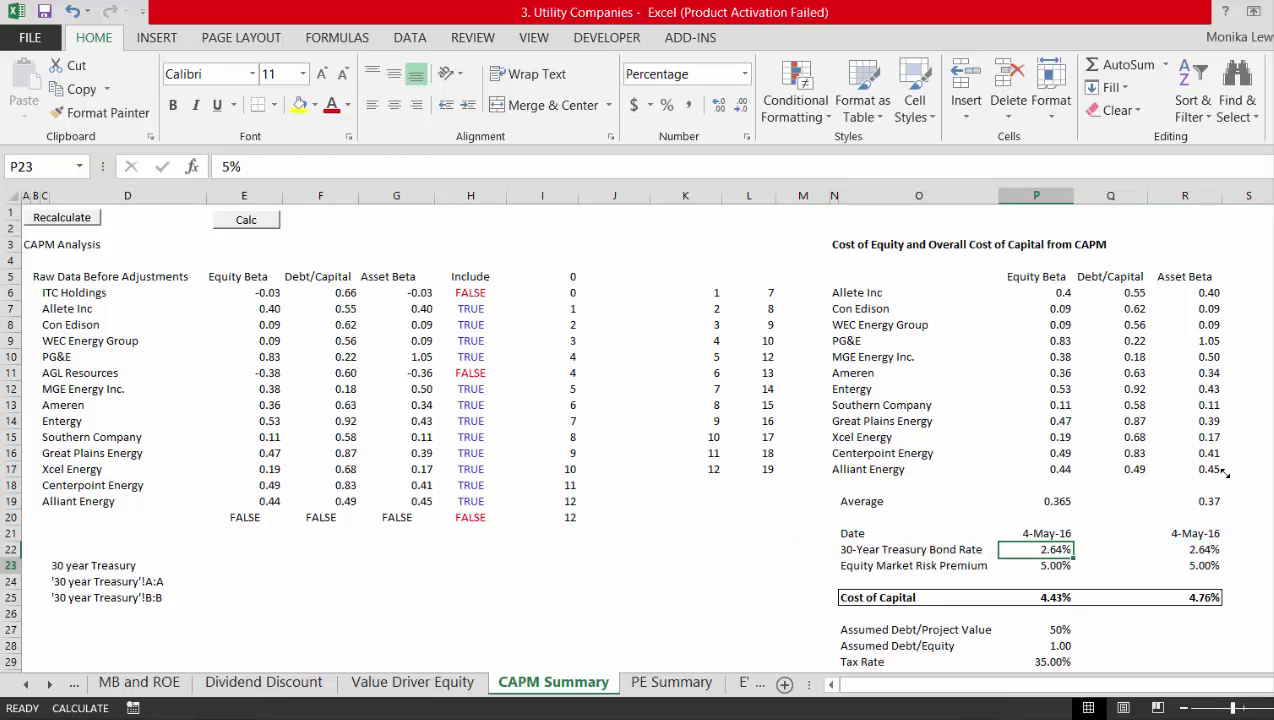
key(Down)
key(Right)
key(Right)
key(Left)
key(Left)
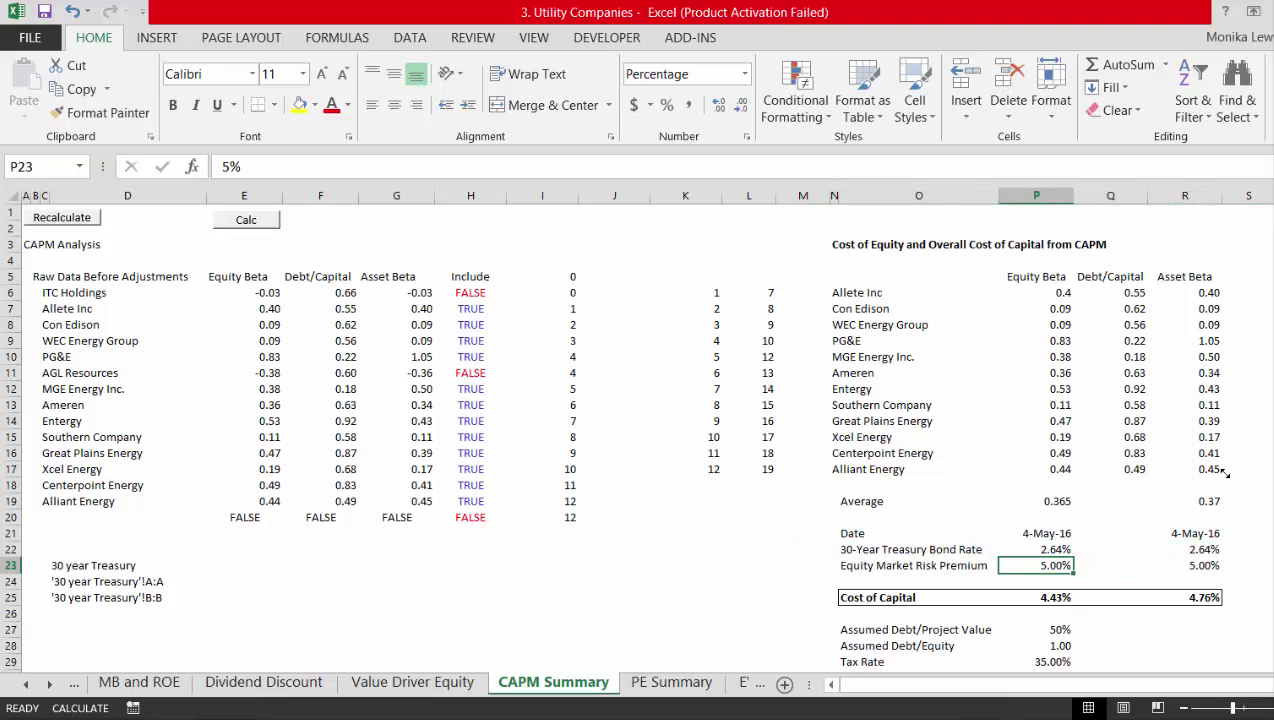
key(Left)
key(Right)
key(Down)
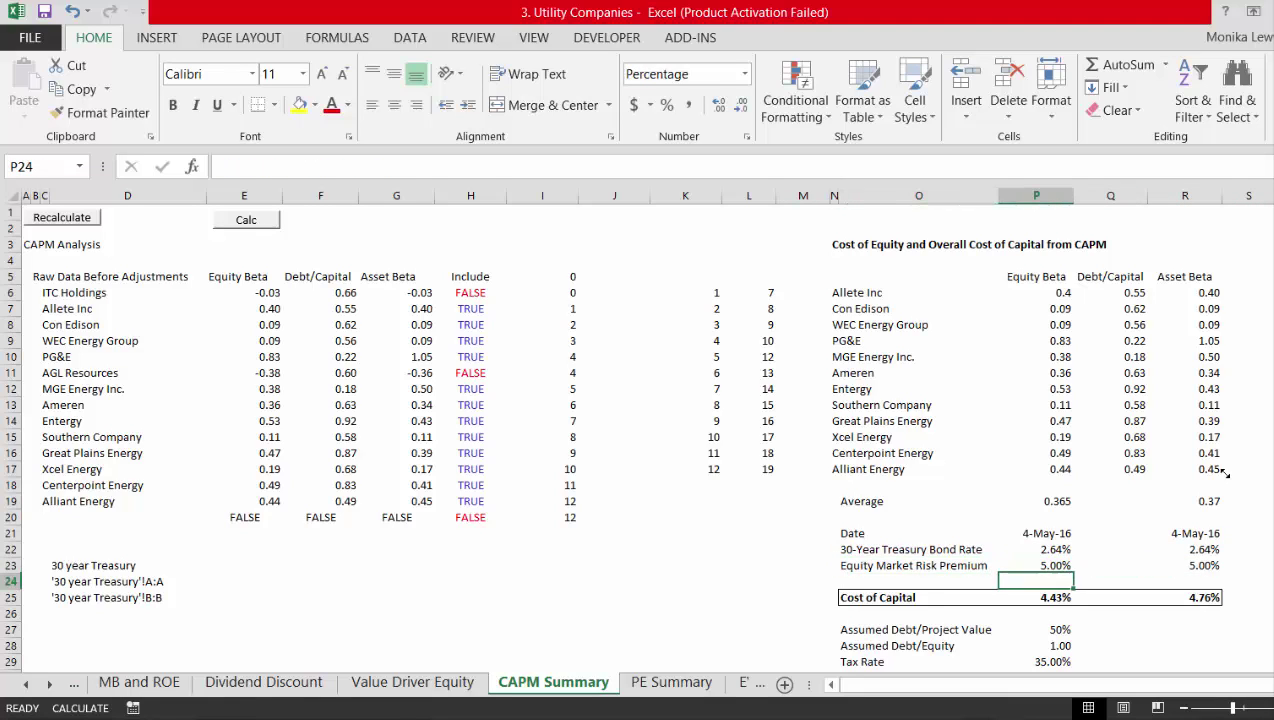
Recalculate the cost-of-capital cells R25 and P25, now 4.48% and 4.47%
key(Down)
key(Right)
key(Right)
key(F2)
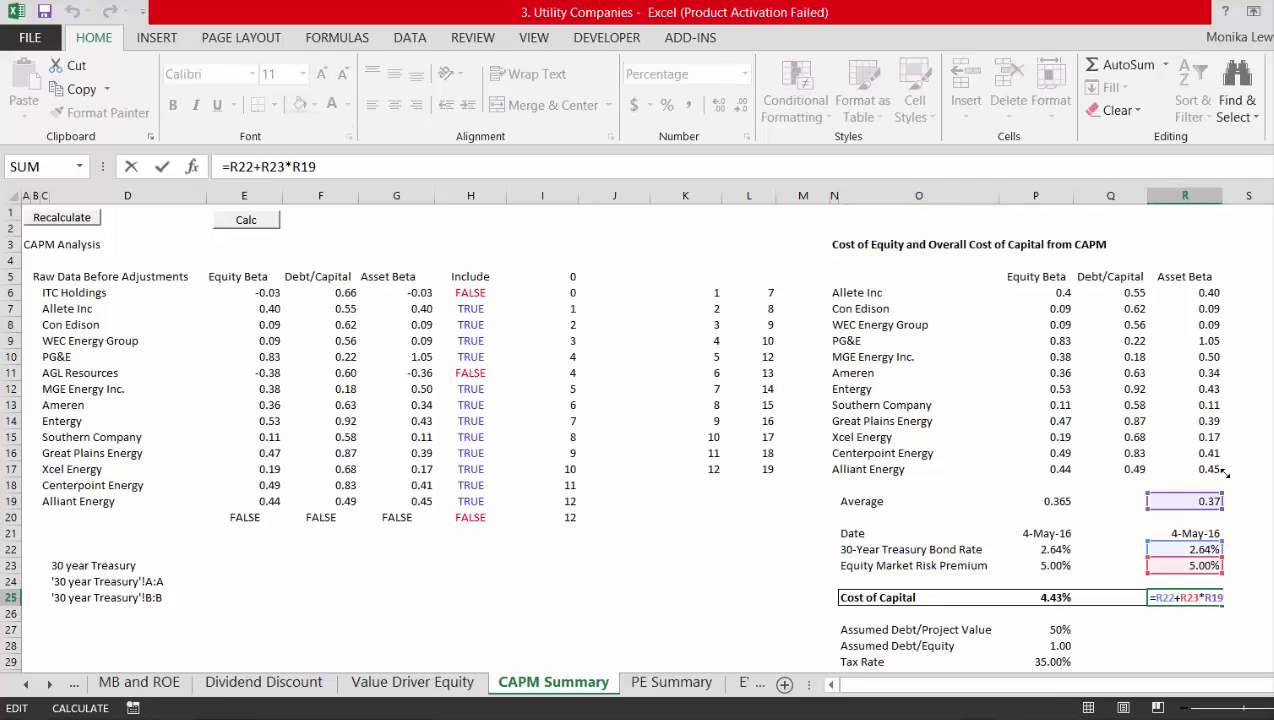
key(Escape)
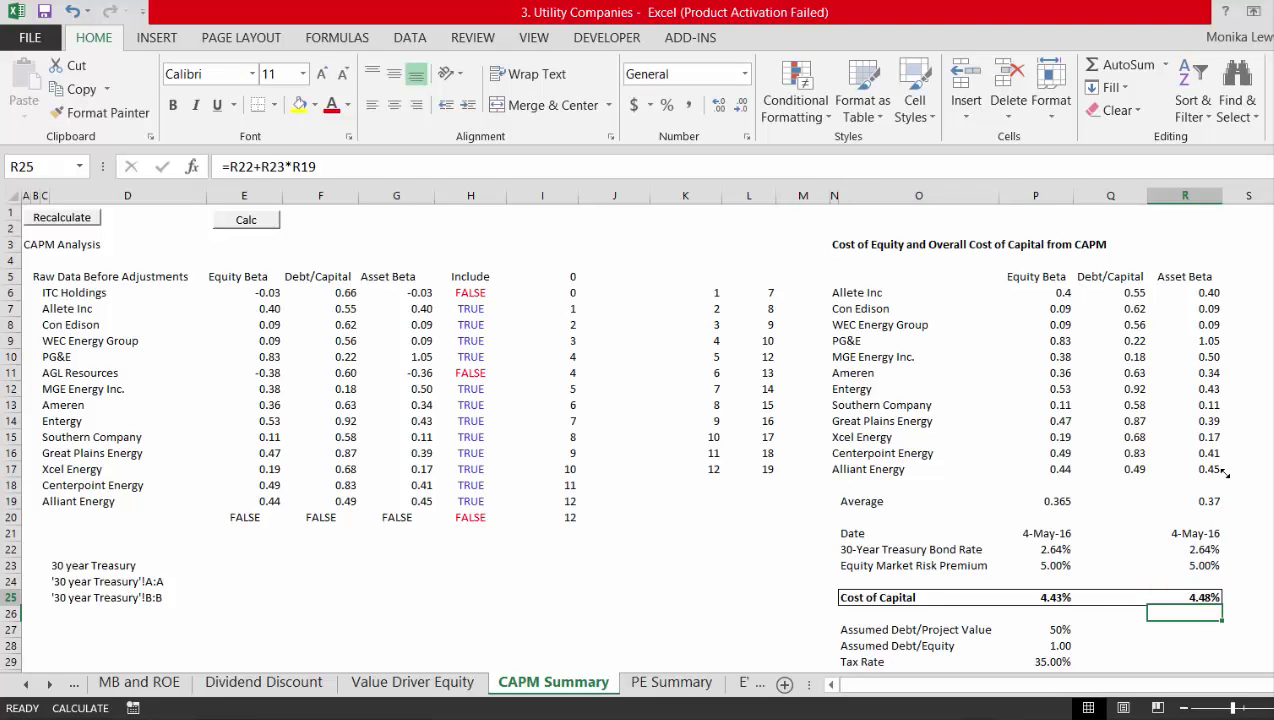
key(Left)
key(Left)
key(F2)
key(Escape)
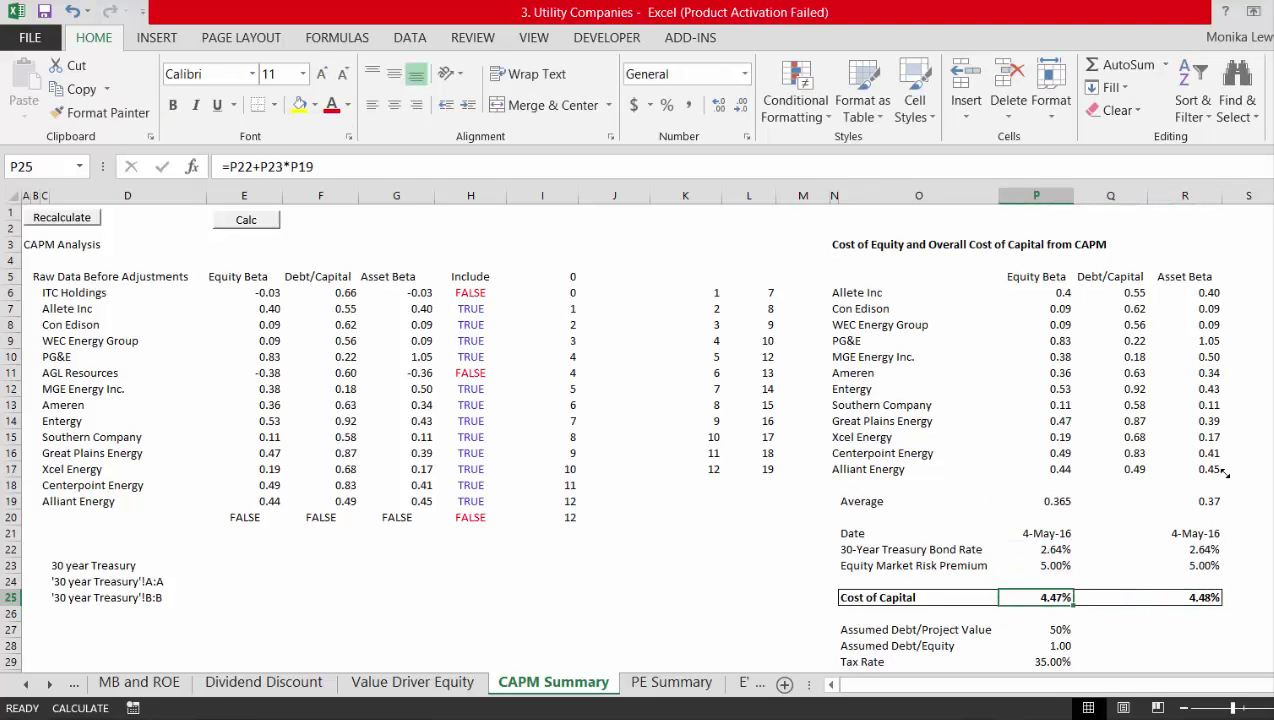
key(Right)
key(Right)
key(Right)
key(Left)
key(Left)
key(Left)
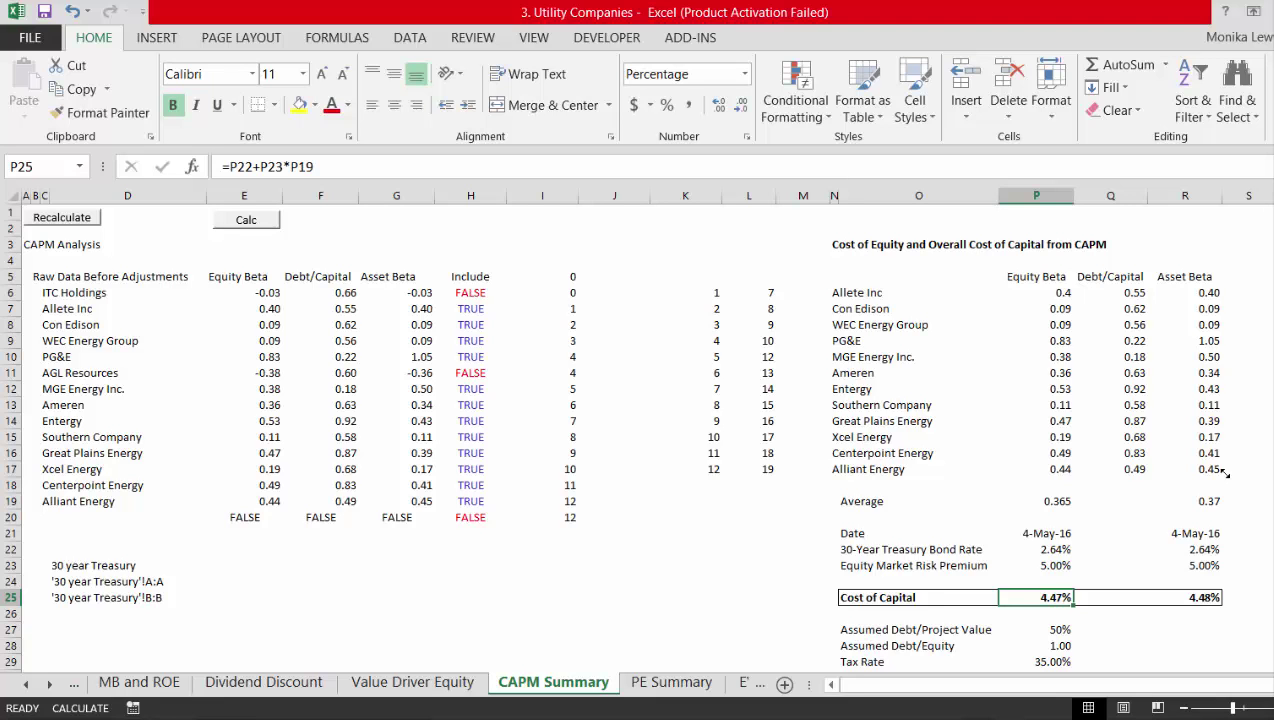
key(Down)
key(Down)
key(Down)
key(Down)
key(Down)
key(Down)
key(Down)
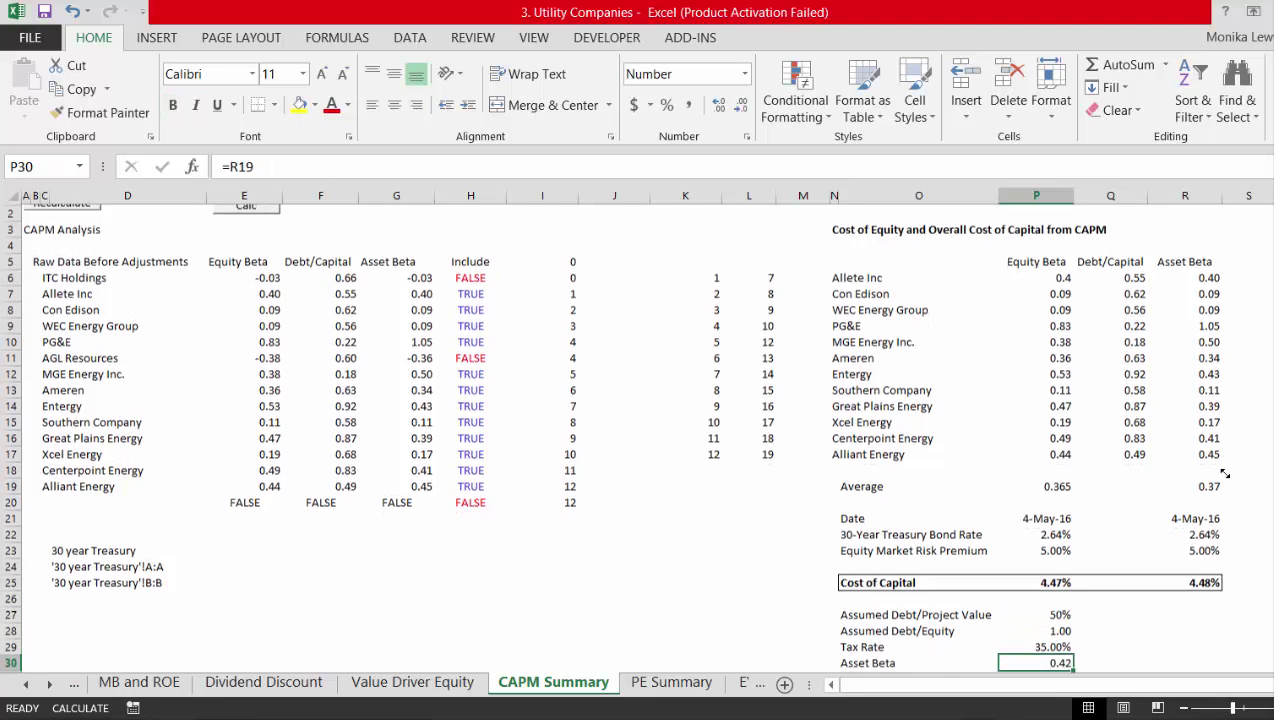
key(Down)
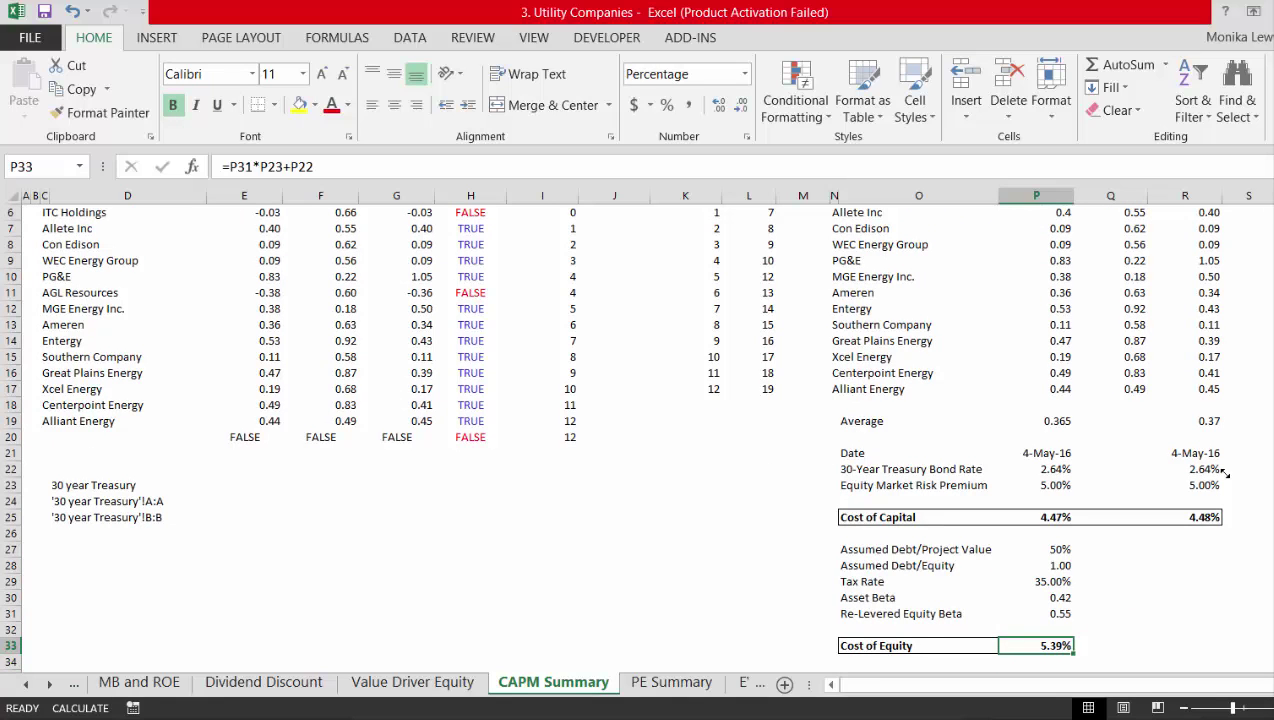
key(Up)
key(Up)
key(Up)
key(Up)
key(Up)
key(Up)
key(Up)
key(Up)
key(Up)
key(Up)
key(Up)
key(Up)
key(Up)
key(Up)
key(Up)
key(Up)
key(Up)
key(Up)
key(Up)
key(Up)
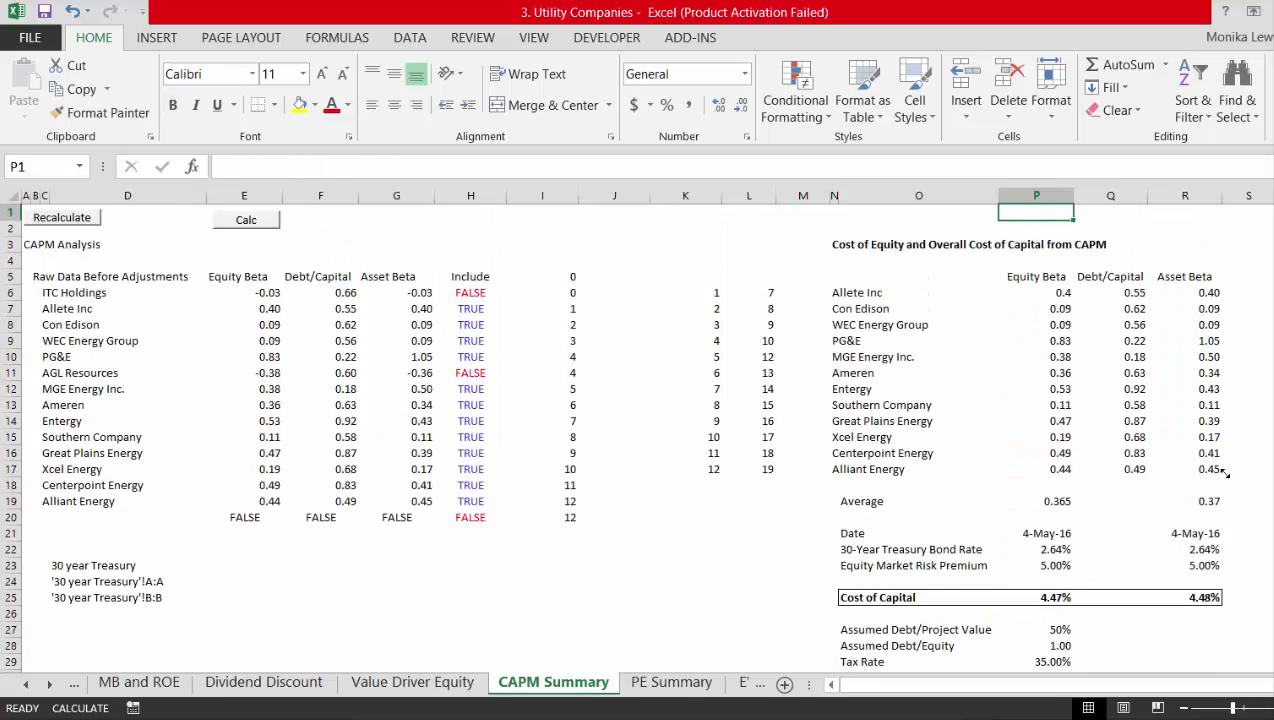
key(Down)
key(Down)
key(Down)
key(Down)
key(Down)
key(Down)
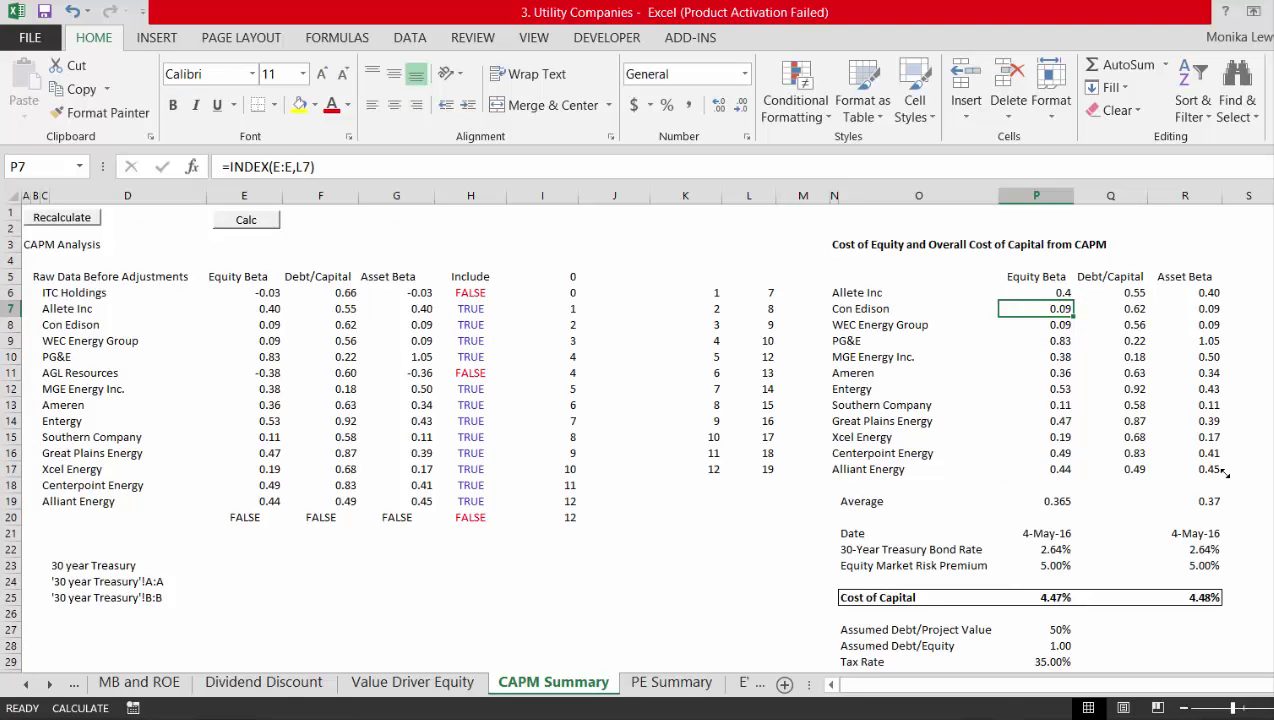
key(Down)
key(Down)
key(Down)
key(Down)
key(Down)
key(Down)
key(Down)
key(Down)
key(Down)
key(Down)
key(Down)
key(Down)
key(Down)
key(Down)
key(Up)
key(Up)
key(Right)
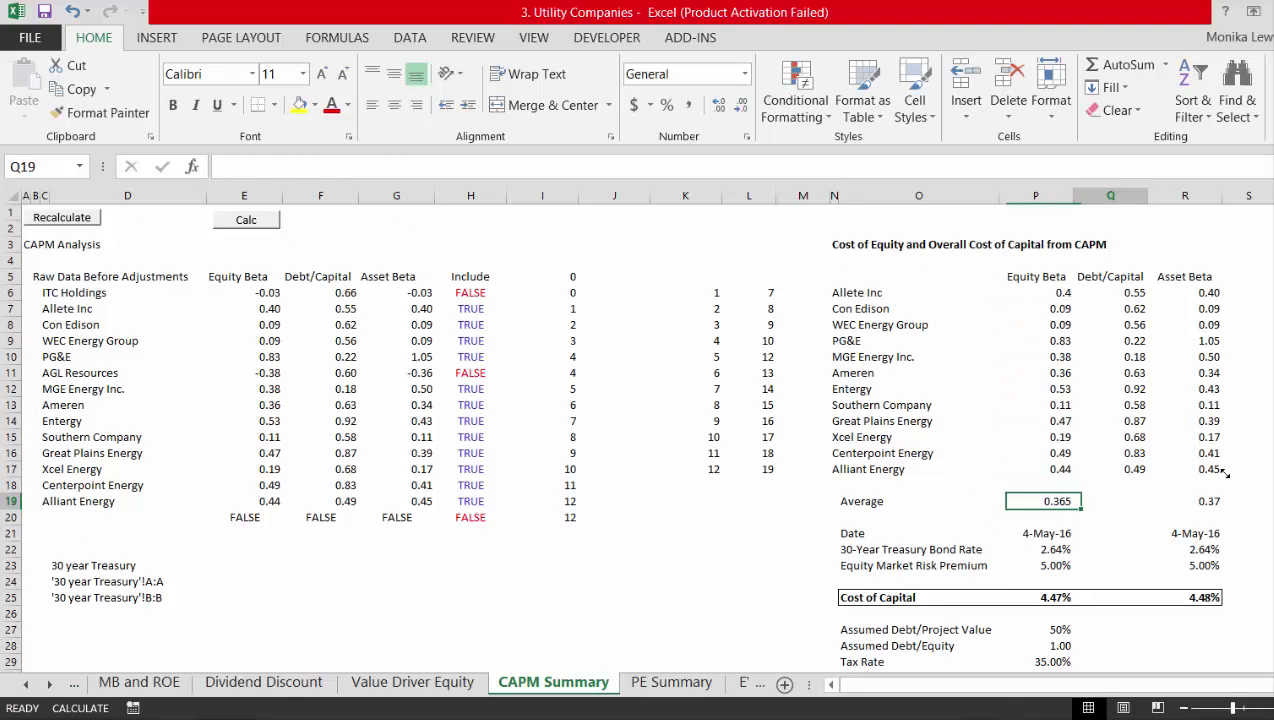
key(Right)
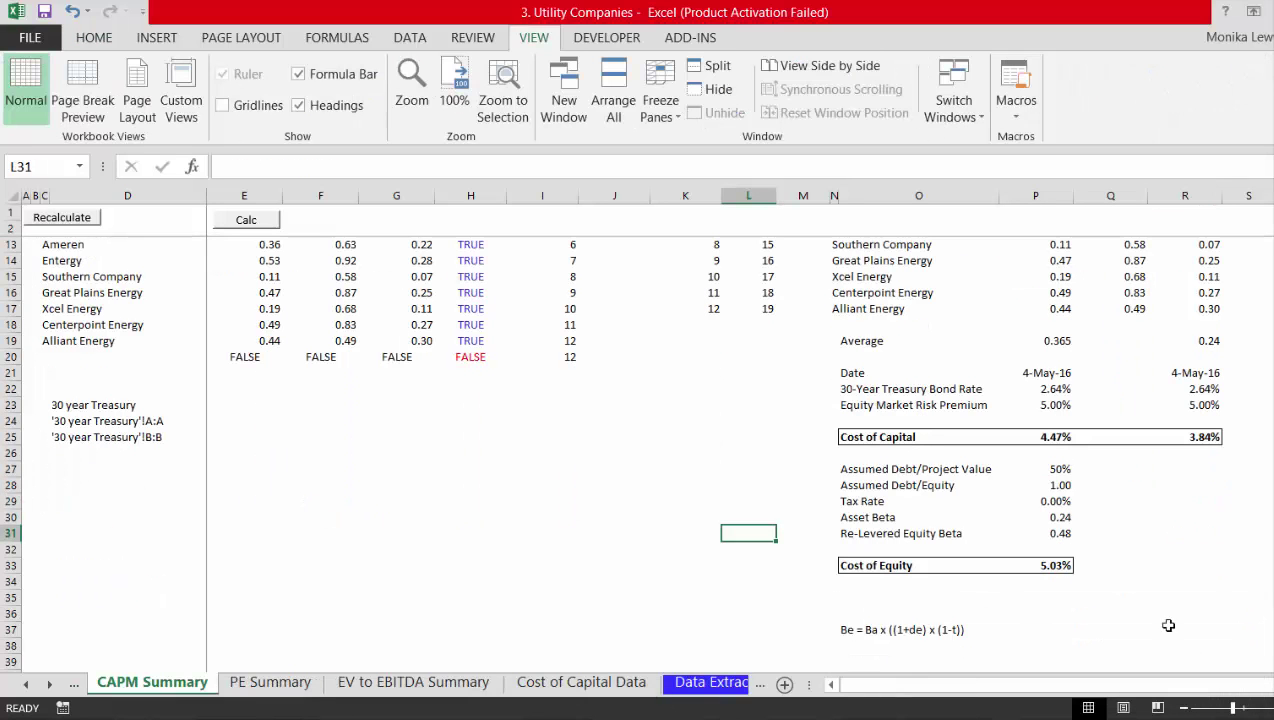
key(Up)
key(Up)
key(Up)
key(Up)
key(Up)
key(Up)
key(Up)
key(Up)
key(Up)
key(Up)
key(Up)
key(Up)
key(Up)
key(Up)
key(Up)
key(Up)
key(Up)
key(Up)
key(Up)
key(Up)
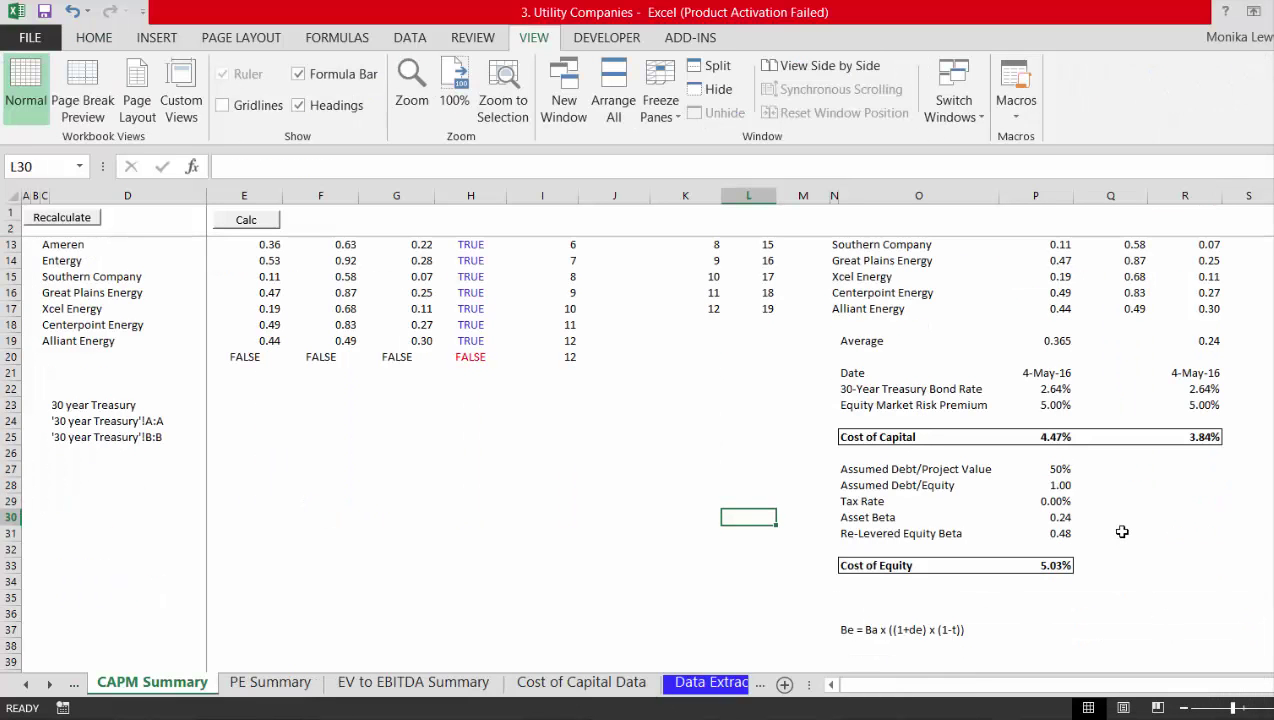
key(Down)
key(Down)
key(Down)
key(Down)
key(Down)
key(Down)
key(Down)
key(Down)
key(Down)
key(Down)
key(Down)
key(Down)
key(Down)
key(Down)
key(Down)
key(Down)
key(Down)
key(Down)
key(Down)
key(Down)
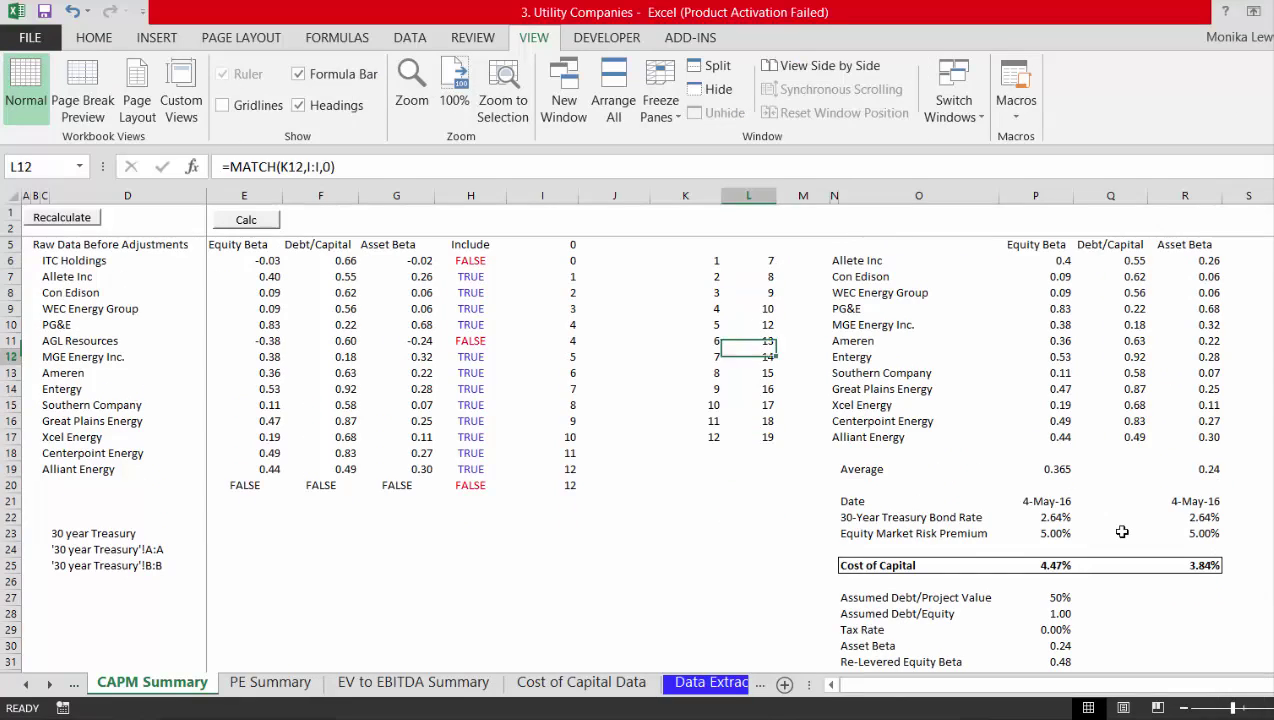
key(Down)
key(Down)
key(Down)
key(Down)
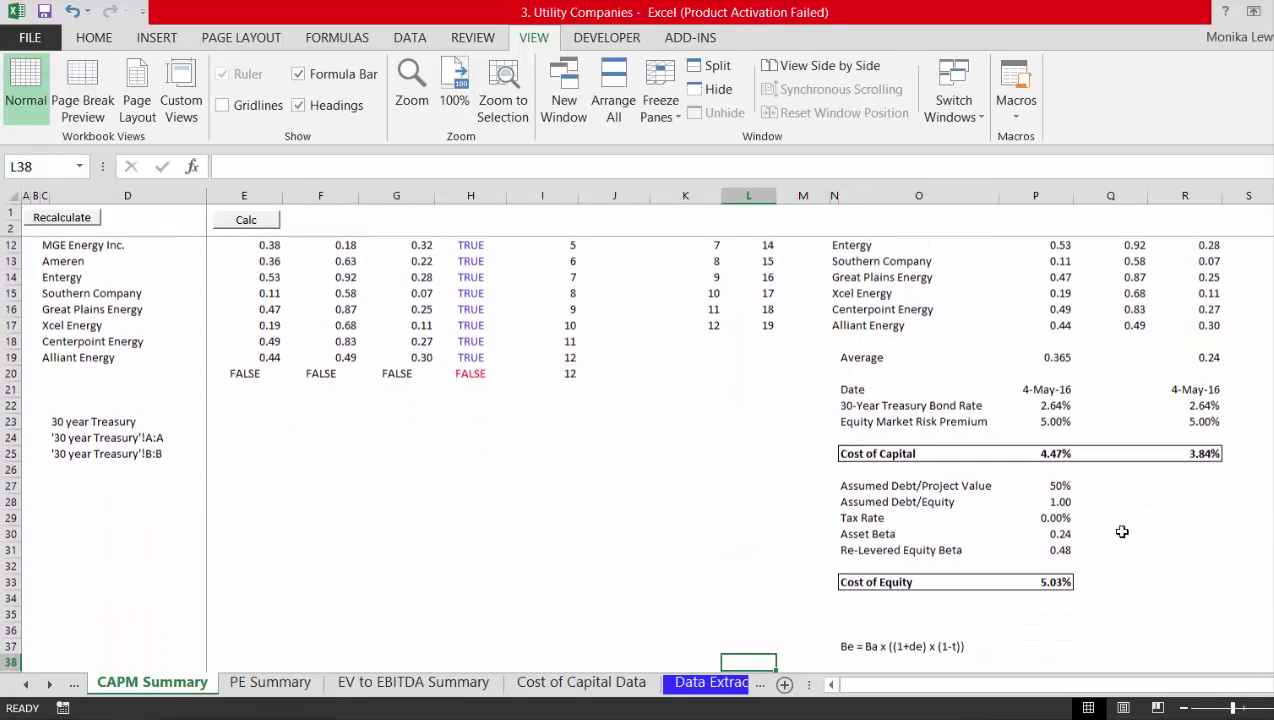
key(Right)
key(Right)
key(Up)
key(Right)
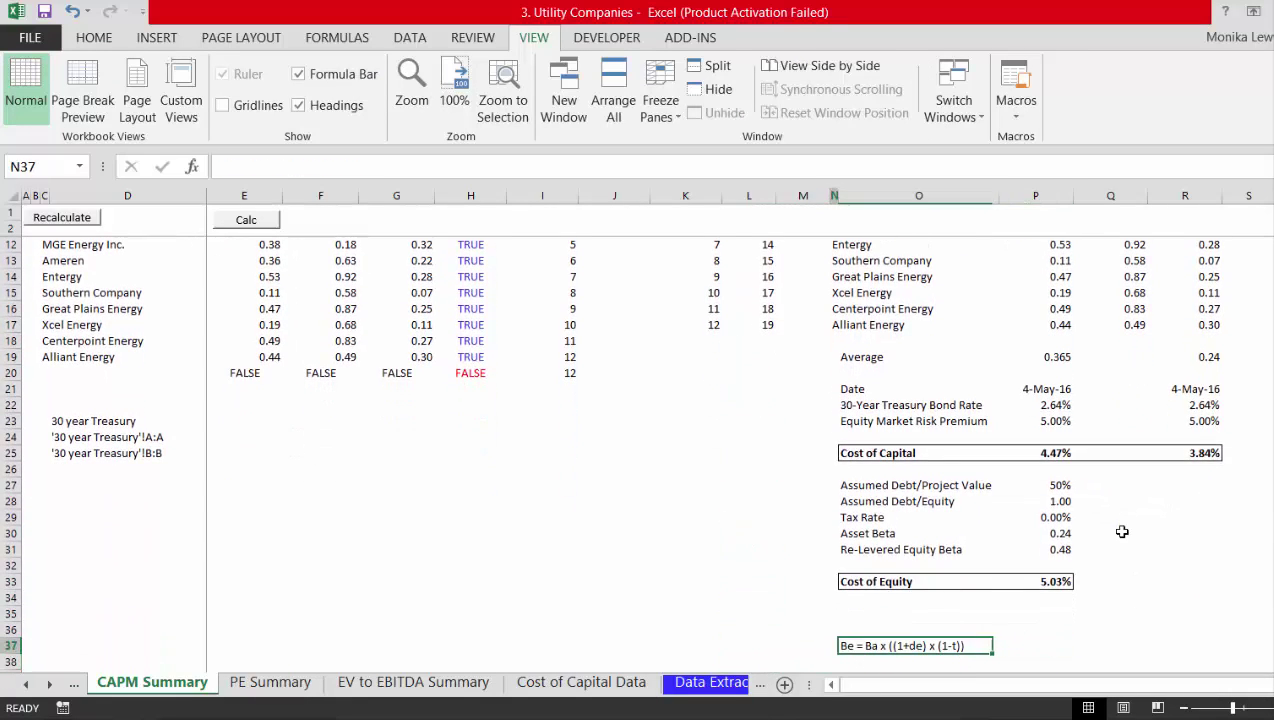
key(Up)
key(Up)
key(Up)
key(Up)
key(Up)
key(Up)
key(Up)
key(Up)
key(Up)
key(Up)
key(Down)
key(Down)
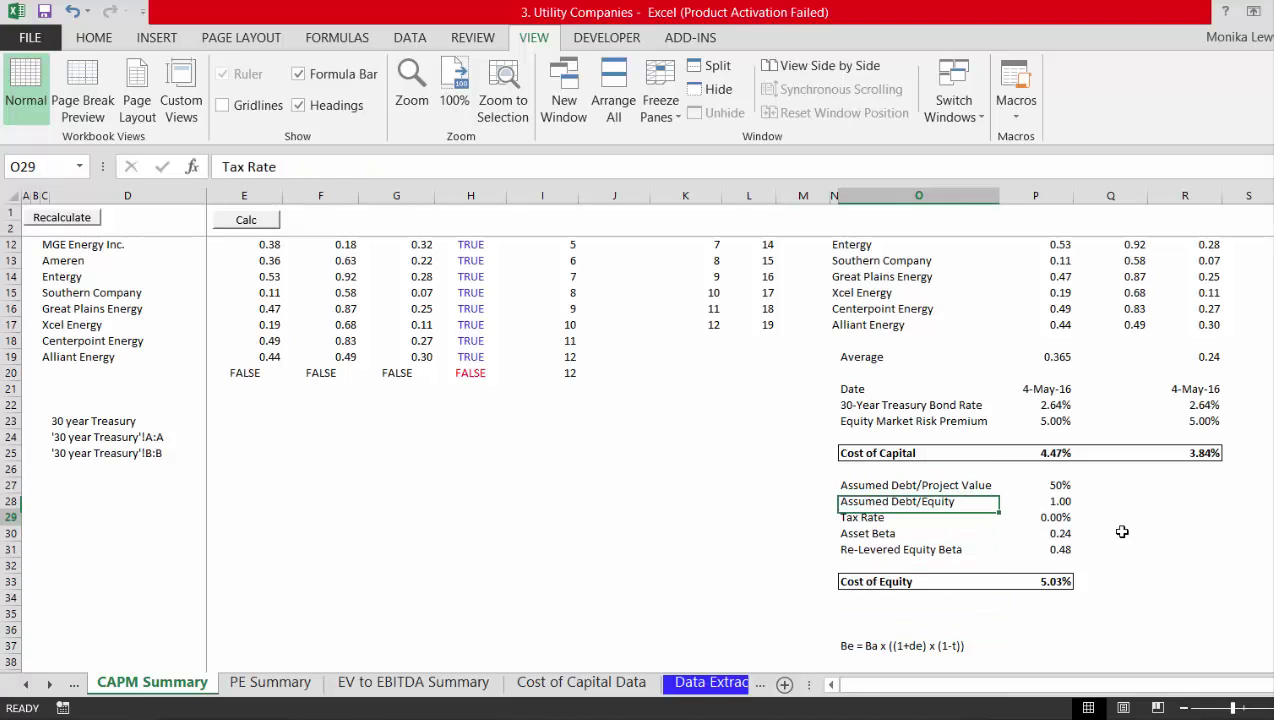
key(Right)
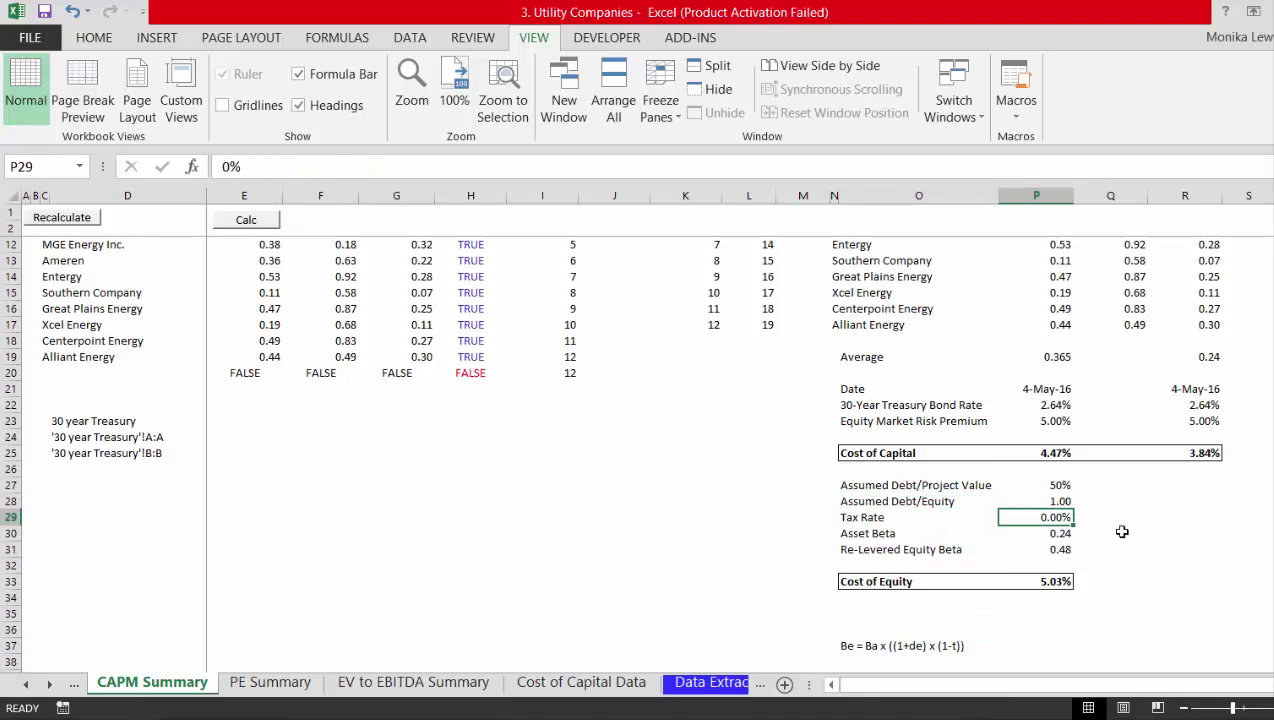
key(Up)
key(Up)
key(Up)
key(Up)
key(Up)
key(Up)
key(Up)
key(Up)
key(Up)
key(Up)
key(Up)
key(Up)
key(Up)
key(Up)
key(Up)
key(Up)
key(Up)
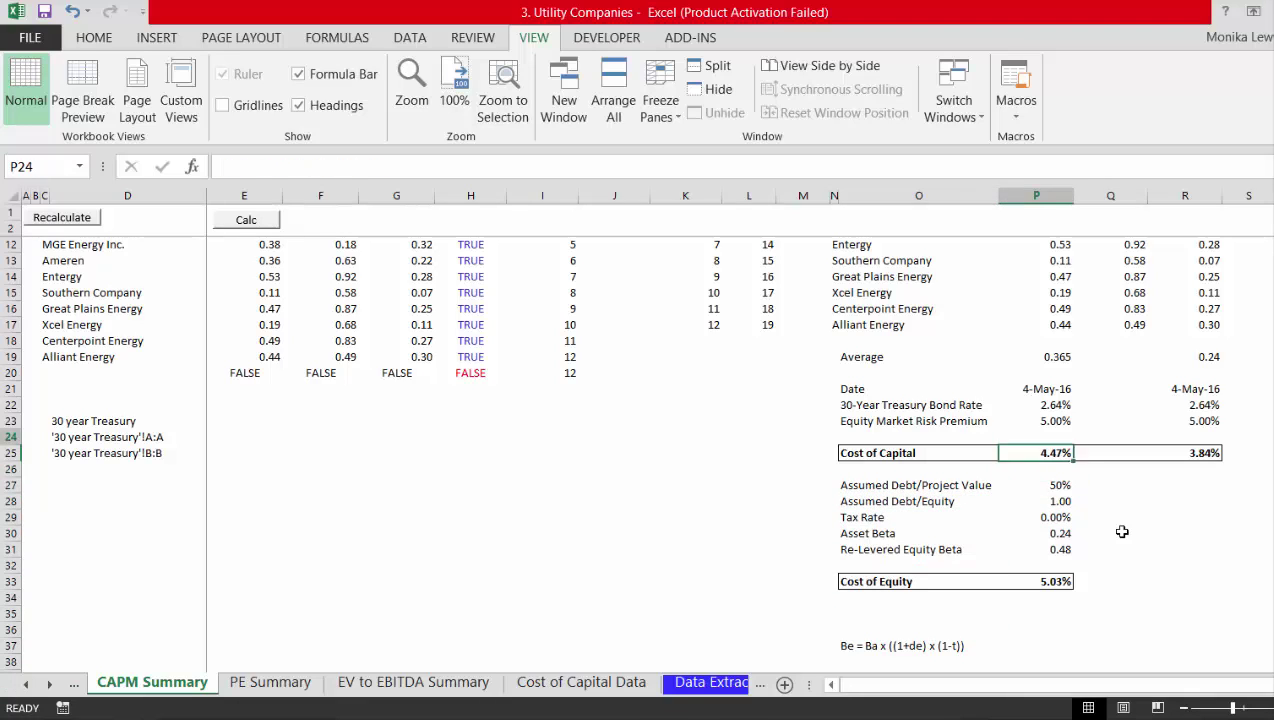
key(Up)
key(Up)
key(Up)
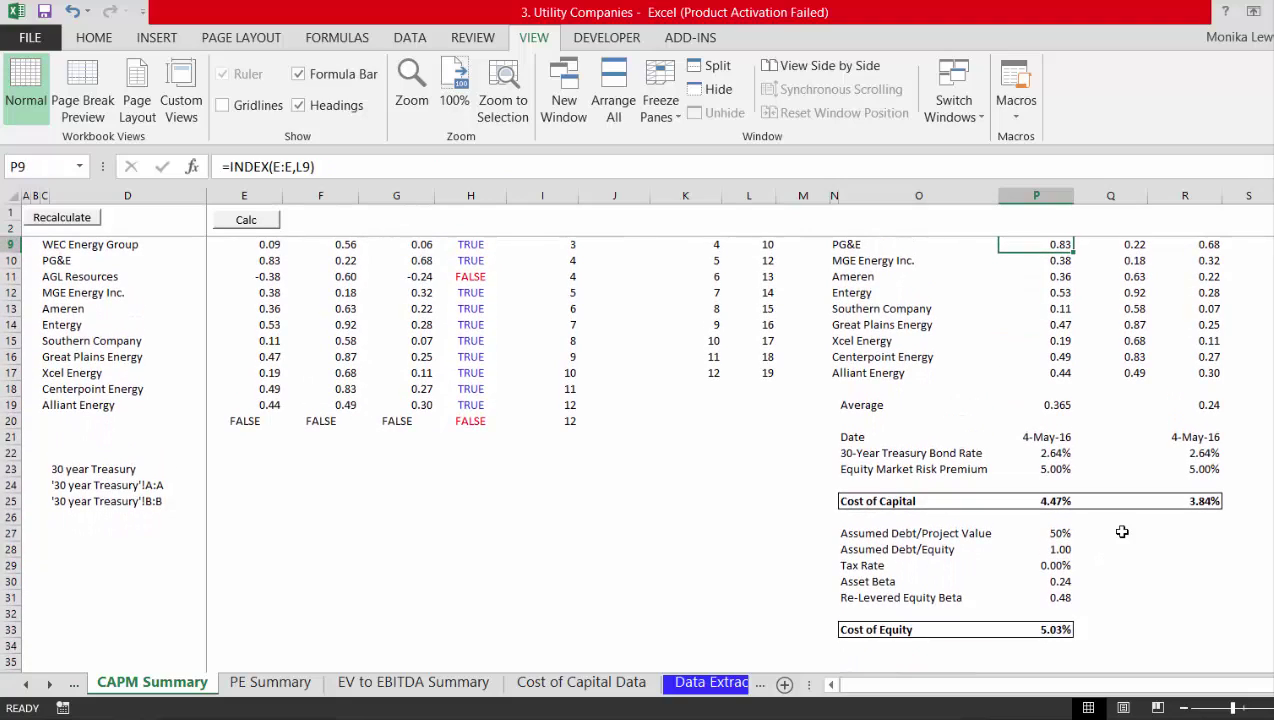
key(Up)
key(Up)
key(Up)
key(Up)
key(Up)
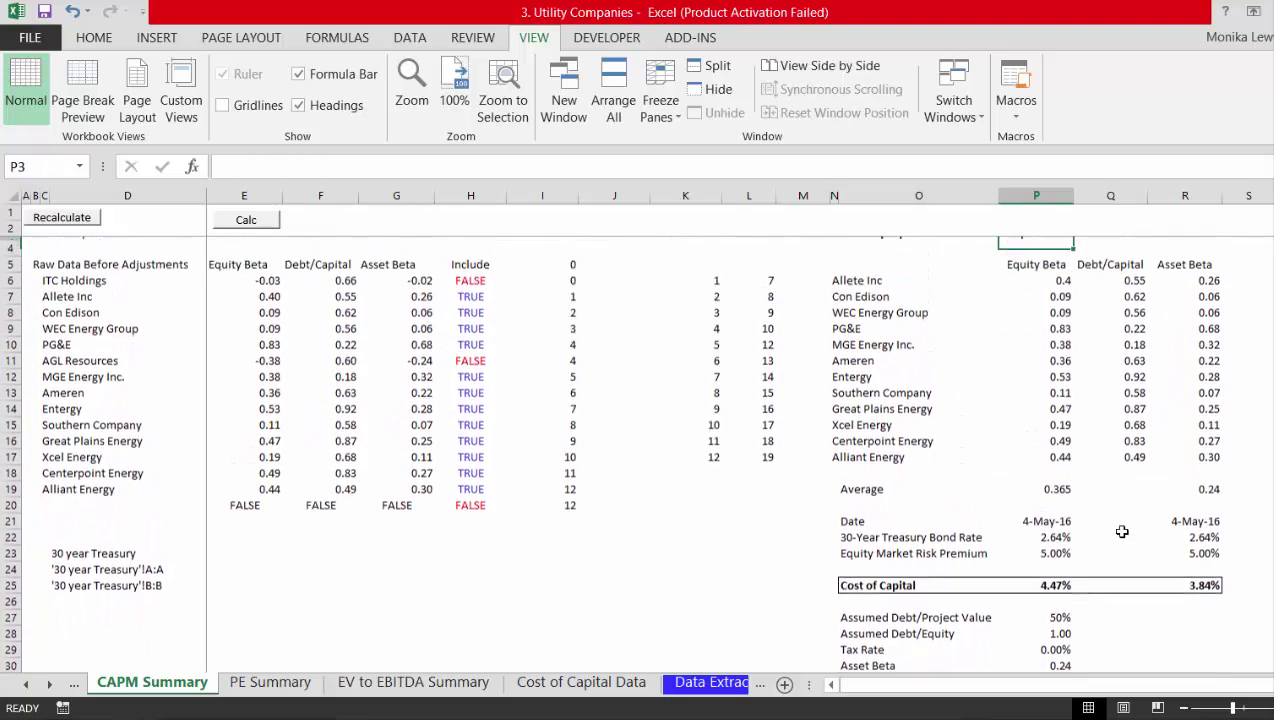
key(Down)
key(Down)
key(Down)
key(Down)
key(Down)
key(Down)
key(Down)
key(Down)
key(Down)
key(Down)
key(Down)
key(Down)
key(Down)
key(Down)
key(Down)
key(Down)
key(Down)
key(Down)
key(Down)
key(Down)
key(Down)
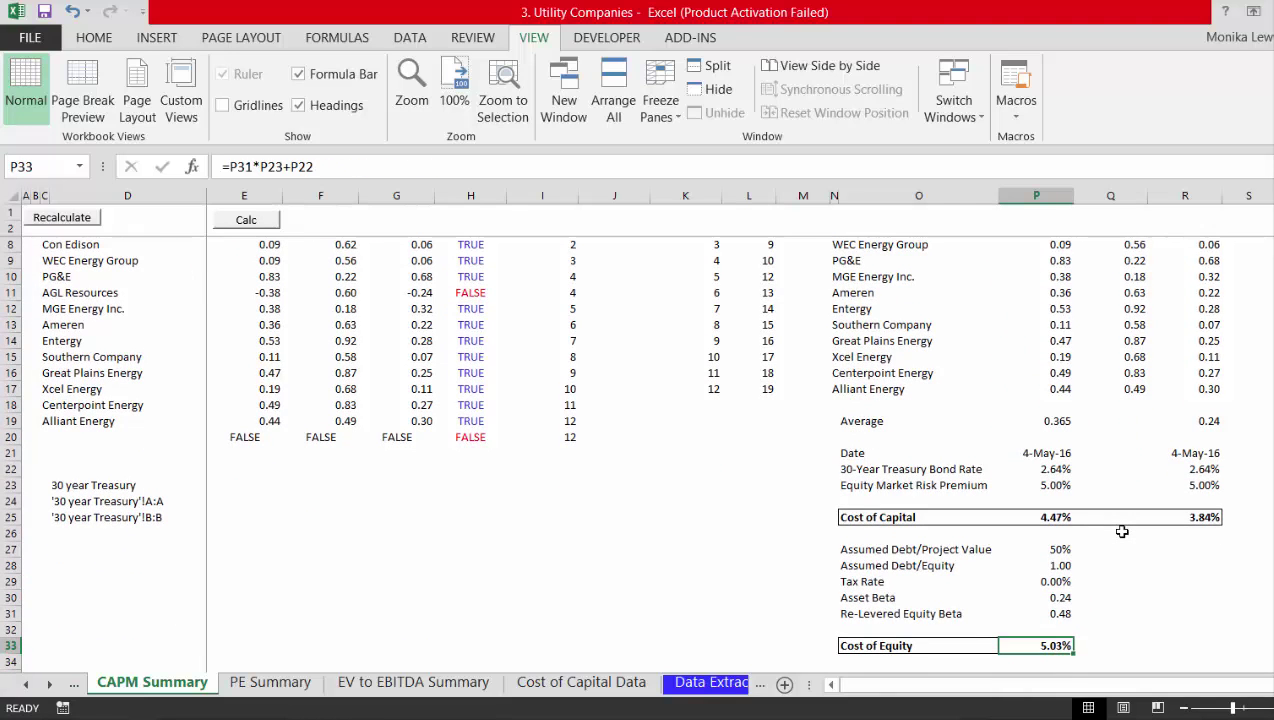
key(Up)
key(Up)
key(Up)
key(Up)
key(Up)
key(Up)
key(Up)
key(Up)
key(Up)
key(Up)
key(Up)
key(Up)
key(Up)
key(Up)
key(Up)
key(Up)
key(Up)
key(Up)
key(Up)
key(Up)
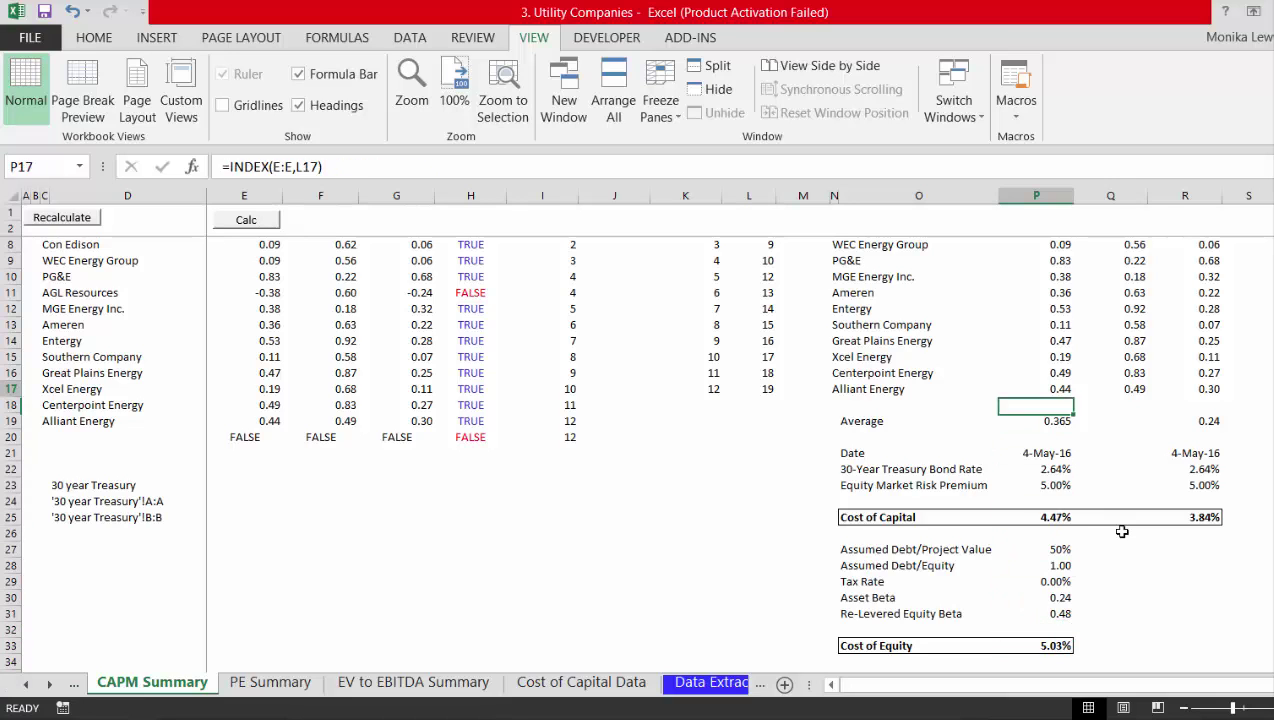
key(Up)
key(Up)
key(Up)
key(Down)
key(Down)
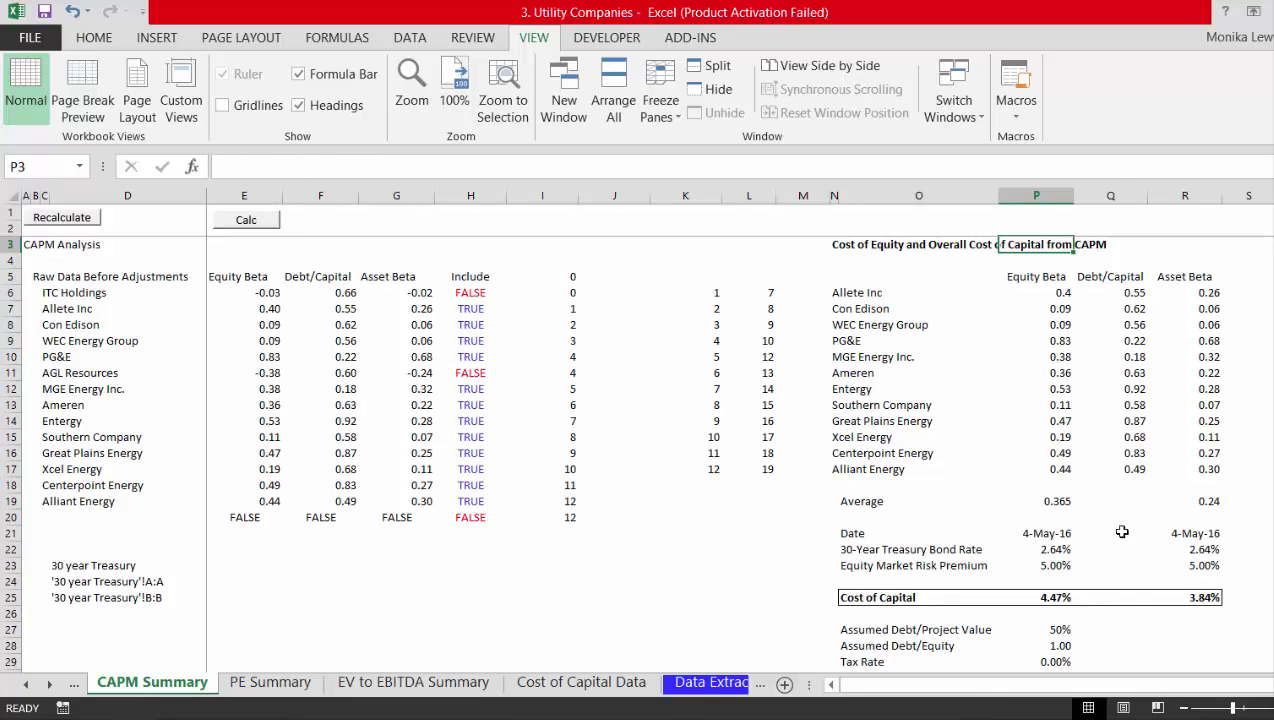
Switch from the CAPM sheet to the Dividend Discount sheet
key(ctrl+Page_Up)
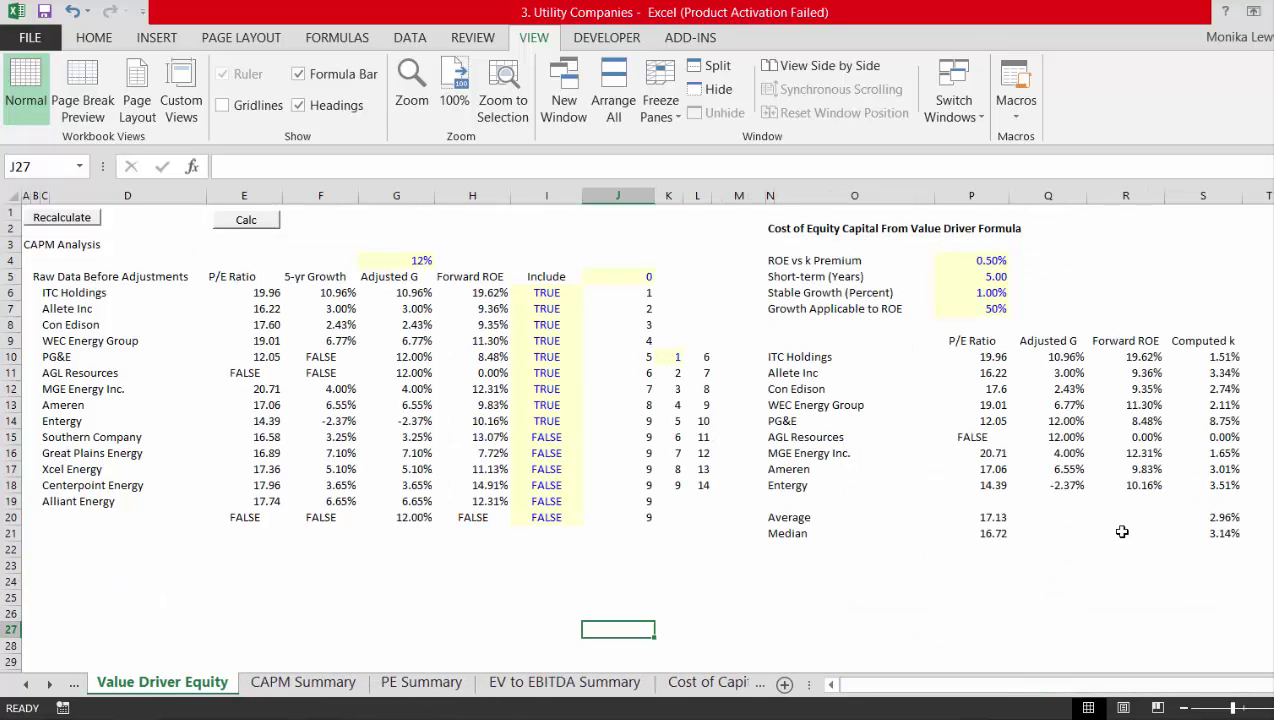
key(ctrl+Page_Up)
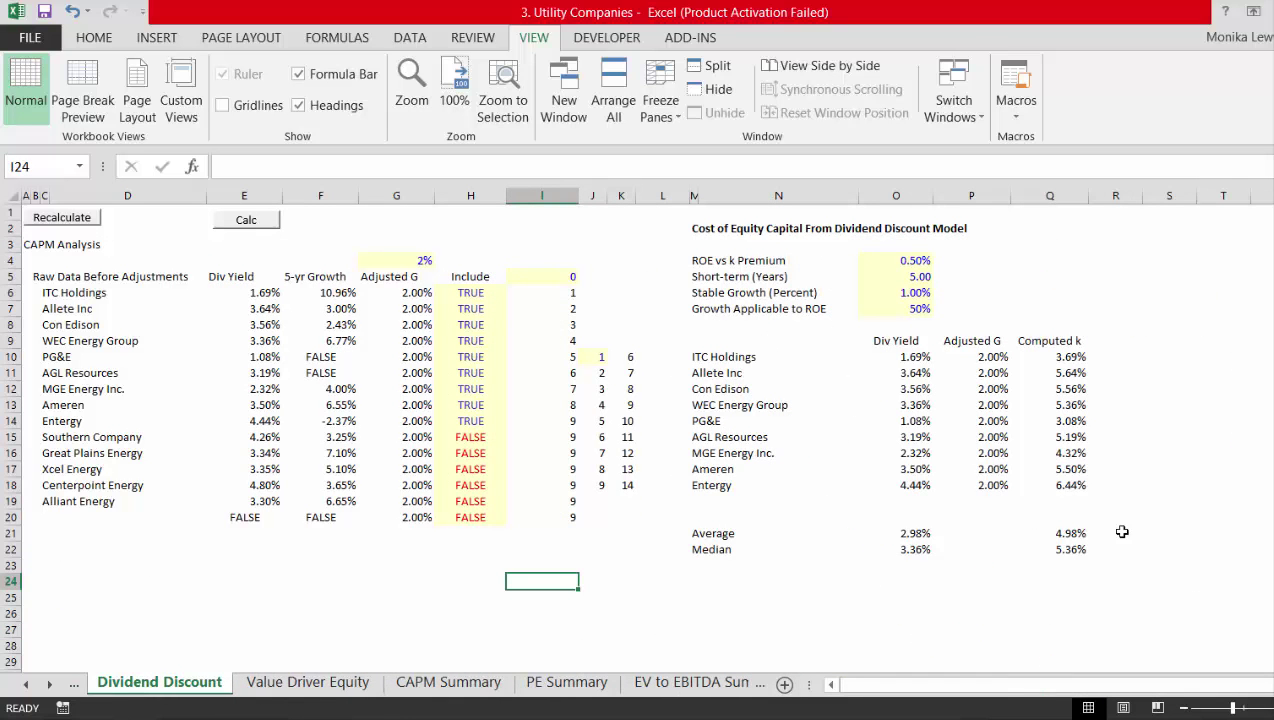
key(ctrl+Page_Up)
key(ctrl+Page_Down)
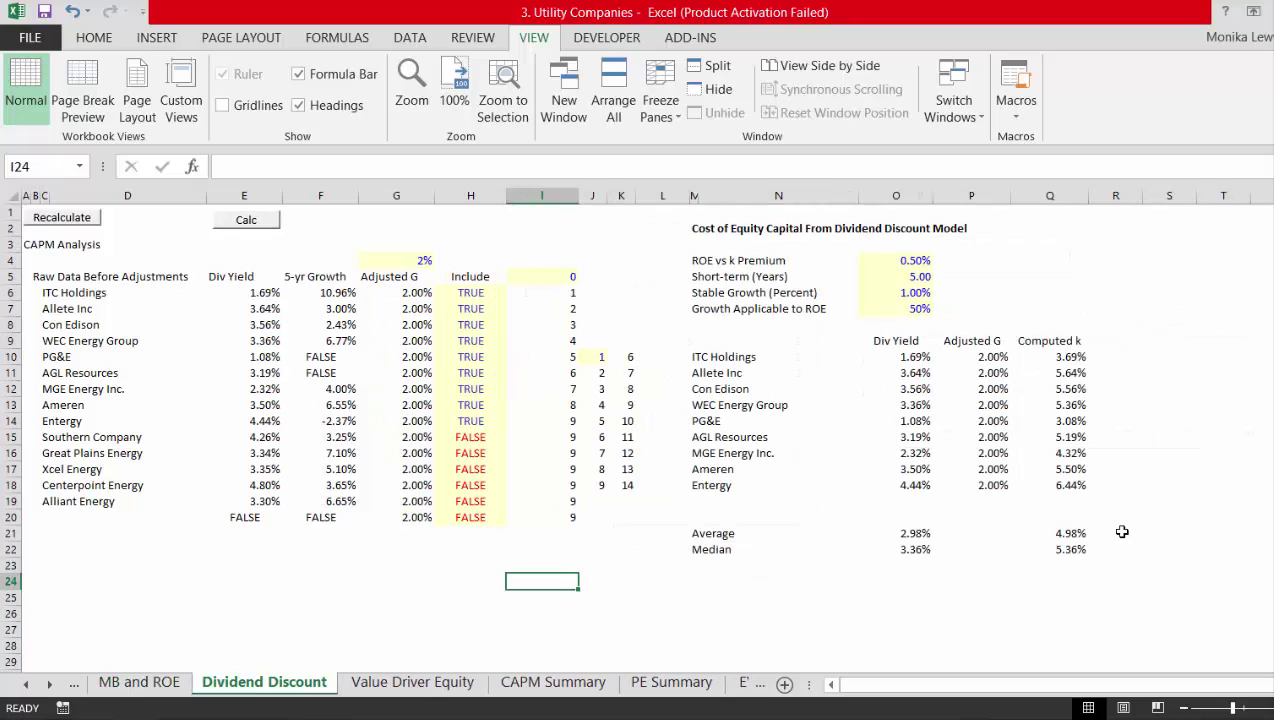
Review the dividend yield sources from Allete Inc and ITC Holdings down to Alliant Energy
key(Up)
key(Left)
key(Left)
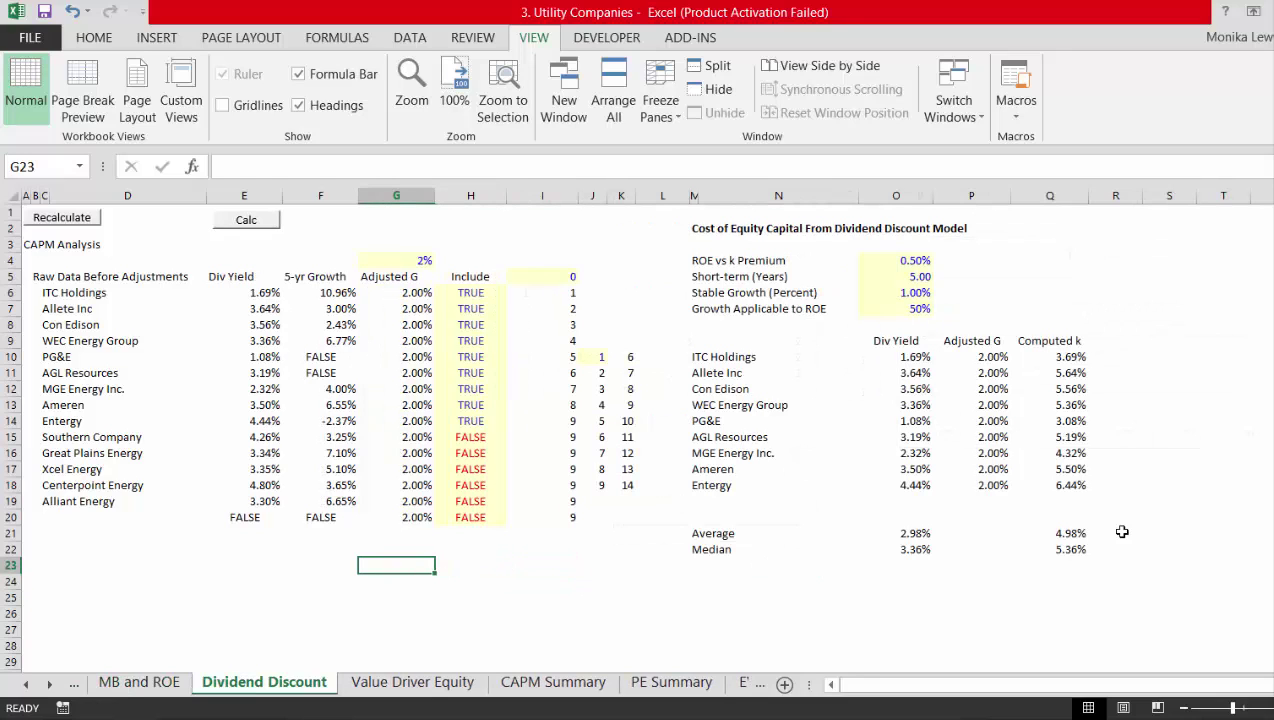
key(Left)
key(Left)
key(Up)
key(Up)
key(Up)
key(Up)
key(Up)
key(Up)
key(Up)
key(Up)
key(Up)
key(Up)
key(Up)
key(Up)
key(Up)
key(Up)
key(Up)
key(Up)
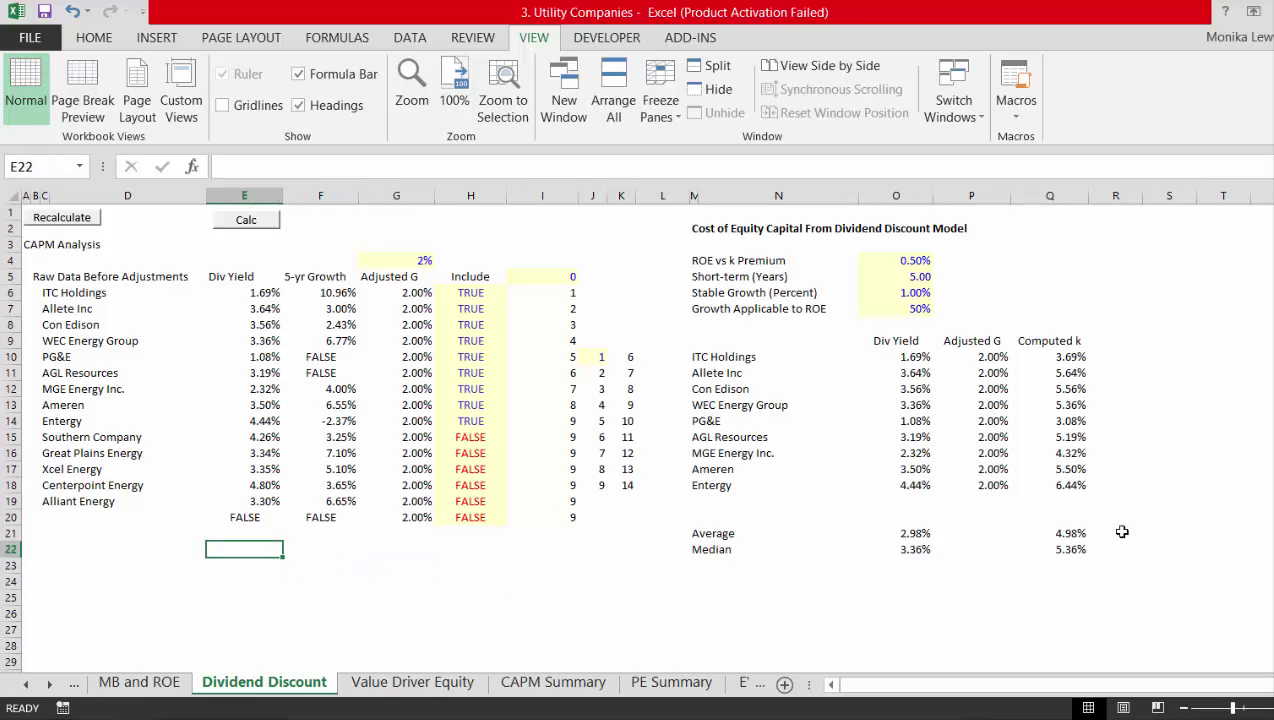
key(Up)
key(Right)
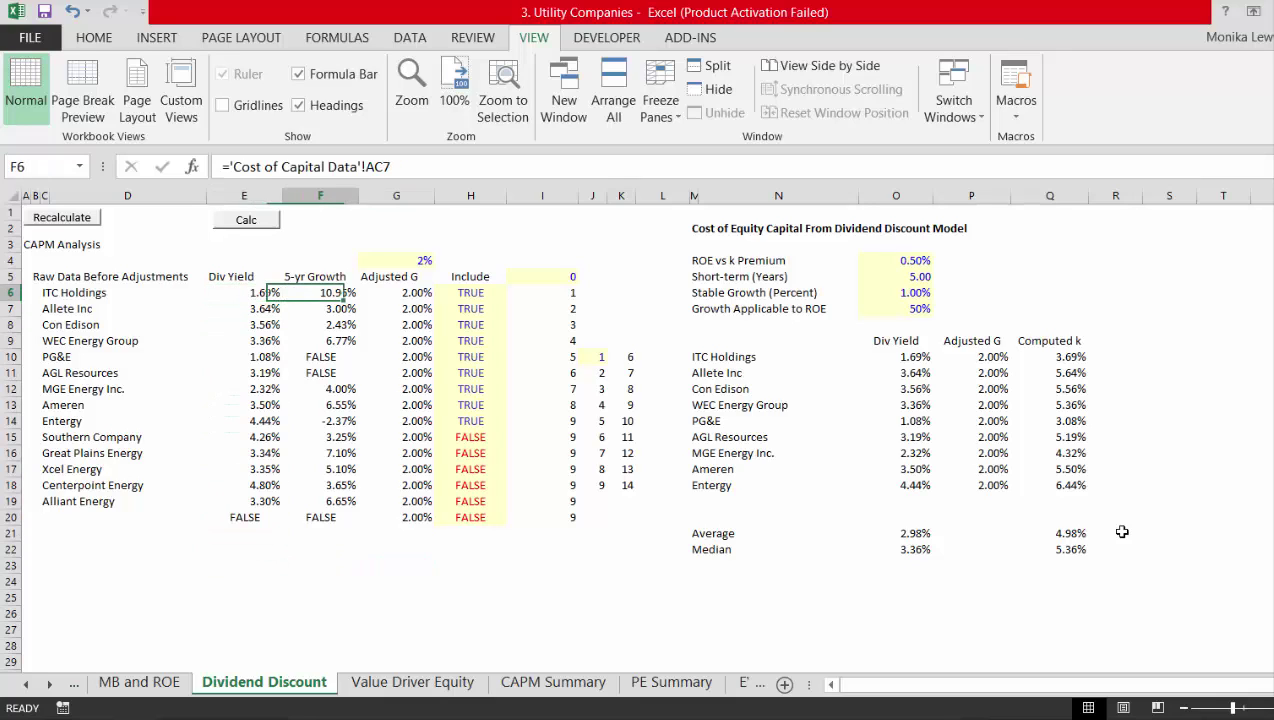
key(Left)
key(Down)
key(Down)
key(Down)
key(Down)
key(Down)
key(Down)
key(Down)
key(Down)
key(Down)
key(Down)
key(Down)
key(Down)
key(Down)
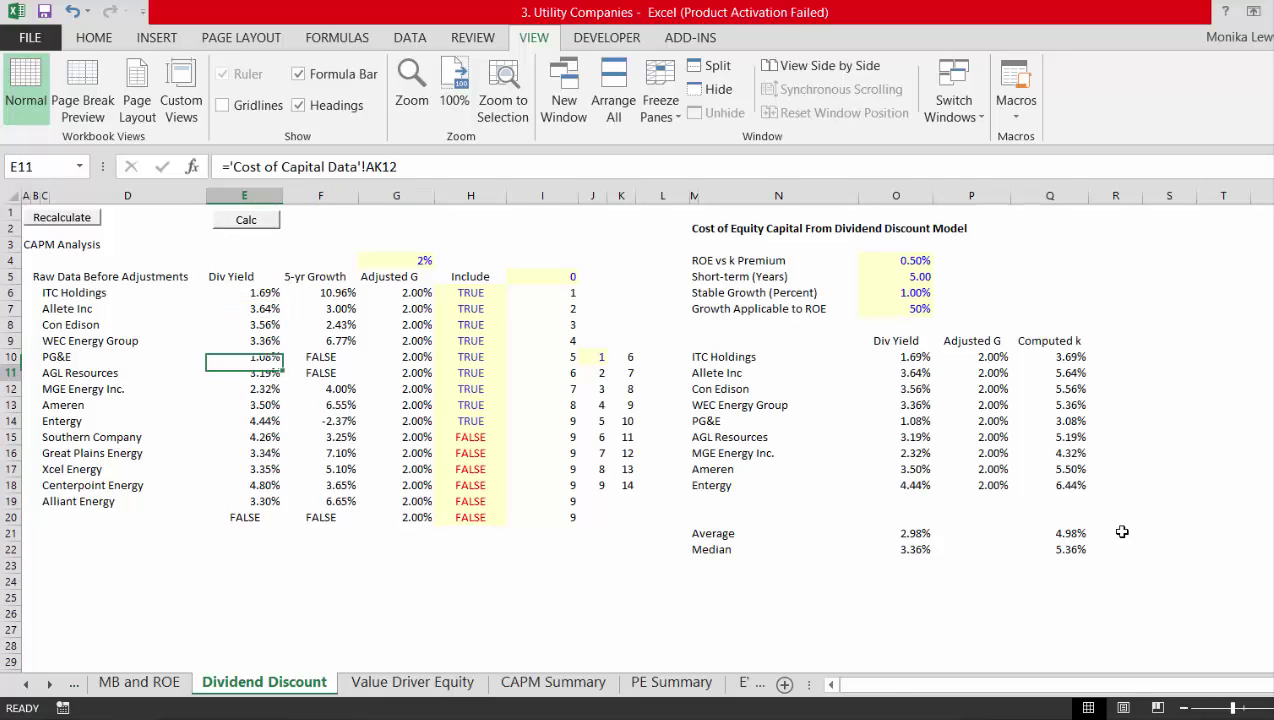
key(Right)
Review the 5-yr Growth values and Adjusted G formulas, ending at the growth cap in G4
key(Up)
key(Up)
key(Up)
key(Up)
key(Up)
key(Up)
key(Up)
key(Up)
key(Up)
key(Up)
key(Up)
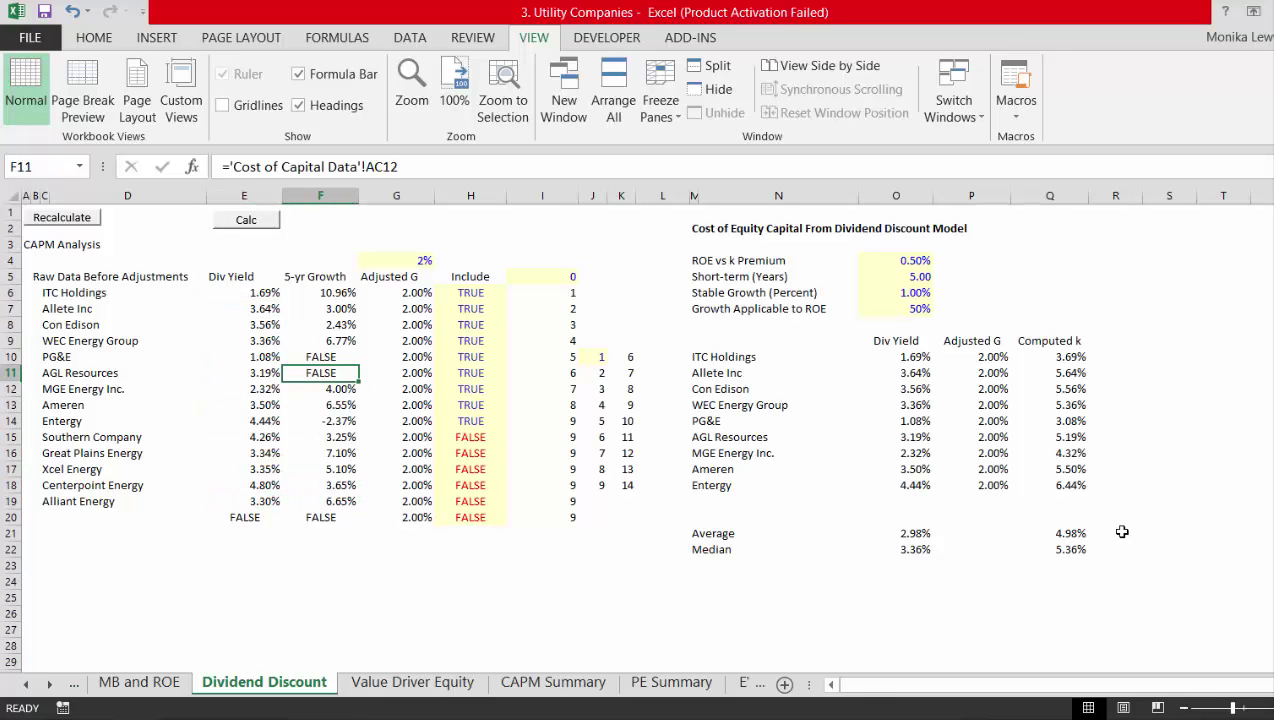
key(Up)
key(Up)
key(Down)
key(Down)
key(Down)
key(Down)
key(Down)
key(Down)
key(Down)
key(Down)
key(Down)
key(Down)
key(Down)
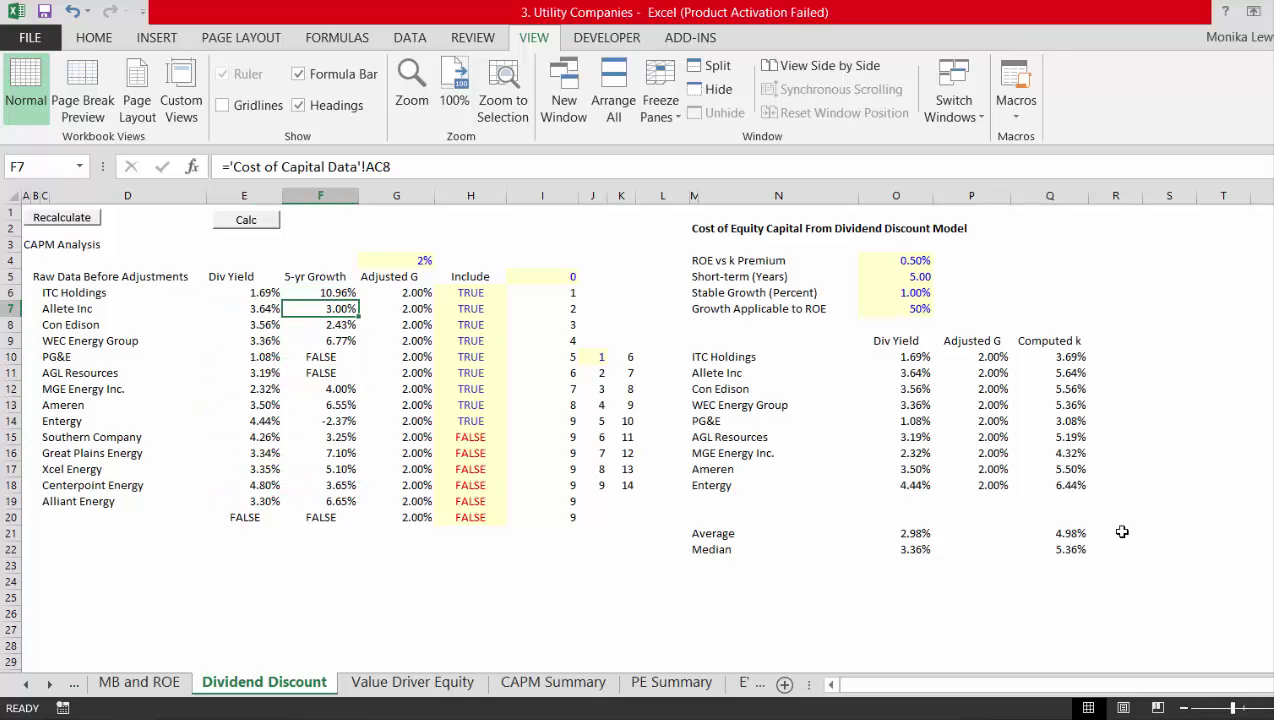
key(Down)
key(Down)
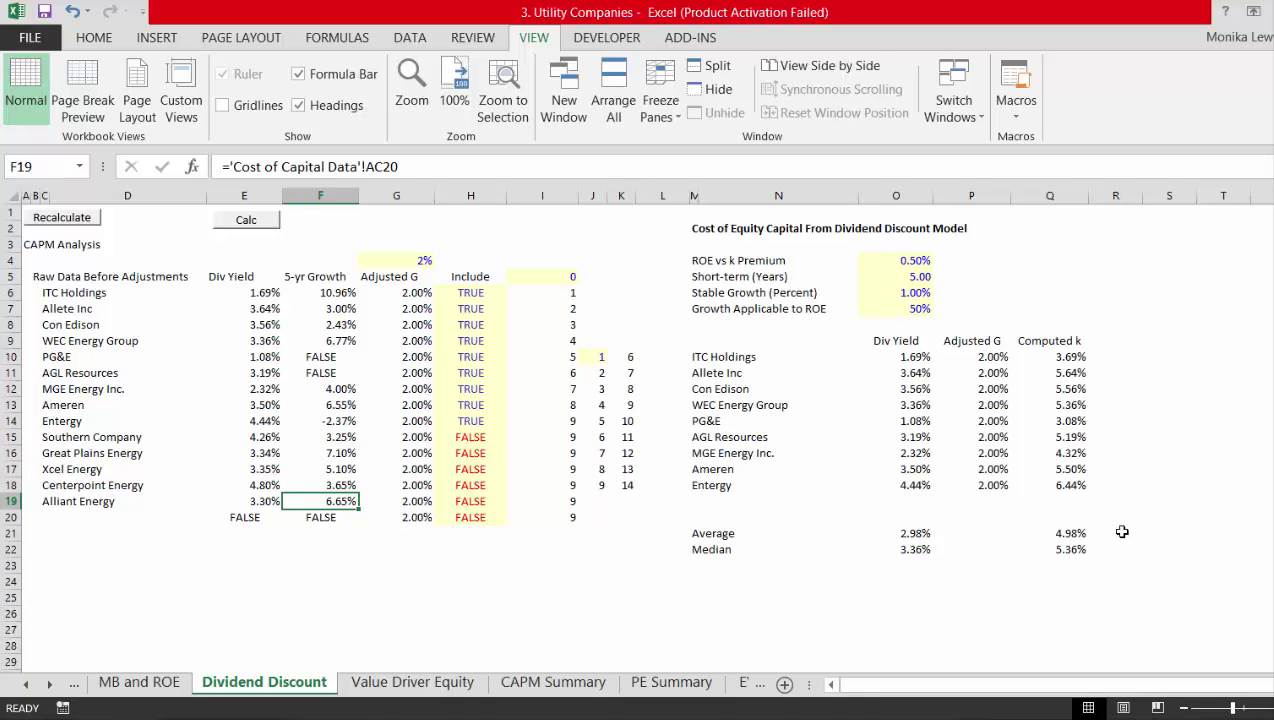
key(Right)
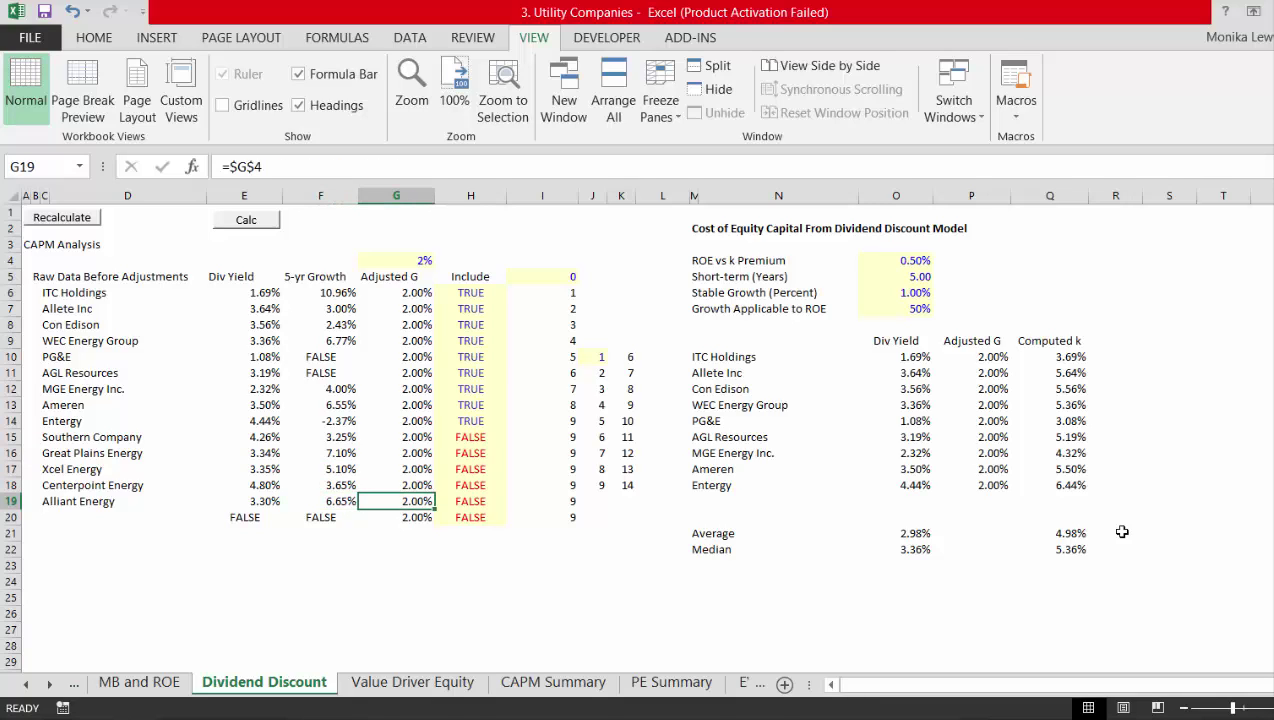
key(Up)
key(Up)
key(Up)
key(Up)
key(Up)
key(Up)
key(Up)
key(Up)
key(Up)
key(Up)
key(Up)
key(Up)
key(Left)
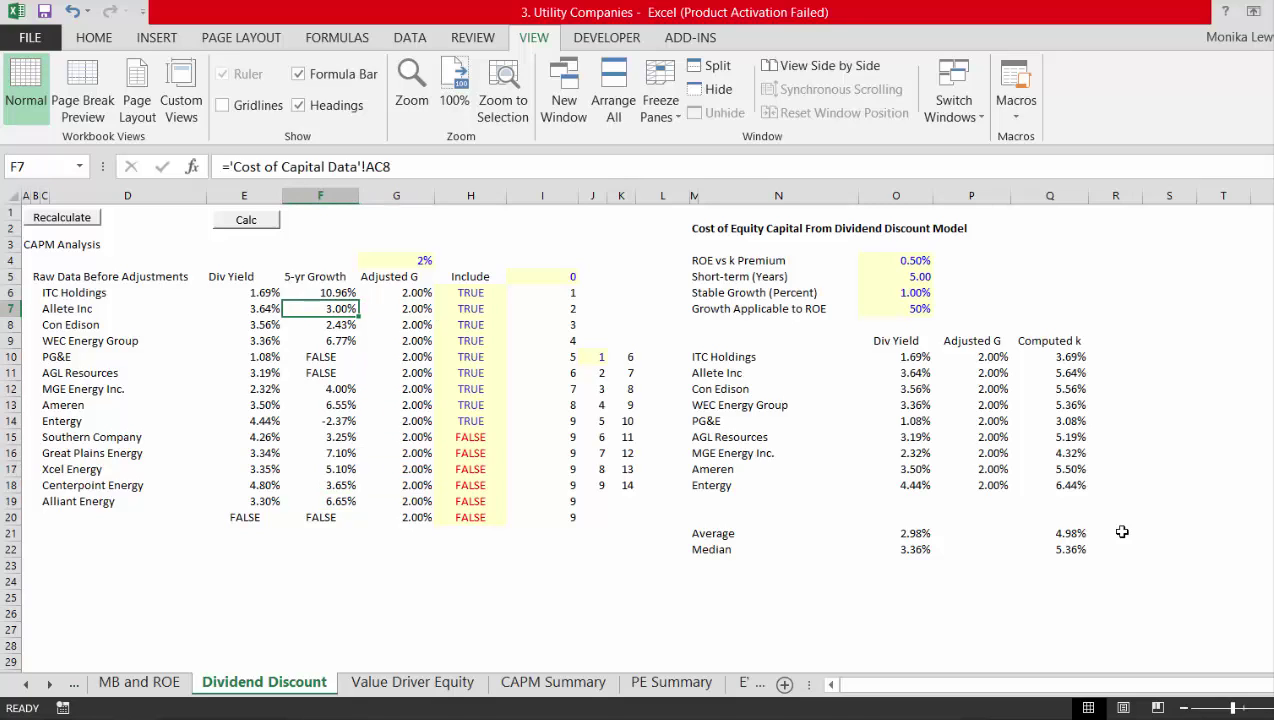
key(Down)
key(Down)
key(Down)
key(Down)
key(Down)
key(Down)
key(Down)
key(Down)
key(Down)
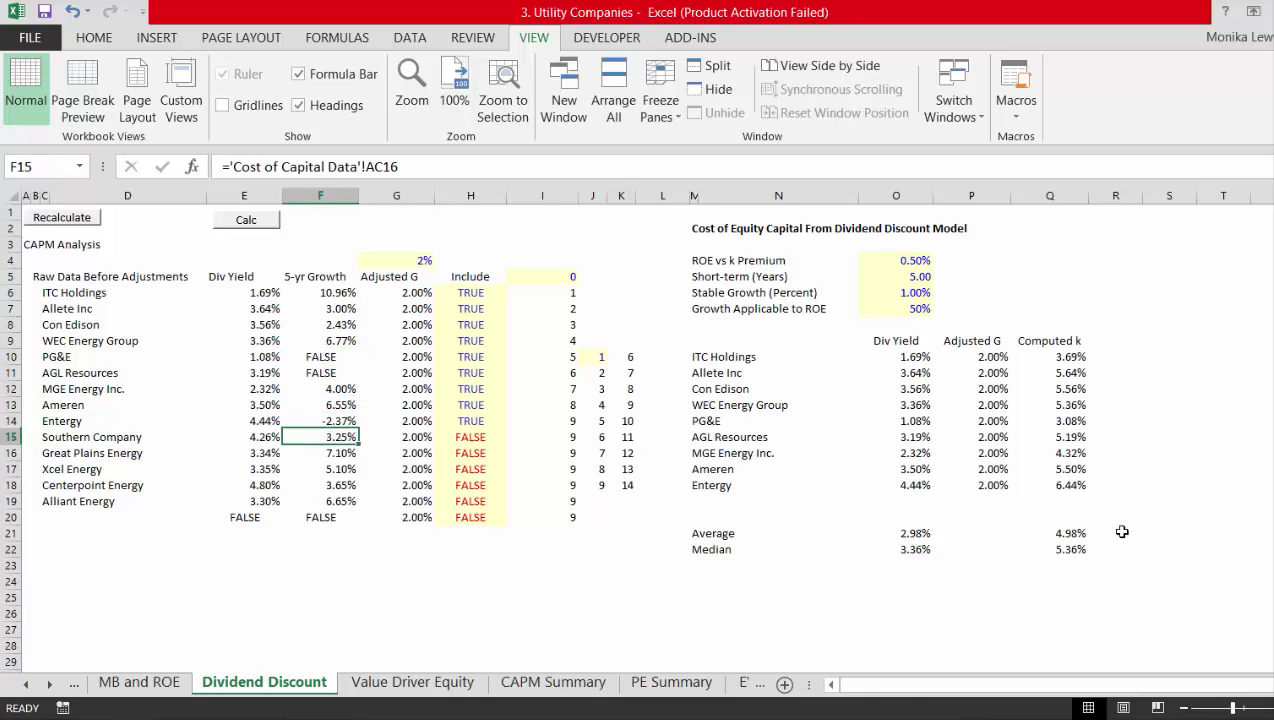
key(Left)
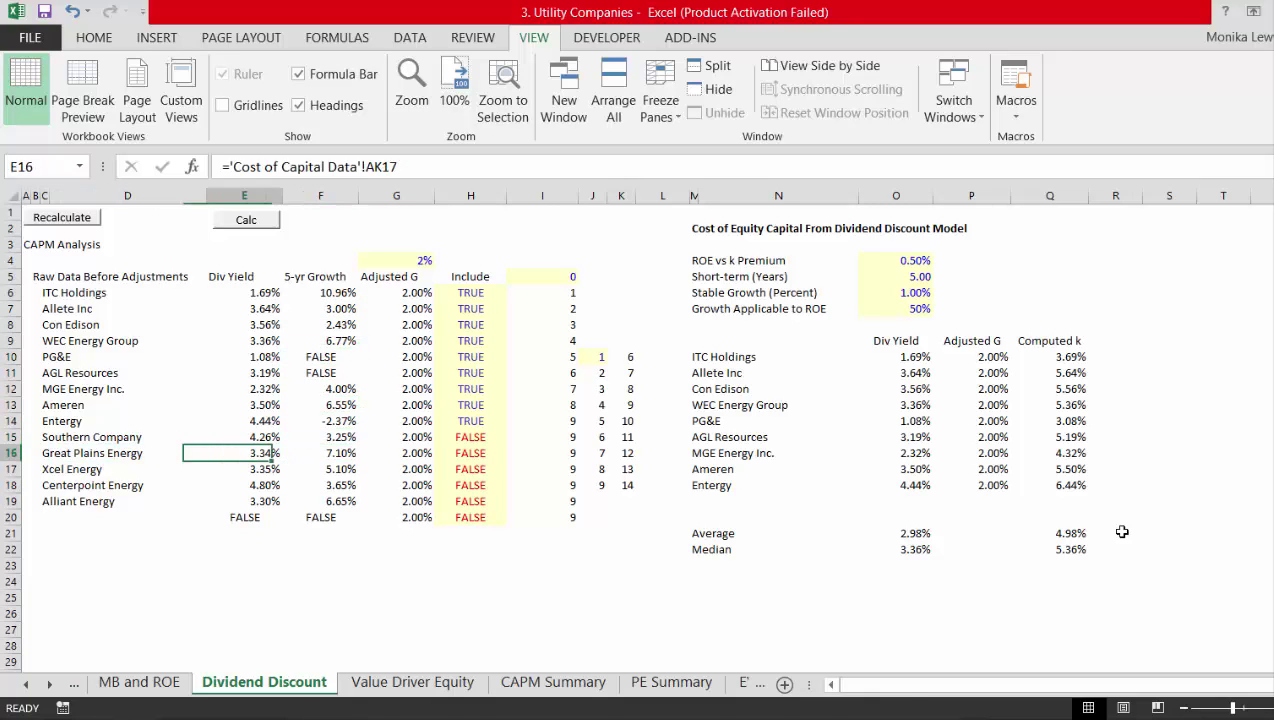
key(Right)
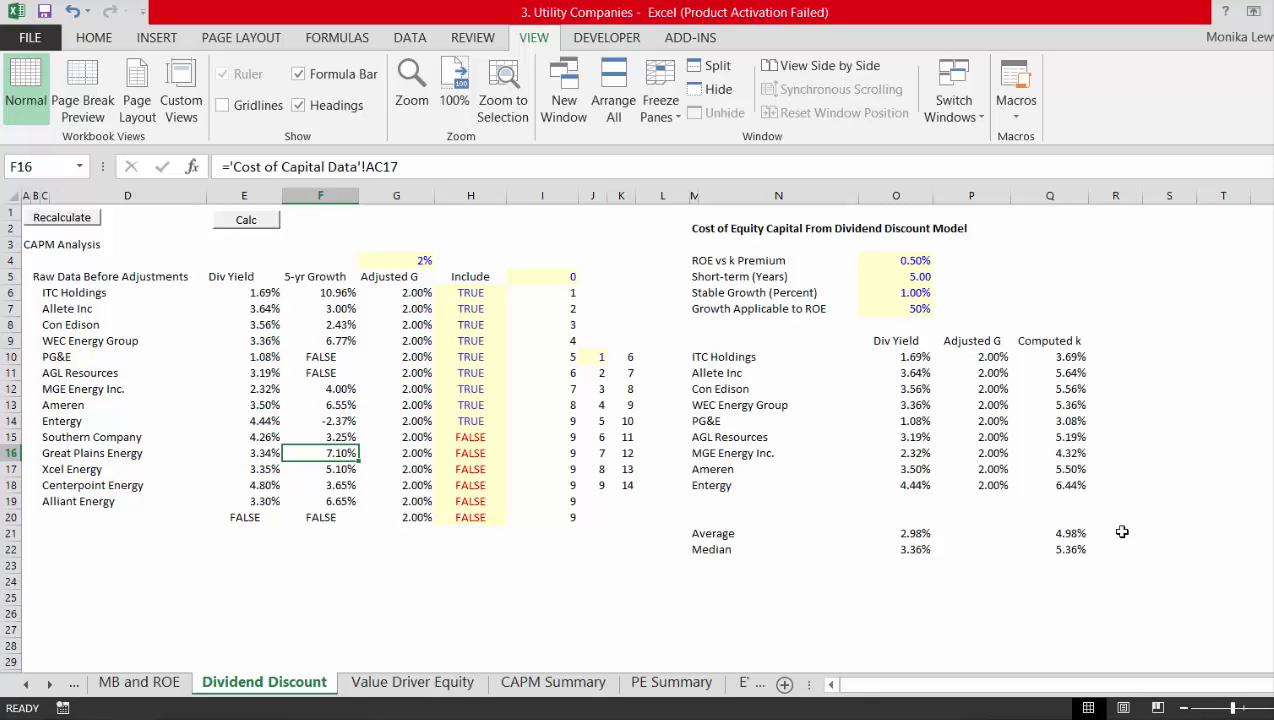
key(Right)
key(Up)
key(Up)
key(Up)
key(Up)
key(Up)
key(Up)
key(Up)
key(Up)
key(Up)
key(Up)
key(Up)
key(Up)
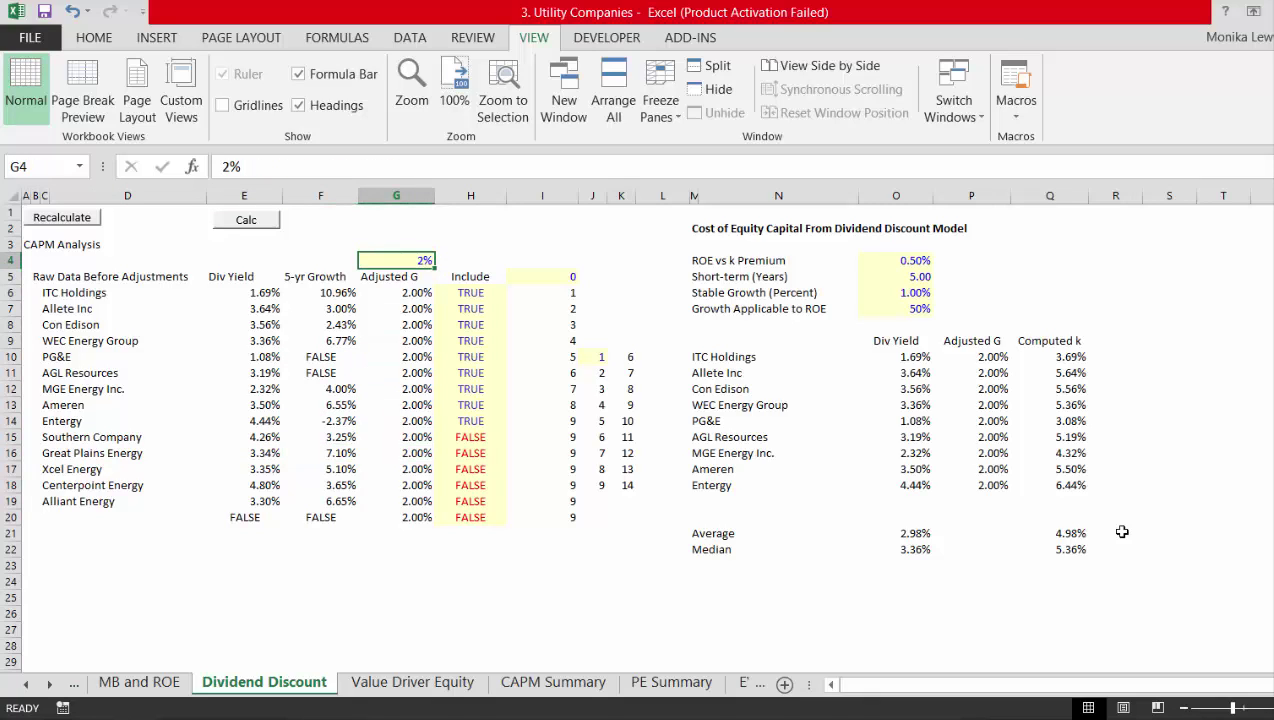
Set the growth cap in G4 to 10% and recalculate
text(10)
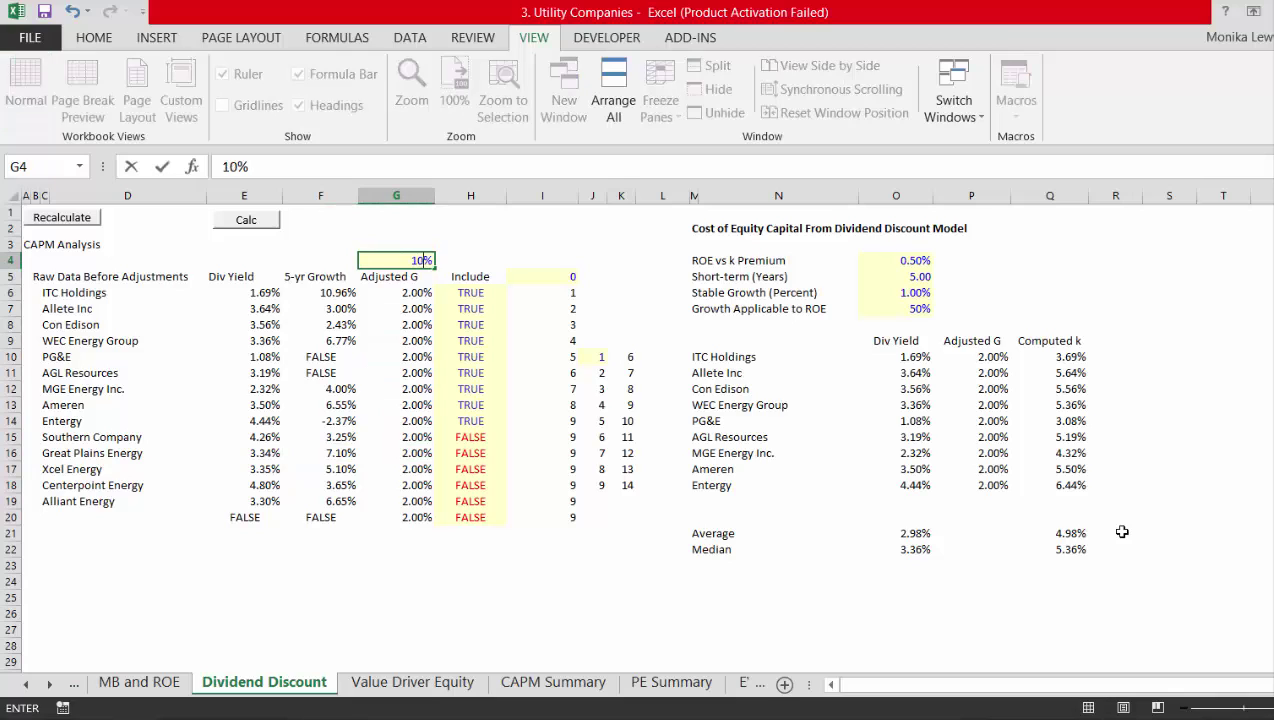
key(Return)
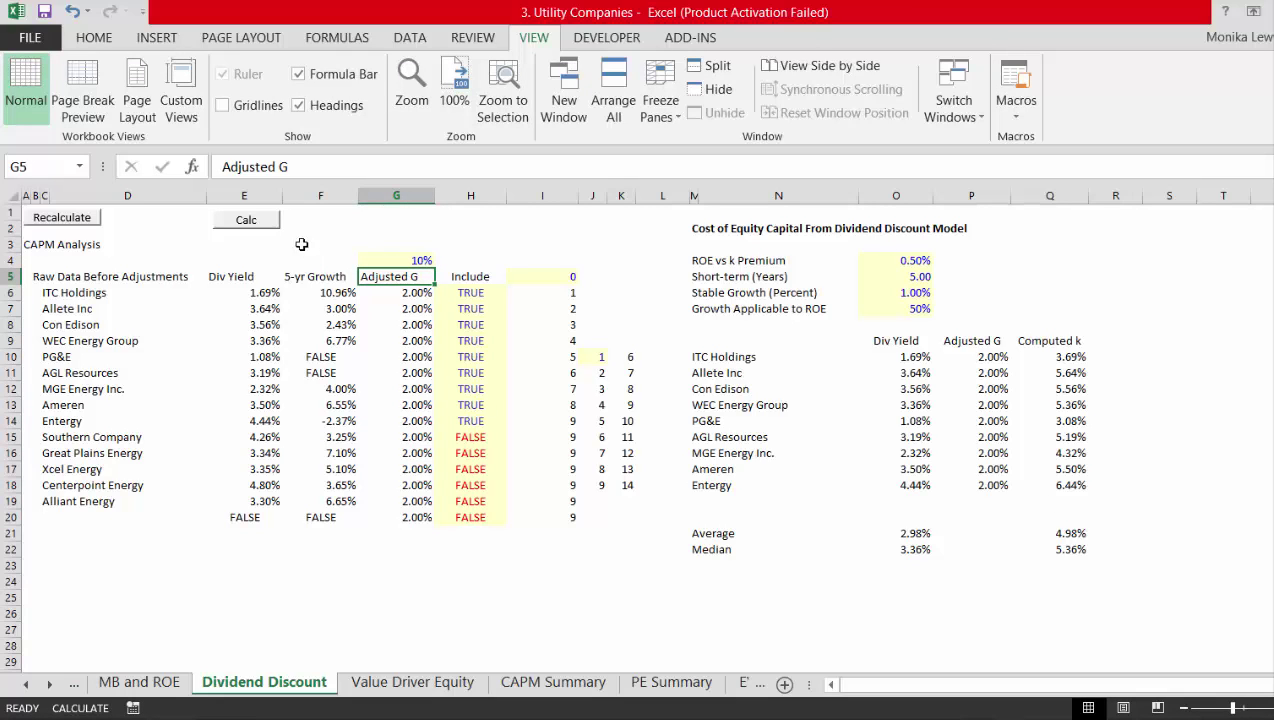
click(252, 226)
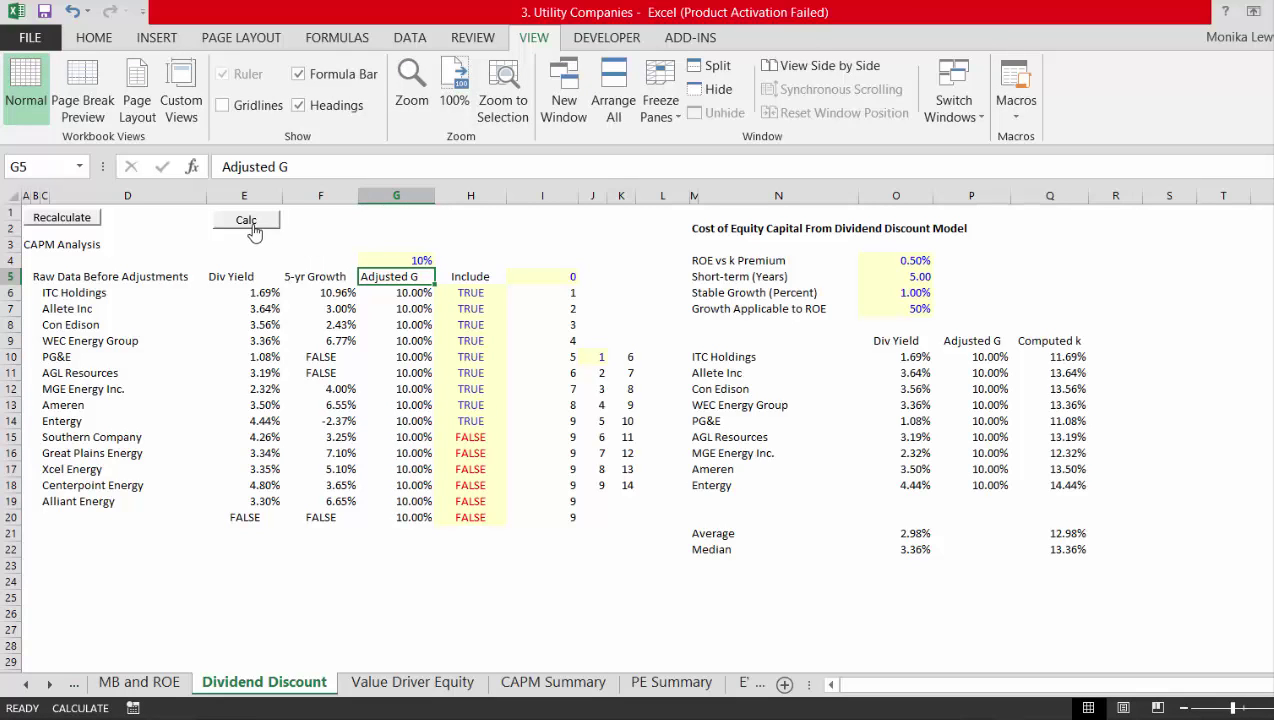
Cap ITC Holdings' Adjusted G in G6 with =MIN(5-yr growth, $G$4)
key(Left)
key(Right)
key(Down)
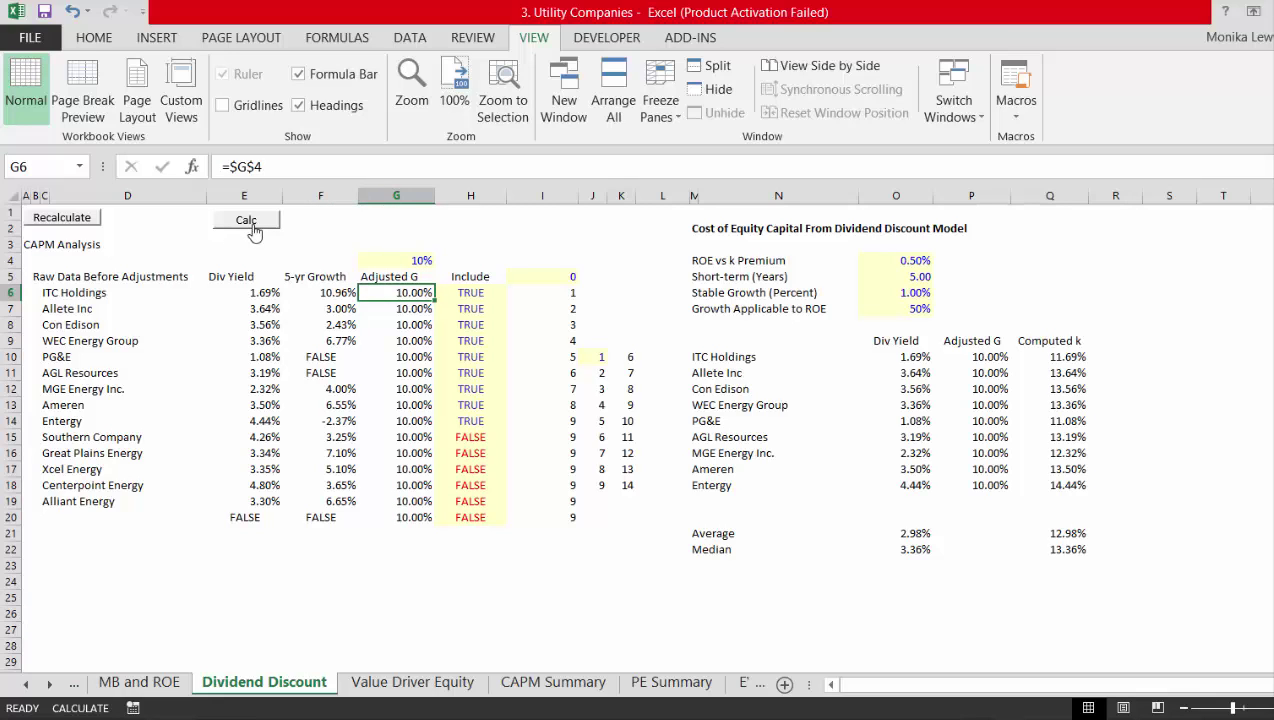
text(=min()
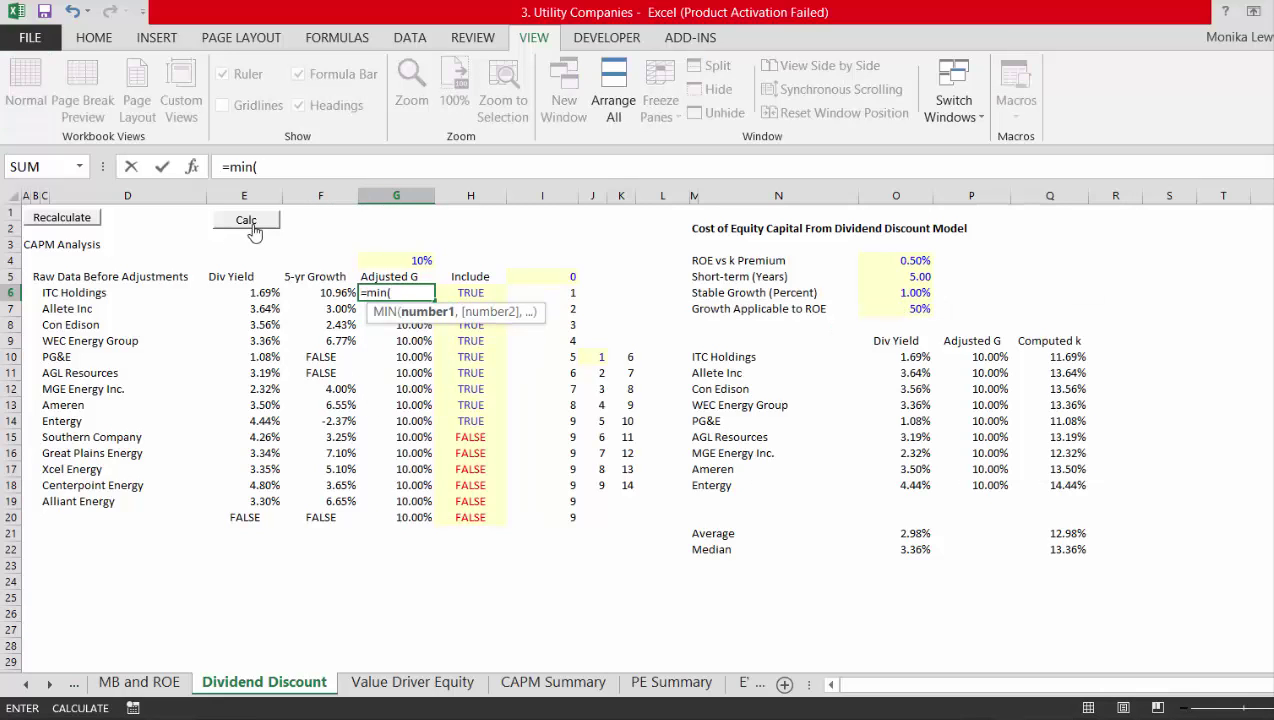
key(Left)
text(,)
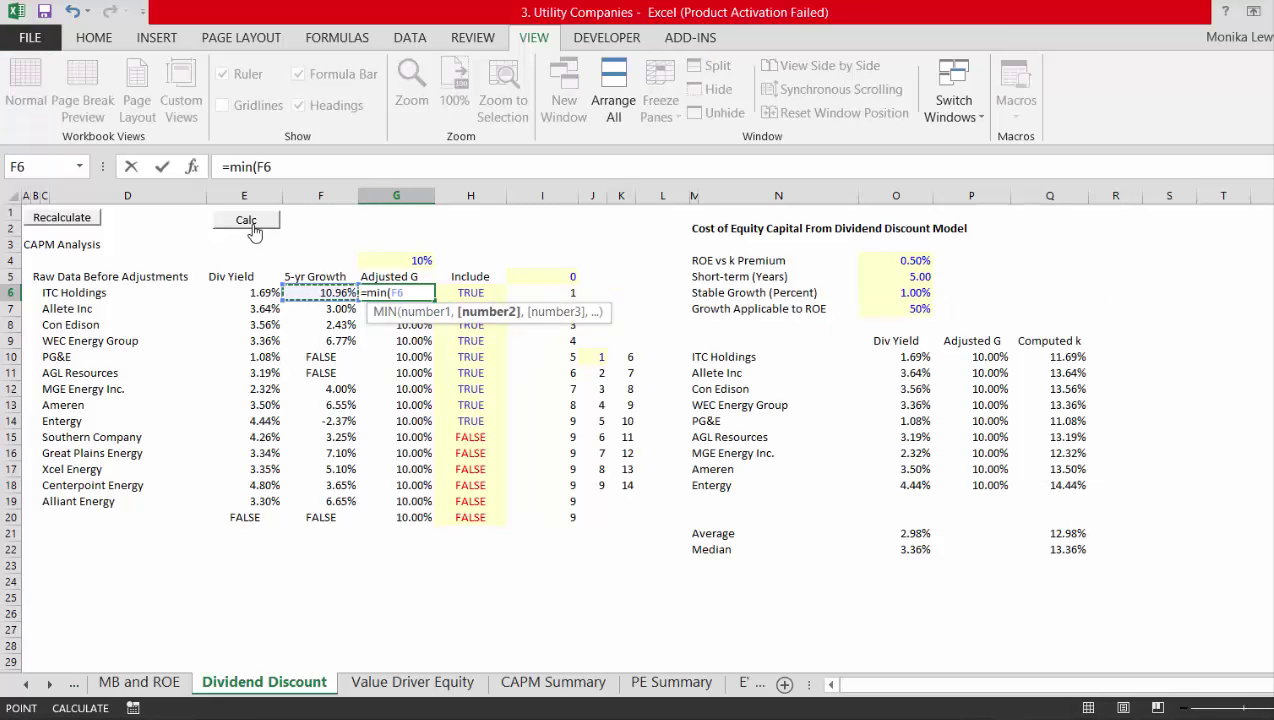
key(Up)
key(Up)
key(F4)
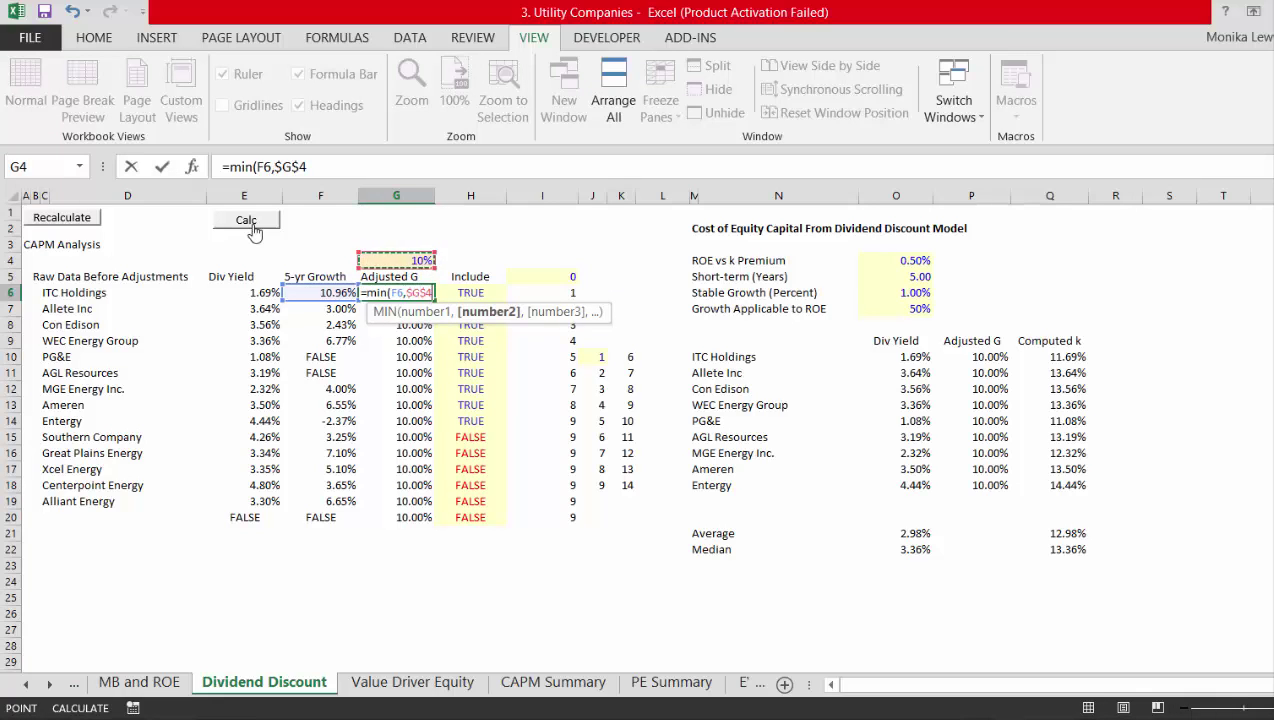
key(Return)
Fill the capped-growth formula down column G through row 20 and recalculate
key(Up)
key(shift+Down)
key(shift+Down)
key(shift+Down)
key(shift+Down)
key(shift+Down)
key(shift+Down)
key(shift+Down)
key(shift+Down)
key(shift+Down)
key(shift+Down)
key(shift+Down)
key(shift+Down)
key(shift+Down)
key(shift+Down)
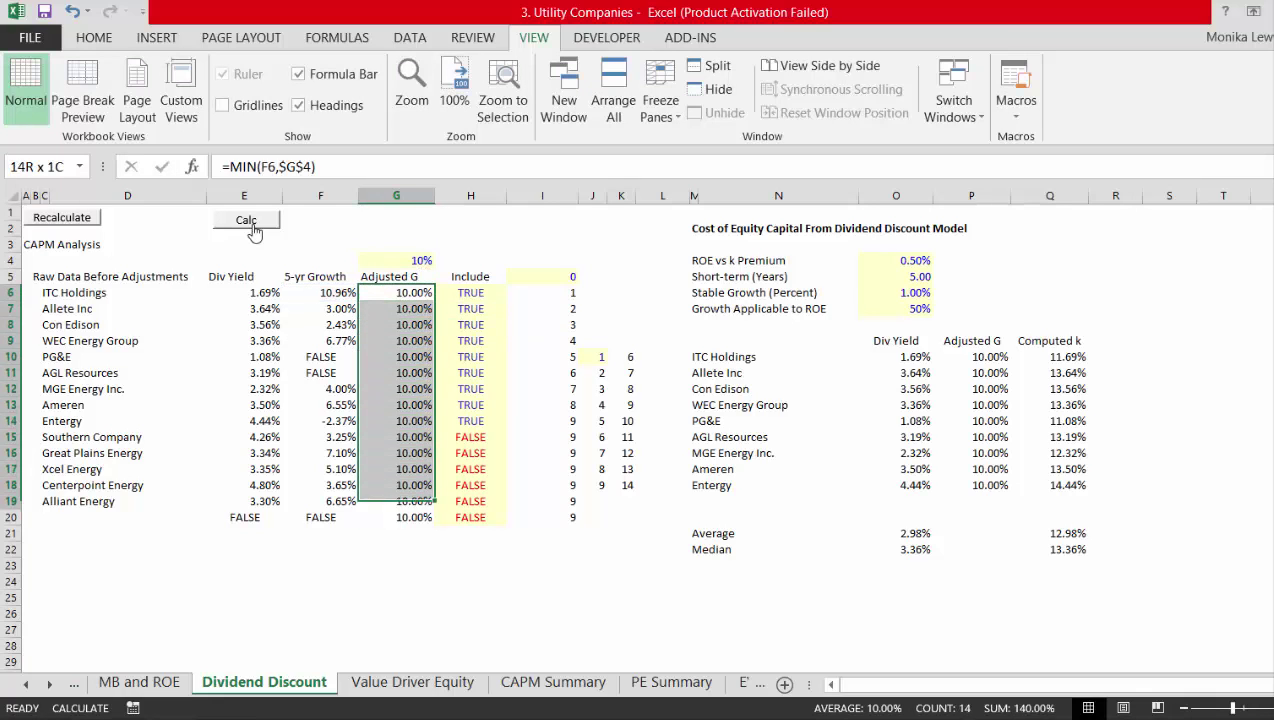
key(ctrl+d)
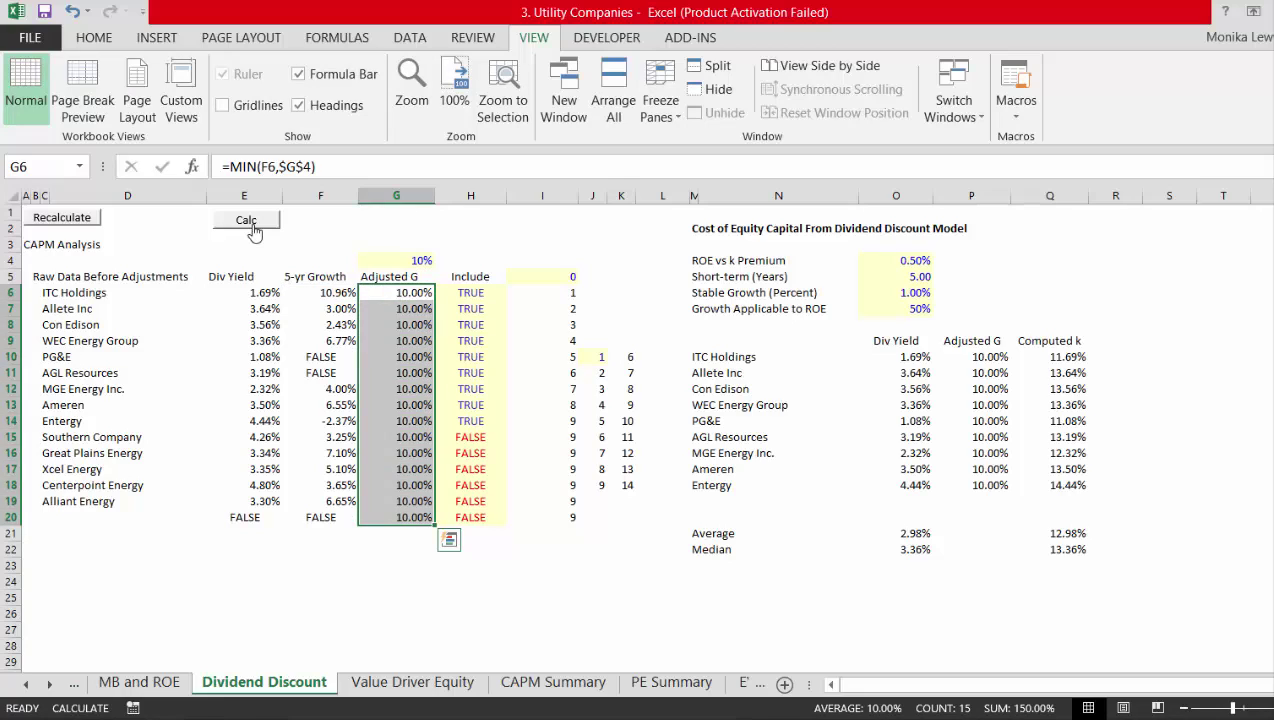
click(254, 229)
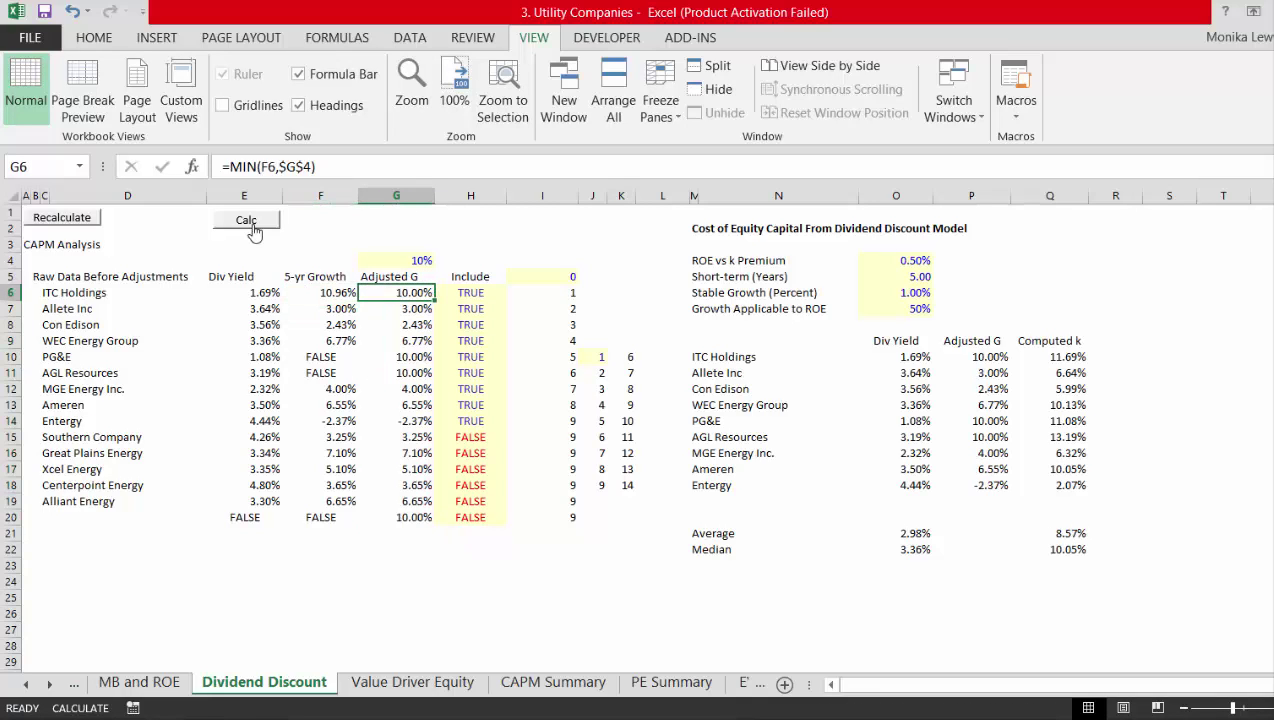
Change the growth cap value in G4 to 2%
key(Up)
key(Up)
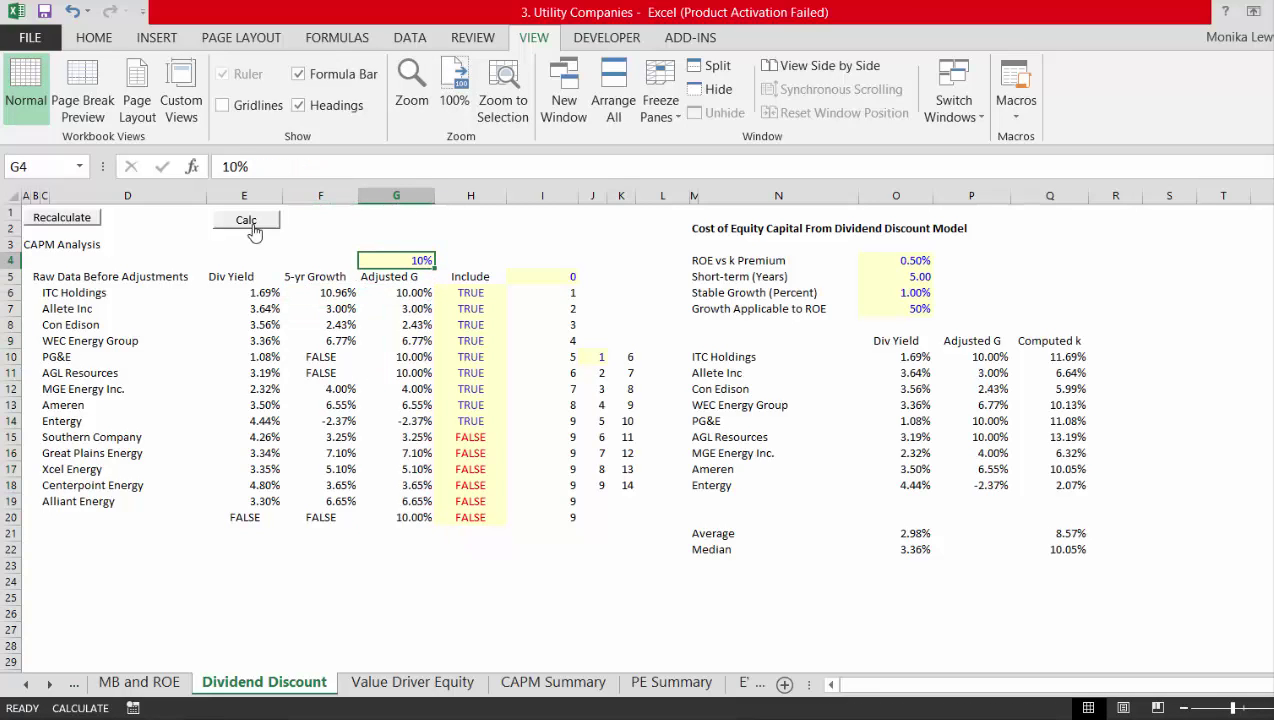
text(2)
key(Return)
key(Up)
Recalculate and review Entergy's capped growth and results row
click(250, 222)
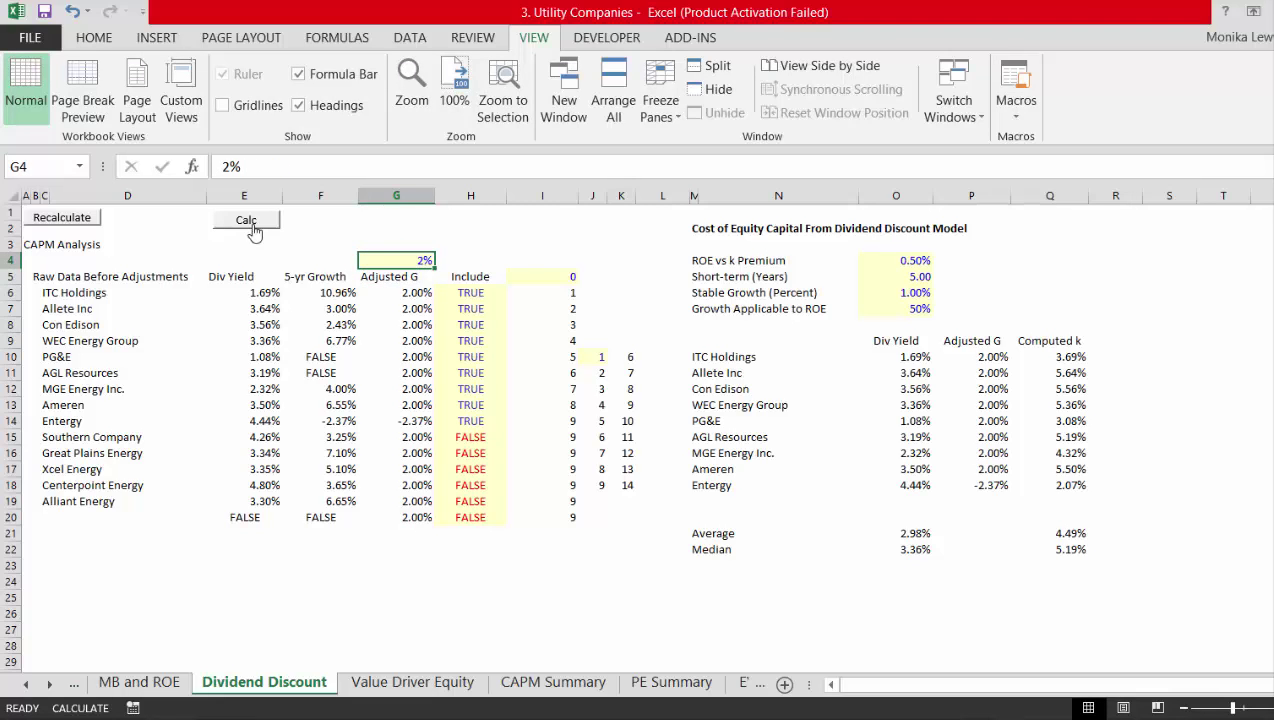
key(Down)
key(Down)
key(Down)
key(Down)
key(Down)
key(Down)
key(Down)
key(Down)
key(Down)
key(Down)
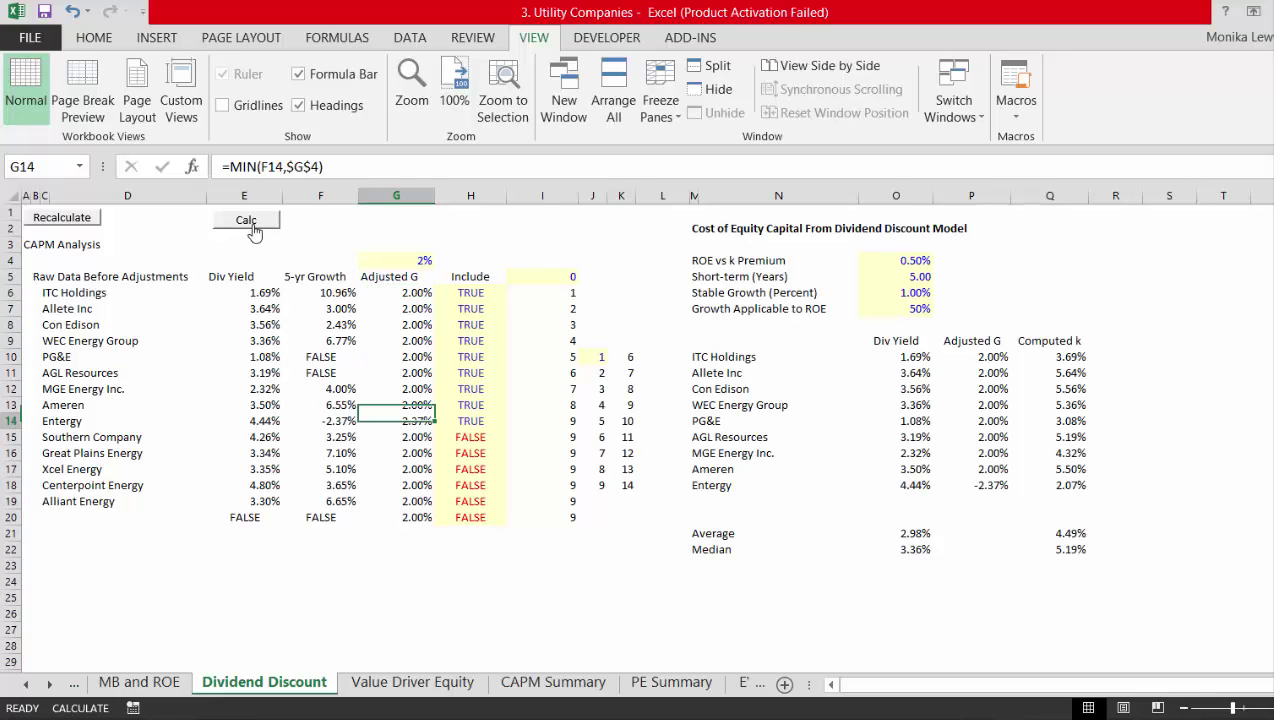
key(Right)
key(Right)
key(Right)
key(Right)
key(Right)
key(Right)
key(Right)
key(Right)
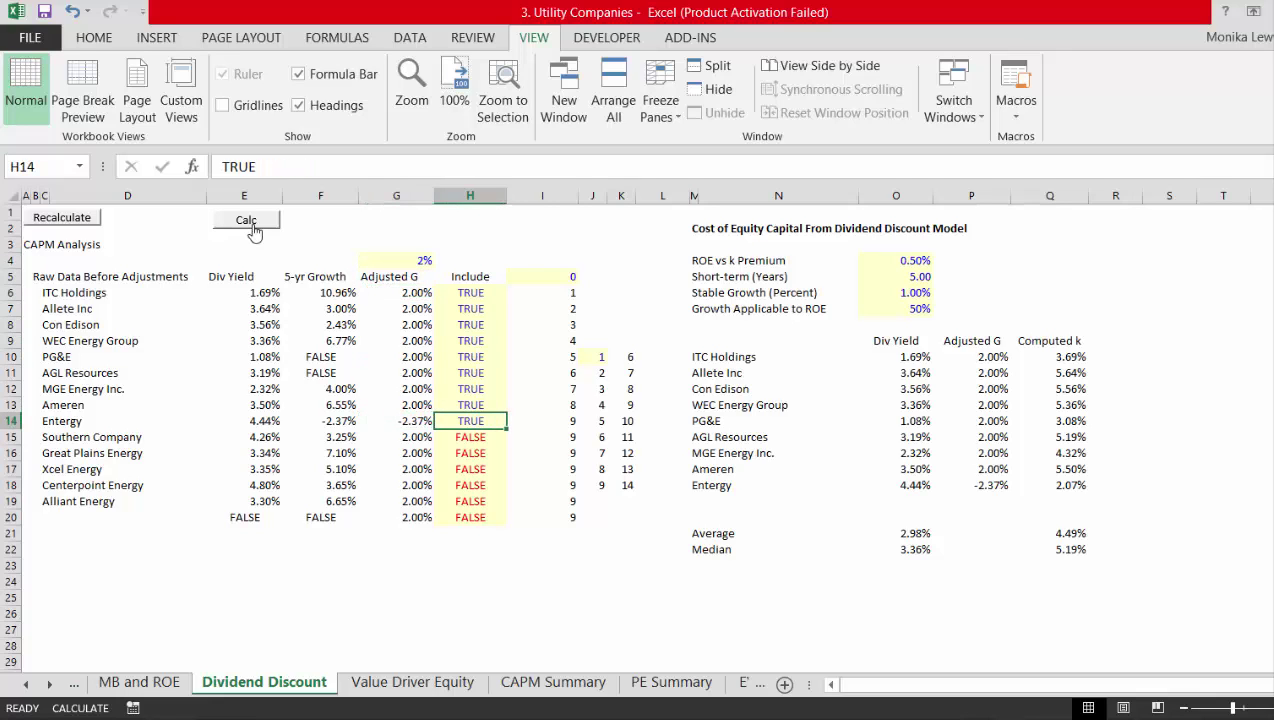
key(Left)
key(Left)
key(Left)
key(Up)
Clear the four ROE vs k Premium input cells (M4:O7)
key(Up)
key(Up)
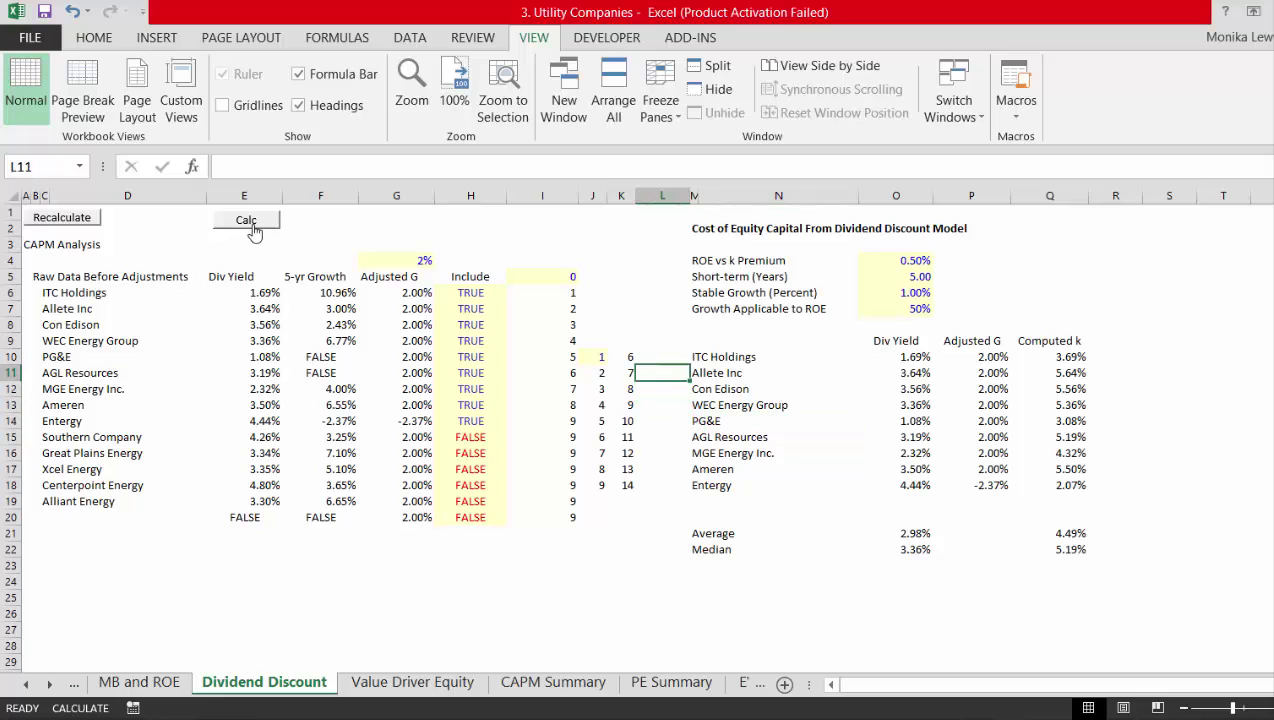
key(Left)
key(Up)
key(Up)
key(Up)
key(Up)
key(Up)
key(Up)
key(Up)
key(Up)
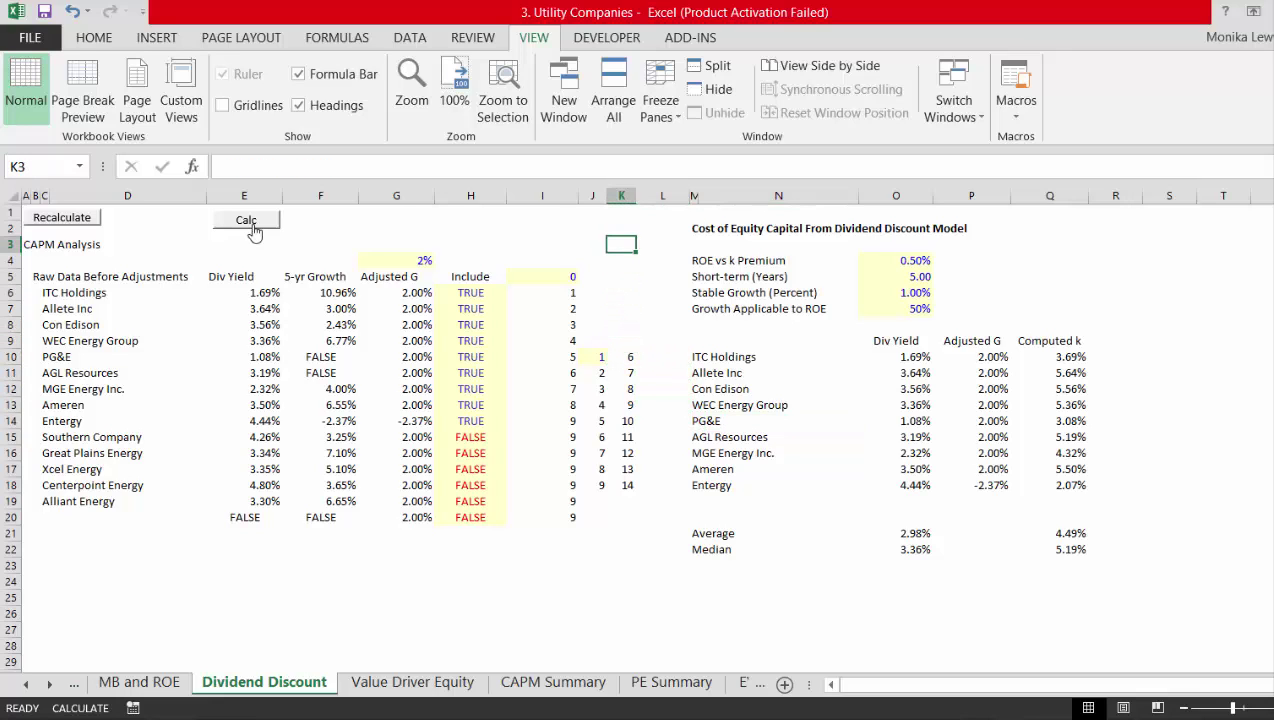
key(Right)
key(Right)
key(Up)
key(Down)
key(Down)
key(shift+Right)
key(shift+Right)
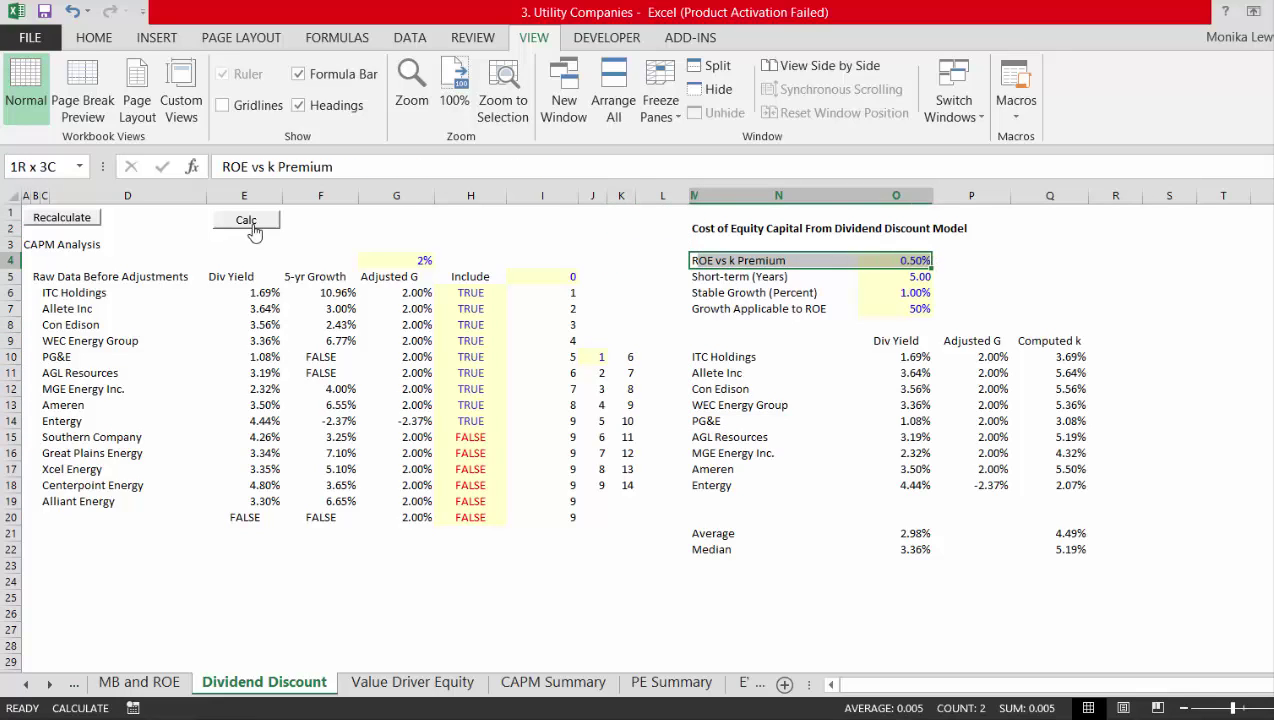
key(shift+Down)
key(shift+Down)
key(shift+Down)
key(Delete)
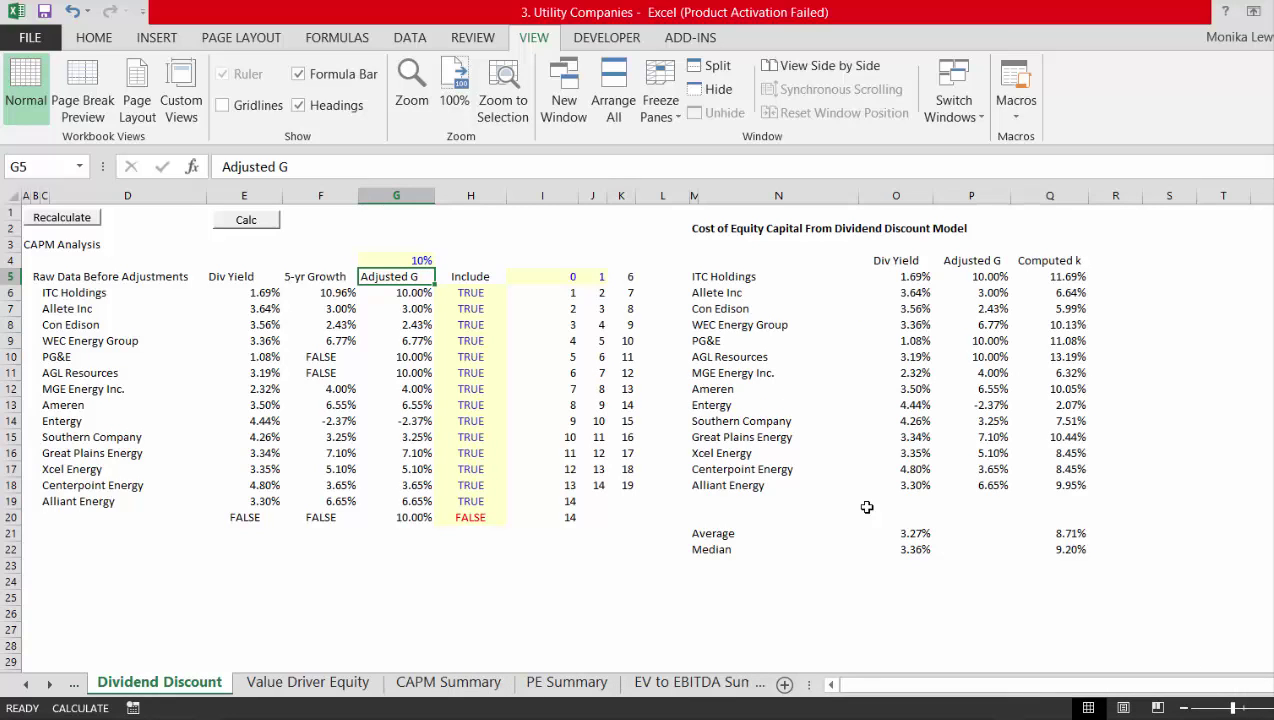
Review the MIN growth-cap formulas down column G, comparing PG&E's raw and capped growth
key(Up)
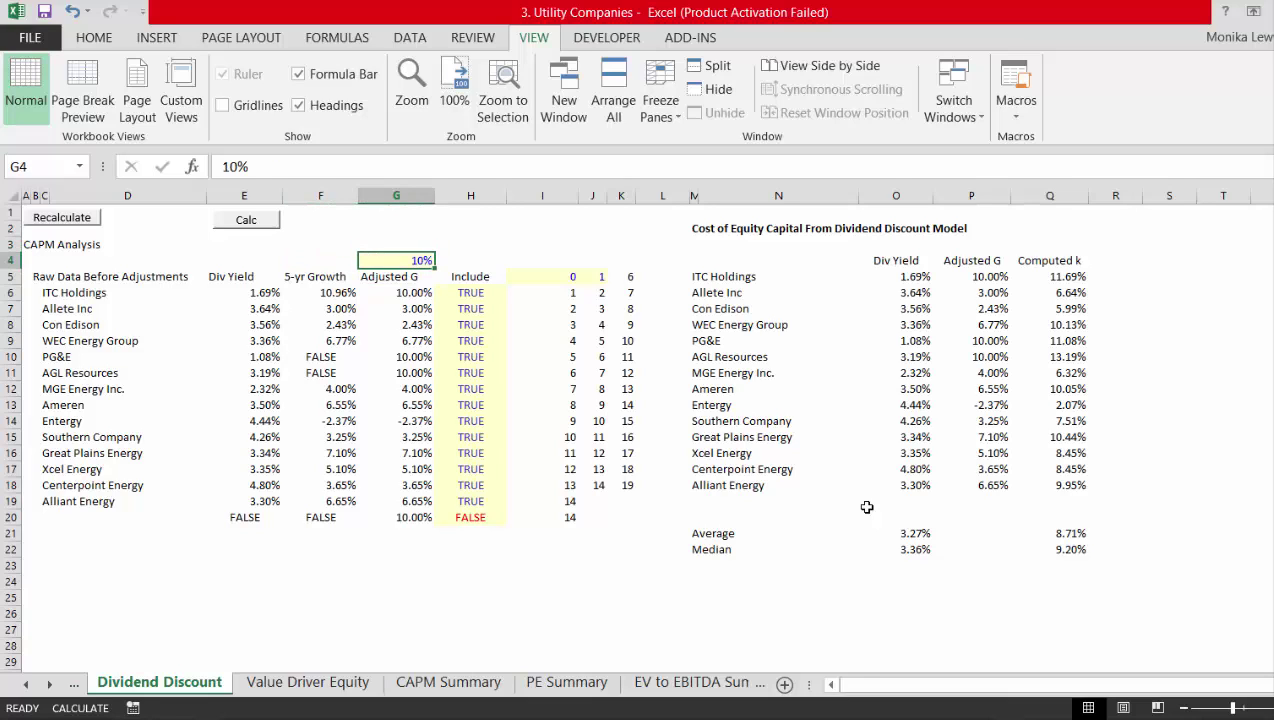
key(Down)
key(Down)
key(Down)
key(Down)
key(Down)
key(Down)
key(Down)
key(Down)
key(Down)
key(Down)
key(Down)
key(Down)
key(Down)
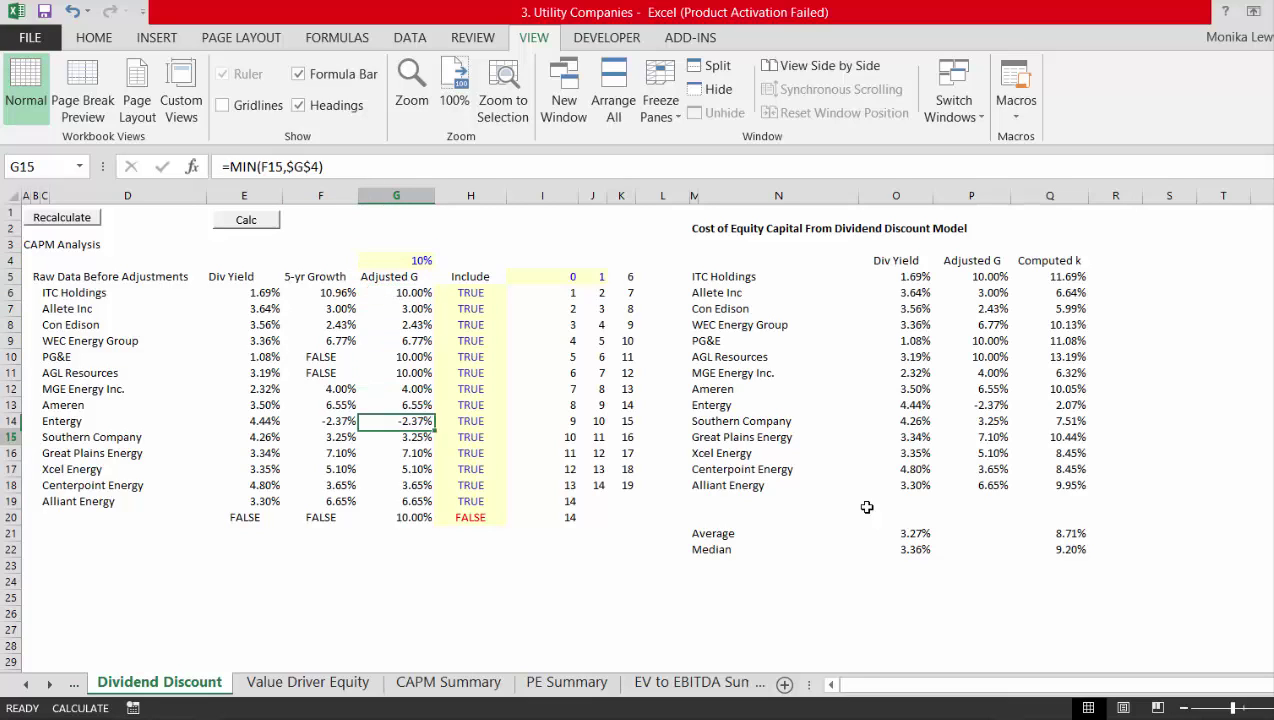
key(Up)
key(Up)
key(Up)
key(Up)
key(Up)
key(Up)
key(Up)
key(Up)
key(Up)
key(Down)
key(Down)
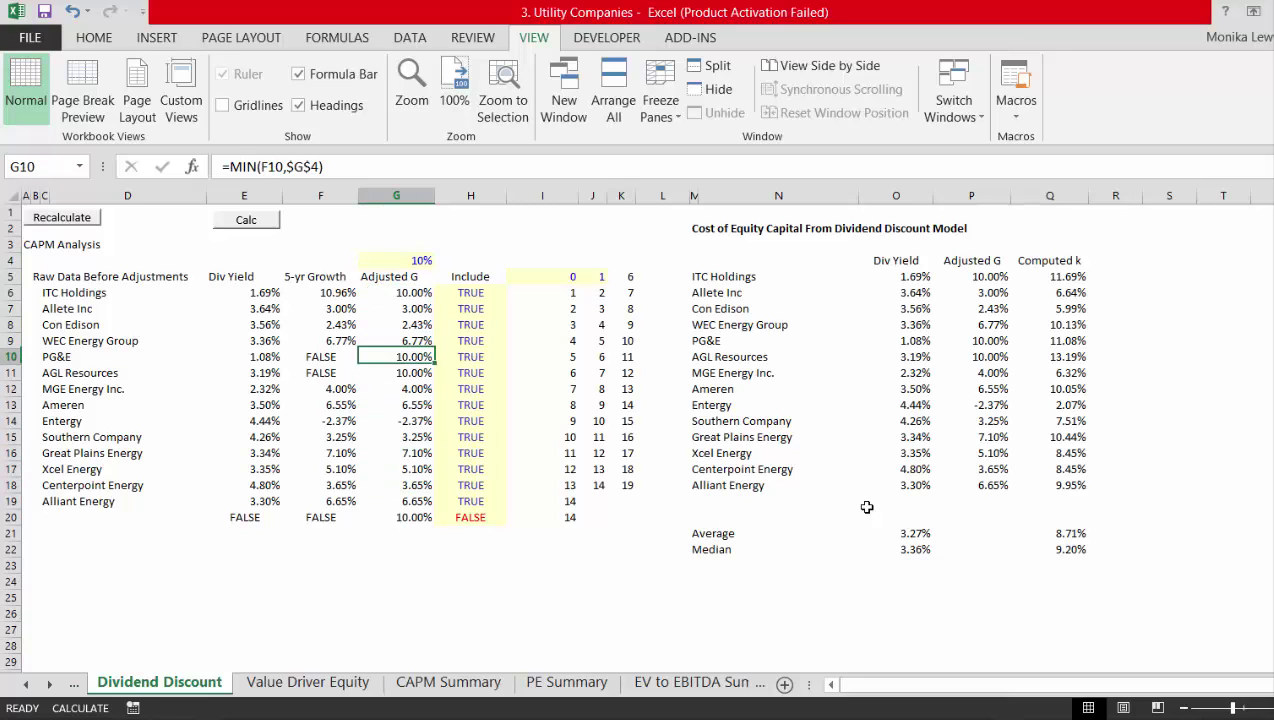
key(Left)
key(Right)
key(Left)
key(Right)
key(Right)
key(Right)
key(Right)
key(Right)
key(Right)
key(Right)
key(Right)
key(Right)
key(Right)
key(Right)
key(Right)
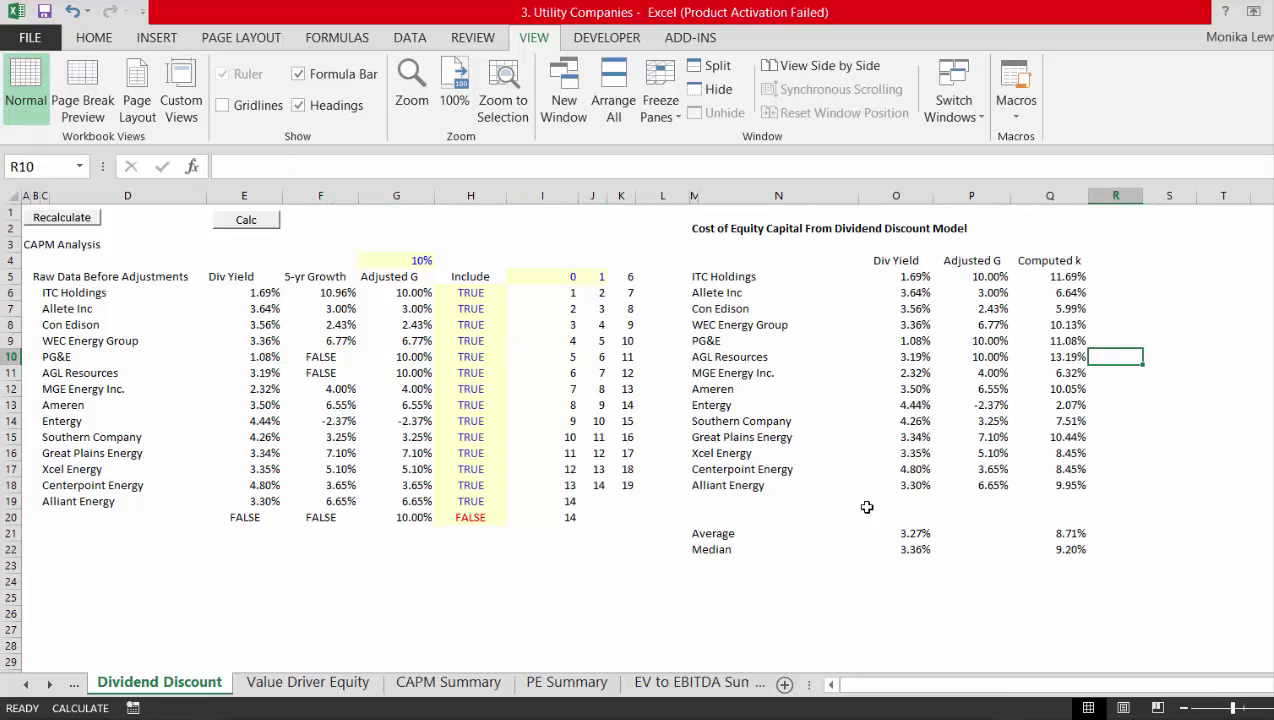
key(Left)
key(Left)
Enter 2% as the growth cap in G4
key(Up)
key(Left)
key(Left)
key(Left)
key(Left)
key(Left)
key(Left)
key(Left)
key(Left)
key(Left)
key(Left)
key(Left)
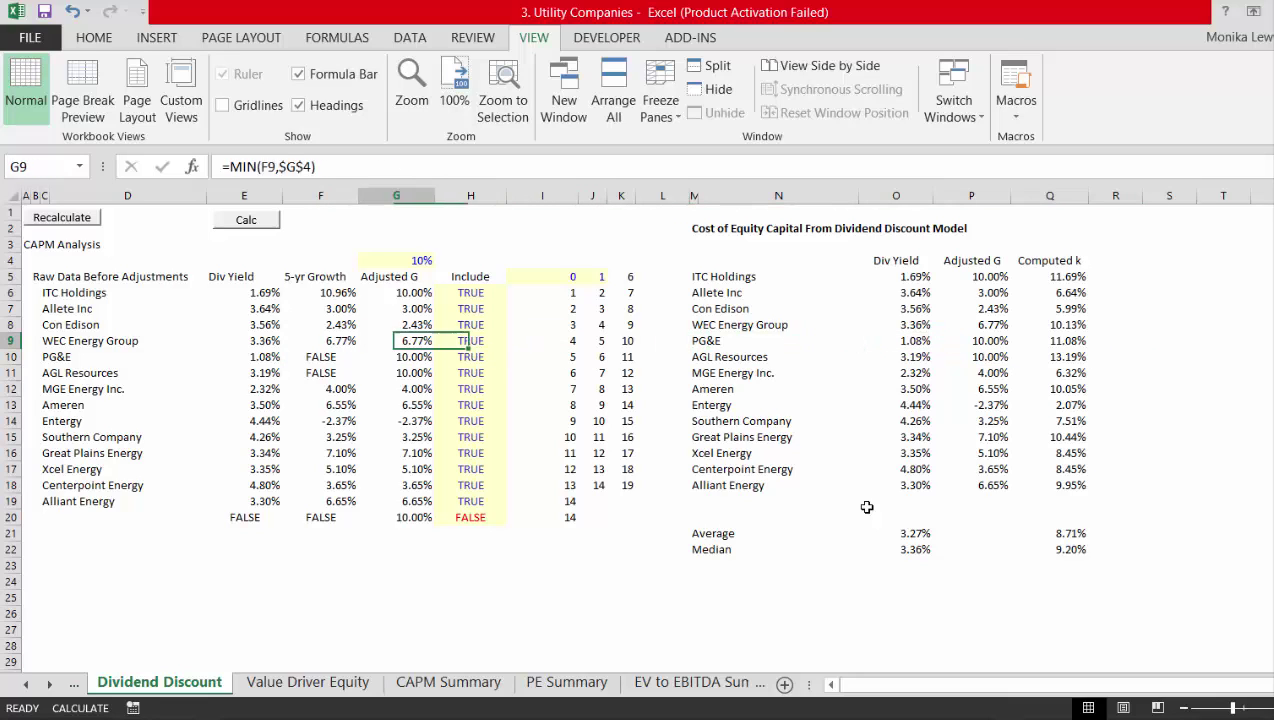
key(Up)
key(Up)
key(Up)
key(Up)
key(Up)
key(Right)
key(Right)
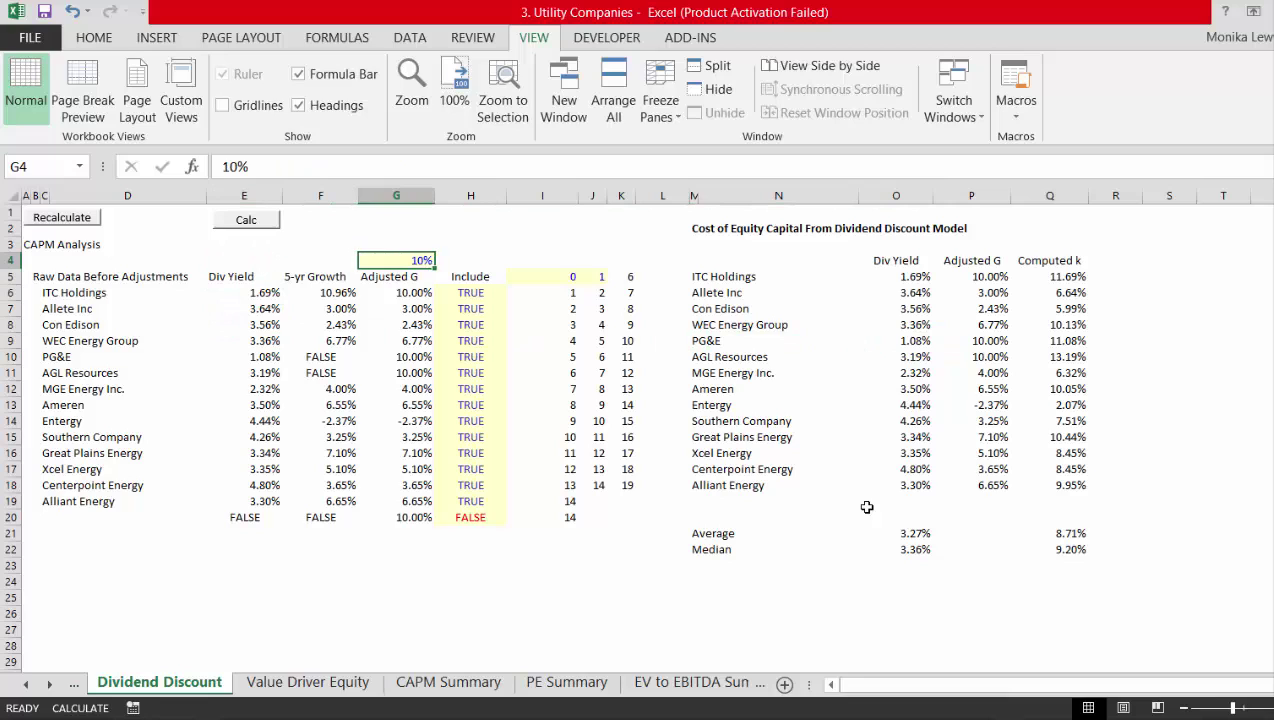
text(2)
key(Return)
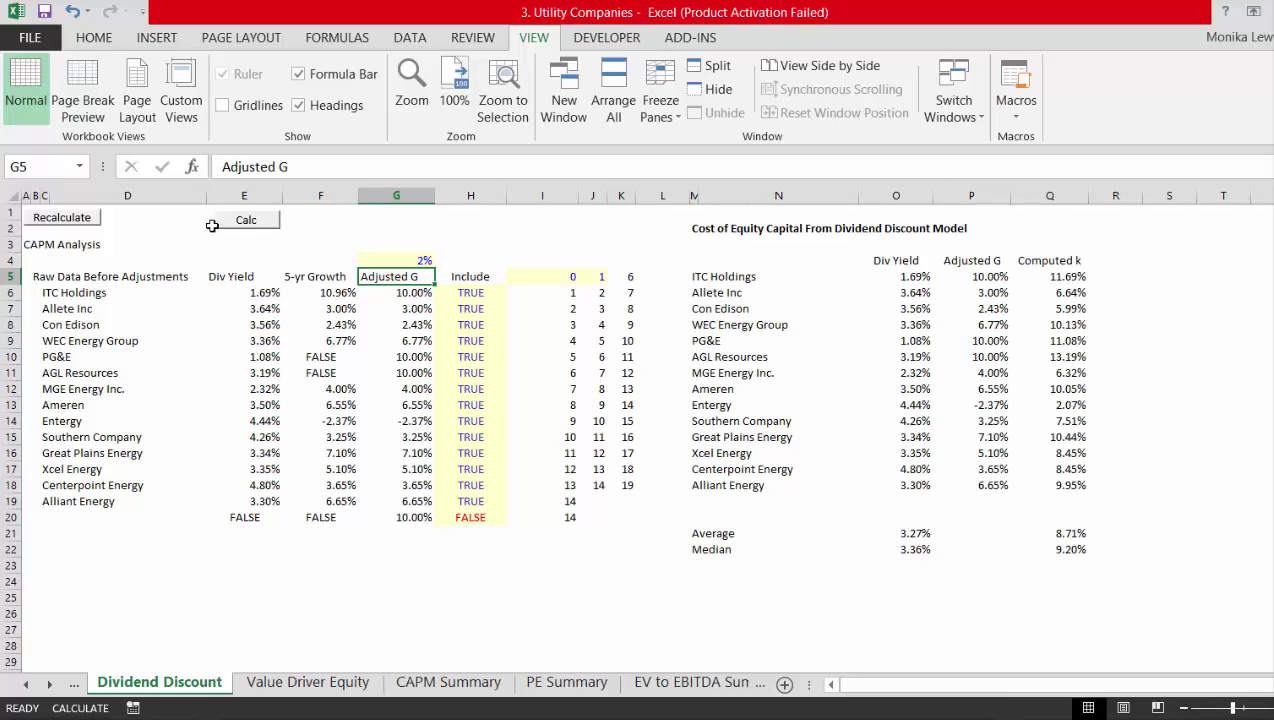
Recalculate at the 2% cap and review the Computed k average and median formulas
click(253, 224)
key(Right)
key(Right)
key(Right)
key(Right)
key(Right)
key(Right)
key(Right)
key(Right)
key(Right)
key(Right)
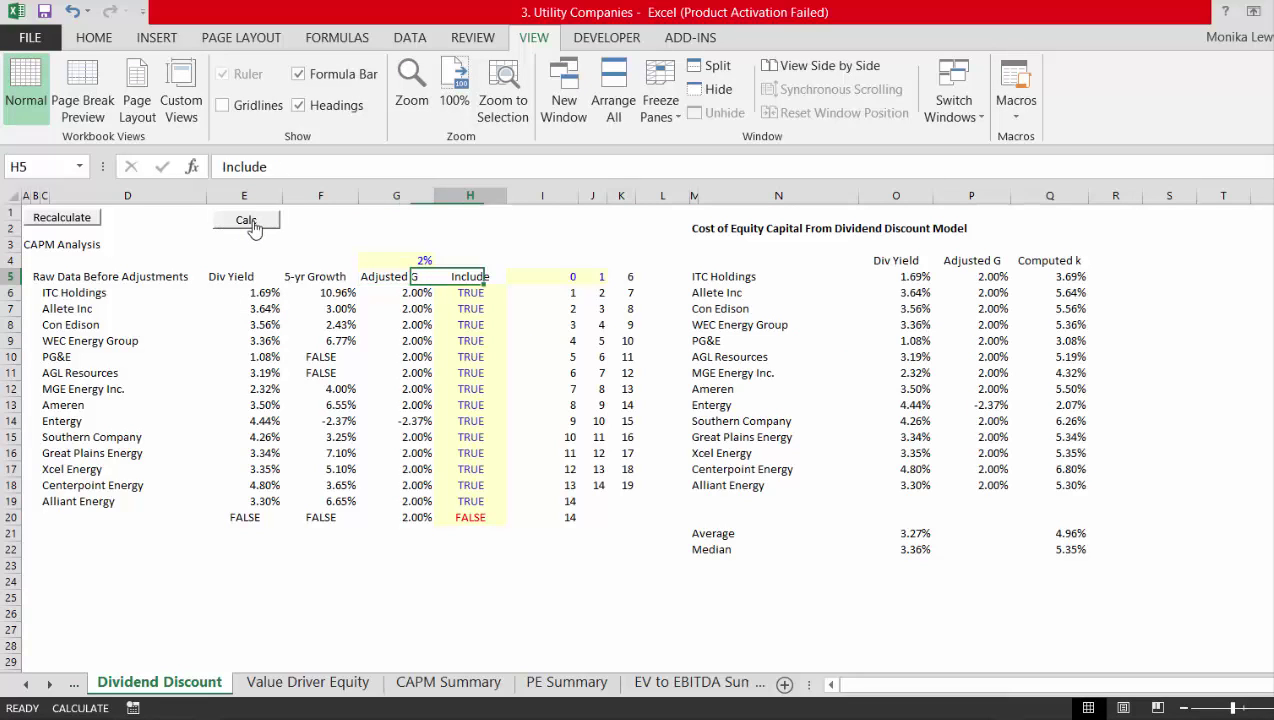
key(Down)
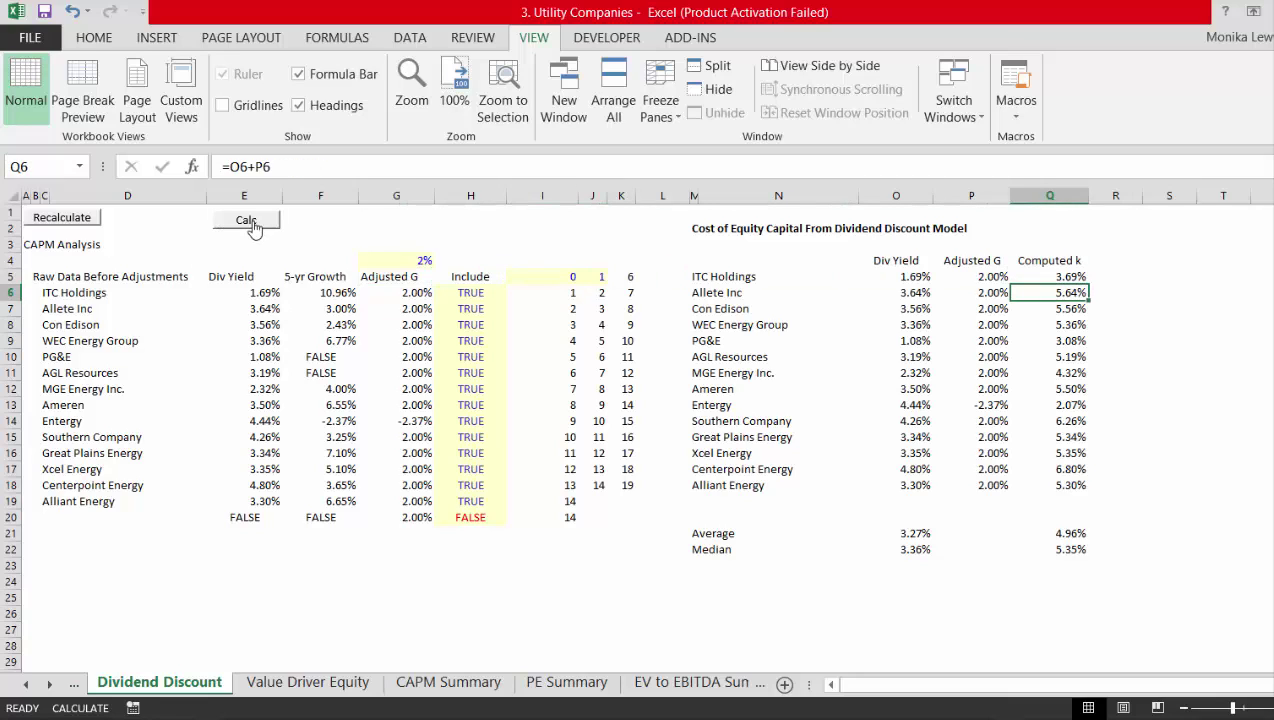
key(Down)
key(Down)
key(Down)
key(Down)
key(Down)
key(Down)
key(Down)
key(Down)
key(Down)
key(Down)
key(Down)
key(Down)
key(Down)
key(Down)
key(Down)
key(Down)
key(Left)
key(Left)
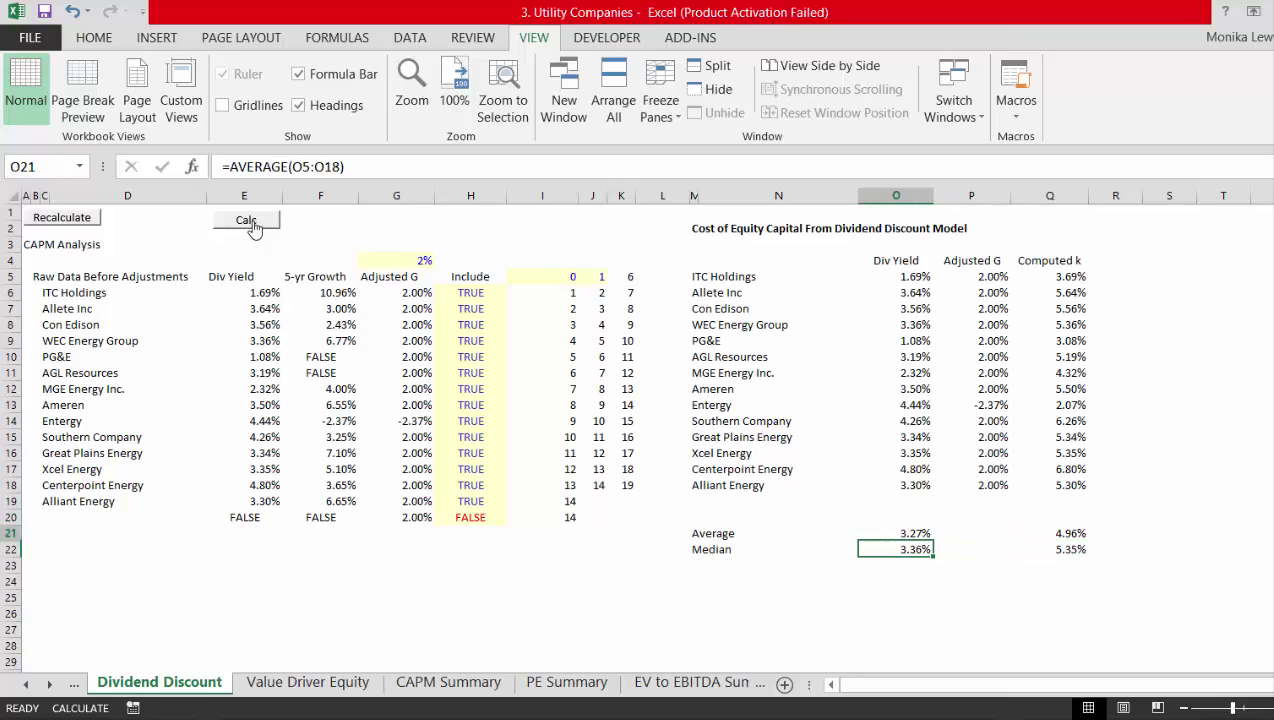
key(Up)
key(Right)
key(Right)
Save the workbook and switch to the Value Driver Equity sheet
key(Down)
key(Down)
key(Left)
key(Left)
key(Left)
key(Left)
key(Left)
key(Left)
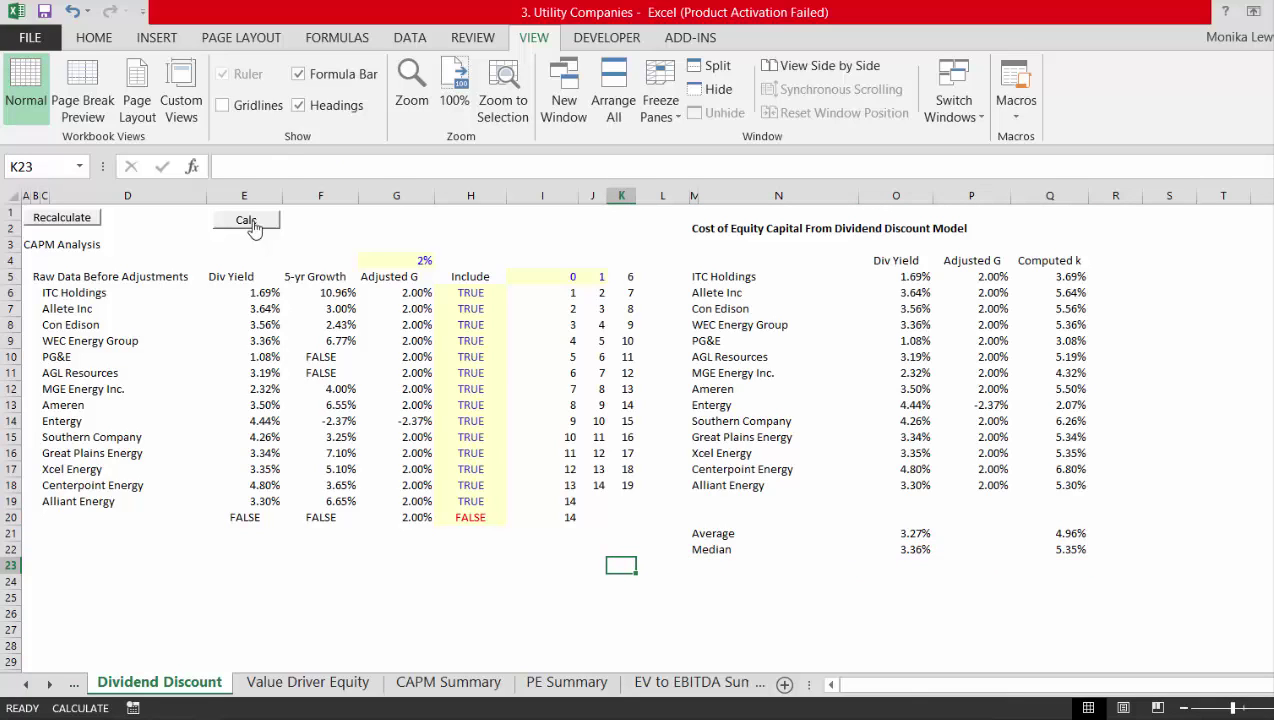
key(ctrl+s)
key(ctrl+Page_Down)
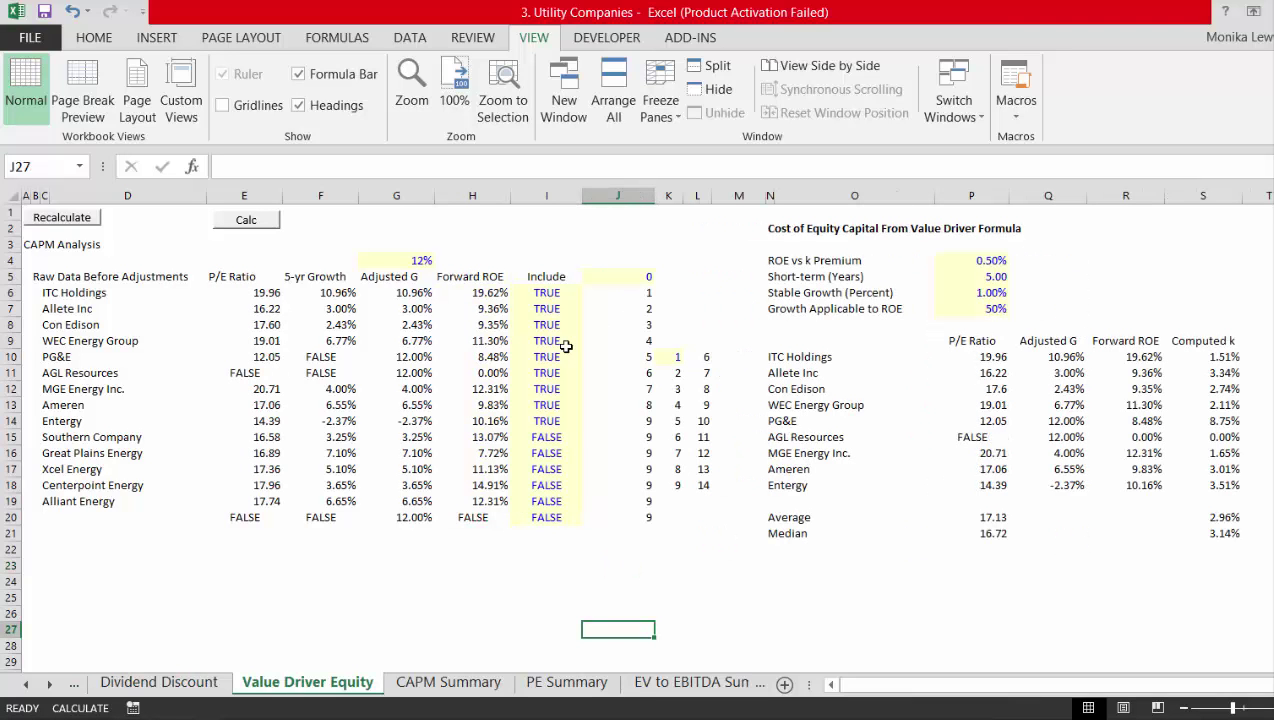
Write the note 'PE = (1-g/roe)/(k-g)' in C22
click(373, 556)
key(Left)
key(Left)
key(Left)
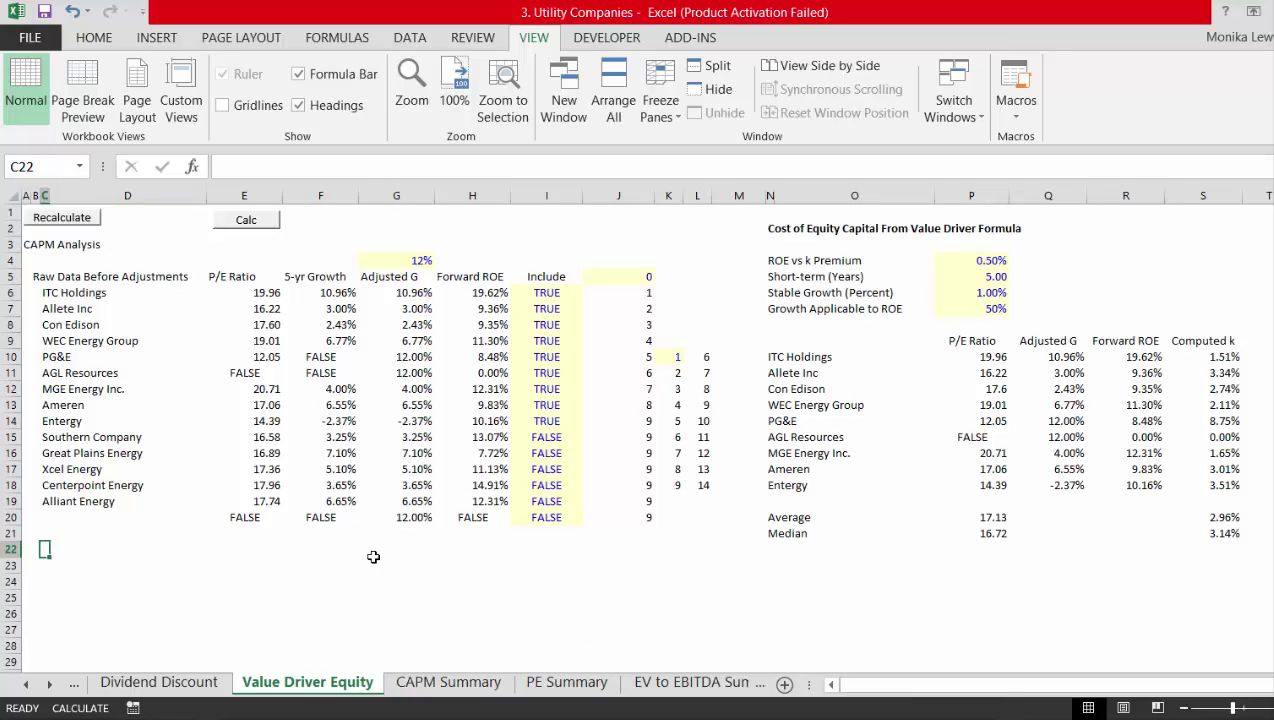
key(Left)
key(Right)
key(Left)
text(p/)
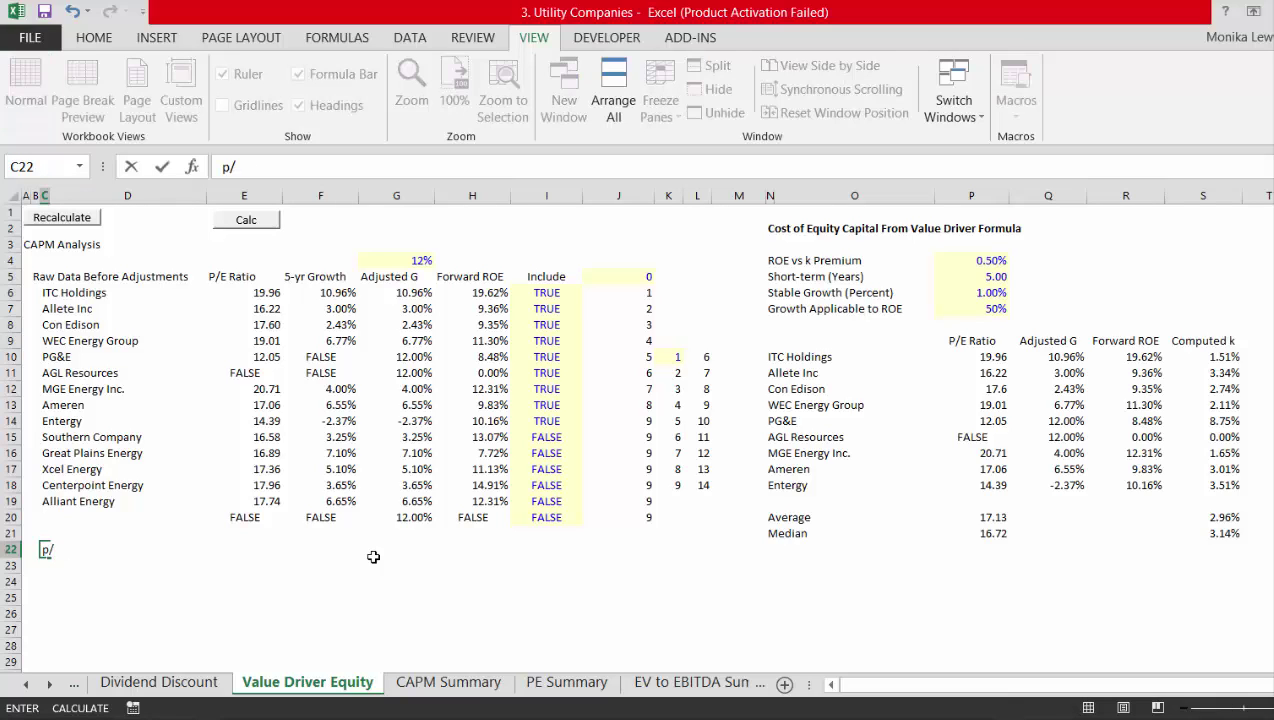
key(BackSpace)
key(BackSpace)
text(pe)
text(PE)
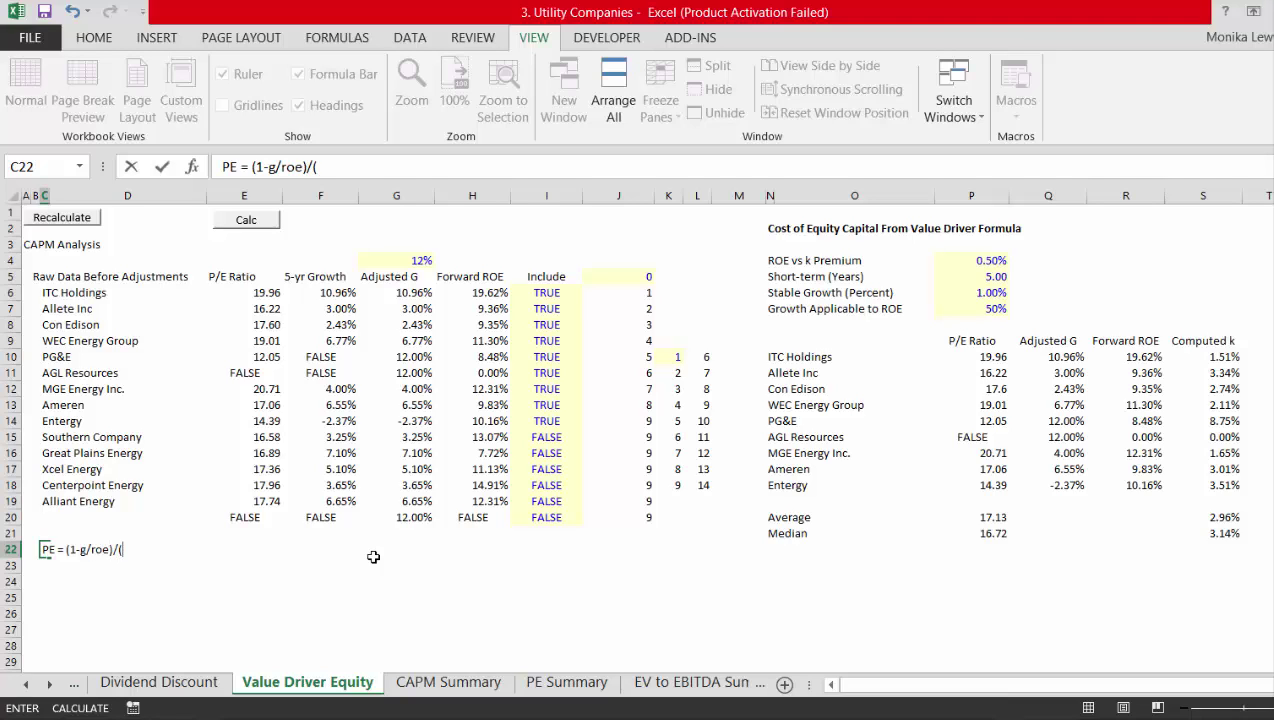
text(= (1-g/roe)/(k-g))
key(Return)
Add the note 'k-g = (1-g/ROE)/PE' in C23
key(Up)
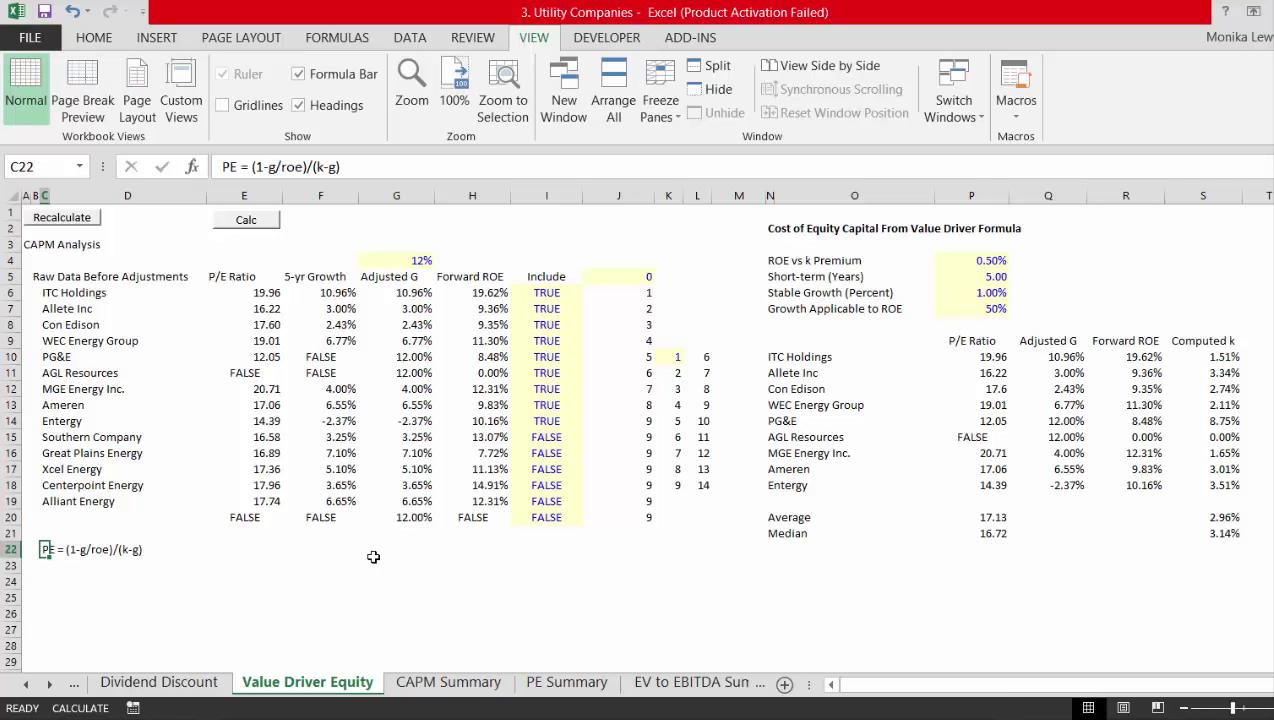
key(Return)
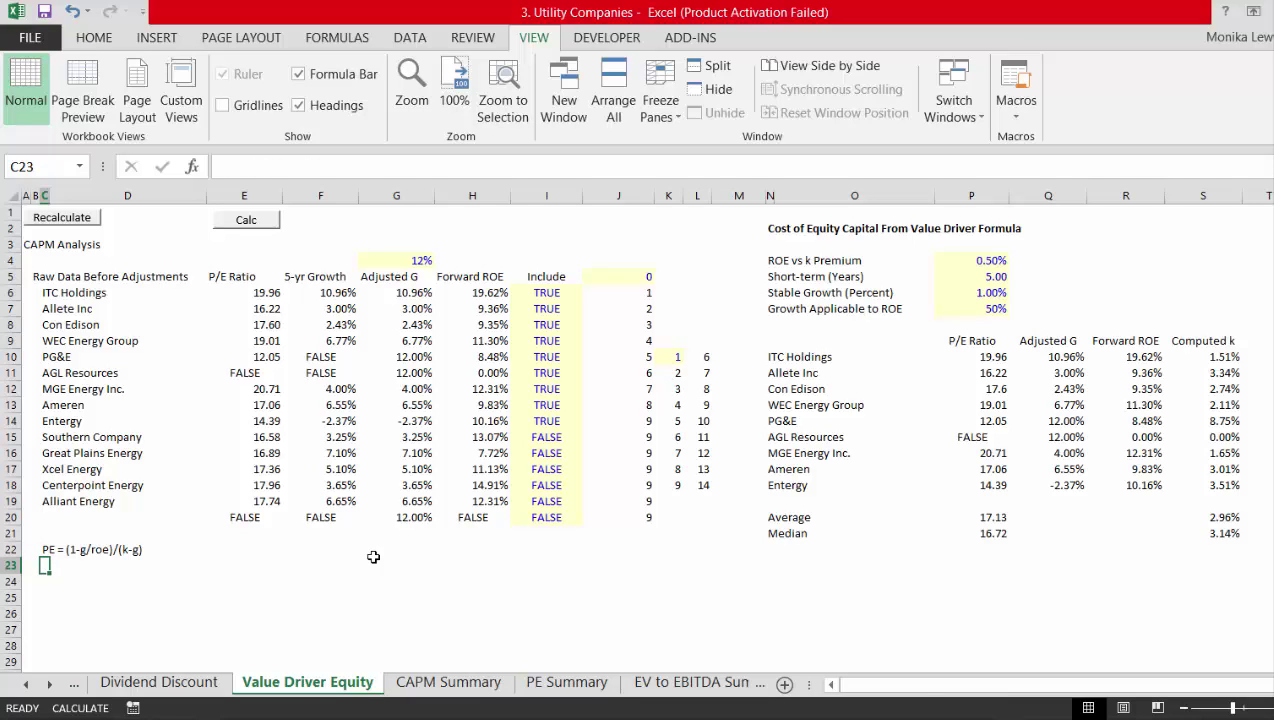
text(k-g)
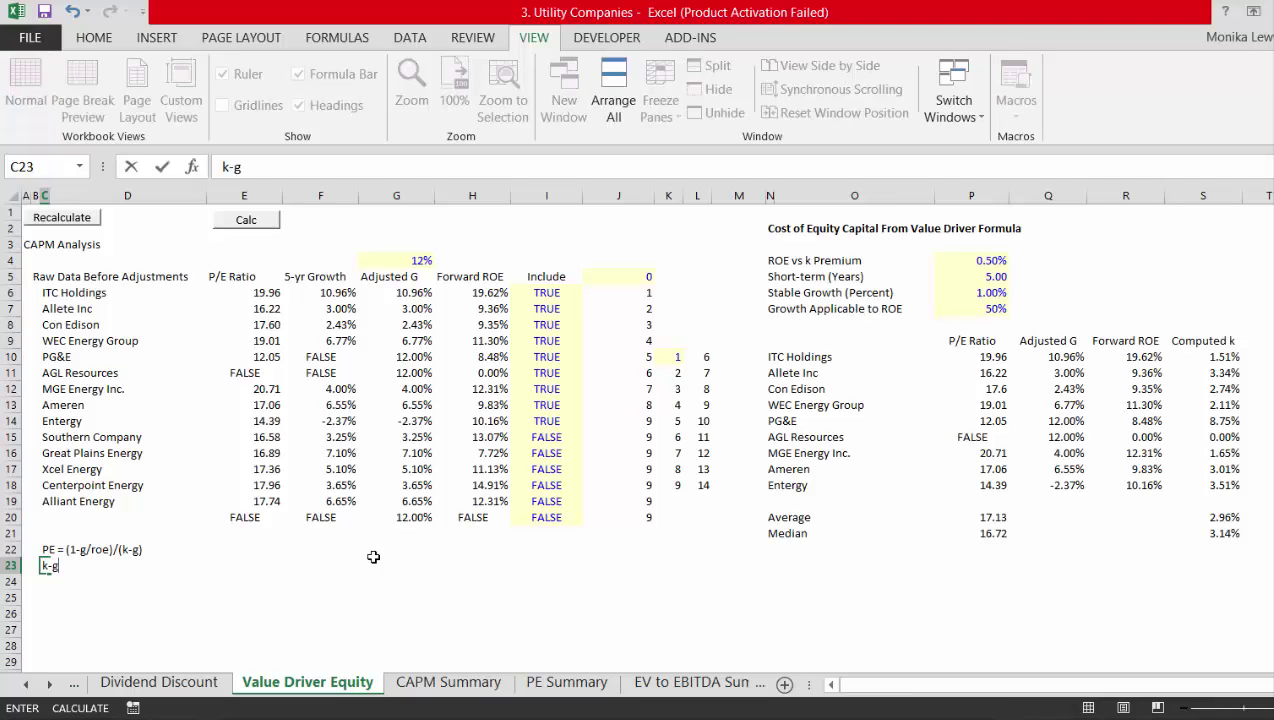
text( = (1-g/ROE)/)
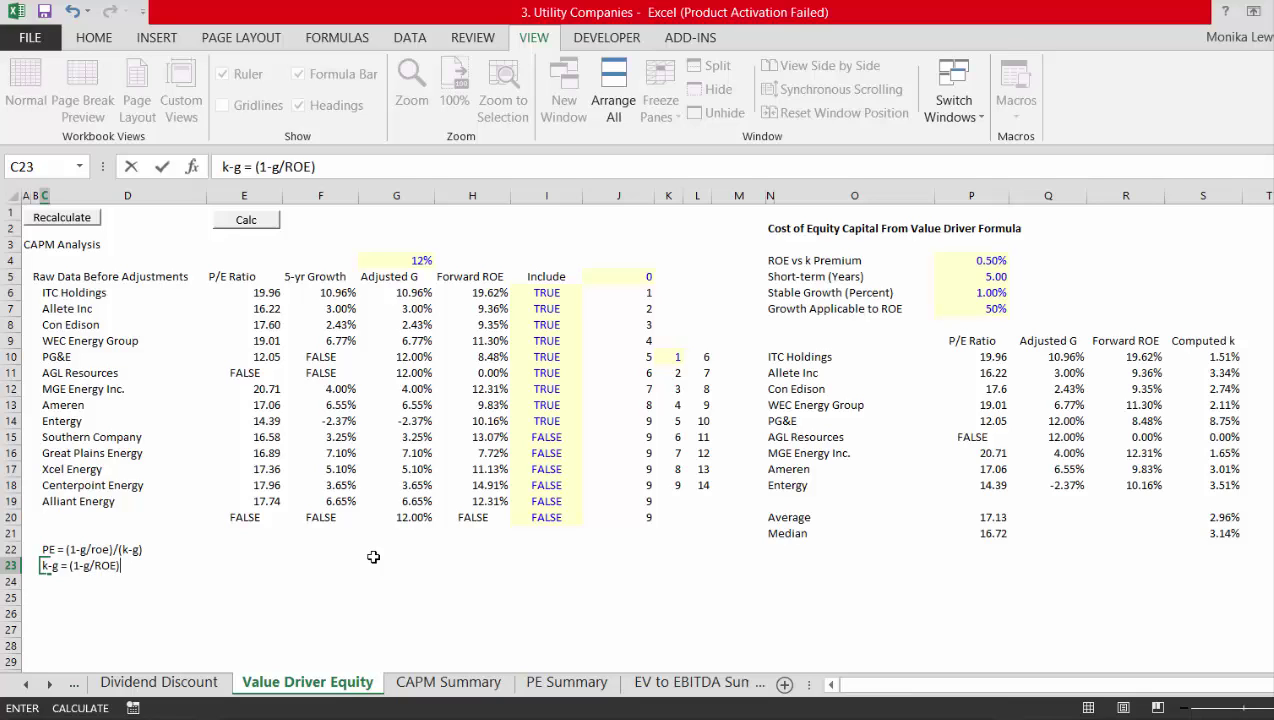
text(PE)
key(Return)
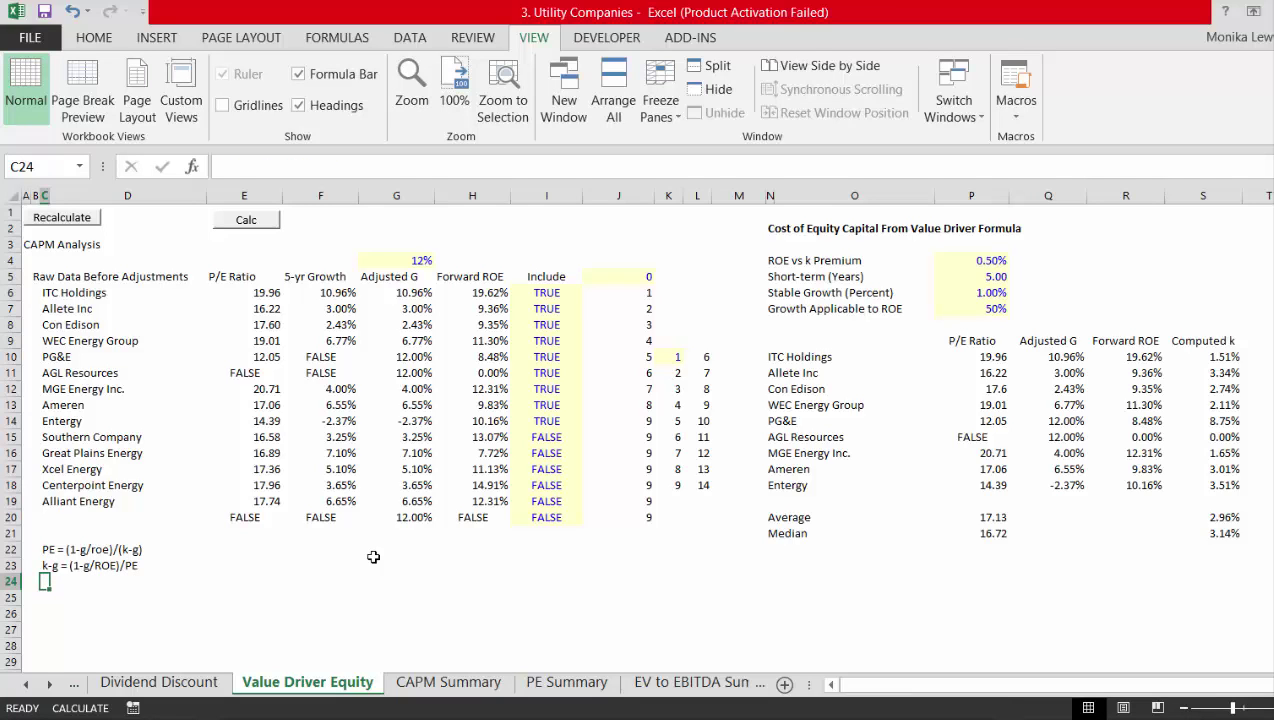
Fill the k-g note down into C24 and begin editing the copy
key(Up)
key(shift+Down)
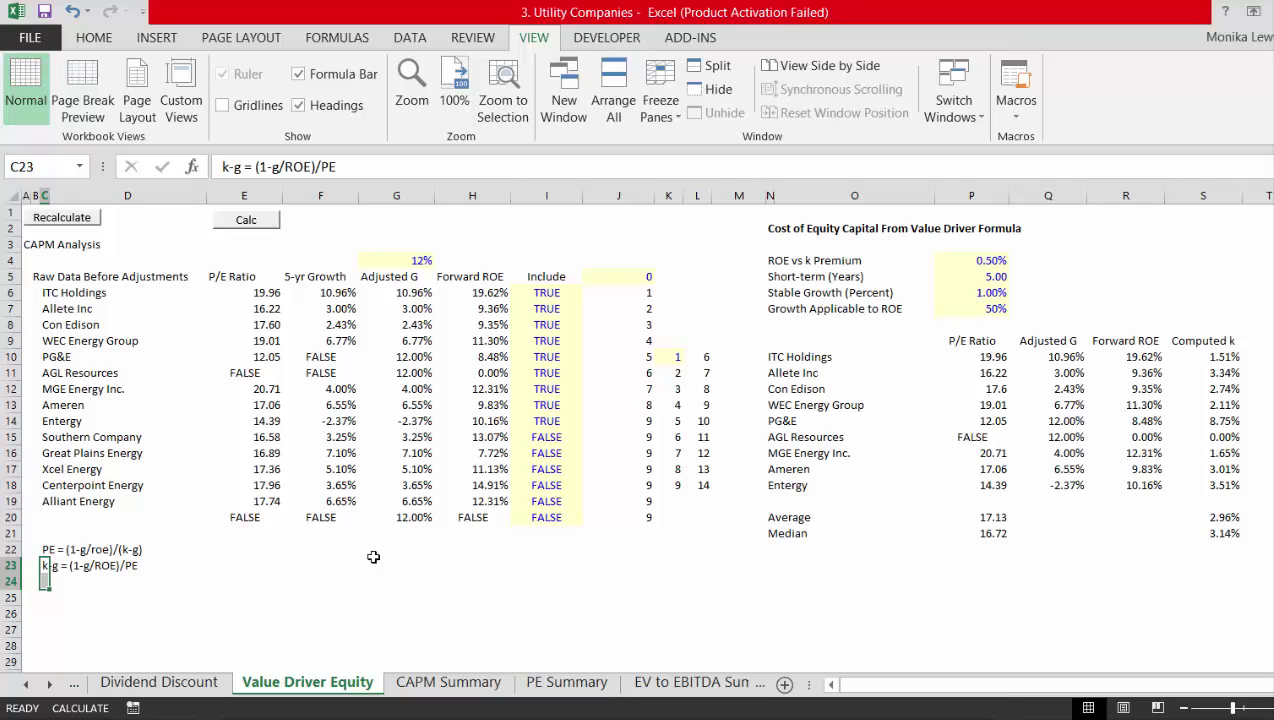
key(ctrl+d)
key(Down)
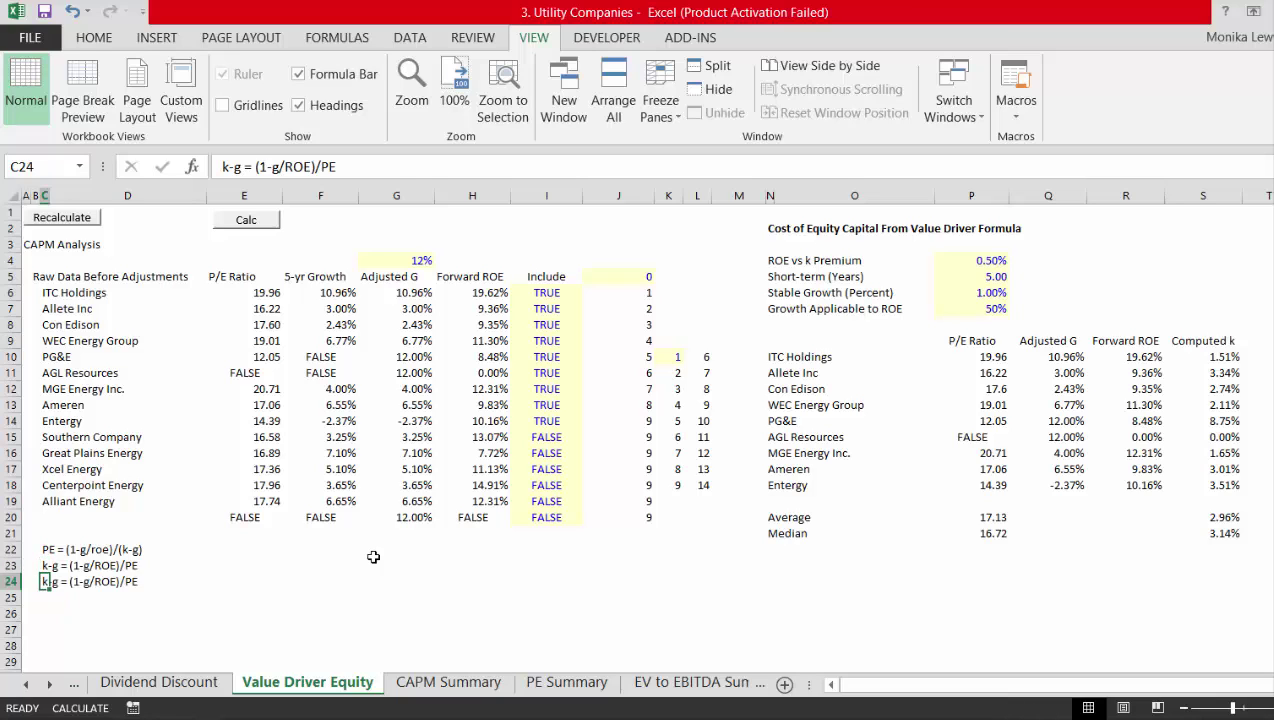
key(F2)
key(Left)
key(Left)
key(Left)
key(Left)
key(Left)
key(Left)
key(Left)
key(Left)
key(Left)
key(Left)
key(Left)
key(Left)
key(Left)
key(Left)
key(Left)
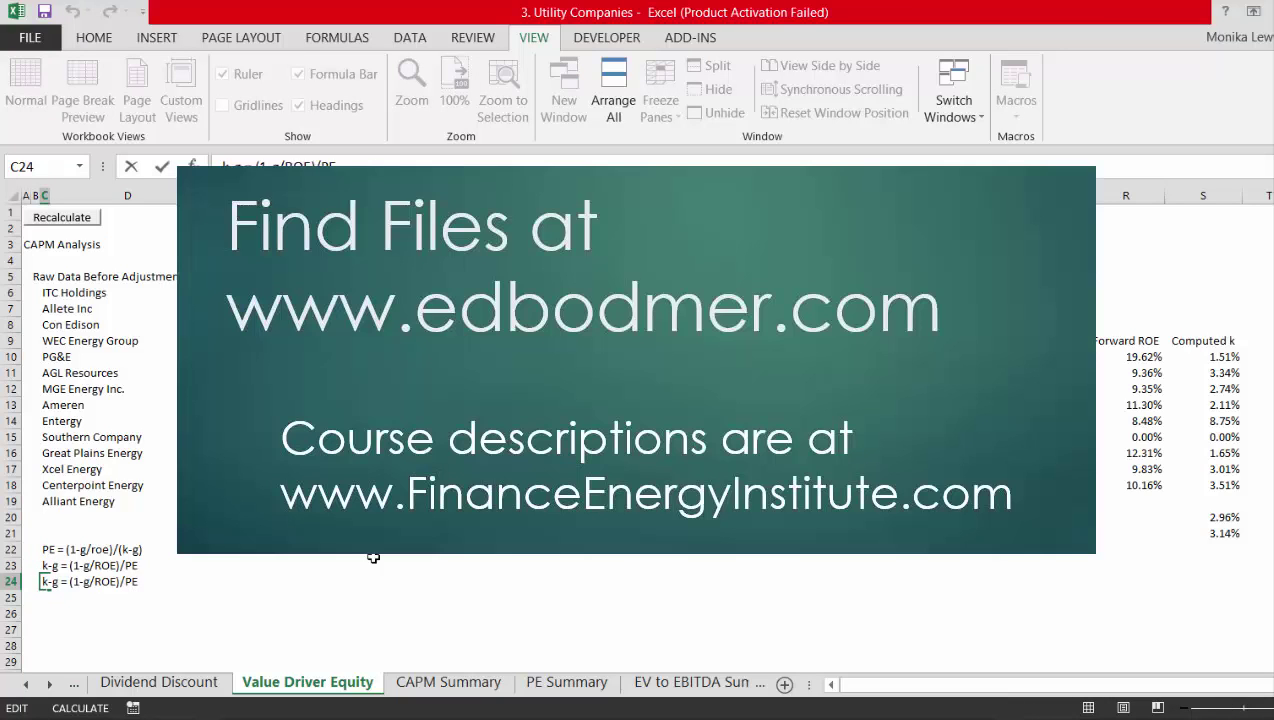
Change the C24 note from k-g = (1-g/ROE)/PE to k = (1-g/ROE)/PE + g
key(BackSpace)
key(BackSpace)
key(Right)
key(Right)
key(Right)
key(Right)
key(Right)
key(Right)
key(Right)
key(Right)
key(Right)
key(Right)
key(Right)
key(Right)
key(Right)
key(Right)
key(Right)
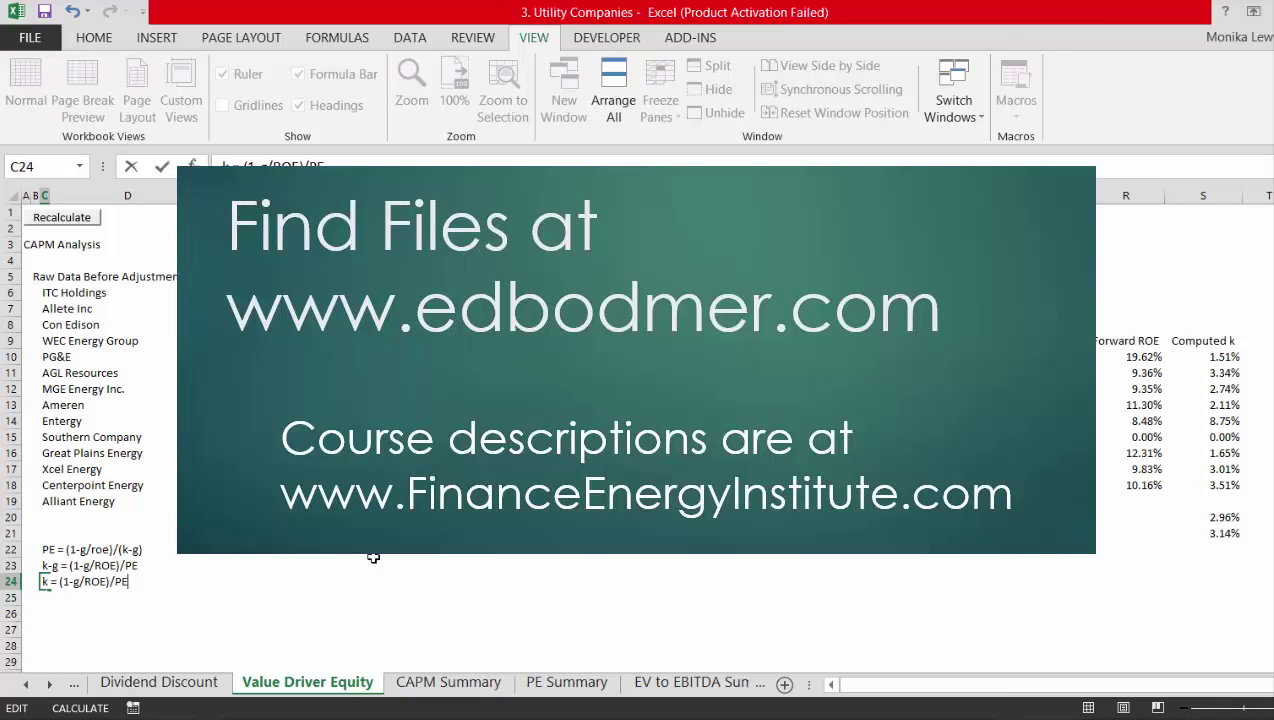
text(+ g)
key(Return)
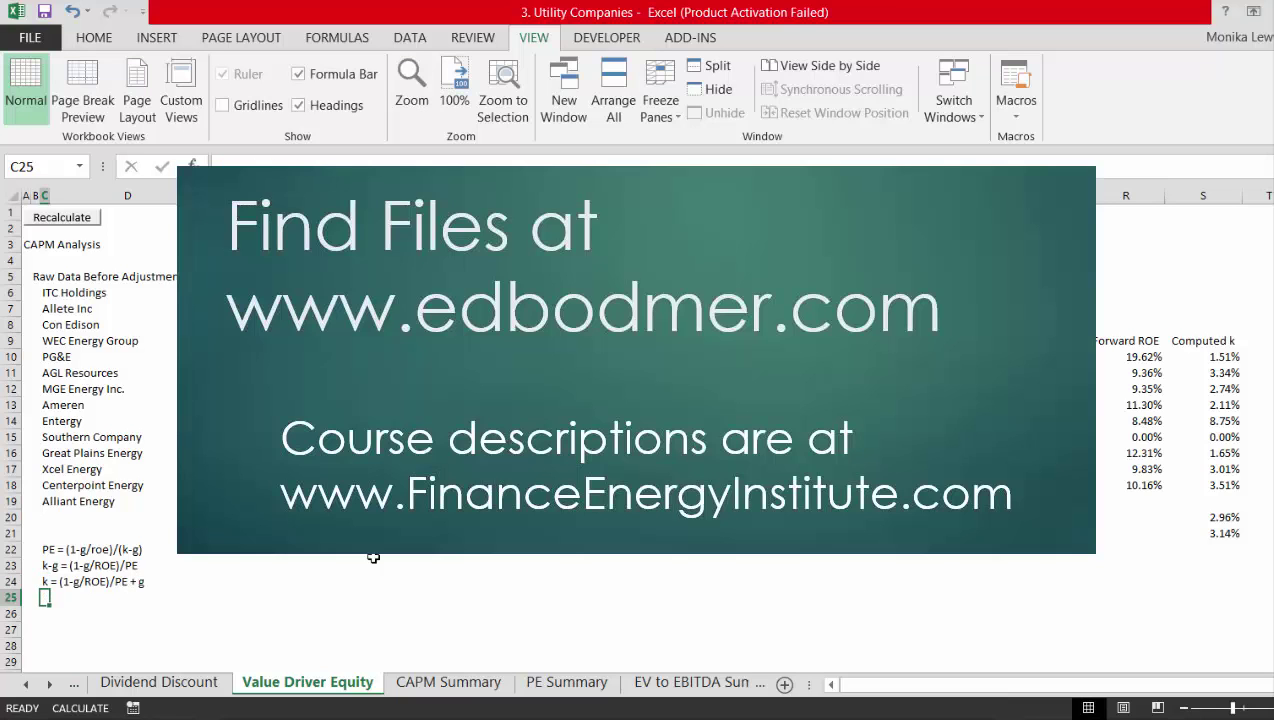
key(Up)
key(Right)
key(Right)
key(Left)
key(Left)
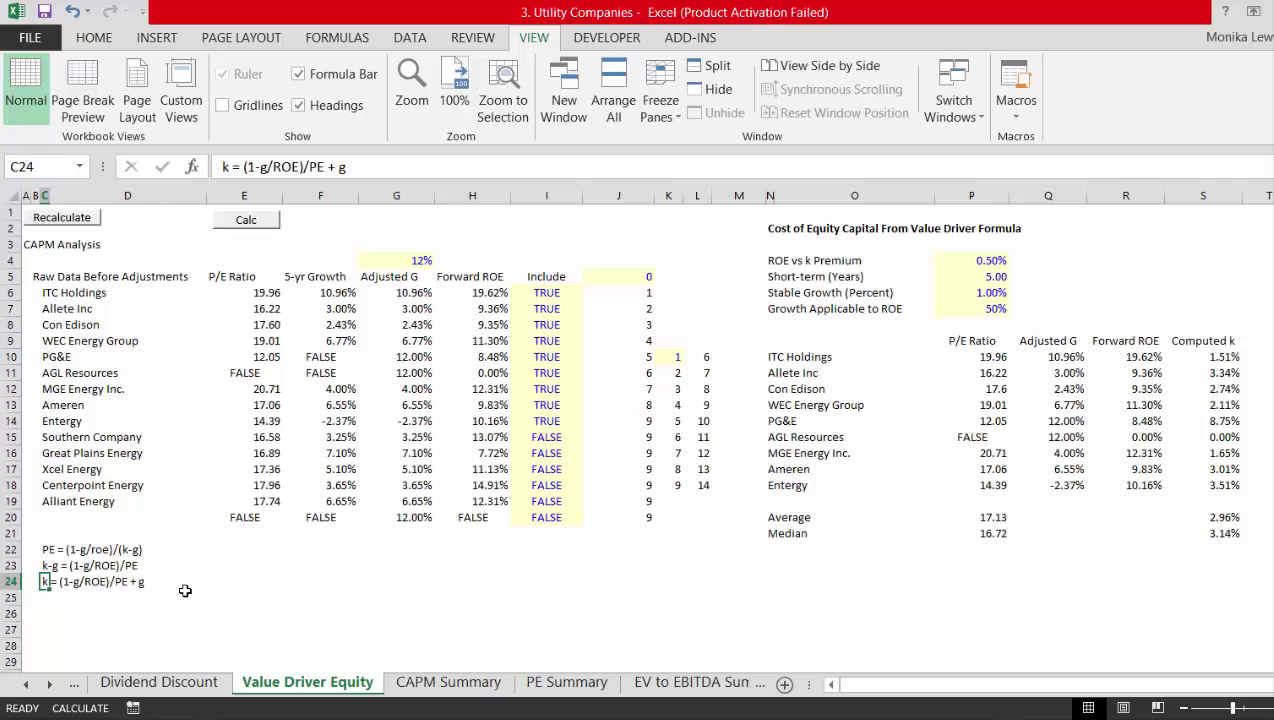
click(908, 249)
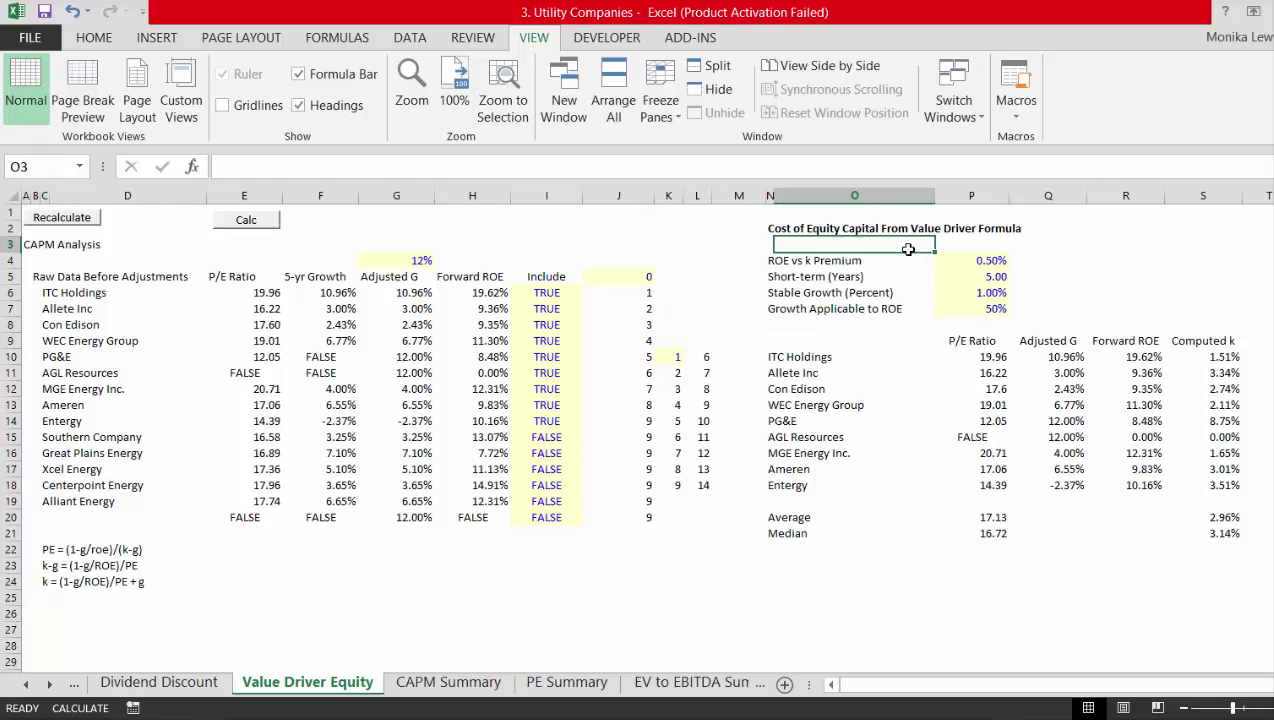
Set ROE vs k Premium to 1.5%
key(Down)
key(Right)
key(Left)
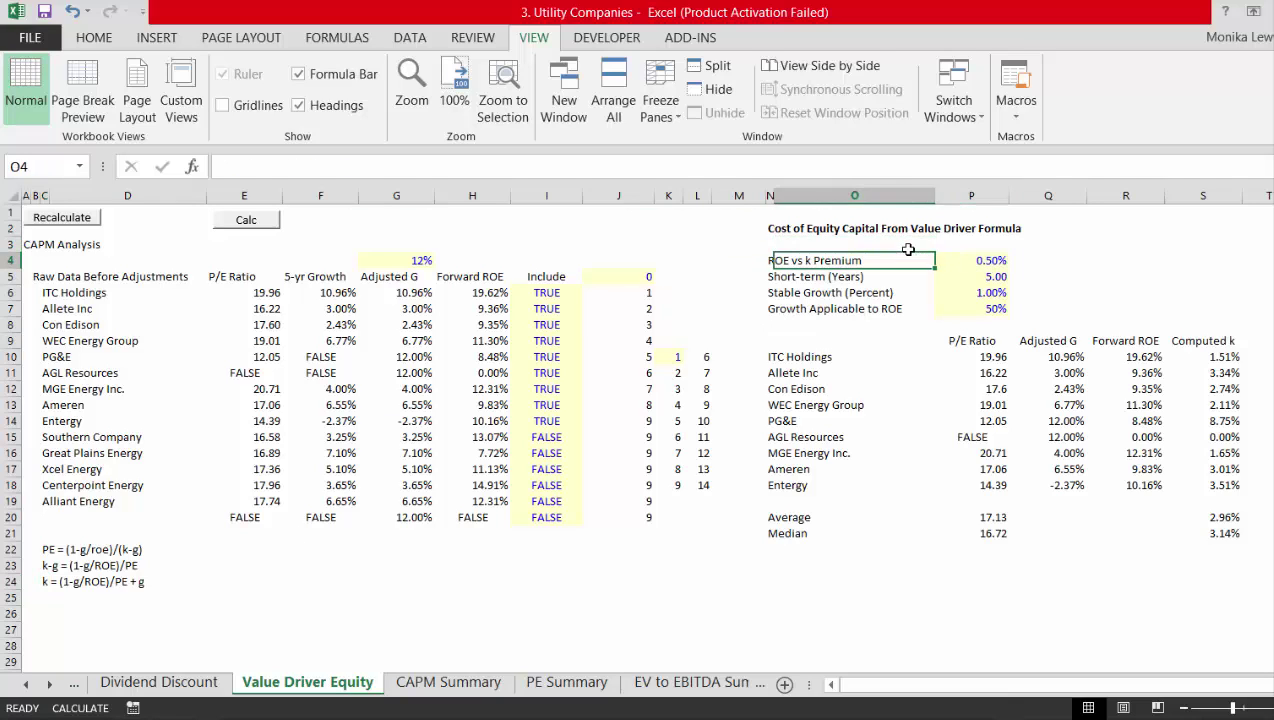
key(Right)
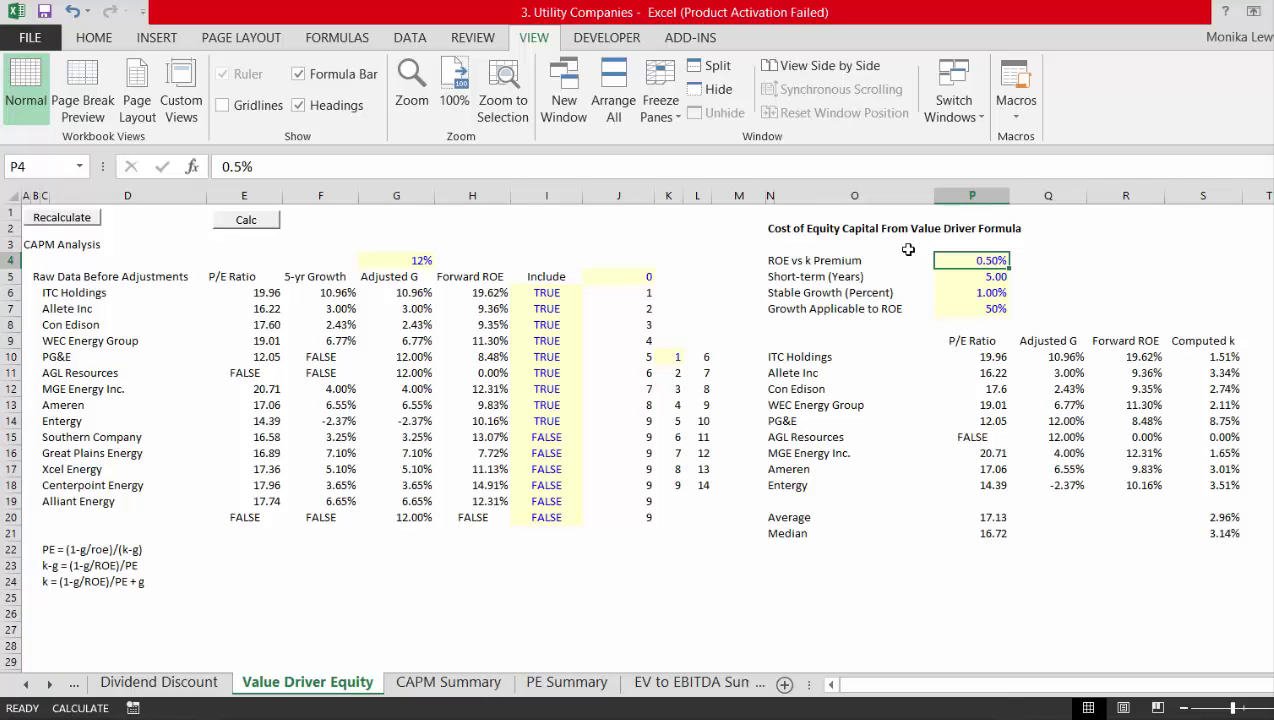
text(1.)
key(Return)
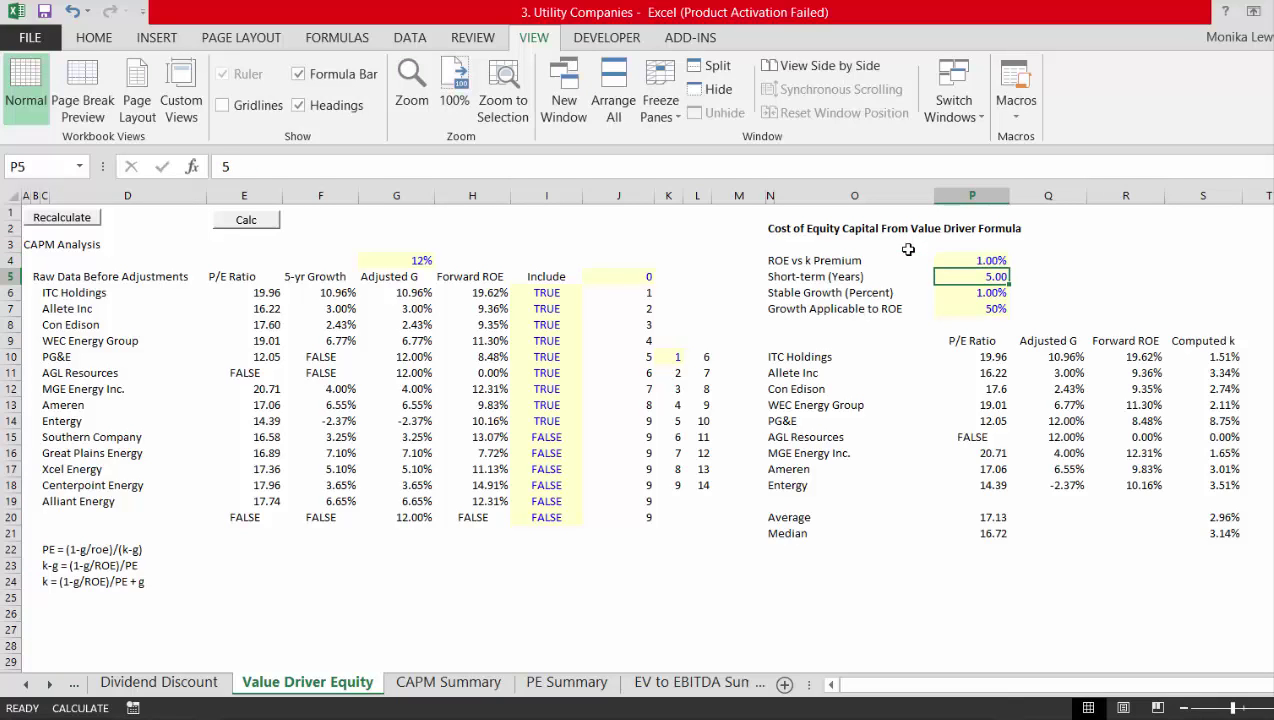
key(Up)
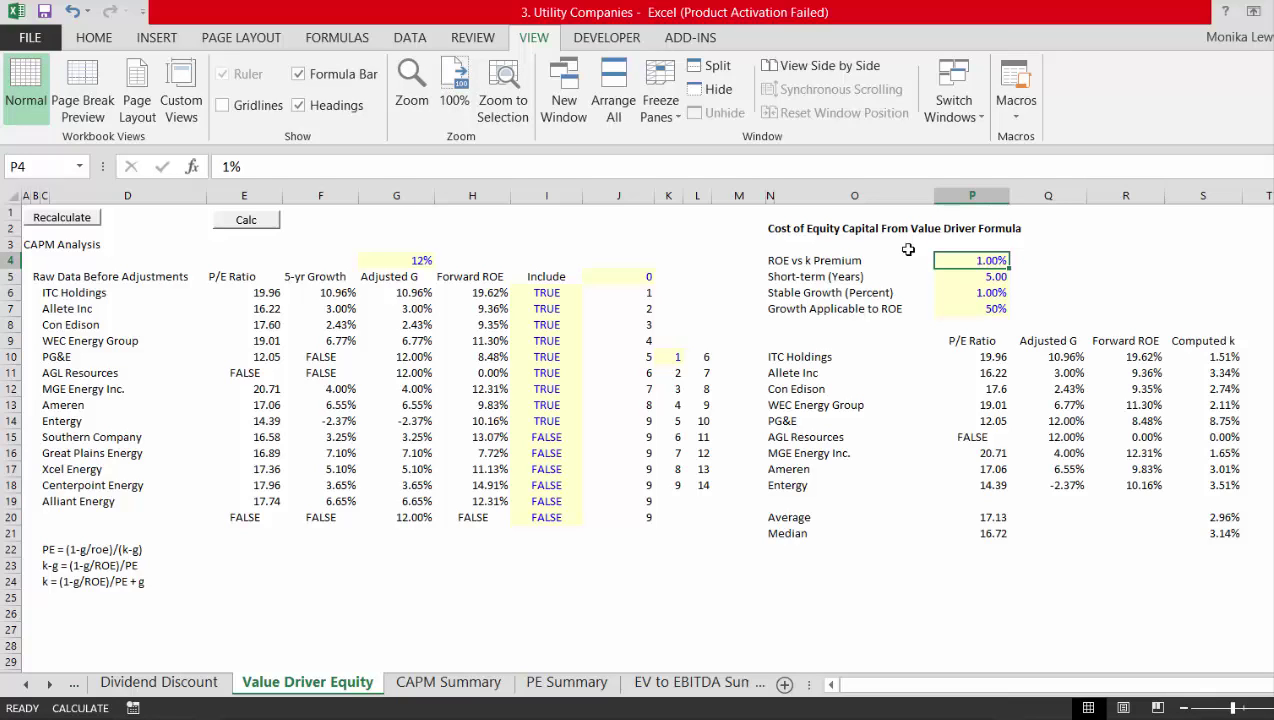
text(1.5%)
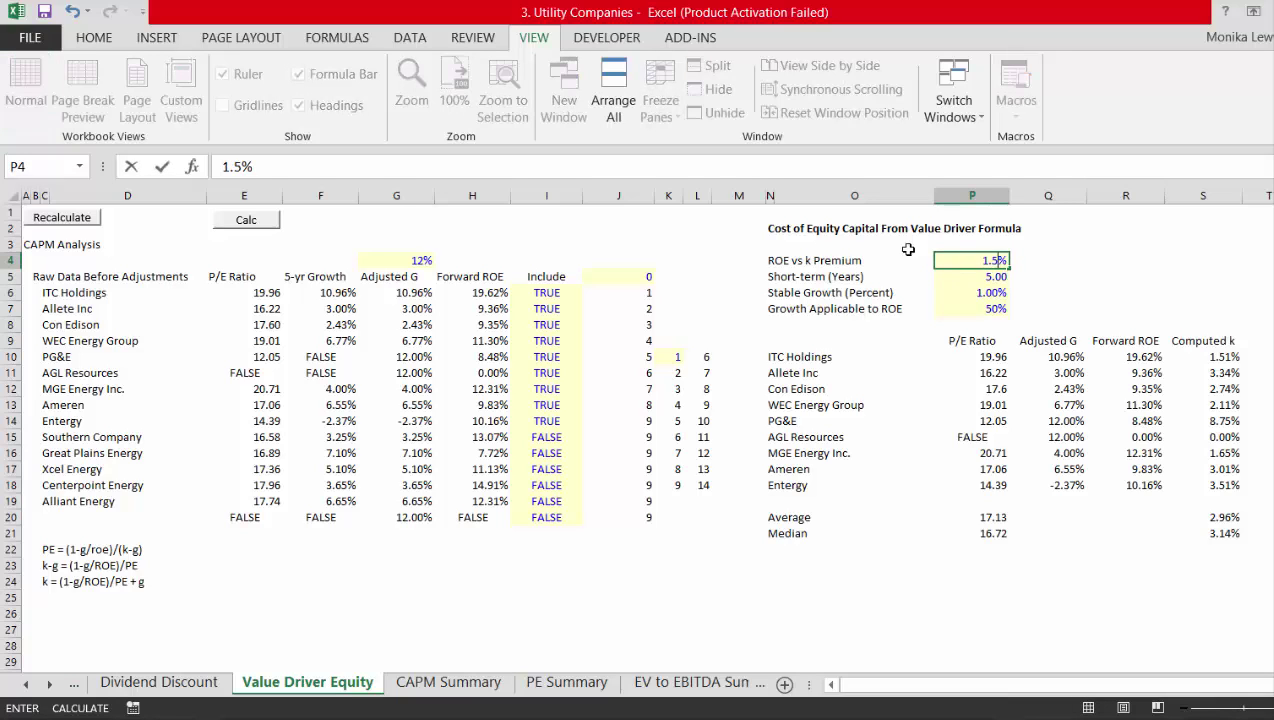
key(Return)
key(Up)
Set Stable Growth to 2%
key(Down)
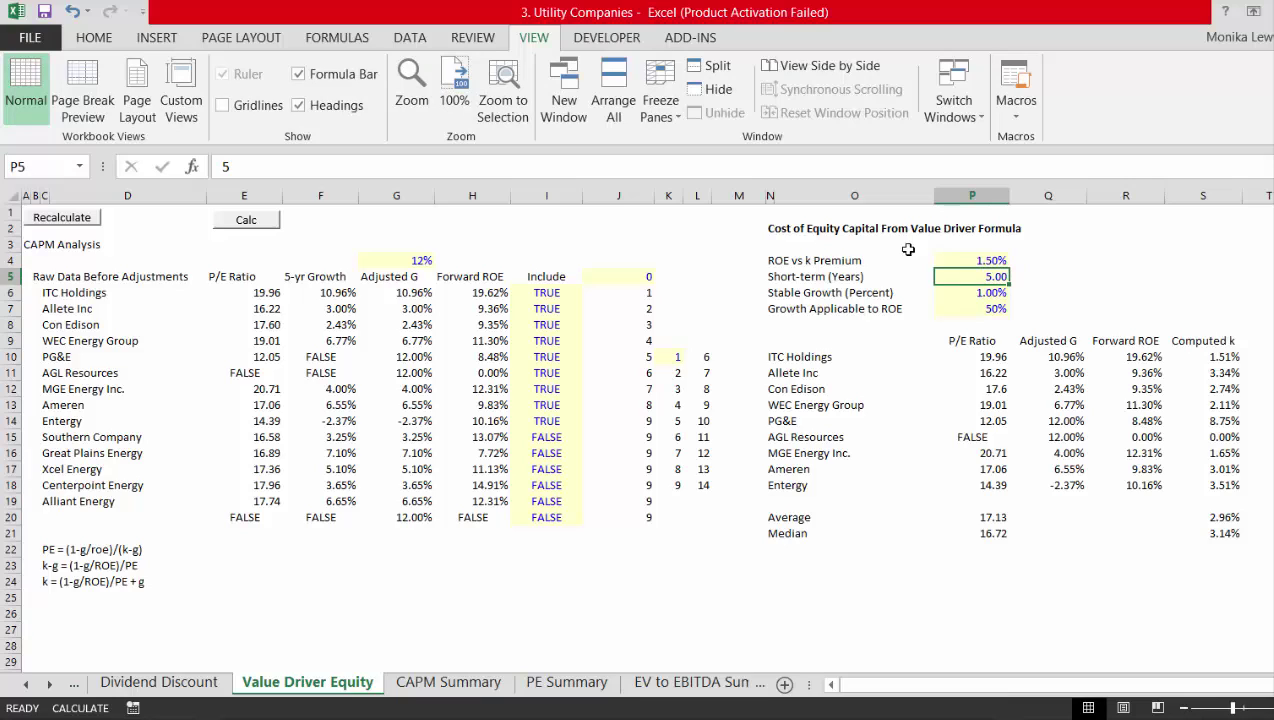
key(Down)
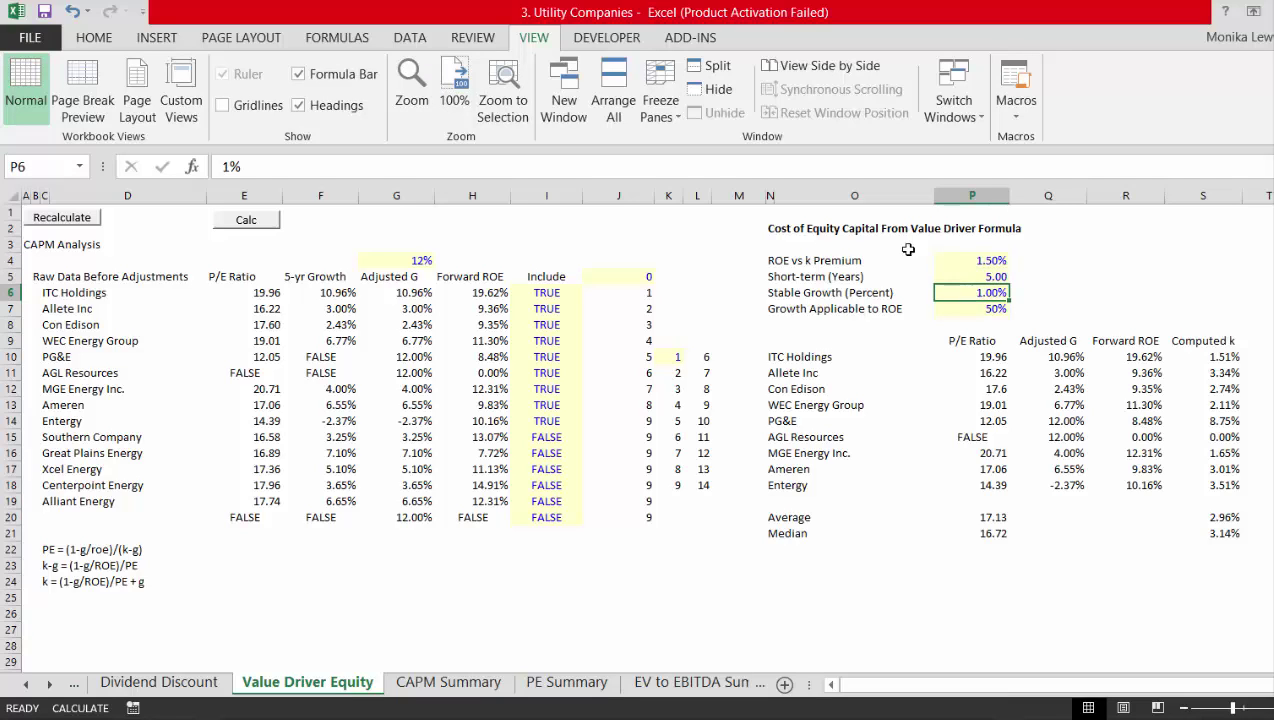
key(Up)
key(Down)
text(2%)
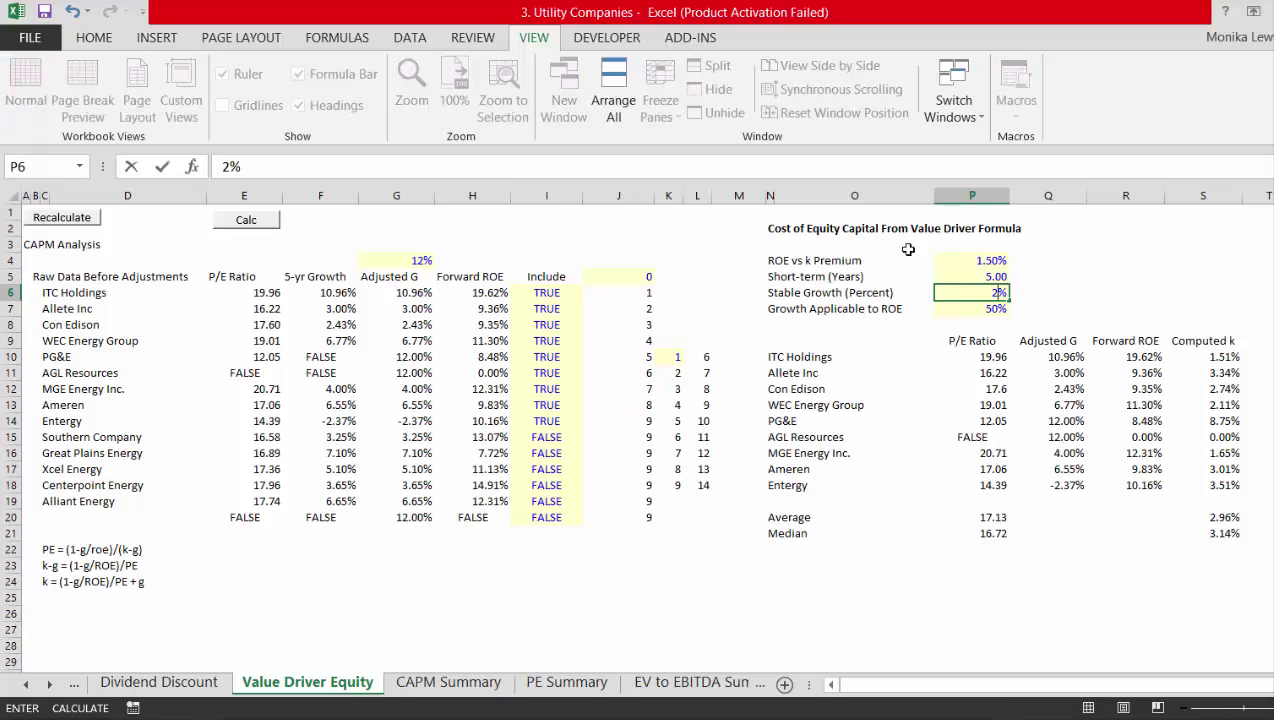
key(Return)
key(Up)
Set Growth Applicable to ROE to 0%
key(Down)
key(Left)
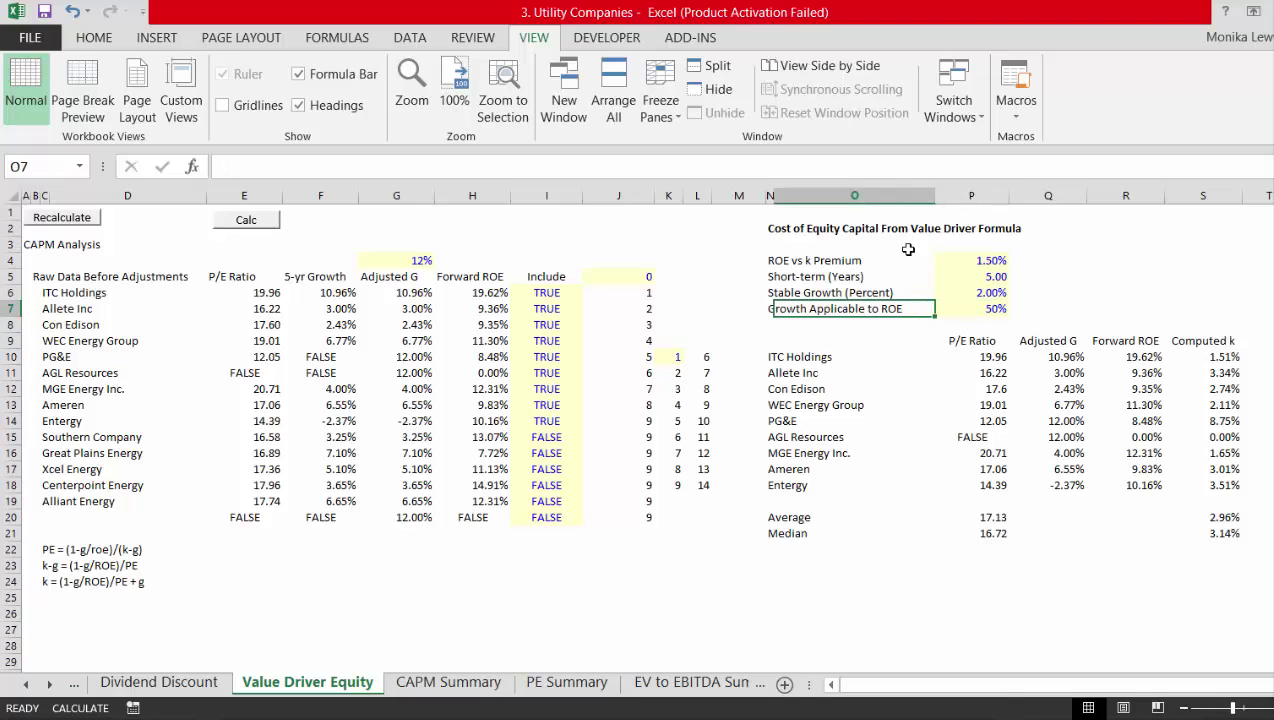
key(Right)
text(0)
key(Return)
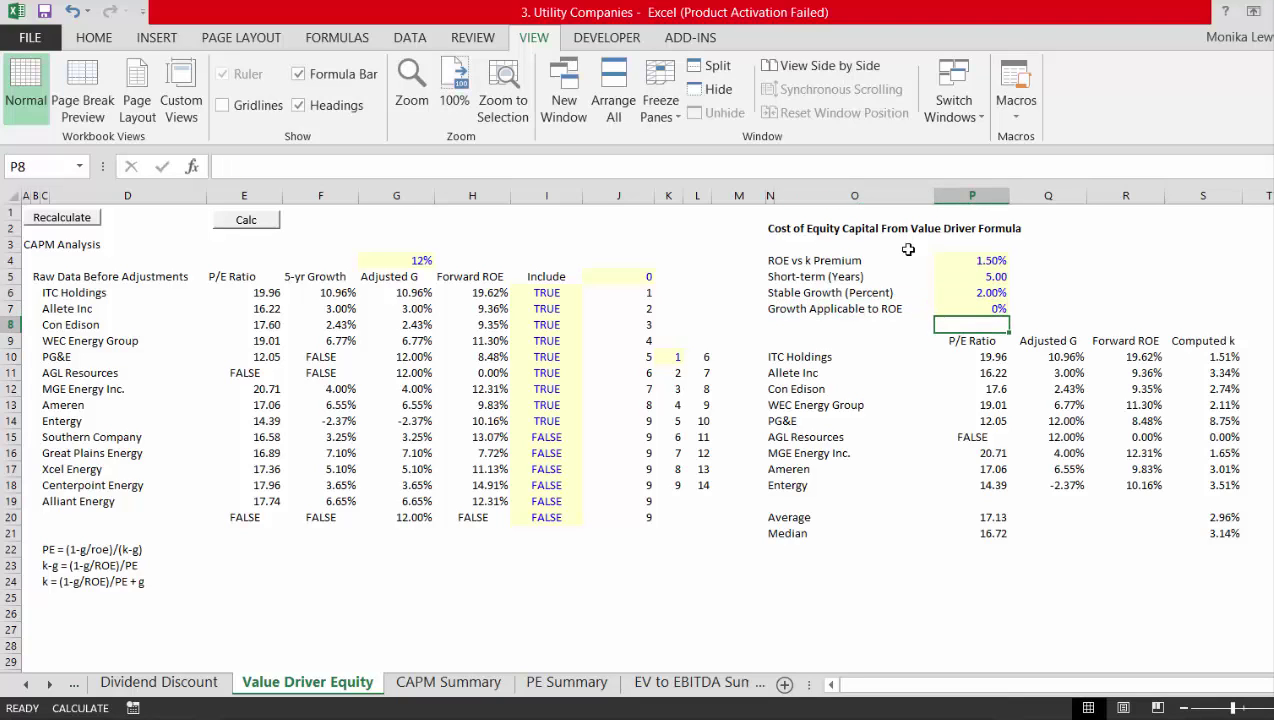
key(Up)
key(Left)
key(Left)
key(Left)
key(Left)
key(Left)
key(Left)
key(Left)
key(Left)
key(Left)
key(Left)
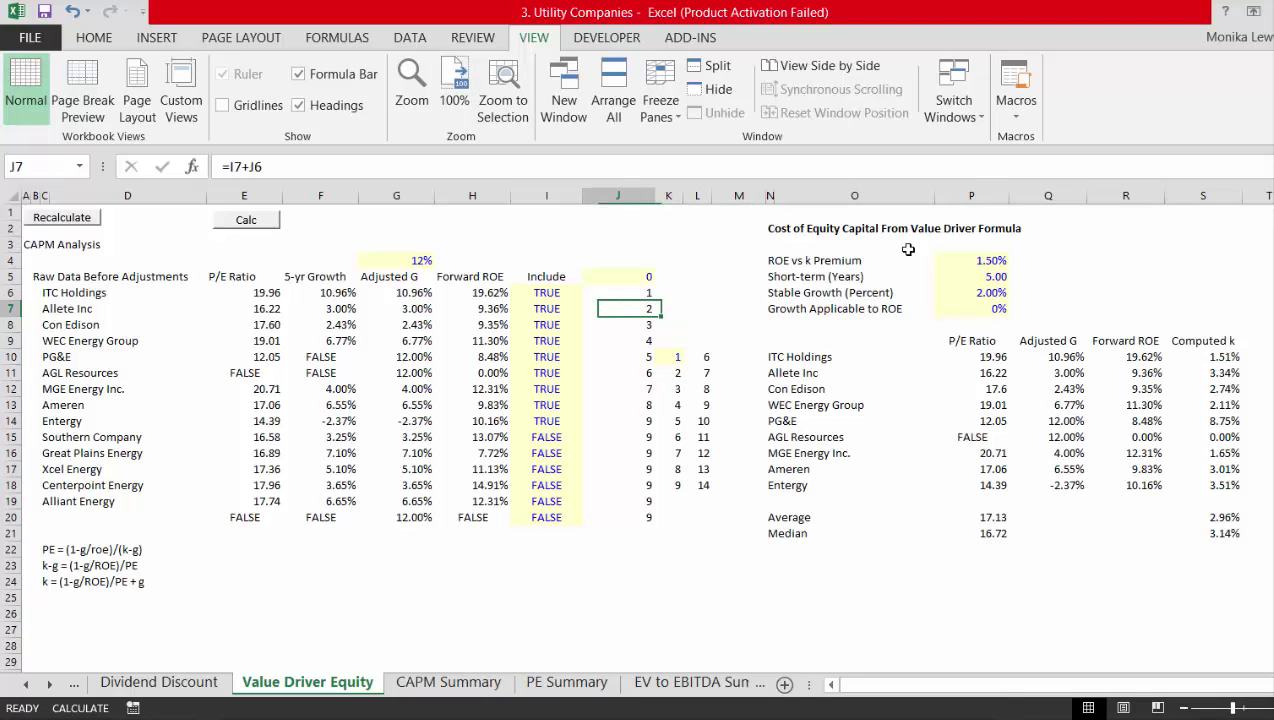
Review the 5-yr growth figures and set the growth cap in G4 to 5%
key(Up)
key(Up)
key(Down)
key(Down)
key(Down)
key(Down)
key(Down)
key(Down)
key(Down)
key(Down)
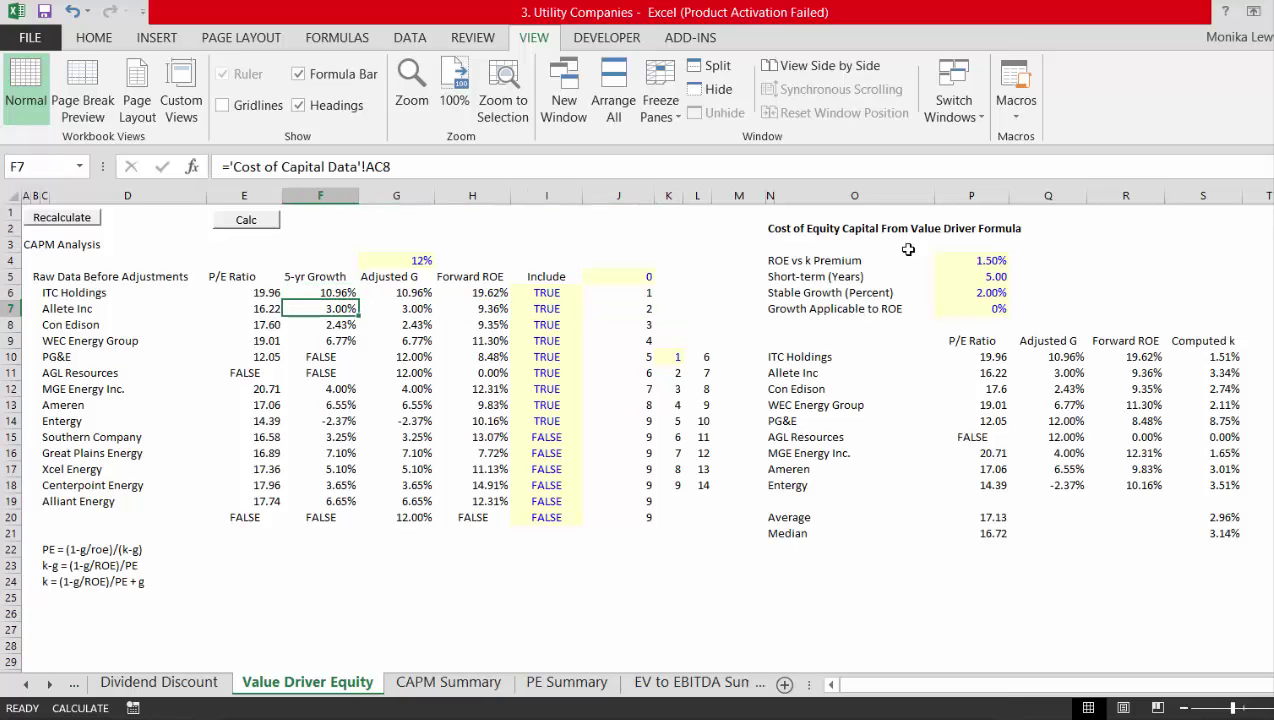
key(Down)
key(Down)
key(Down)
key(Down)
key(Up)
key(Up)
key(Up)
key(Up)
key(Up)
key(Up)
key(Up)
key(Up)
key(Up)
key(Up)
key(Up)
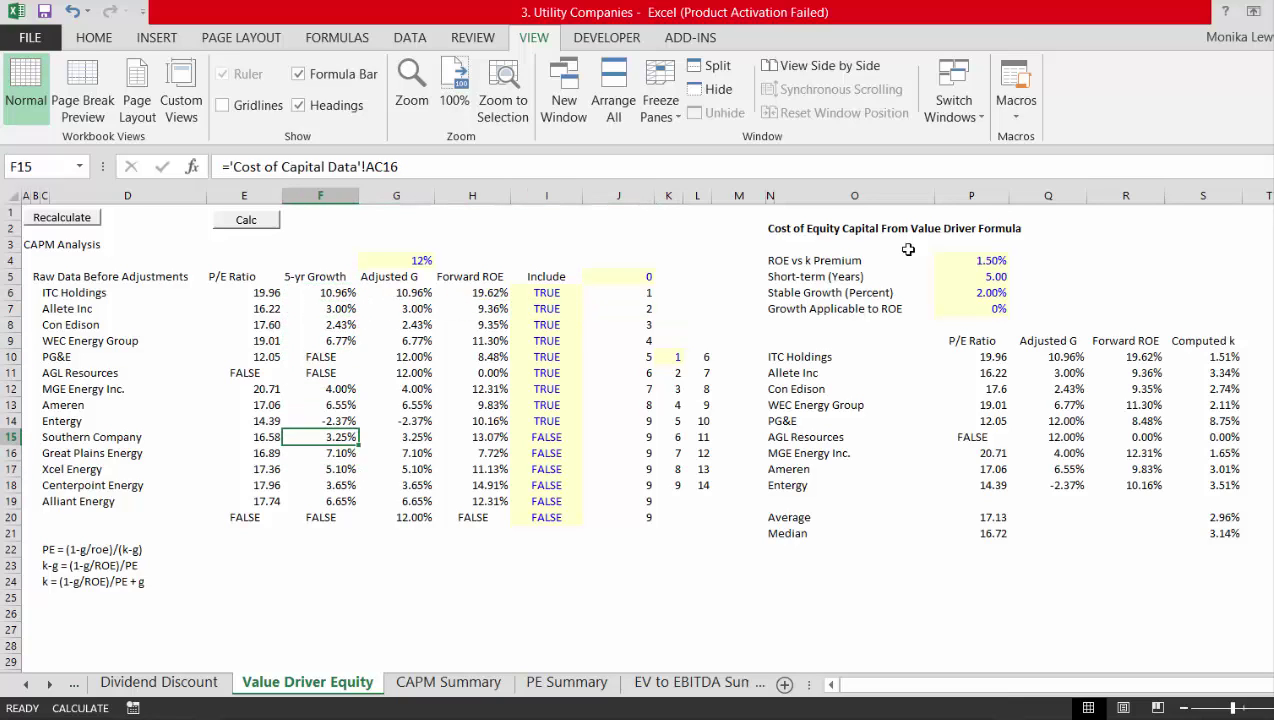
key(Up)
key(Up)
key(Right)
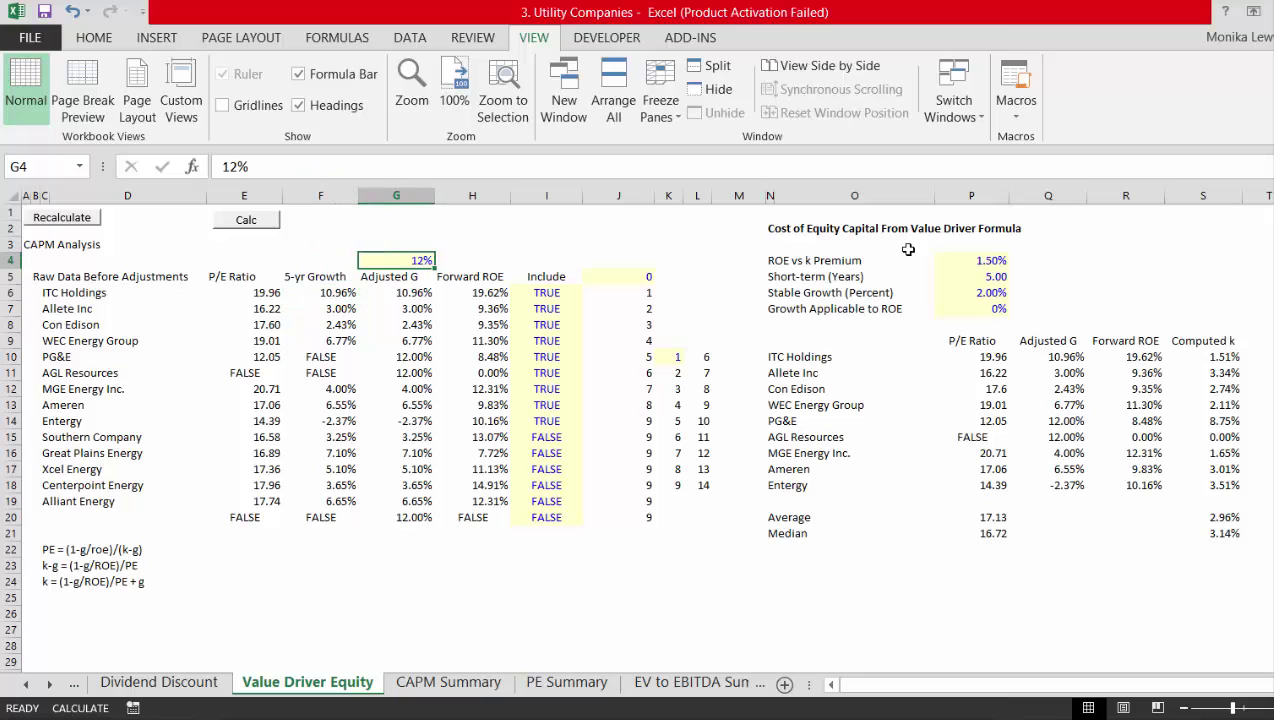
text(5)
key(Return)
key(Up)
key(Down)
key(Down)
key(Down)
key(Down)
key(Down)
key(Down)
key(Down)
key(Down)
key(Down)
key(Down)
key(Down)
key(Down)
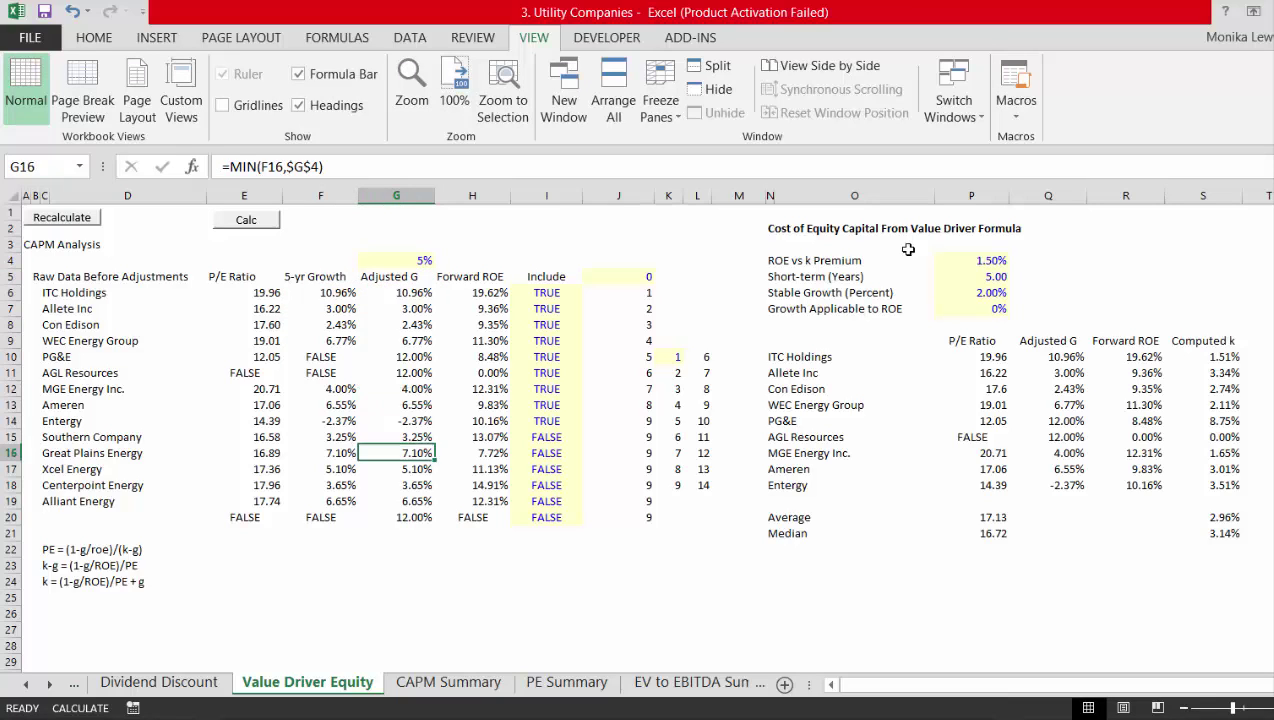
Fill TRUE down the Include flags from Entergy through Alliant Energy
key(Up)
key(Right)
key(Up)
key(Right)
key(shift+Down)
key(shift+Down)
key(shift+Down)
key(shift+Down)
key(shift+Down)
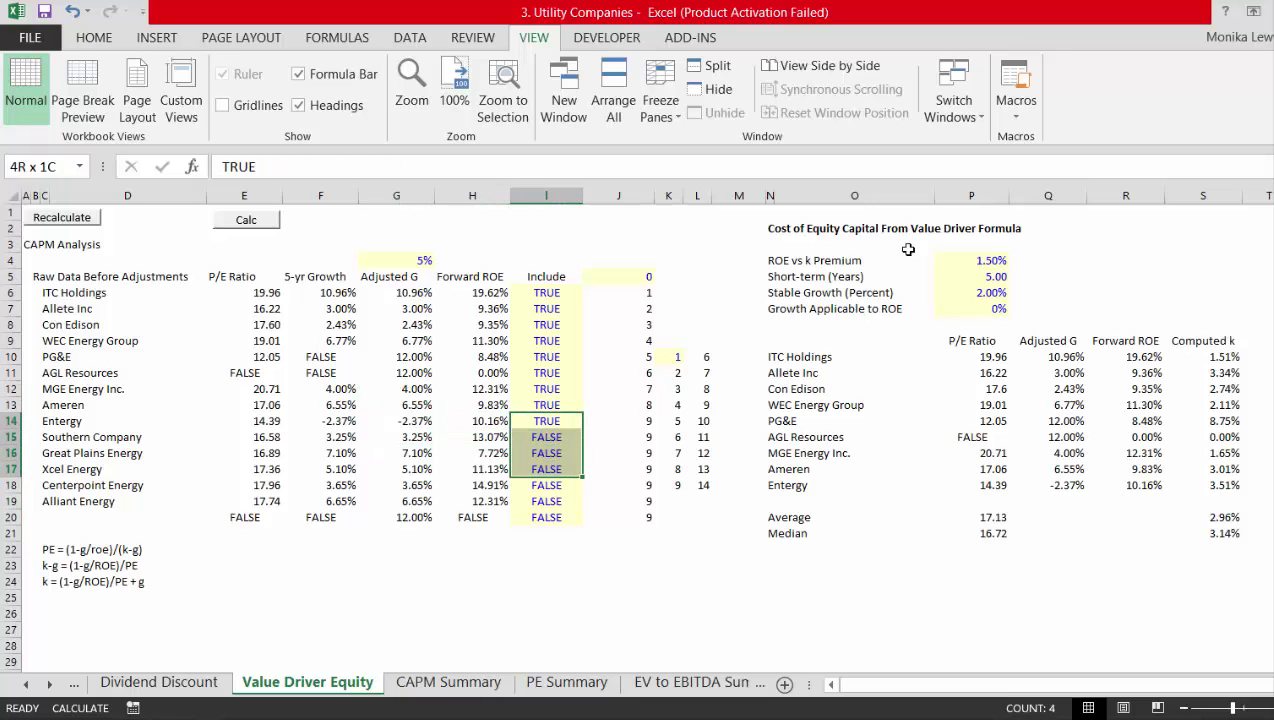
key(ctrl+d)
key(Up)
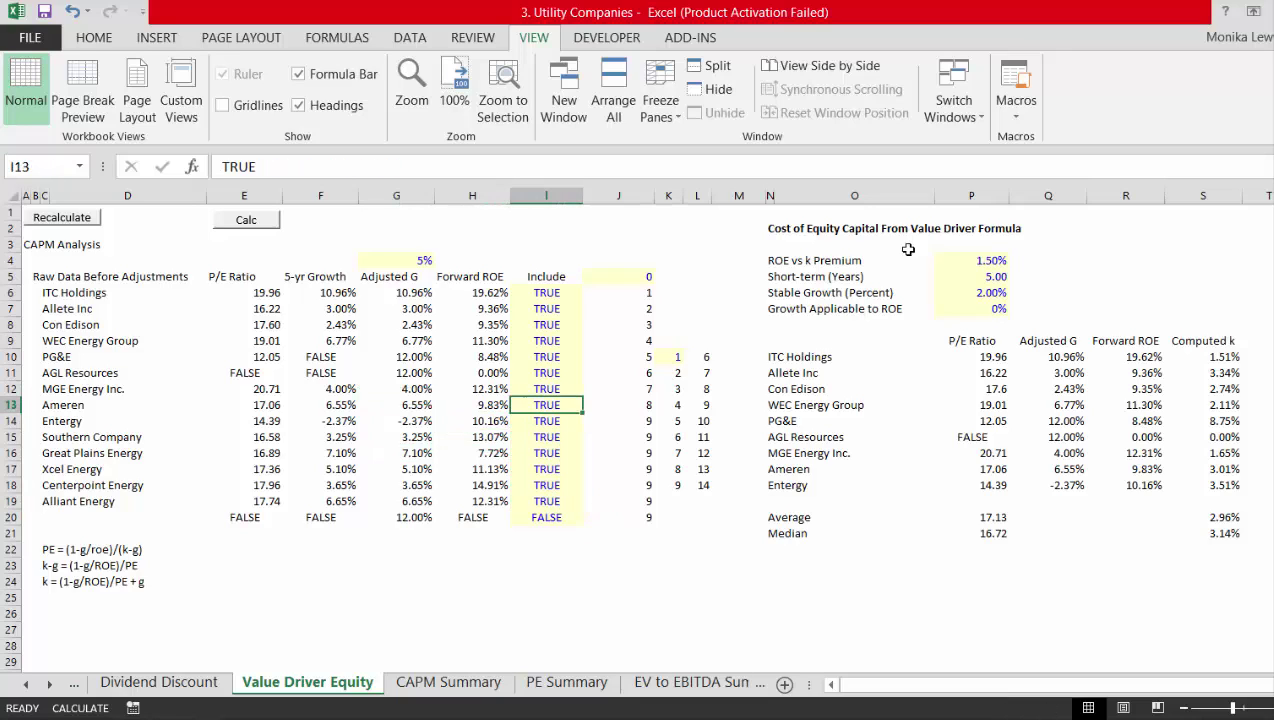
key(Up)
key(Up)
key(Up)
key(Up)
key(Up)
key(Up)
key(Up)
key(ctrl+shift+Down)
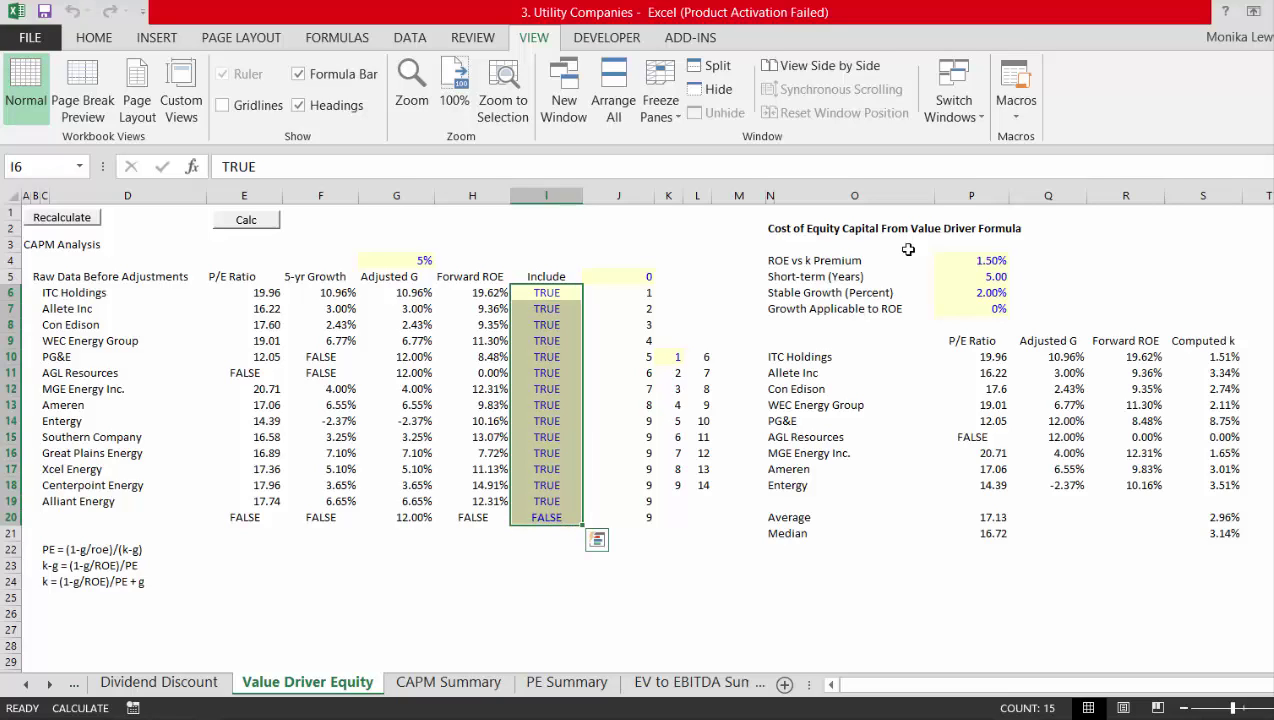
key(Up)
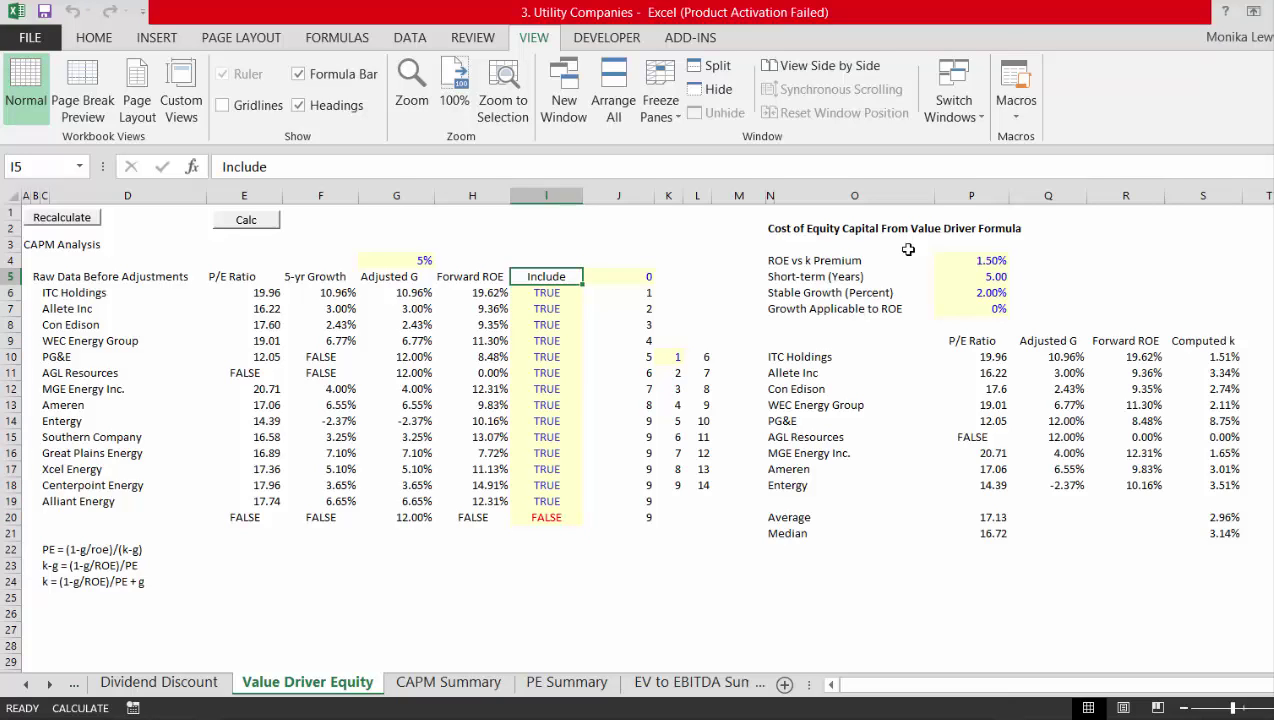
key(Down)
Open ITC Holdings' Computed k formula in S10 for editing
key(Right)
key(Right)
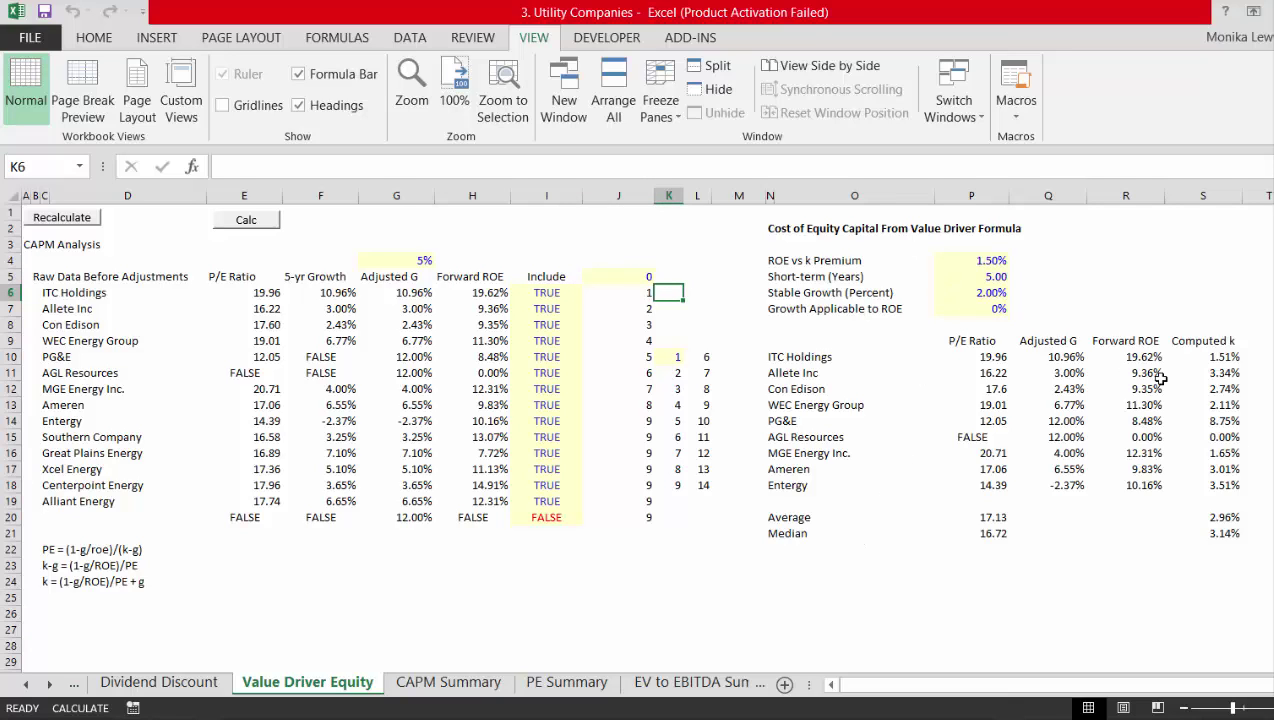
click(1185, 358)
key(F2)
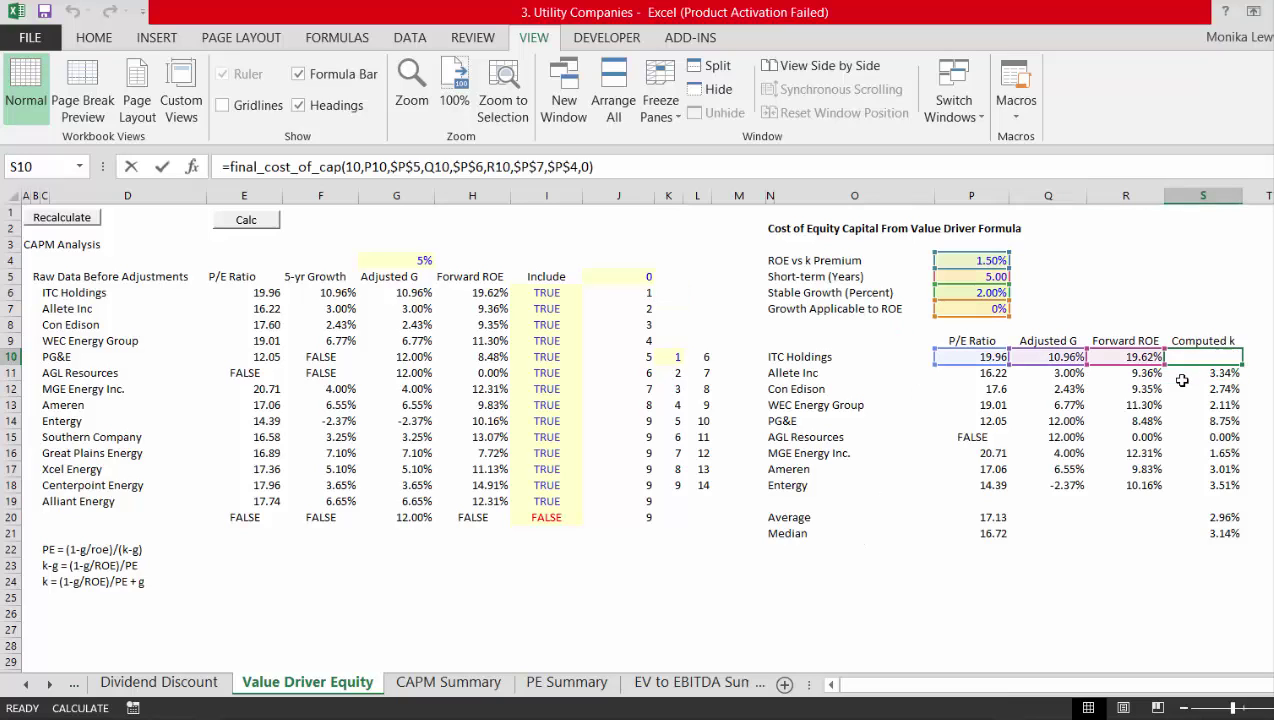
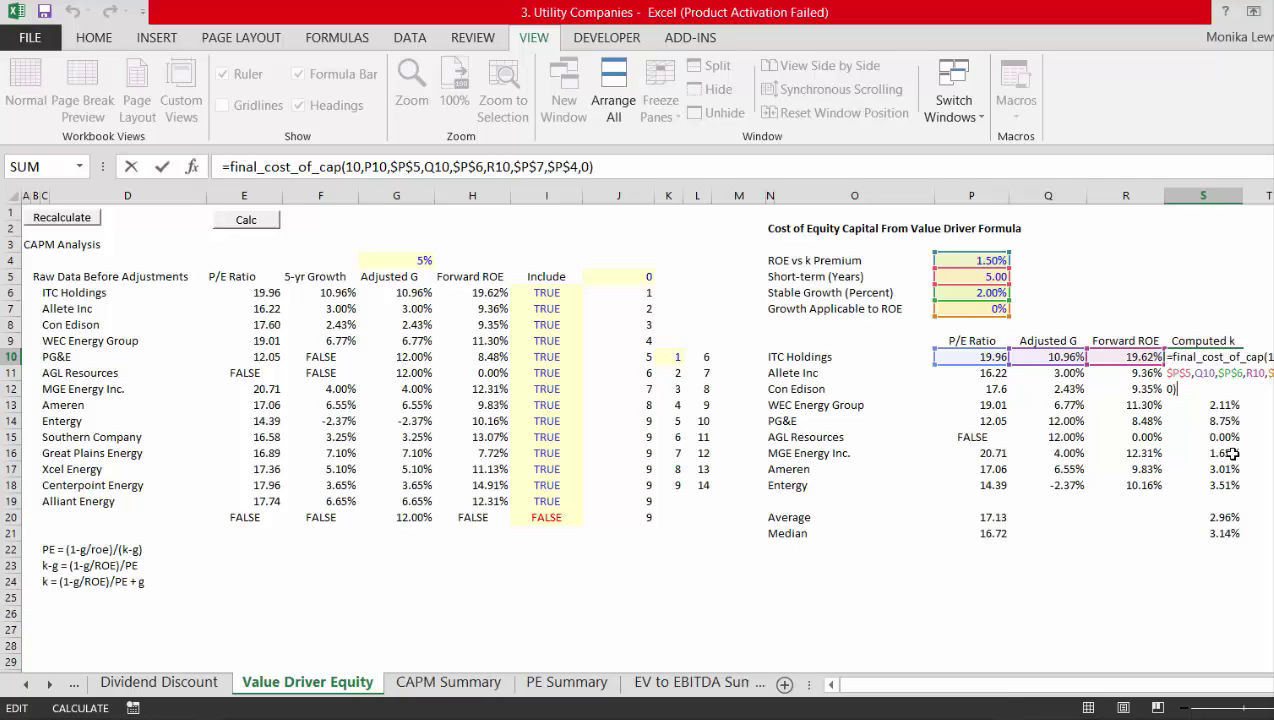
Commit ITC Holdings' Computed k formula (3.03%) and step through the P/E Ratio lookup formulas
key(ctrl+Return)
key(Down)
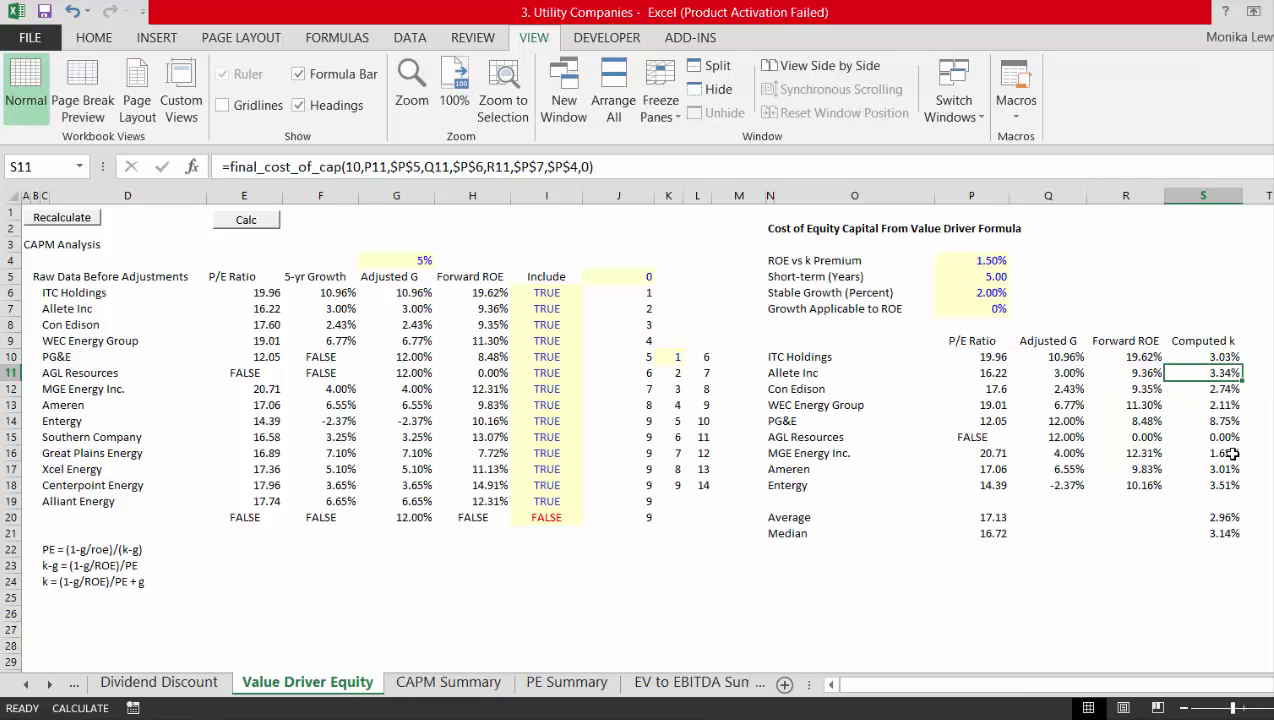
key(Left)
key(Left)
key(Left)
key(Down)
key(Down)
key(Down)
key(Down)
key(Down)
key(Down)
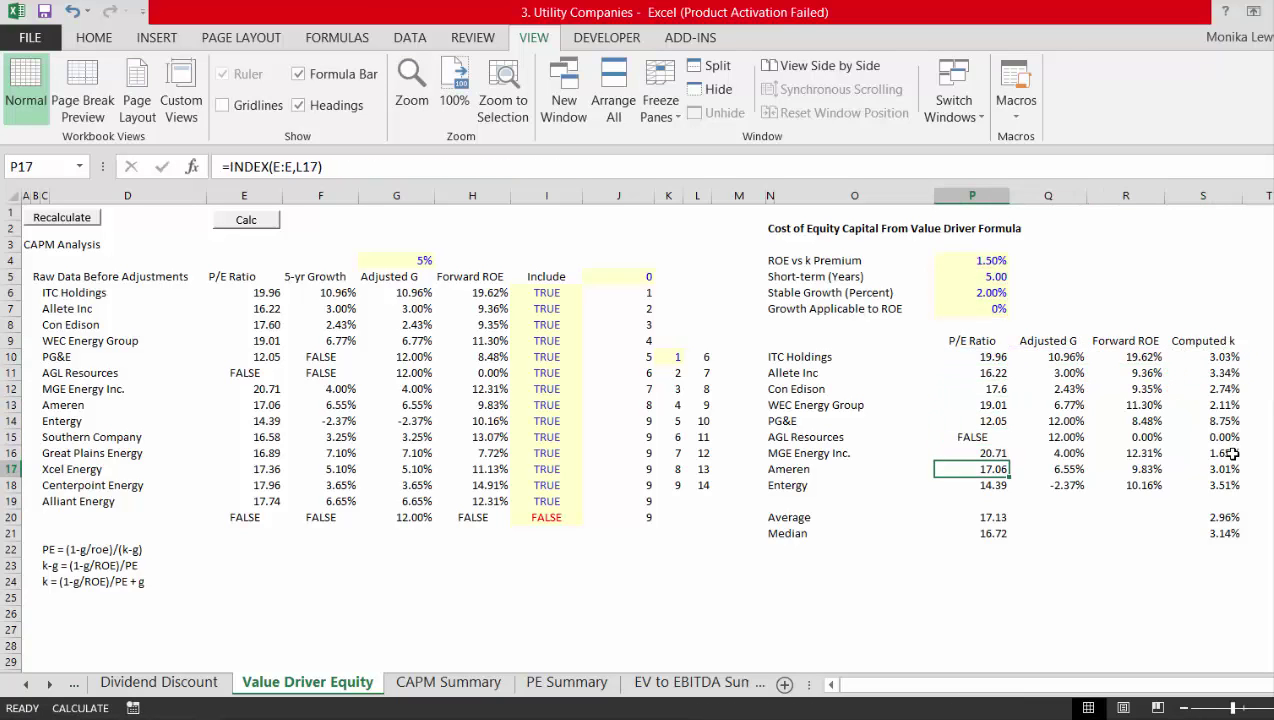
key(Up)
key(Up)
key(Up)
key(Up)
key(Left)
key(Down)
Compare PG&E's P/E Ratio and Adjusted G lookup formulas, ending at the growth cap input
key(Right)
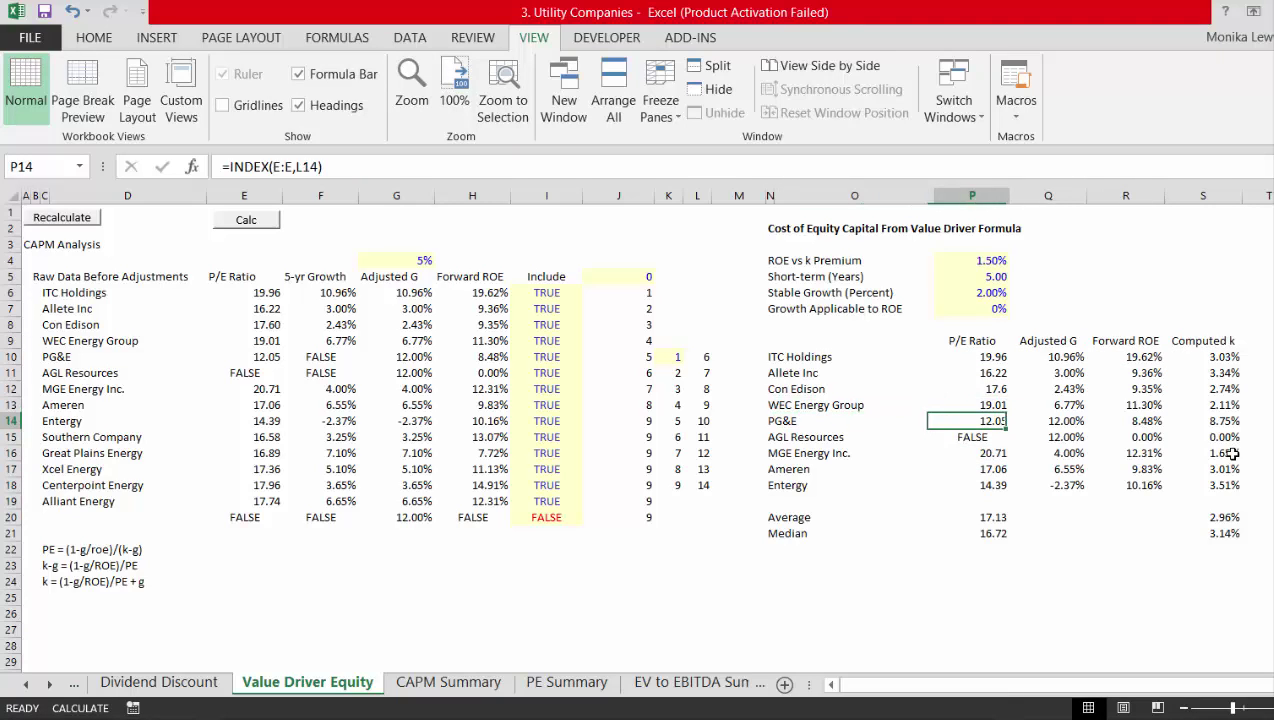
key(Right)
key(Left)
key(Right)
key(Left)
key(Left)
key(Right)
key(Left)
key(Left)
key(Left)
key(Left)
key(Left)
key(Left)
key(Left)
key(Left)
key(Left)
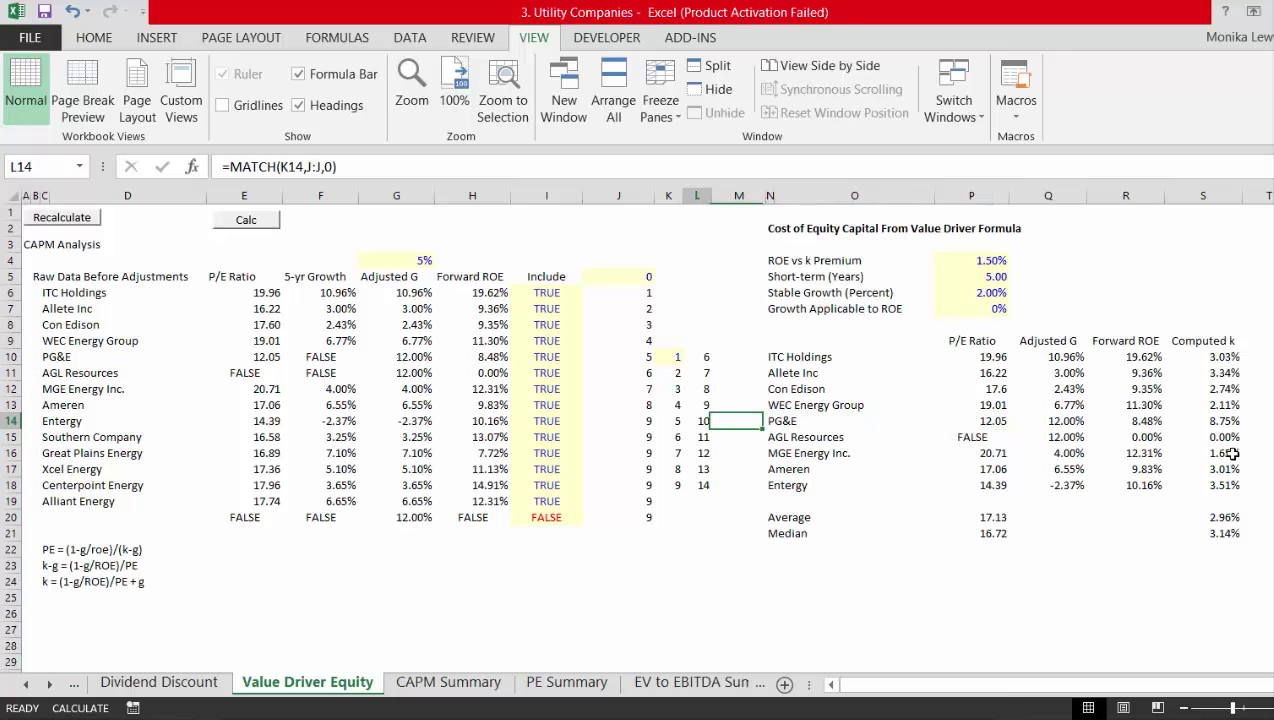
key(Up)
key(Up)
key(Up)
key(Up)
key(Up)
key(Up)
key(Up)
key(Up)
key(Up)
key(Up)
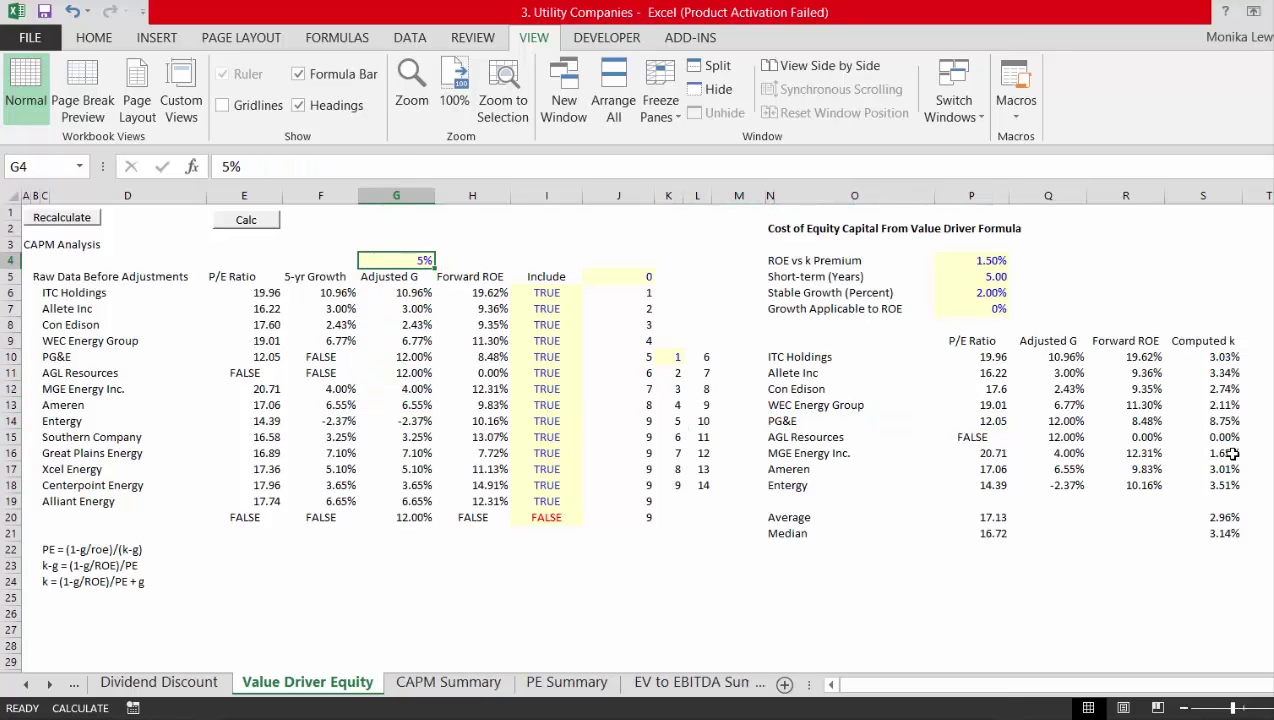
Set the growth cap to 12% and check the capped Adjusted G formulas
text(12%)
key(Return)
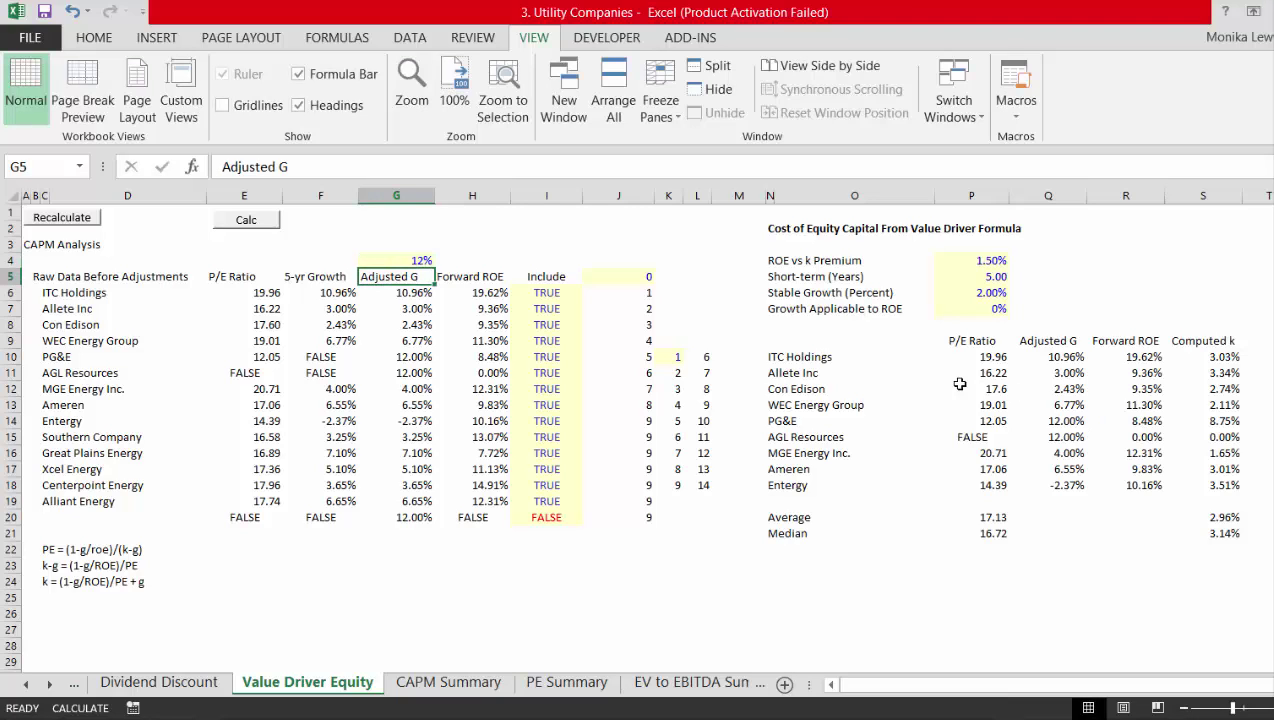
key(Down)
key(Down)
key(Down)
key(Down)
key(Down)
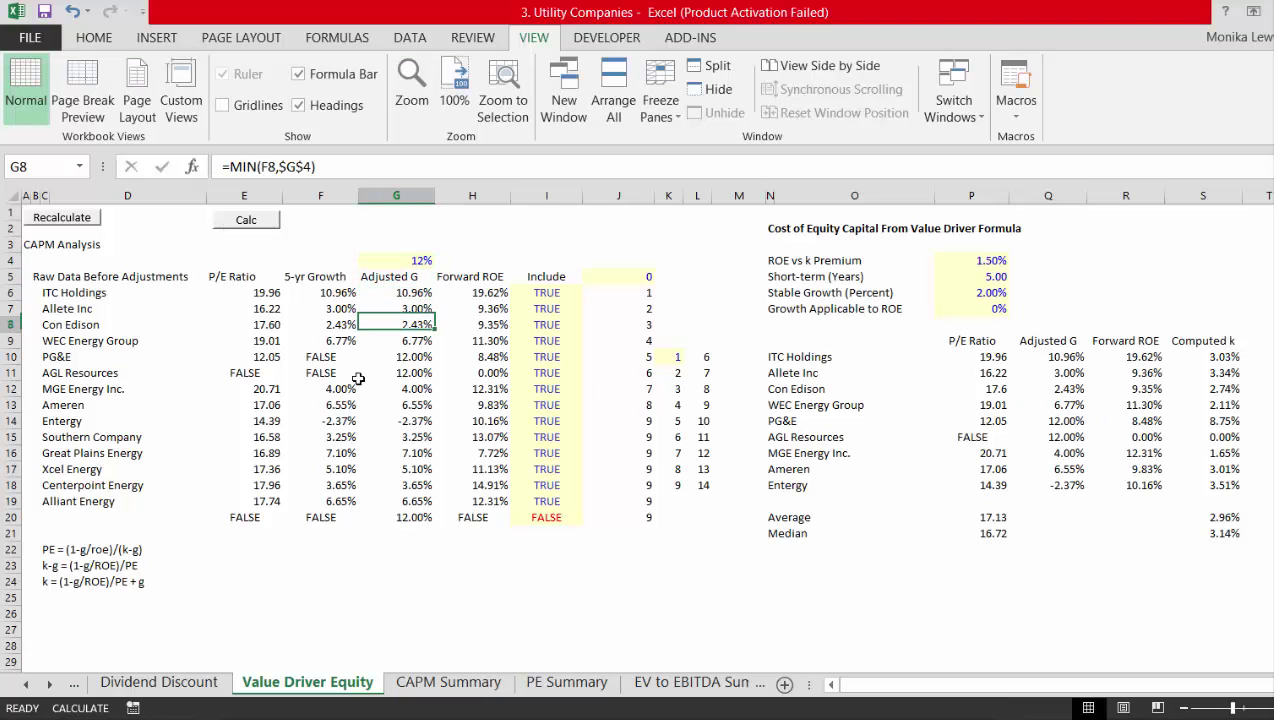
Exclude PG&E and AGL Resources by setting their Include flags to FALSE
key(Right)
key(Right)
text(false)
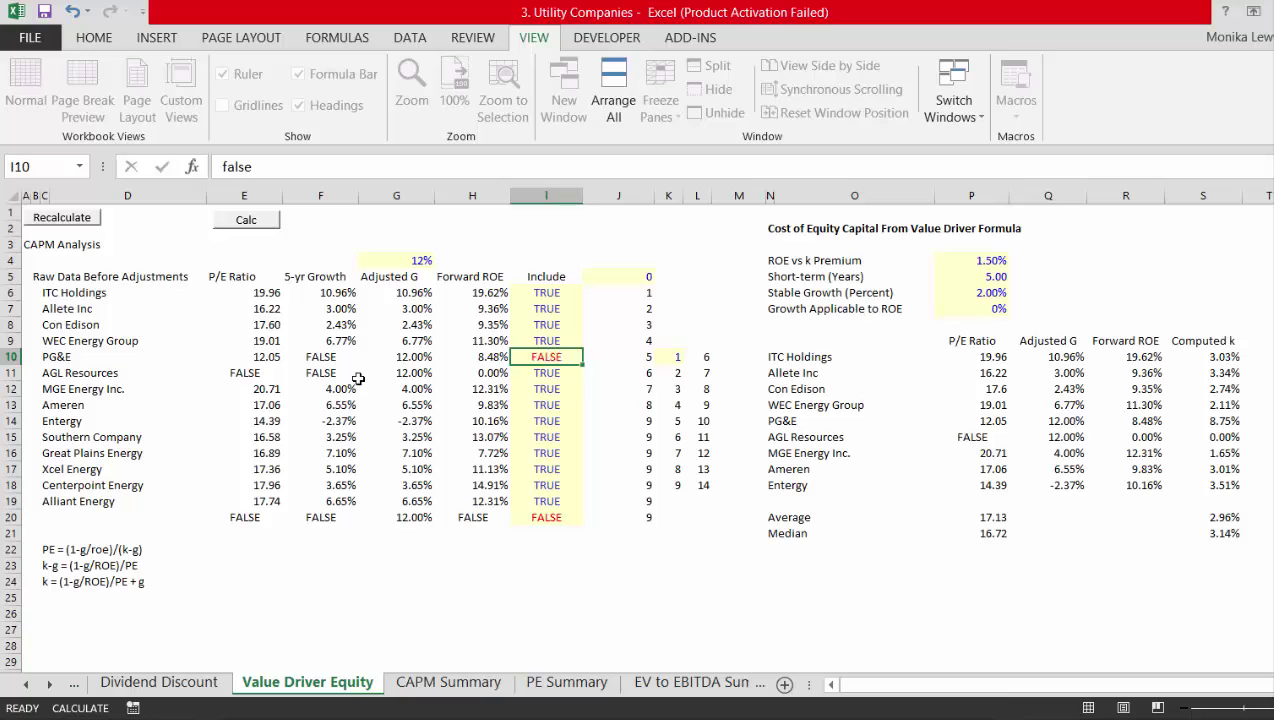
key(Return)
text(false)
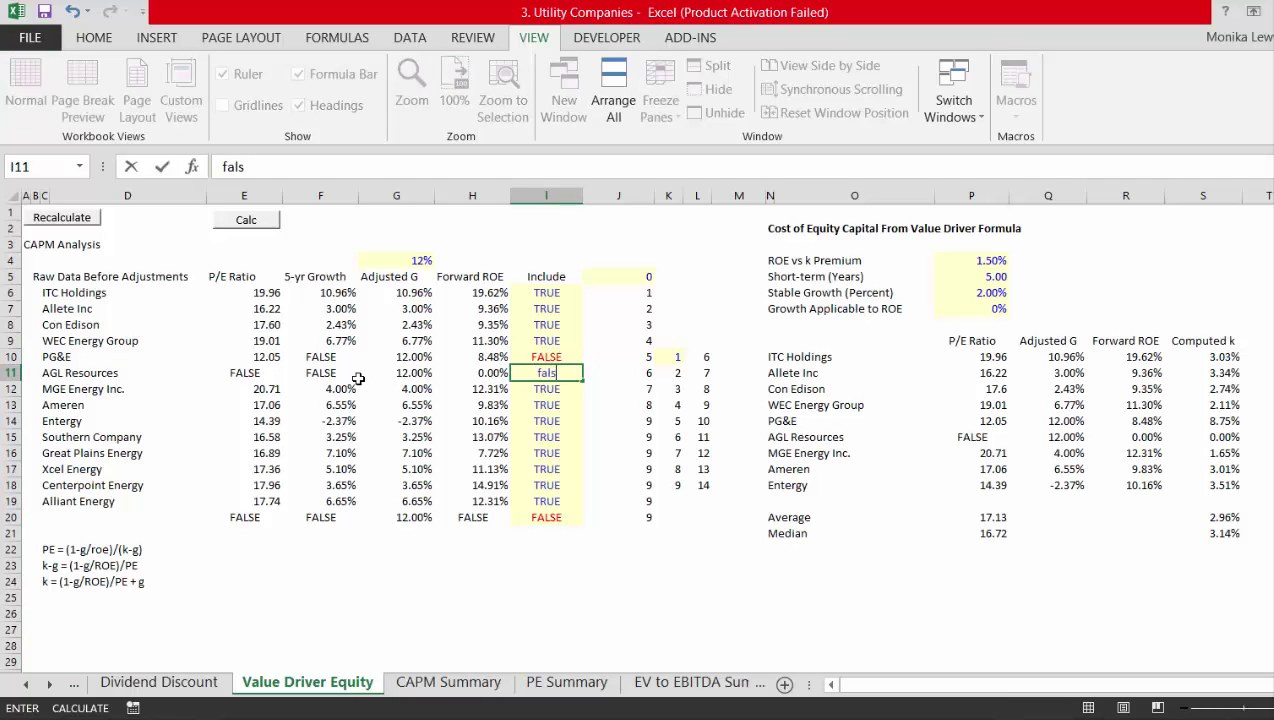
key(Return)
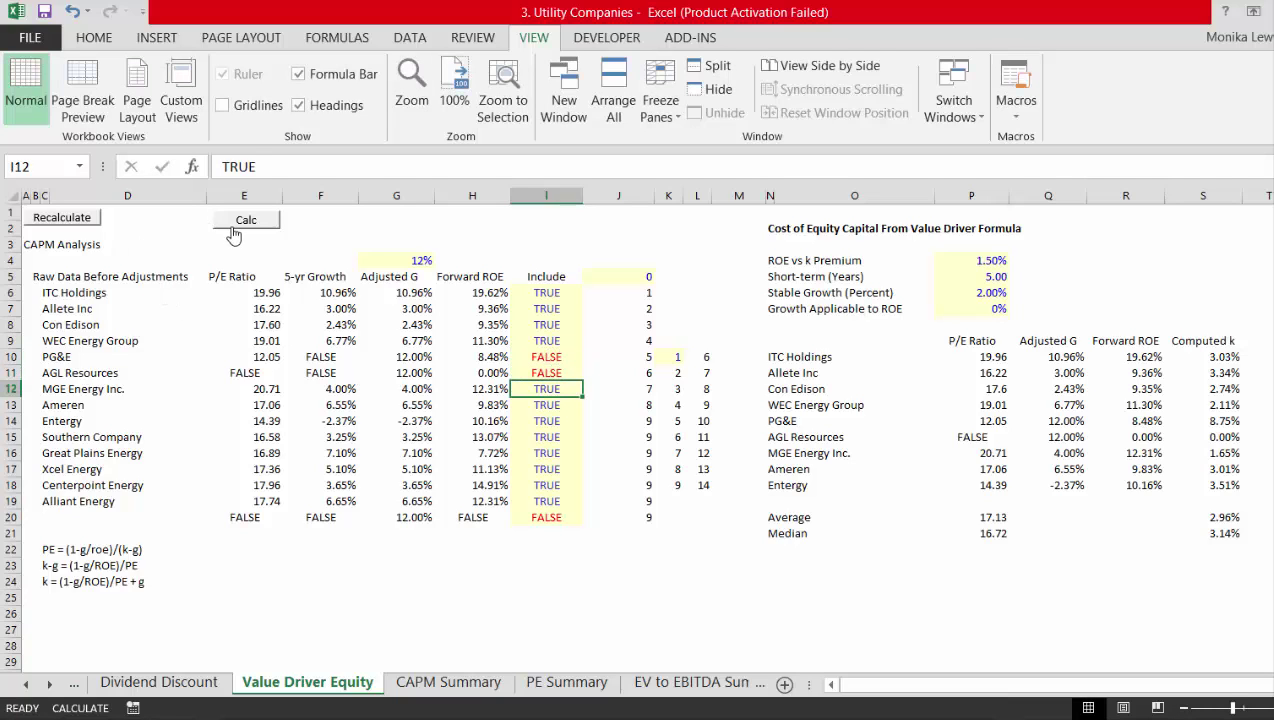
Recalculate with Calc and re-enter ITC Holdings' Computed k formula, now 3.22%
click(237, 230)
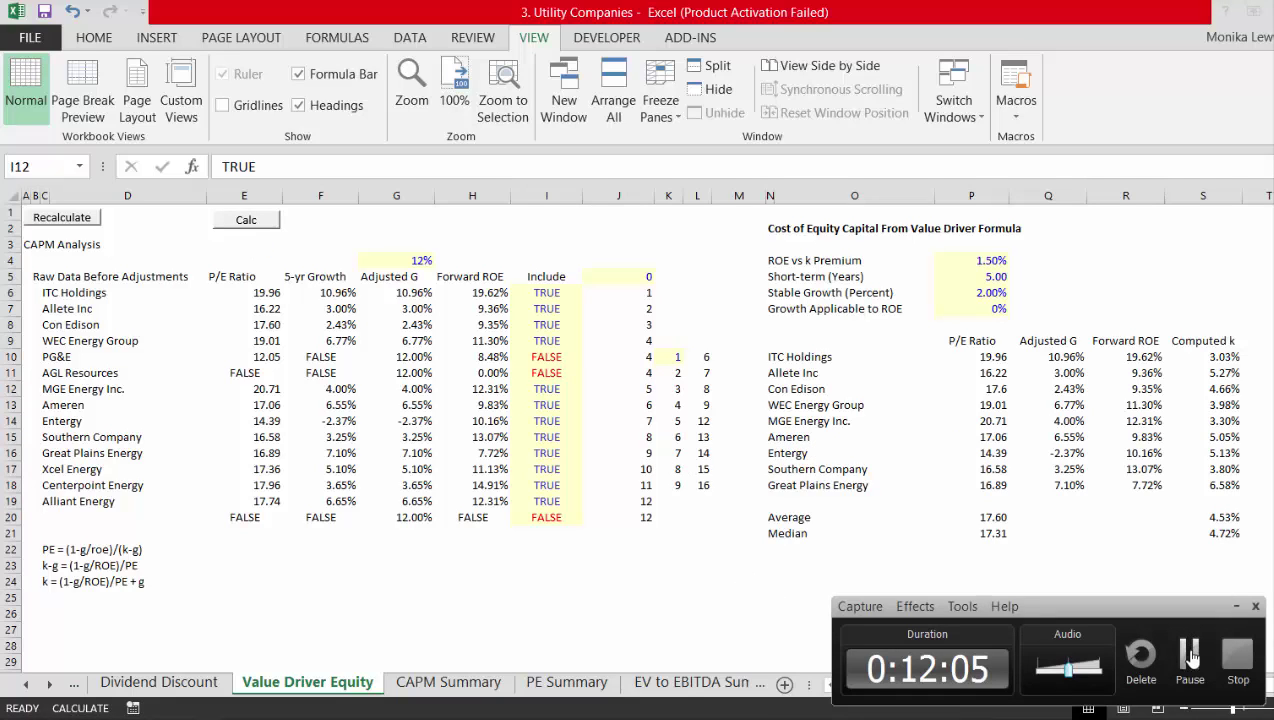
click(1199, 668)
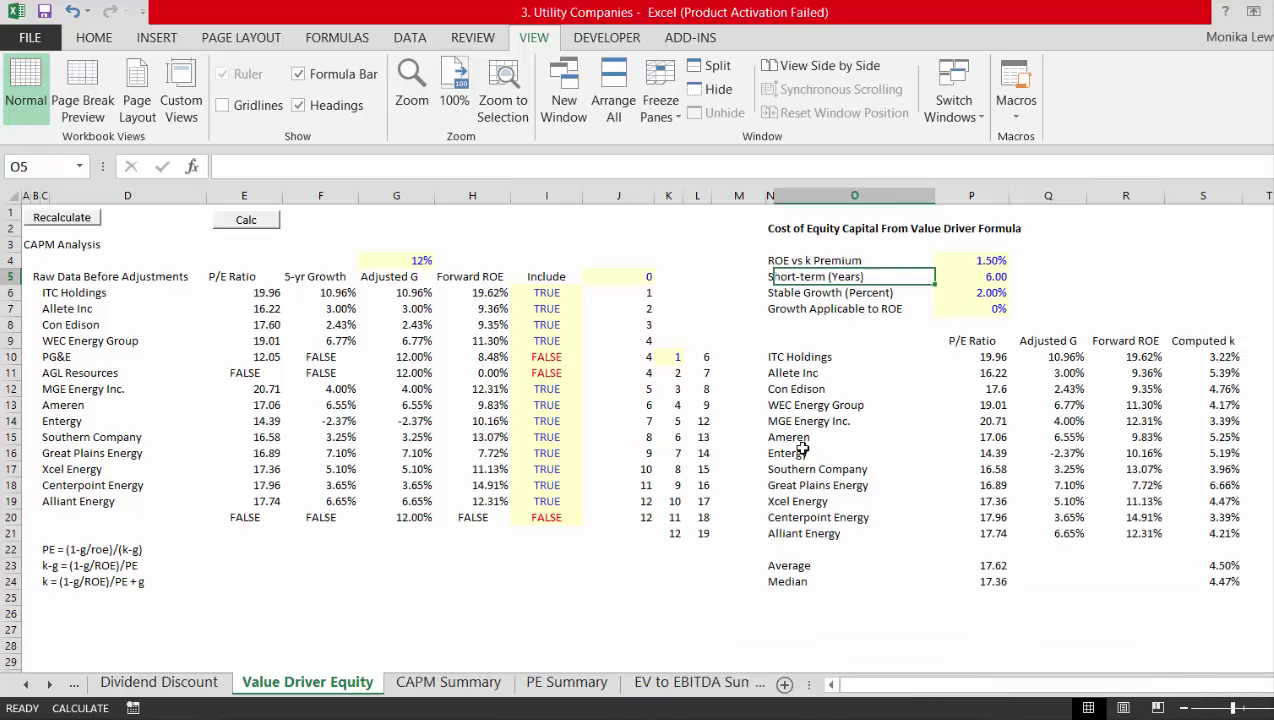
key(Right)
key(Right)
key(Right)
key(Down)
key(Down)
key(Down)
key(Down)
key(Down)
key(Right)
key(F2)
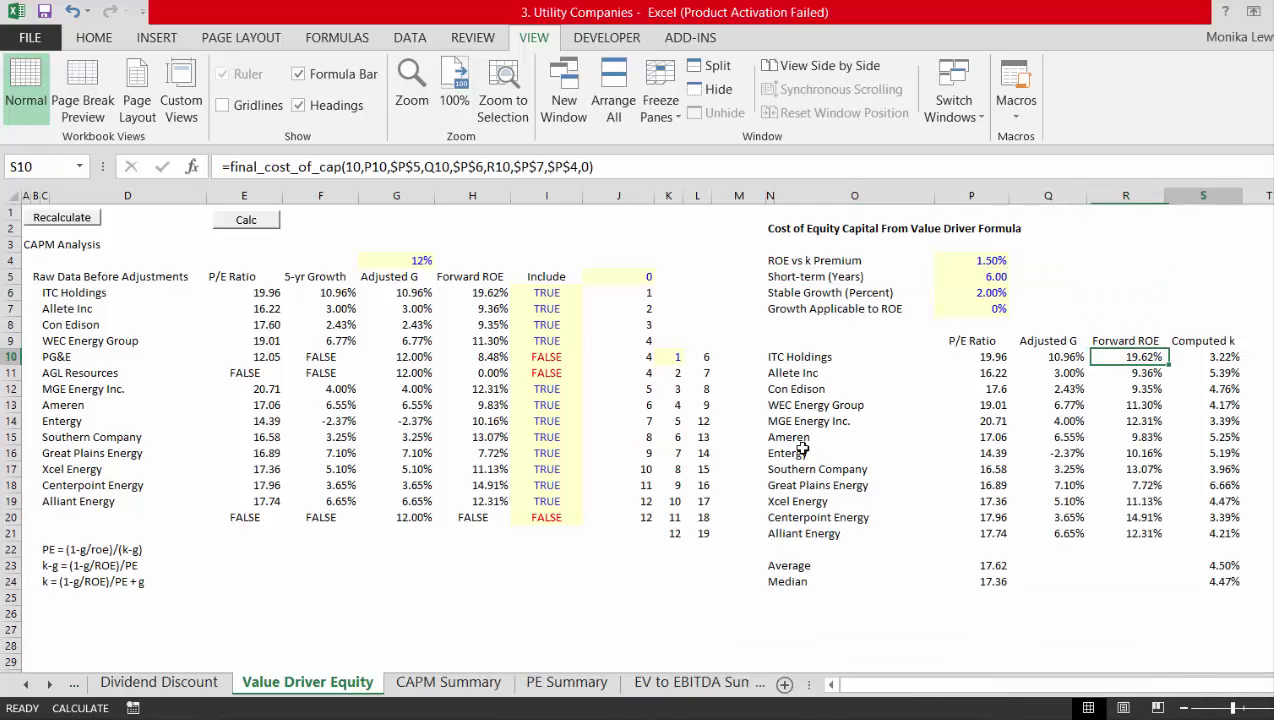
key(Return)
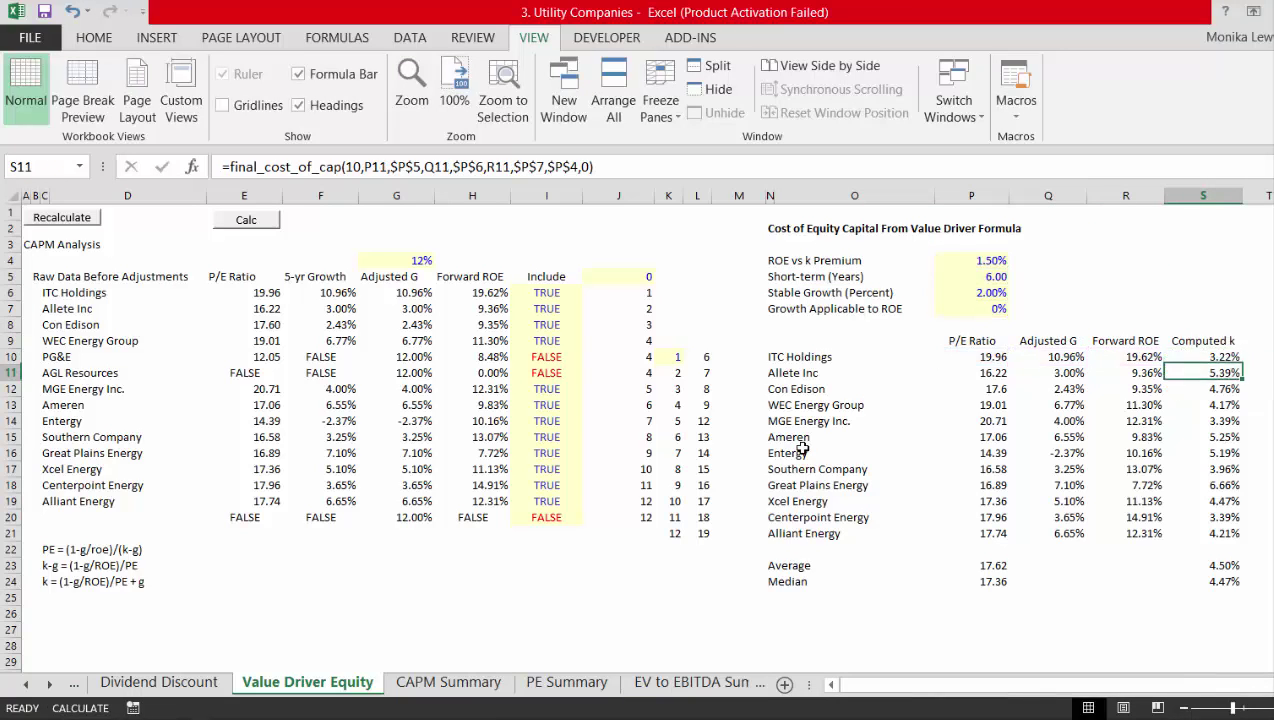
Check the Computed k results and their Average and Median, then return to the Short-term (Years) input
key(Down)
key(Down)
key(Down)
key(Down)
key(Down)
key(Down)
key(Down)
key(Down)
key(Down)
key(Down)
key(Down)
key(Down)
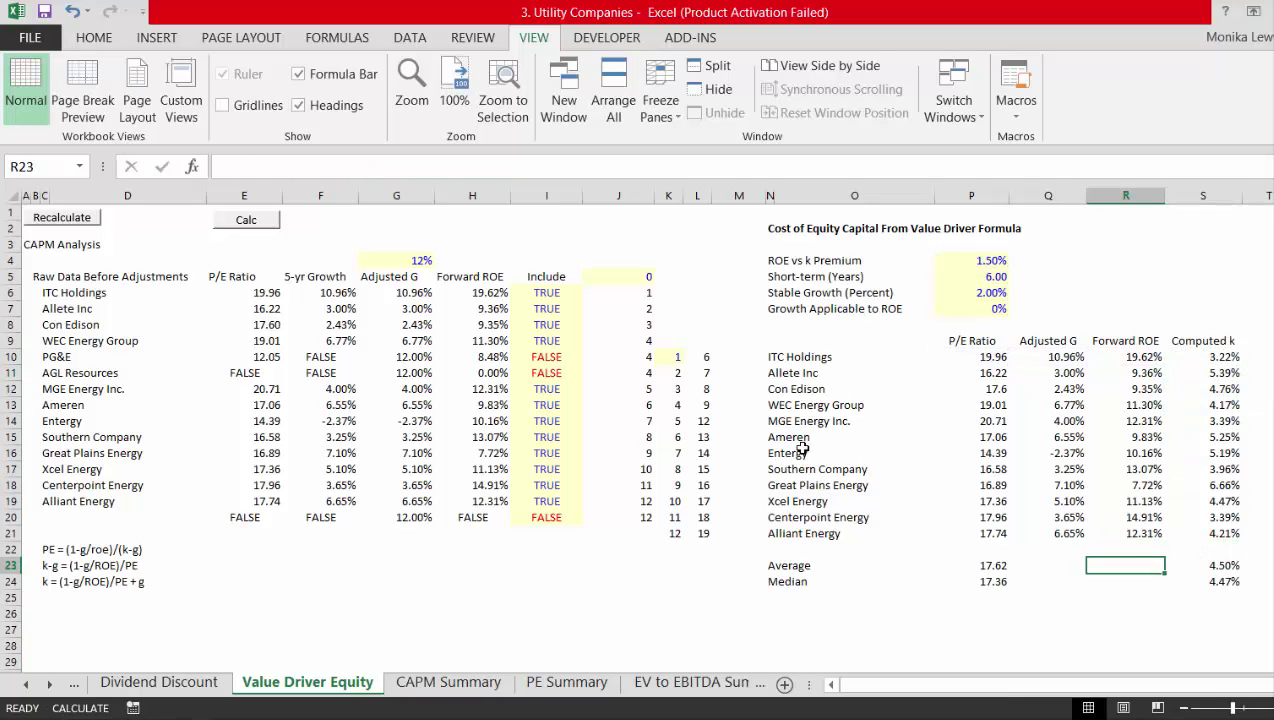
key(Down)
key(Up)
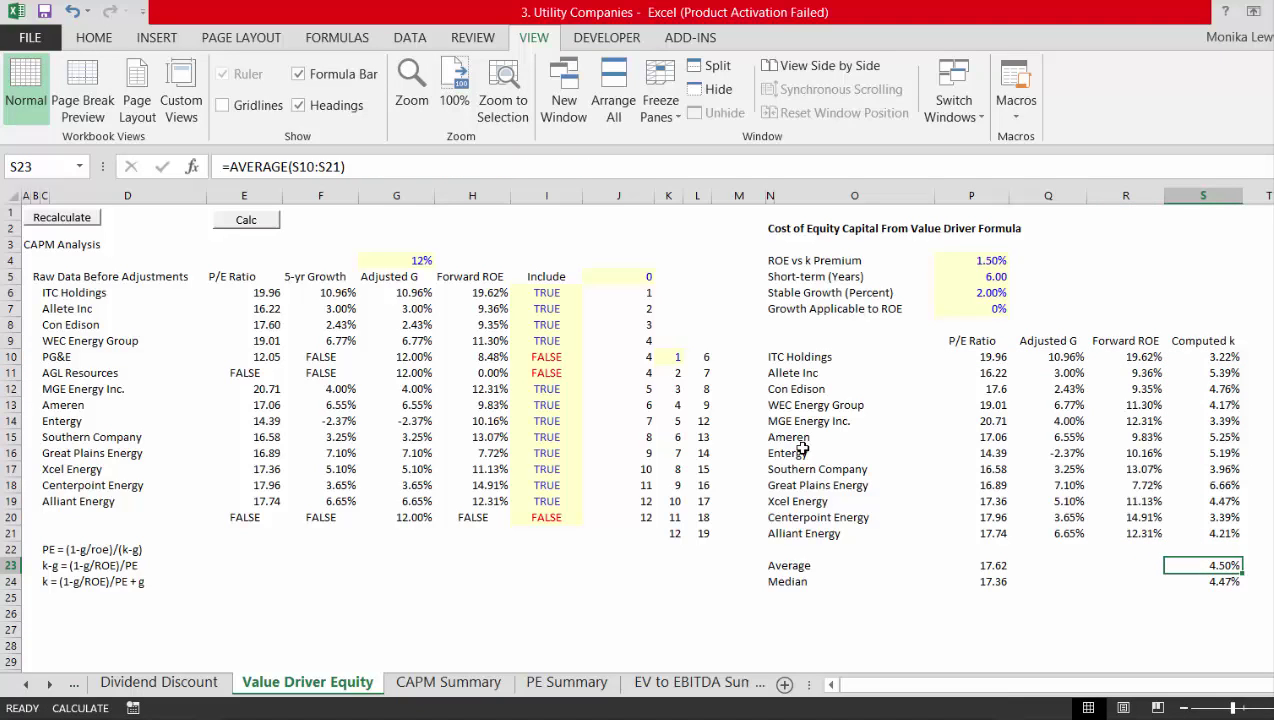
key(Up)
key(Up)
key(Up)
key(Up)
key(Up)
key(Up)
key(Up)
key(Up)
key(Up)
key(Up)
key(Up)
key(Up)
key(Up)
key(Up)
key(Up)
key(Left)
key(Left)
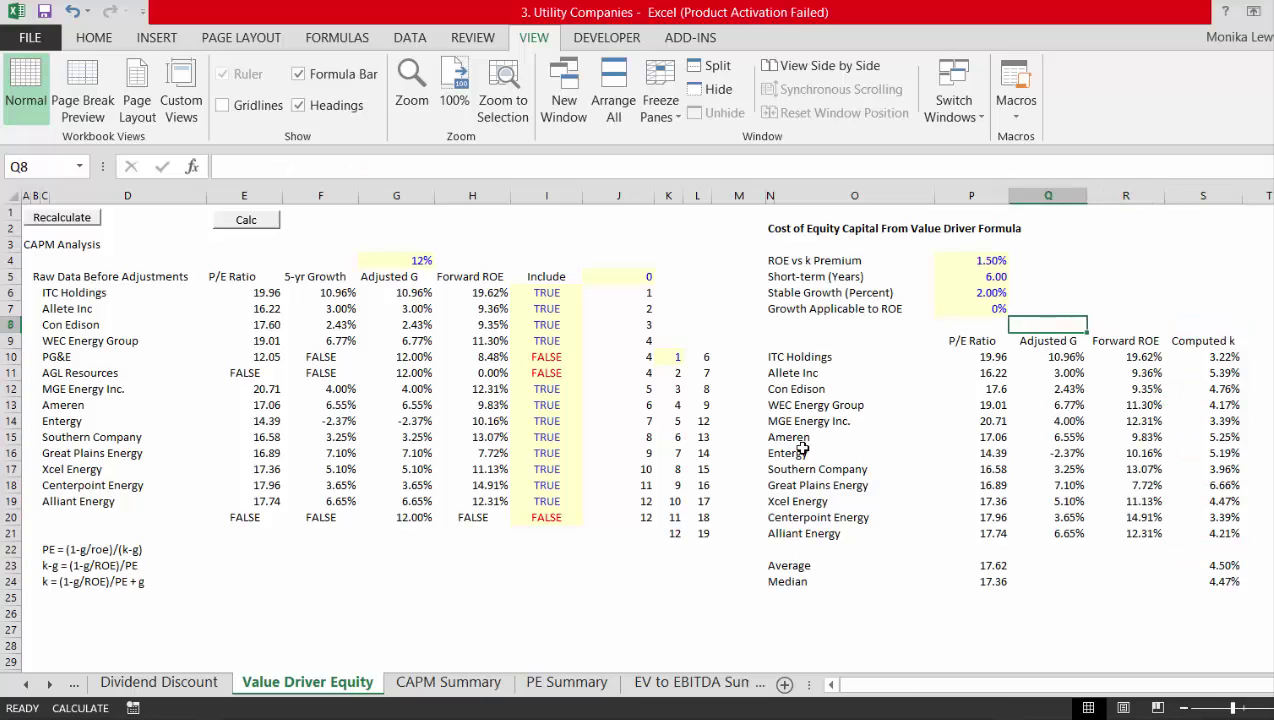
key(Left)
key(Up)
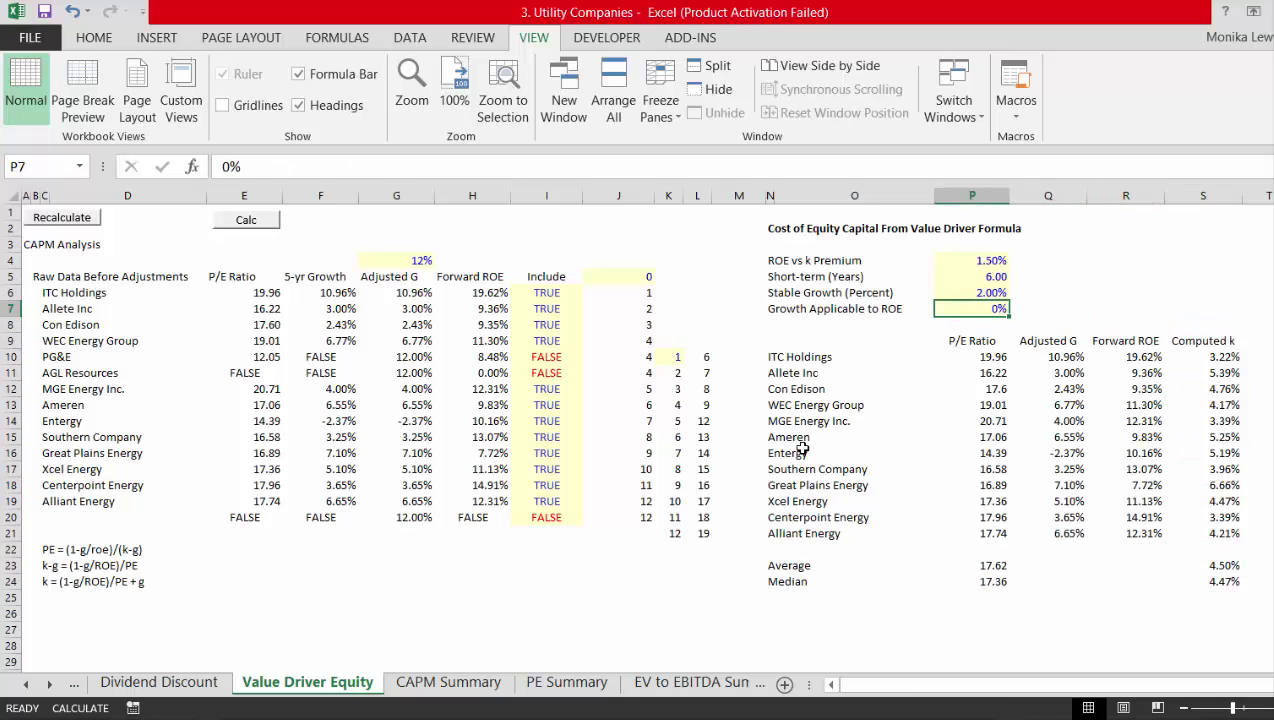
key(Up)
key(Up)
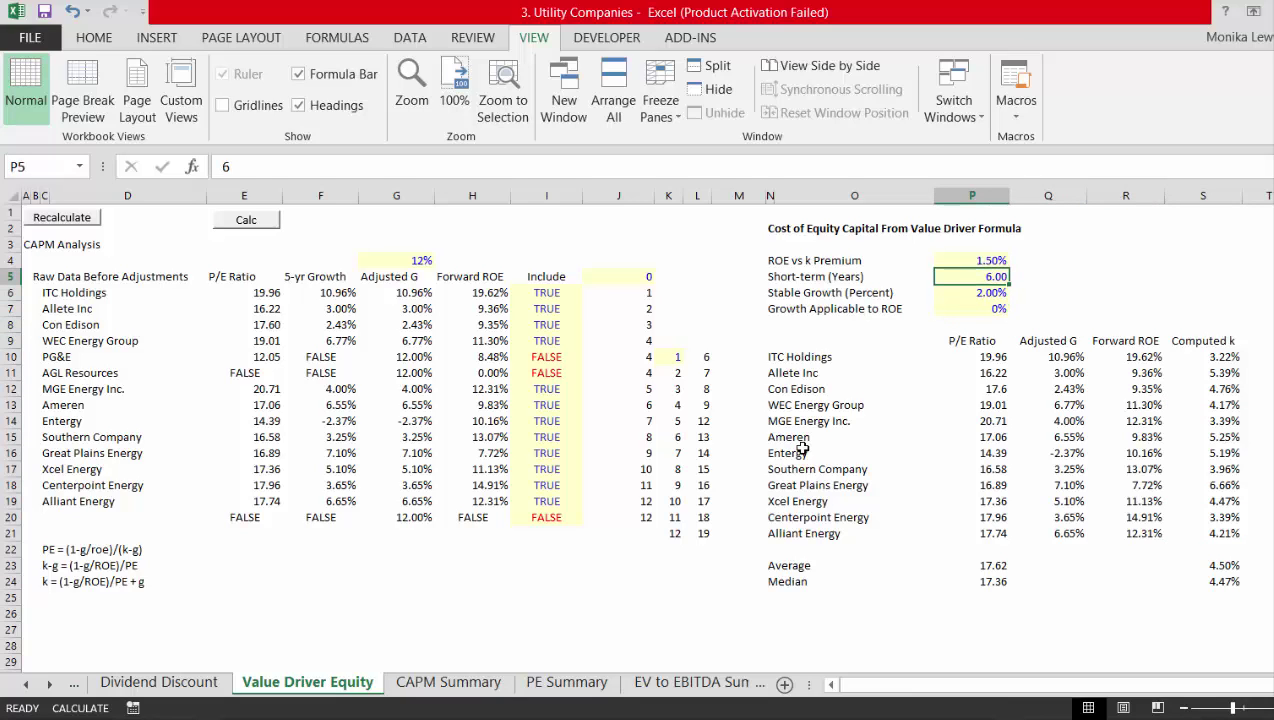
Test a 4-year short-term period, recalculating Computed k, then switch to the CAPM Summary sheet
text(4)
key(Return)
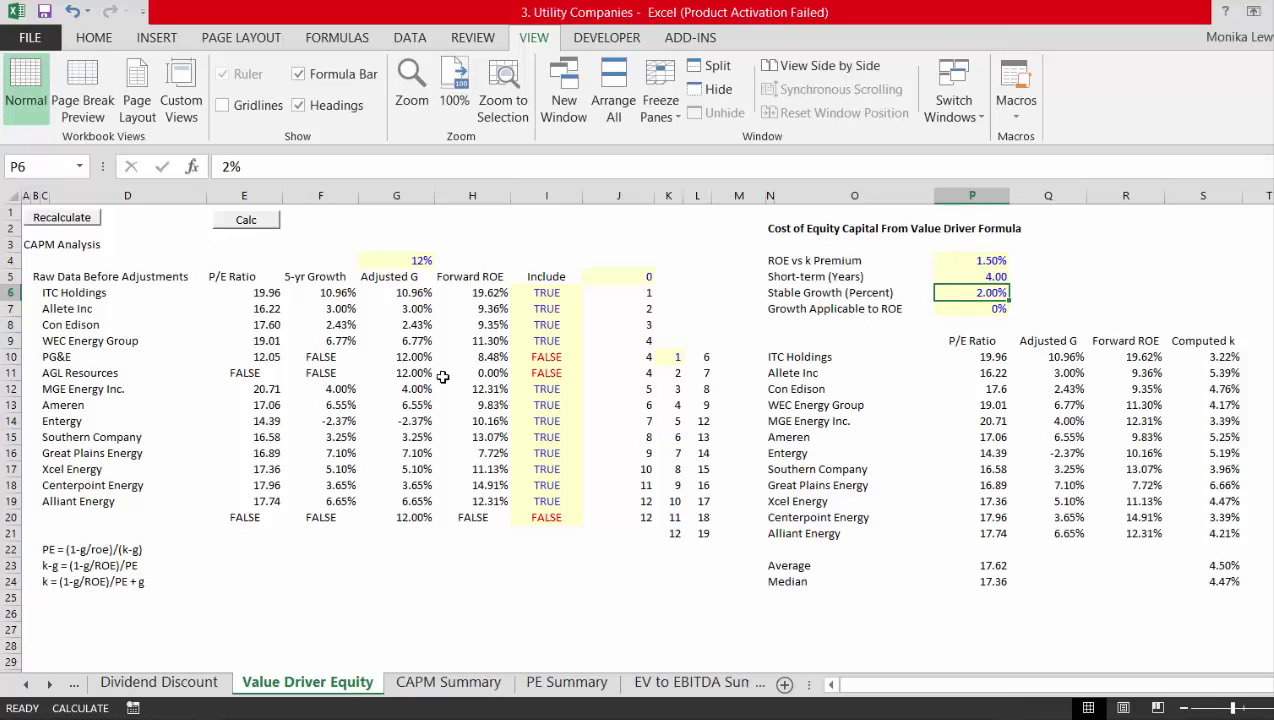
click(251, 222)
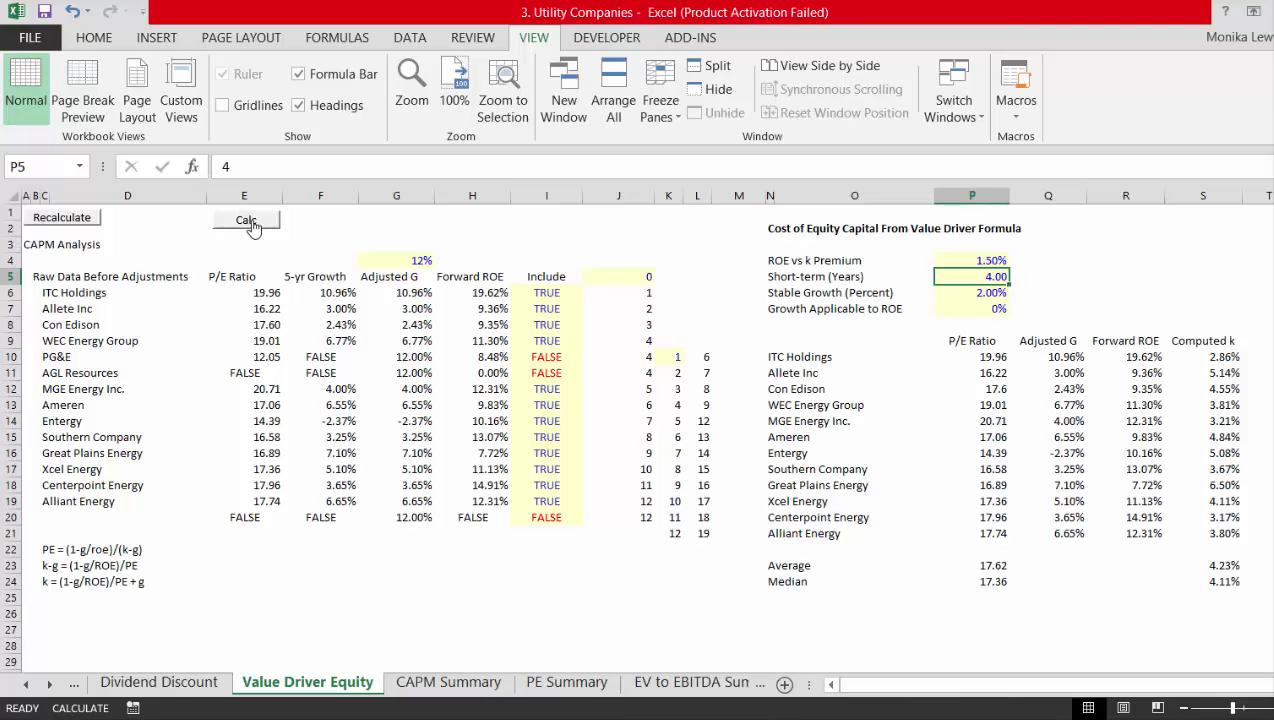
click(251, 222)
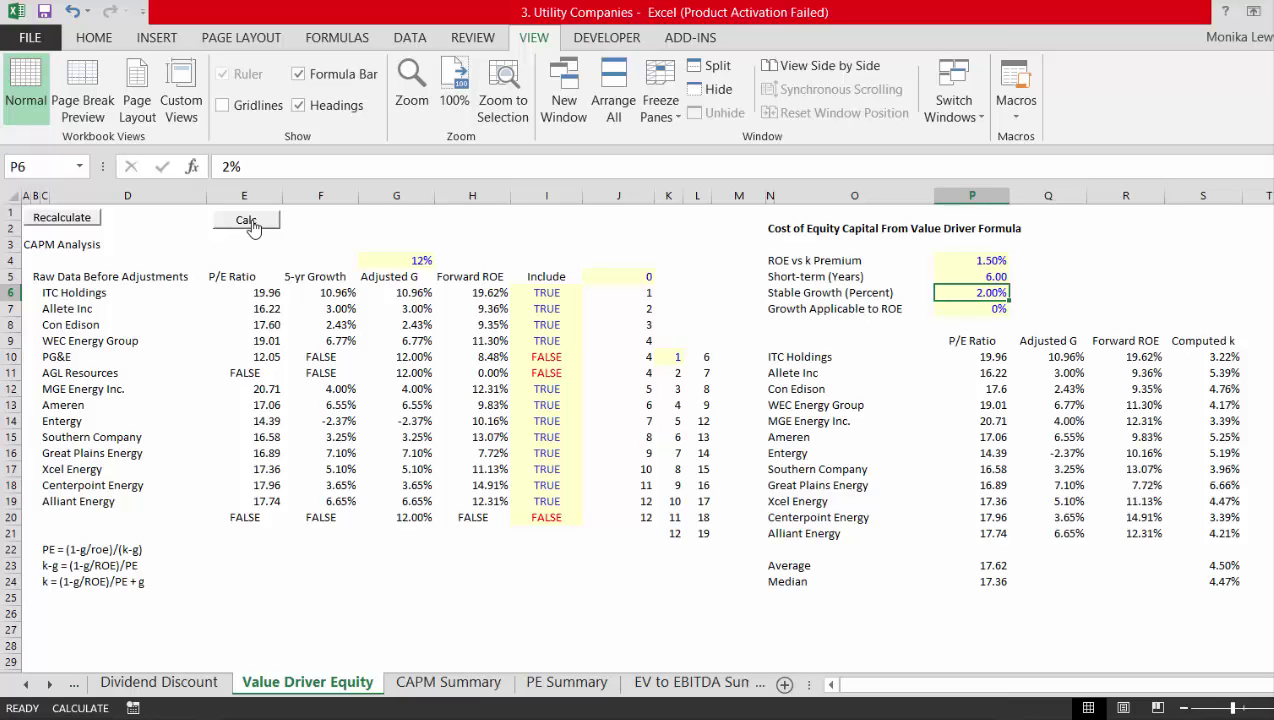
key(ctrl+Page_Down)
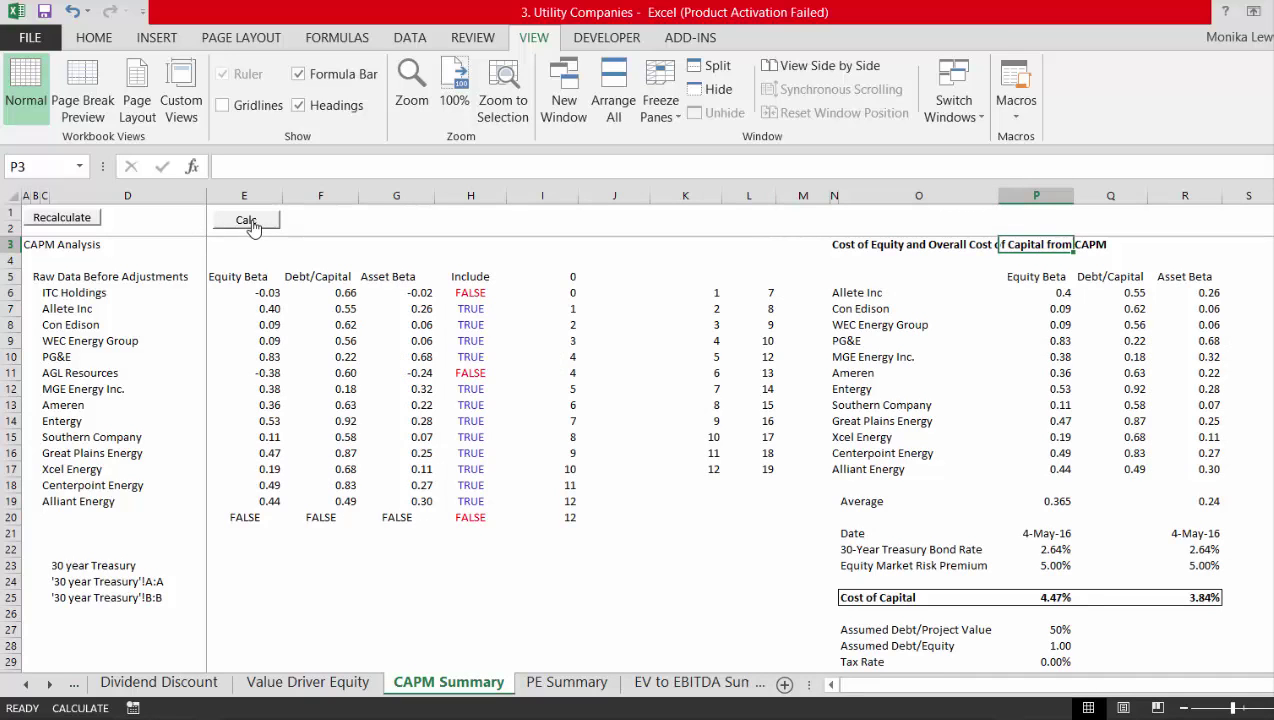
On the PE Summary sheet, inspect MGE Energy's yearly P/E values and AGL Resources' N/A current P/E
key(ctrl+Page_Down)
key(Up)
key(Up)
key(Up)
key(Up)
key(Up)
key(Up)
key(Up)
key(Up)
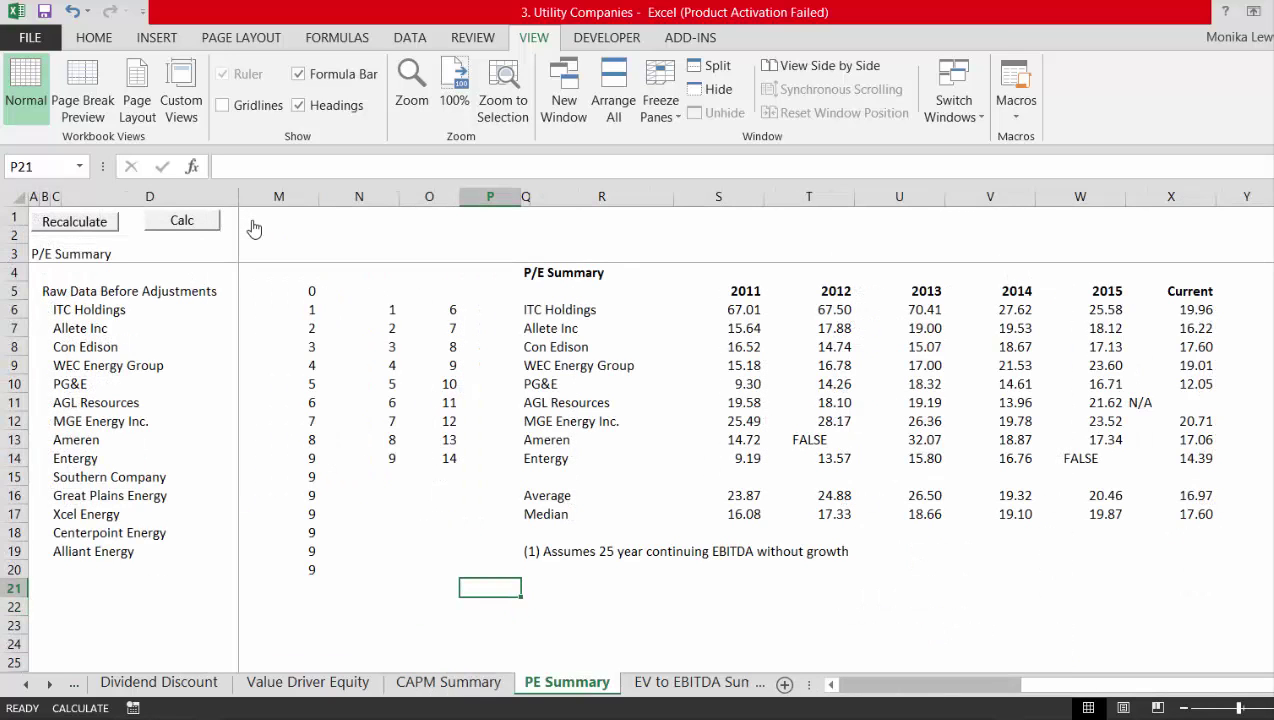
key(Right)
key(Right)
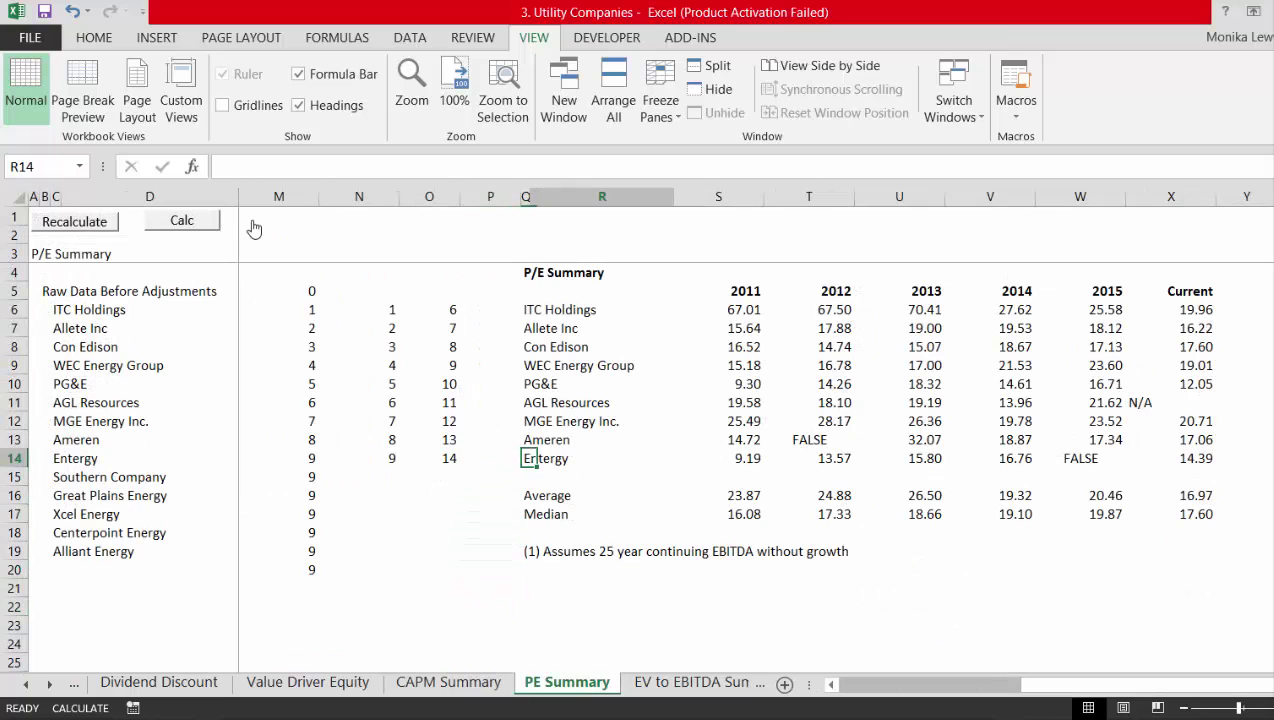
key(Up)
key(Up)
key(Right)
key(Right)
key(Right)
key(Right)
key(Right)
key(Right)
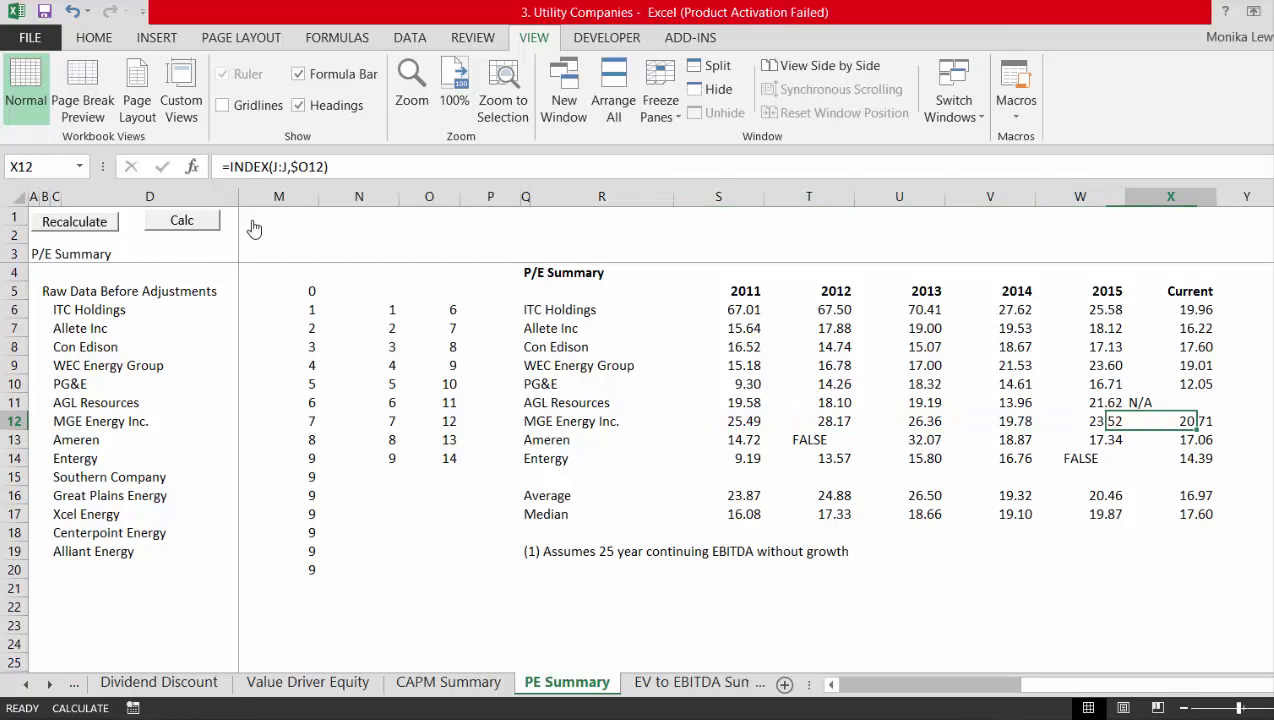
key(Up)
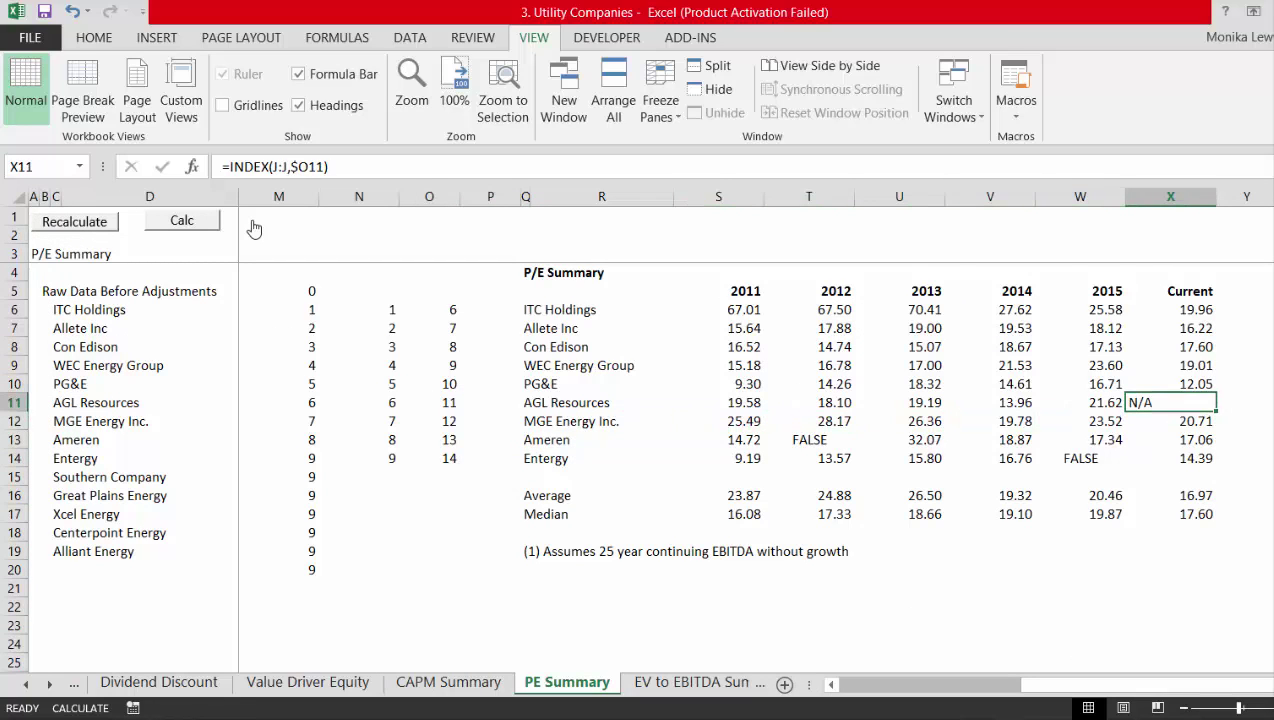
click(93, 39)
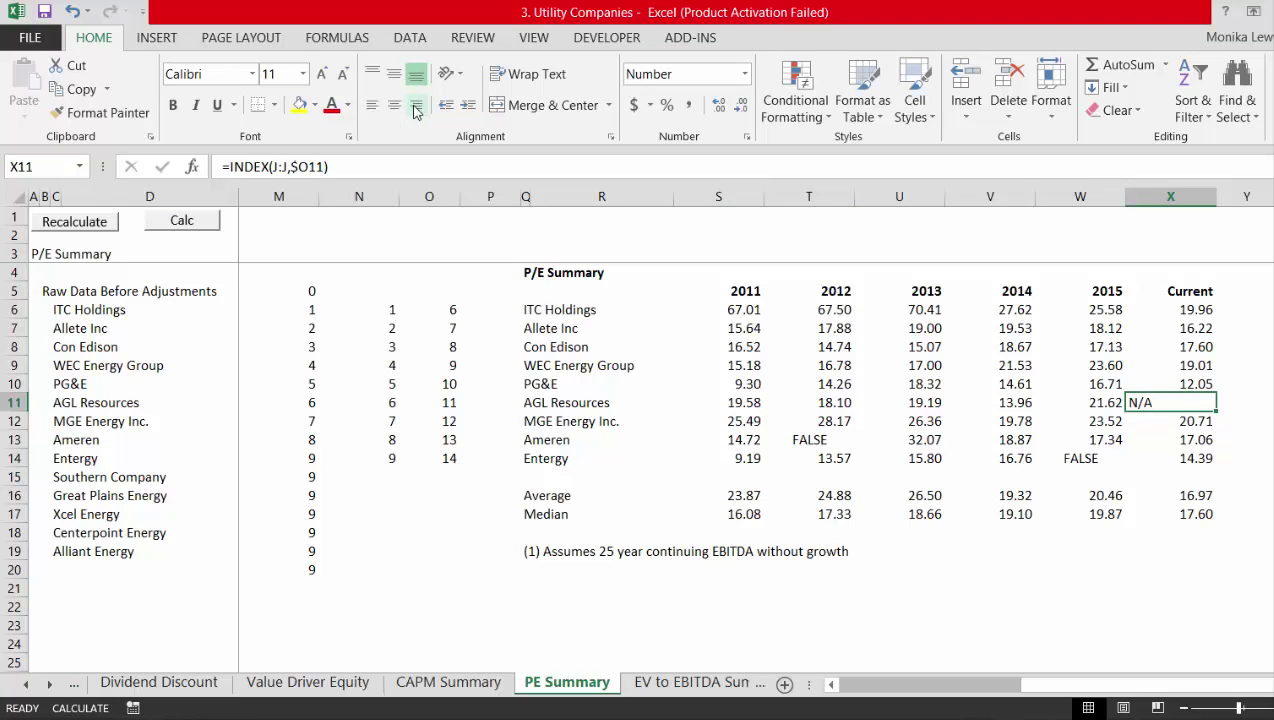
Inspect AGL Resources' P/E source links, the column M running count, and column J Current P/E links
key(Left)
key(Left)
key(Left)
key(Left)
key(Left)
key(Left)
key(Left)
key(Left)
key(Left)
key(Left)
key(Left)
key(Left)
key(Left)
key(Left)
key(Left)
key(Left)
key(Left)
key(Left)
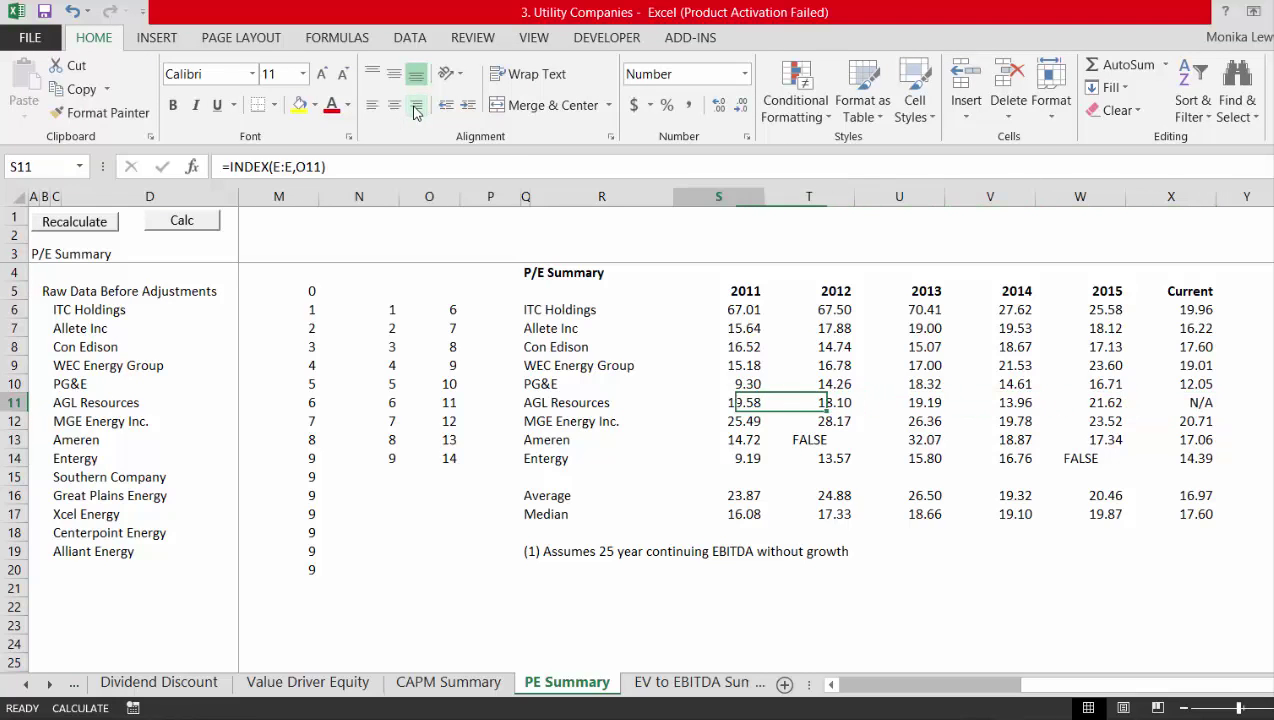
key(Left)
key(Left)
key(Left)
key(Left)
key(Right)
key(Right)
key(Right)
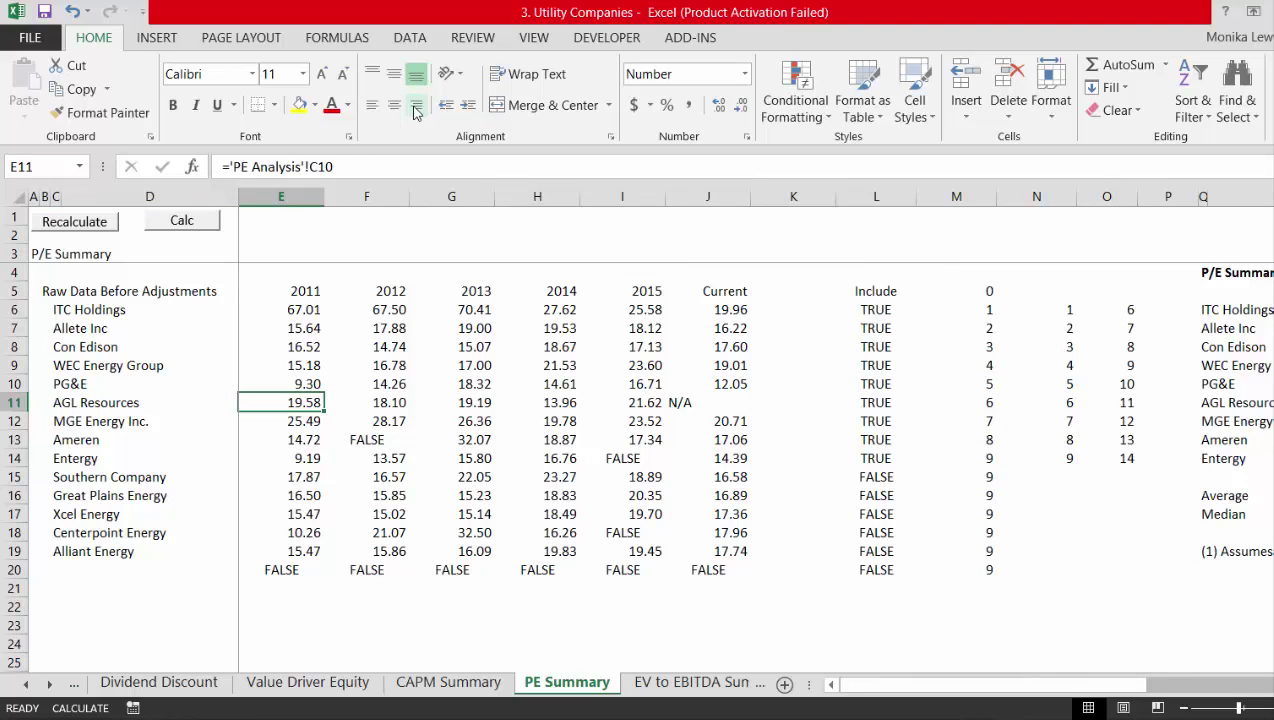
key(Right)
key(Right)
key(Right)
key(Right)
key(Right)
key(Right)
key(Right)
key(Right)
key(Right)
key(Right)
key(Right)
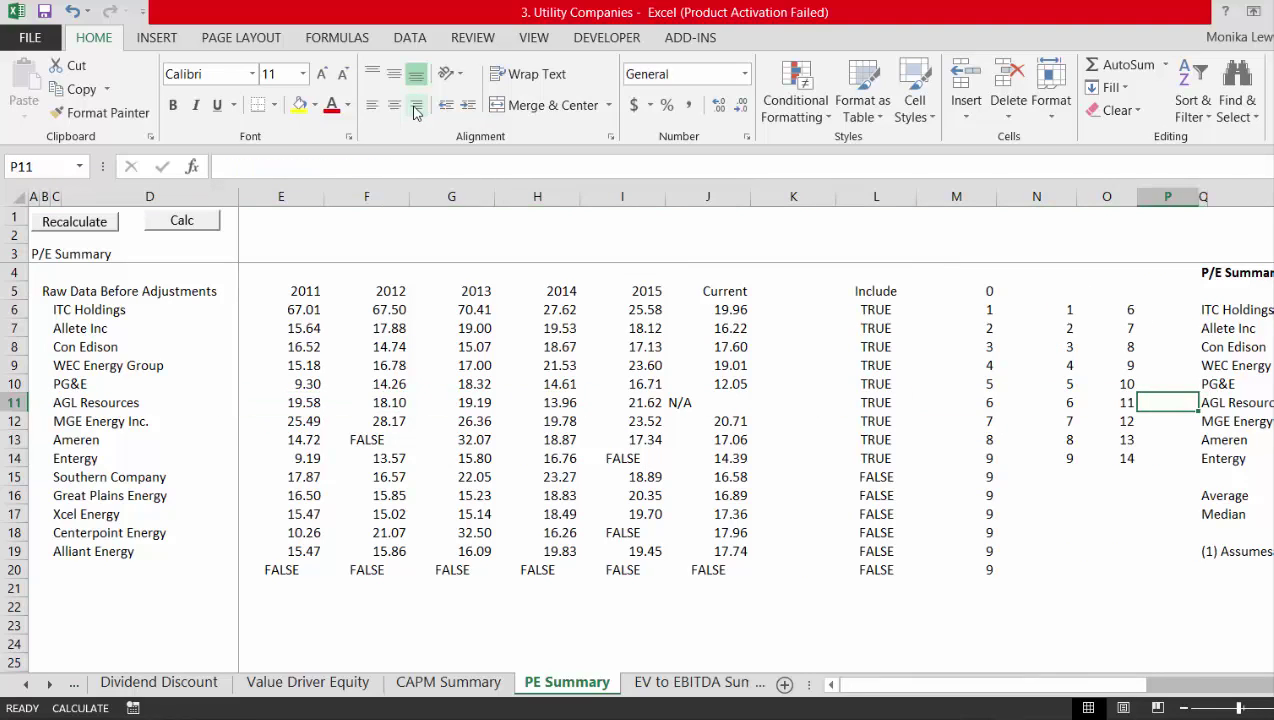
key(Left)
key(Left)
key(Left)
key(Left)
key(Left)
key(Left)
key(Left)
key(Left)
key(Left)
key(Left)
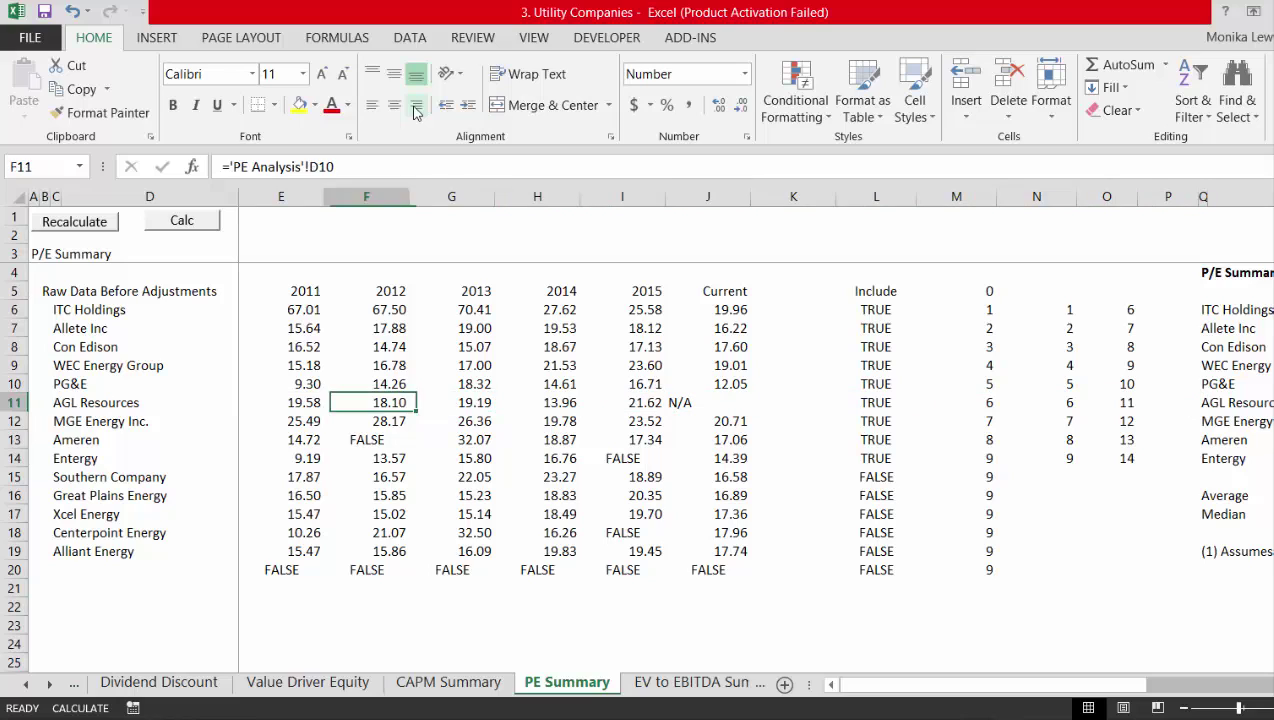
key(Right)
key(Right)
key(Right)
key(Right)
key(Down)
key(Down)
key(Down)
key(Down)
key(Down)
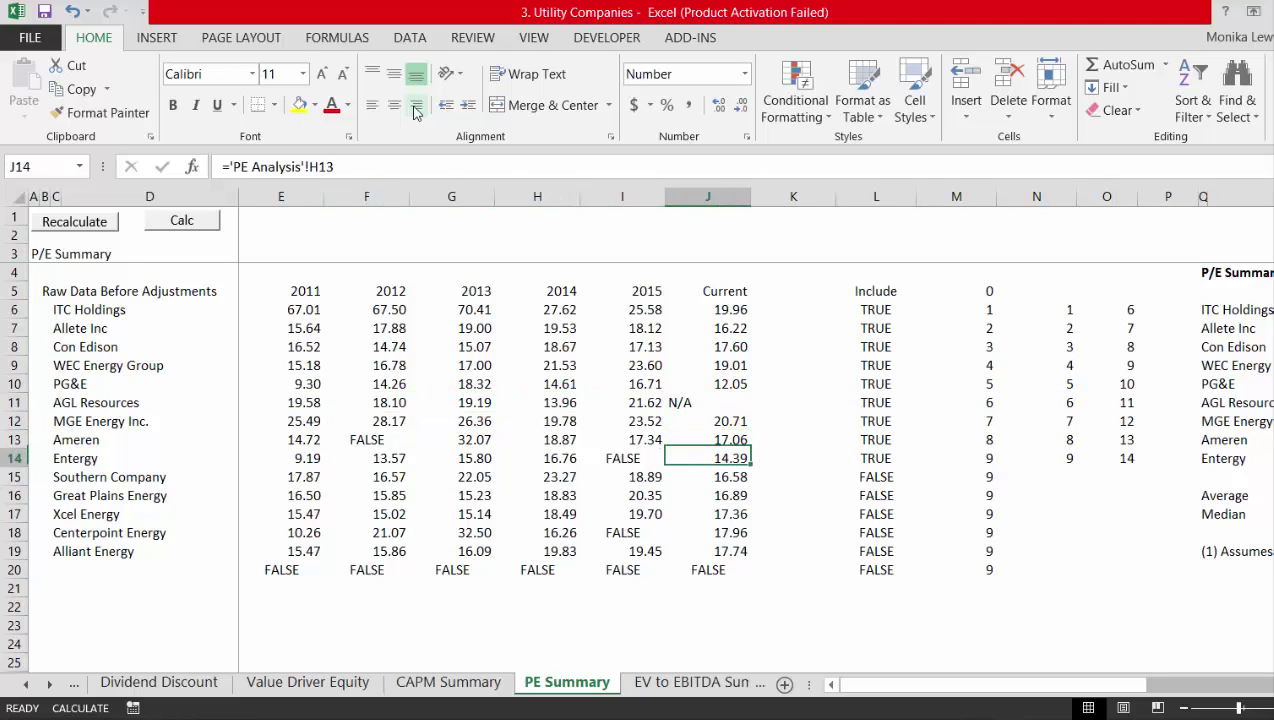
key(Down)
key(Down)
key(Up)
key(Up)
key(Up)
key(Up)
key(Up)
key(Up)
key(Up)
key(Up)
key(Up)
key(Up)
key(Up)
key(Up)
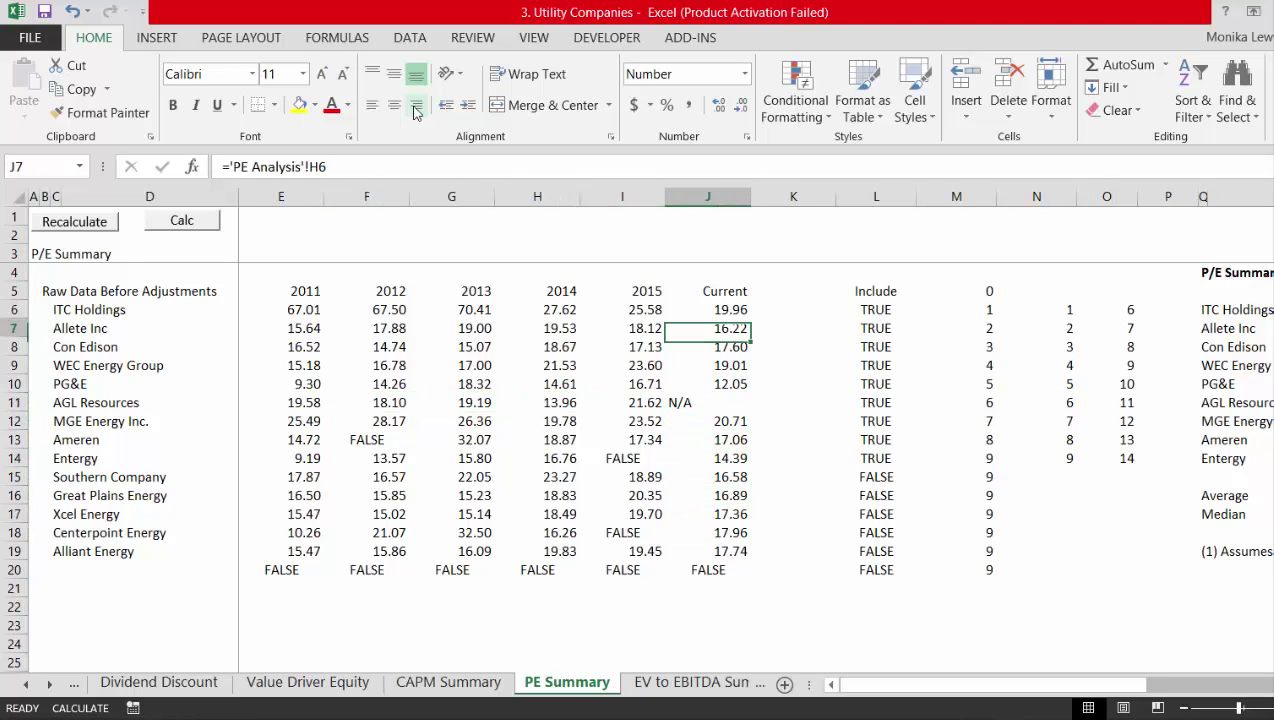
key(Down)
key(Down)
key(Down)
key(Down)
key(Down)
key(Down)
key(Down)
key(Down)
key(Down)
key(Down)
key(Down)
key(Down)
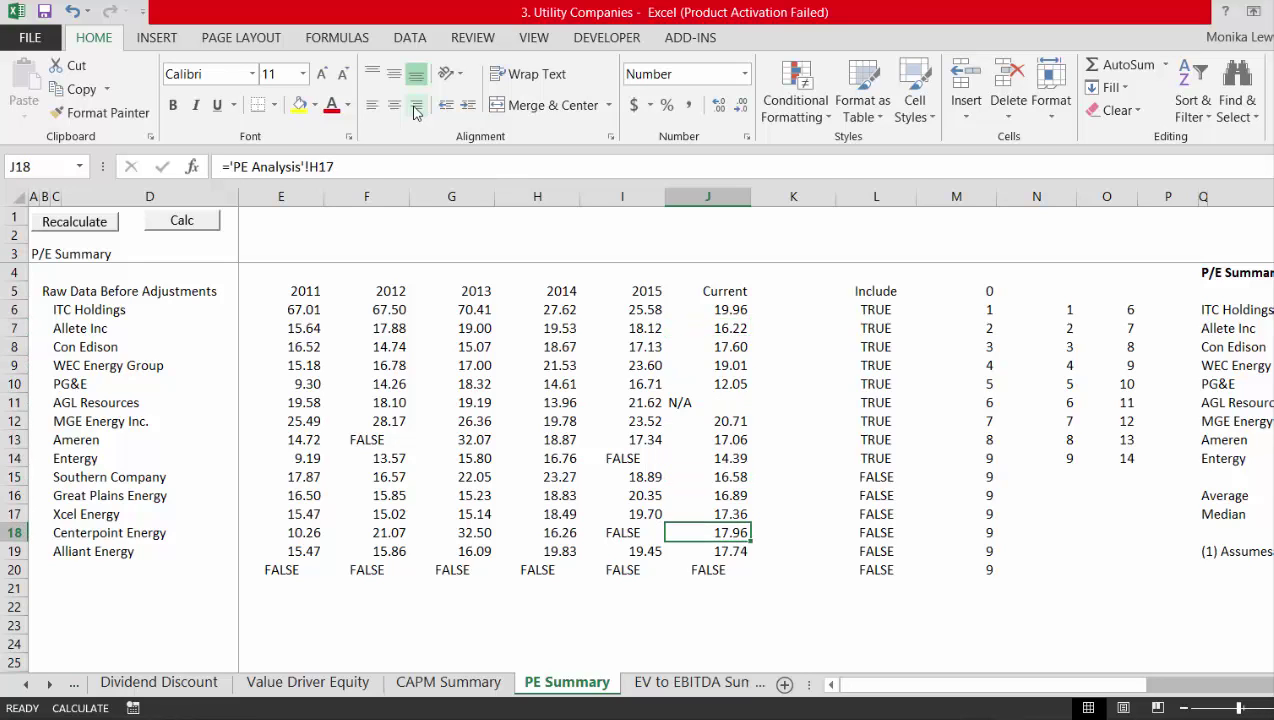
key(Right)
key(Right)
key(Right)
key(Right)
key(Right)
key(Right)
key(Right)
key(Right)
key(Right)
key(Right)
key(Right)
key(Right)
key(Right)
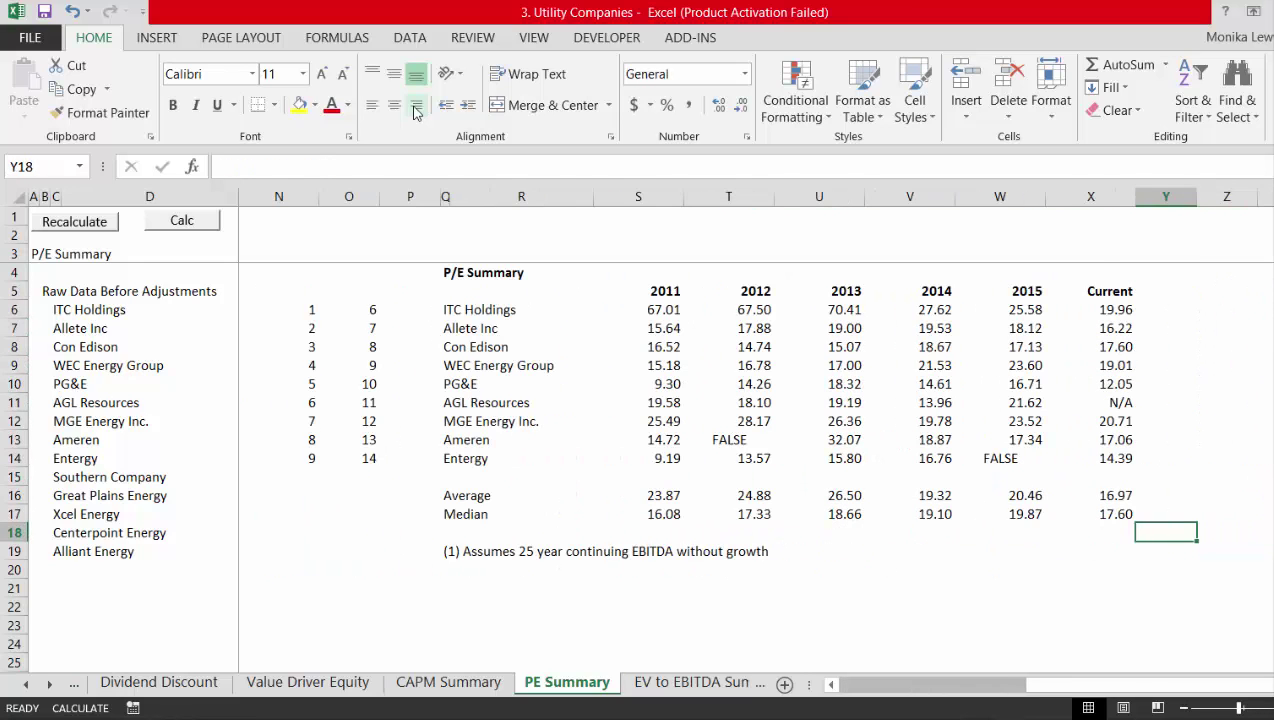
Inspect the INDEX lookup formulas across ITC Holdings' row and down the 2012 column
key(Up)
key(Up)
key(Up)
key(Up)
key(Up)
key(Up)
key(Up)
key(Up)
key(Up)
key(Left)
key(Left)
key(Up)
key(Up)
key(Up)
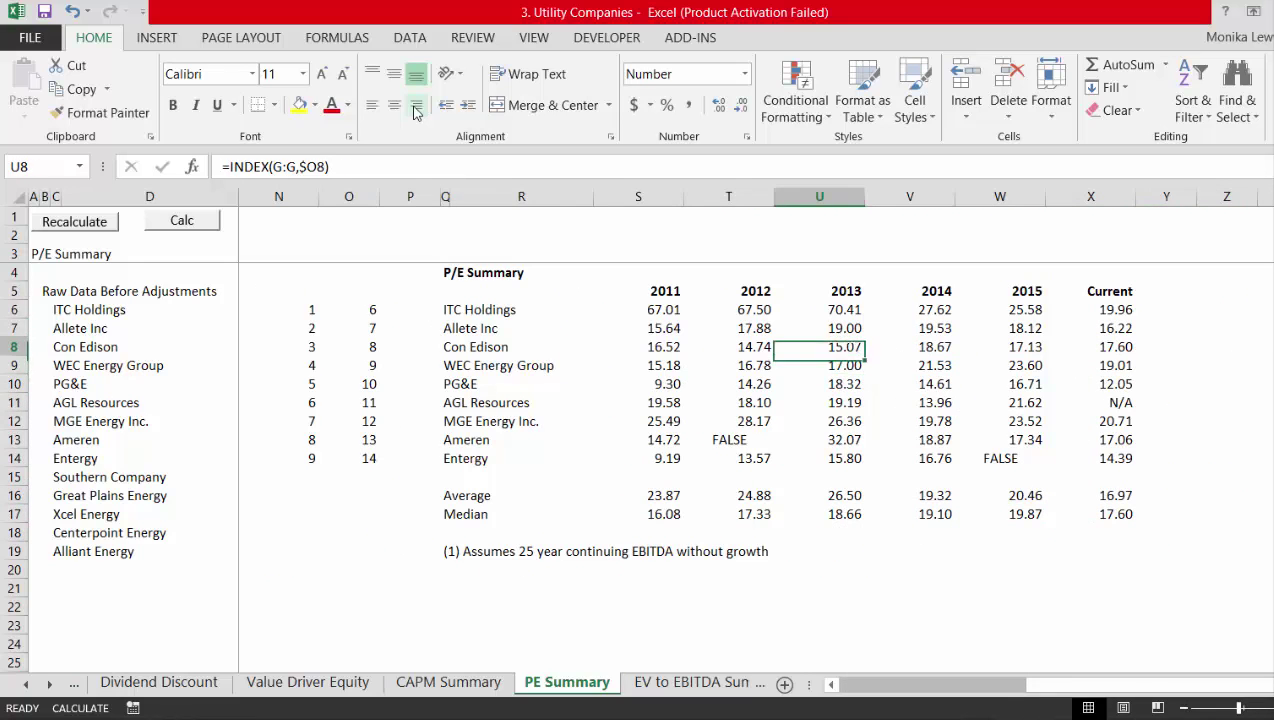
key(Left)
key(Left)
key(Right)
key(Right)
key(Right)
key(Right)
key(Right)
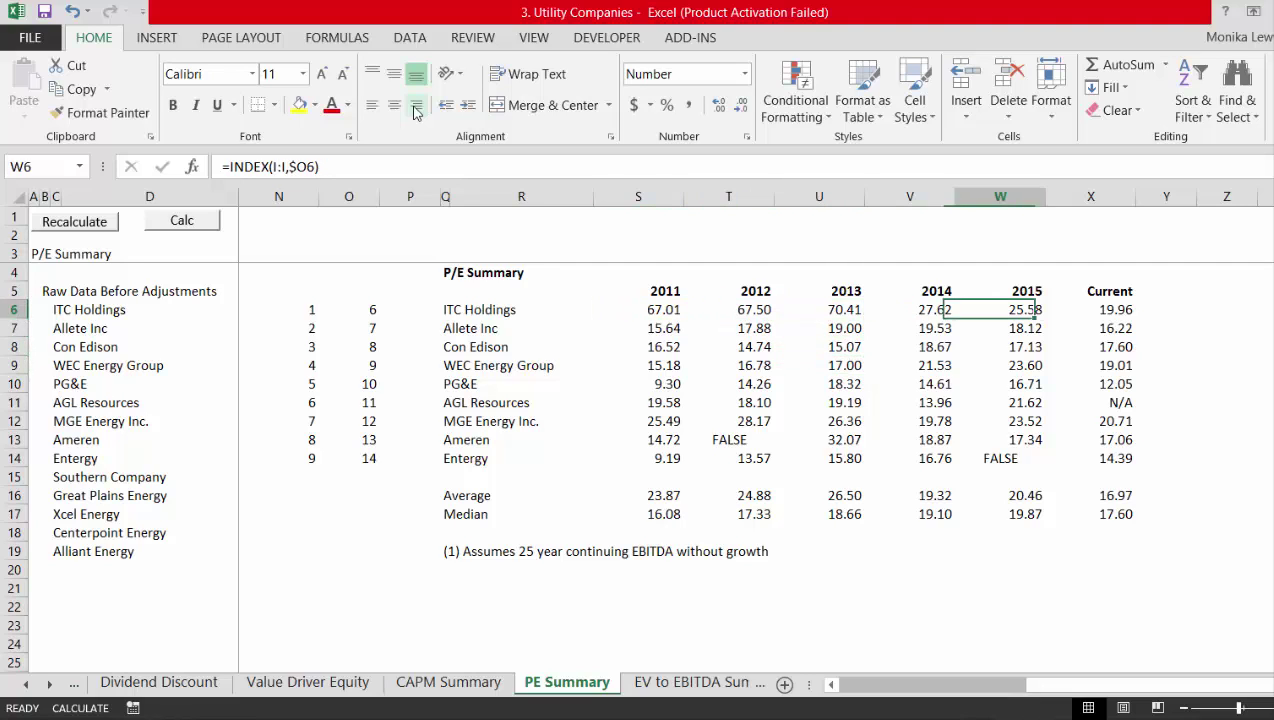
key(Down)
key(Left)
key(Left)
key(Left)
key(Left)
key(Down)
key(Down)
key(Down)
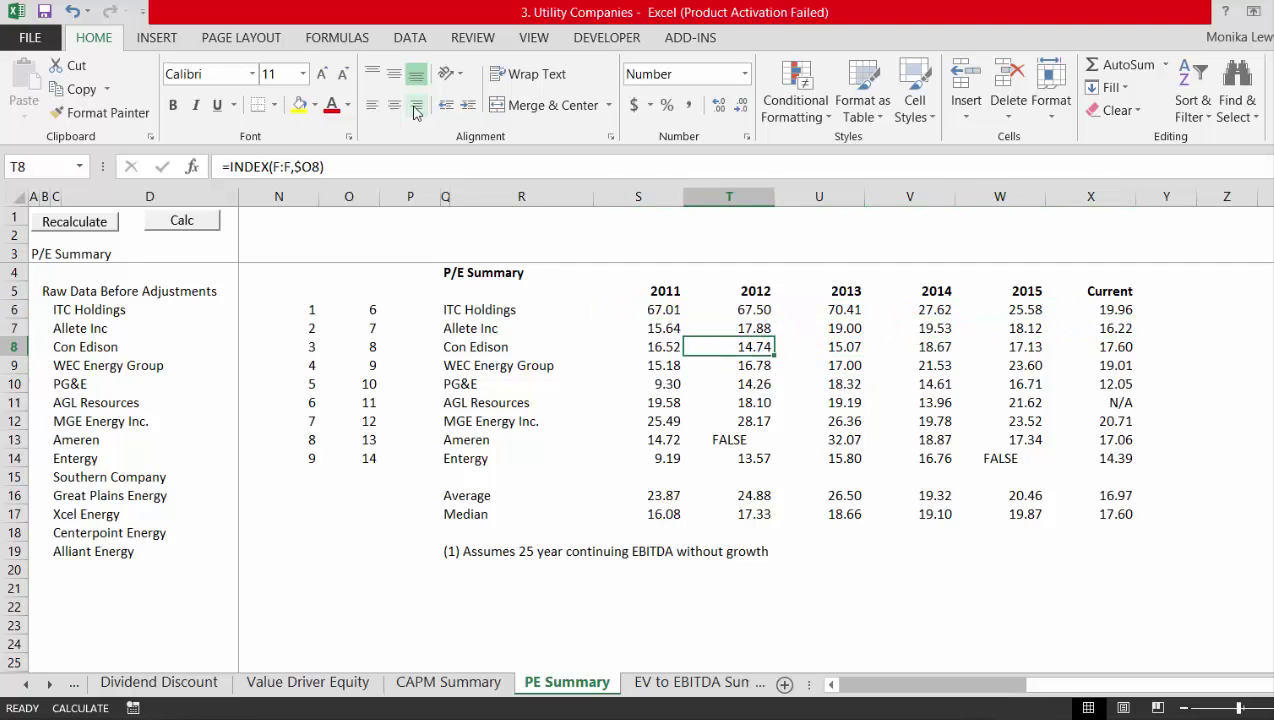
Review the lookup formulas in the PG&E, AGL Resources and Ameren rows
key(Left)
key(Right)
key(Right)
key(Right)
key(Right)
key(Right)
key(Right)
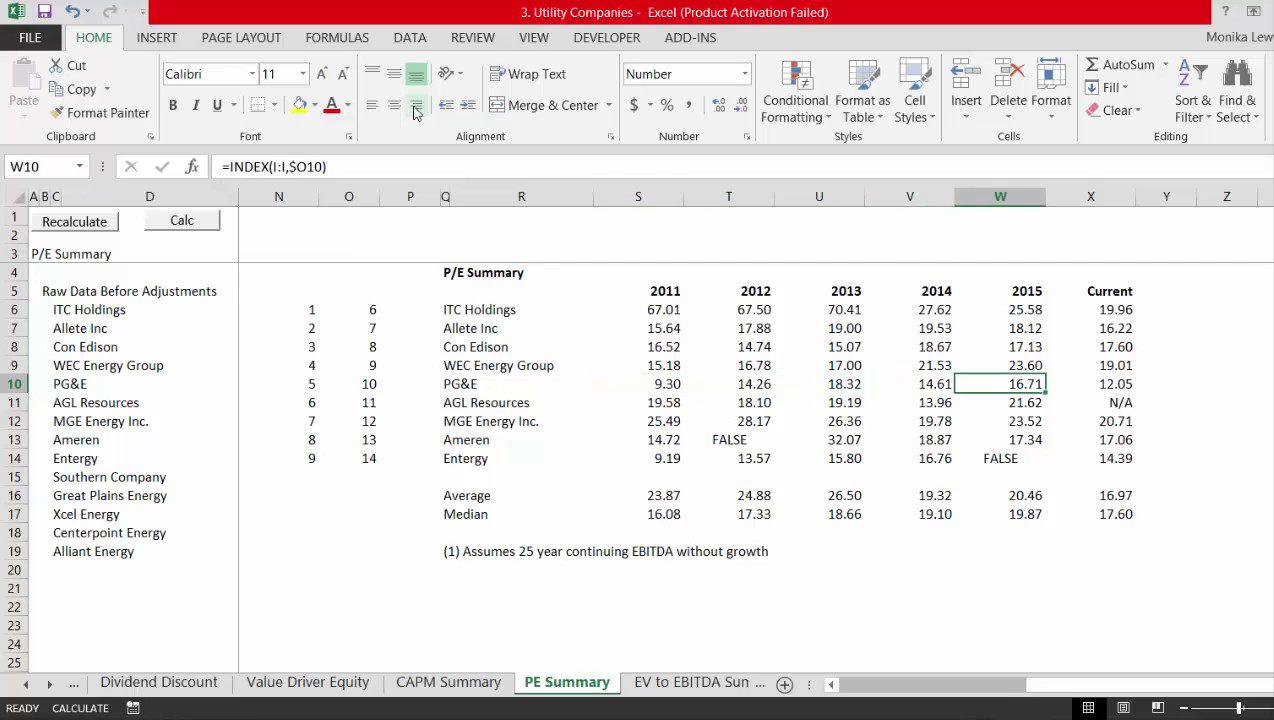
key(Left)
key(Left)
key(Left)
key(Right)
key(Right)
key(Left)
key(Left)
key(Left)
key(Left)
key(Left)
key(Right)
key(Down)
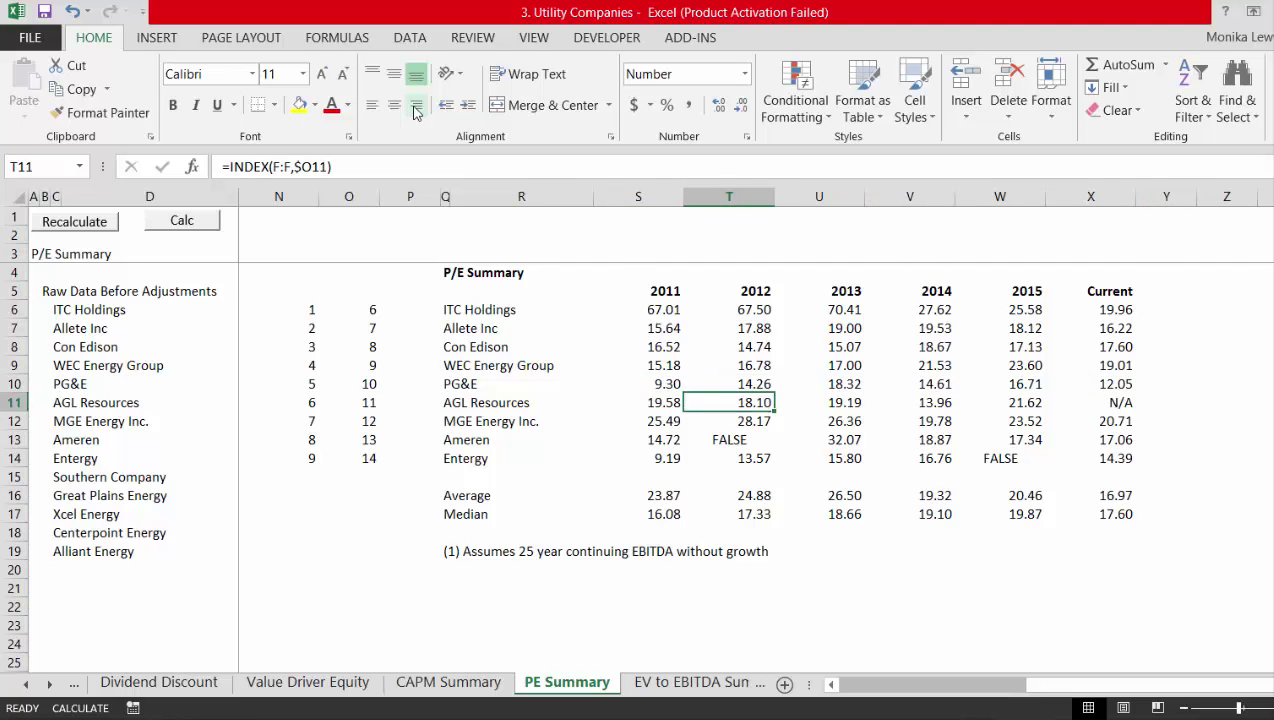
key(Left)
key(Left)
key(Left)
key(Right)
key(Right)
key(Right)
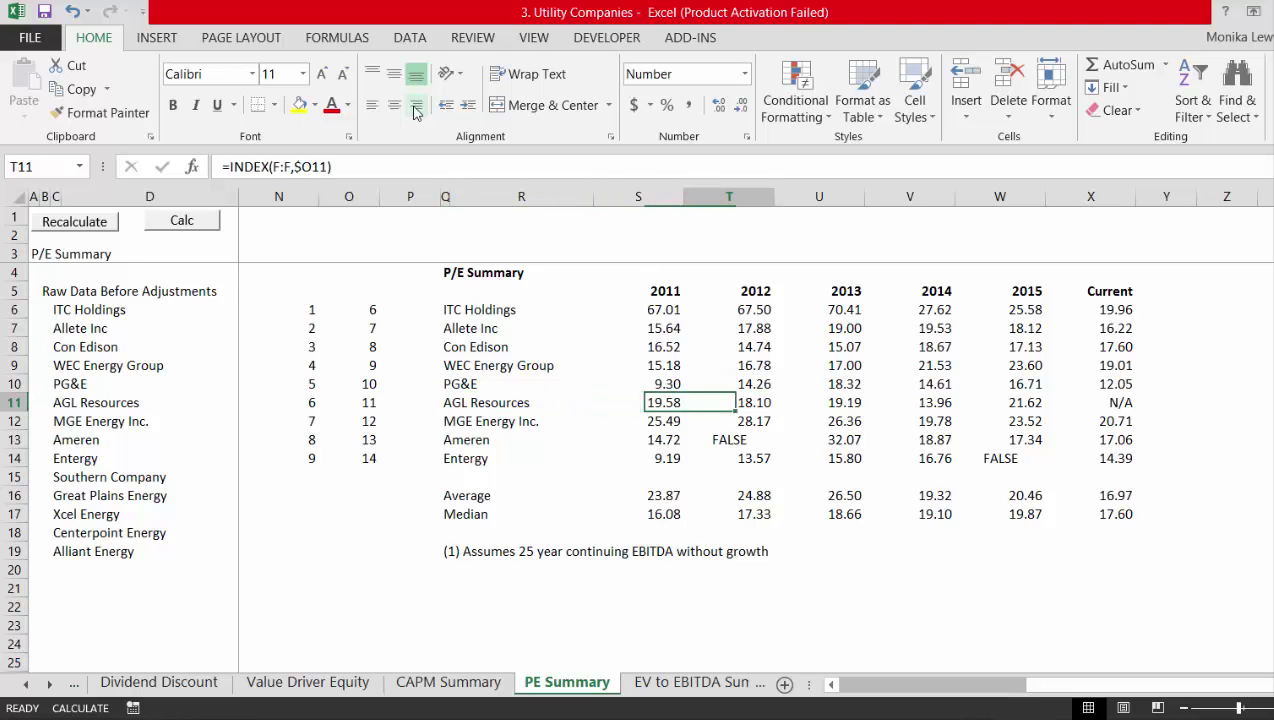
key(Down)
key(Left)
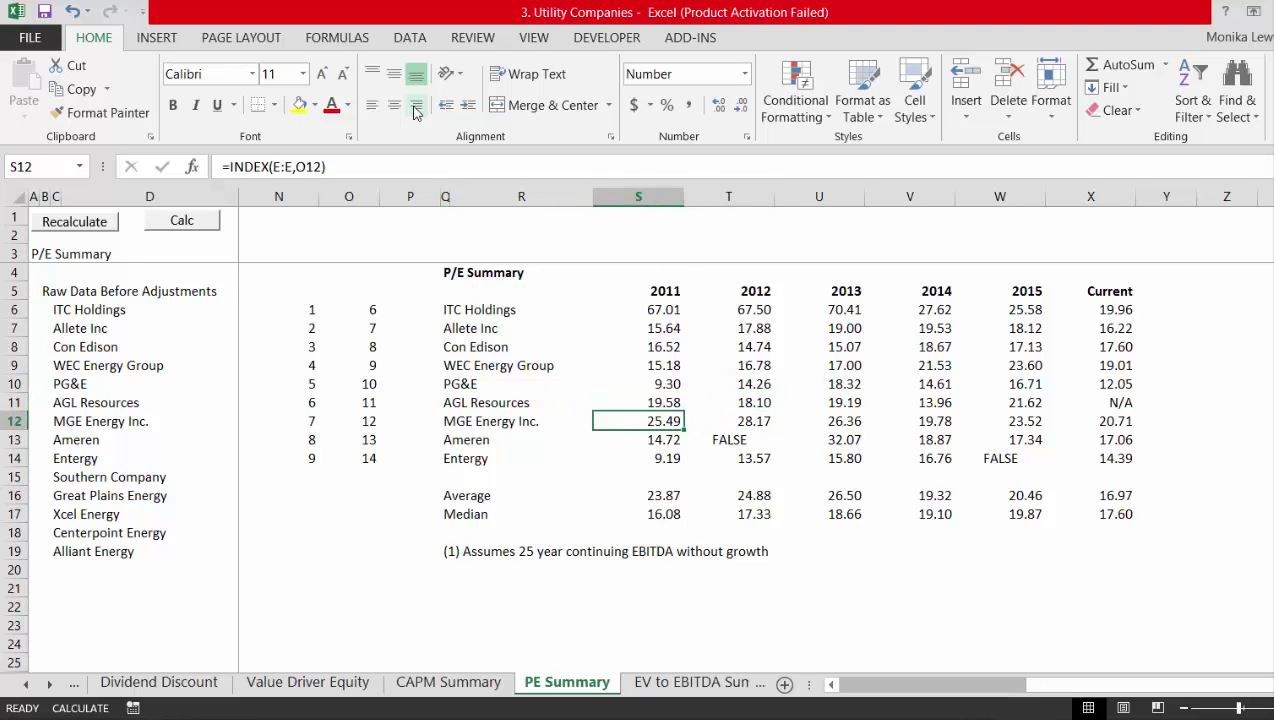
key(Down)
key(Right)
key(Right)
key(Right)
key(Right)
key(Right)
key(Right)
key(Left)
key(Left)
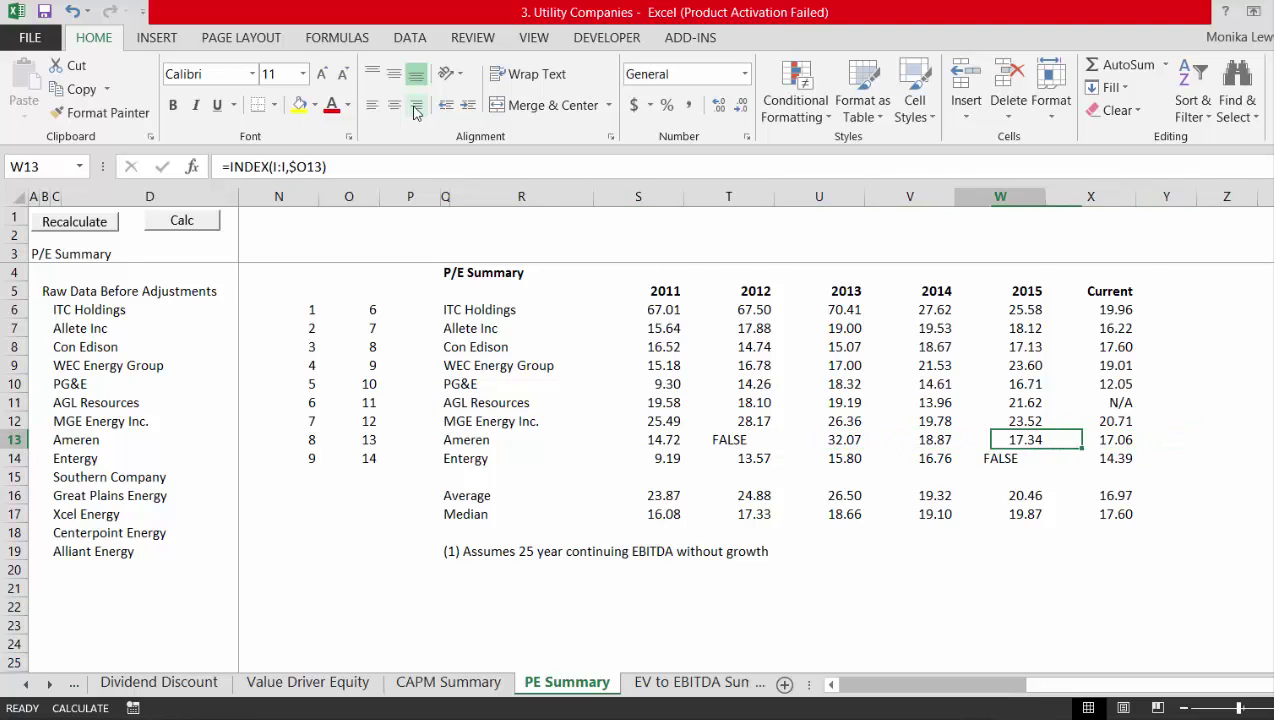
Inspect the Average formulas for the Current and 2012 columns and AGL Resources' N/A lookup
key(Left)
key(Left)
key(Left)
key(Left)
key(Down)
key(Right)
key(Right)
key(Down)
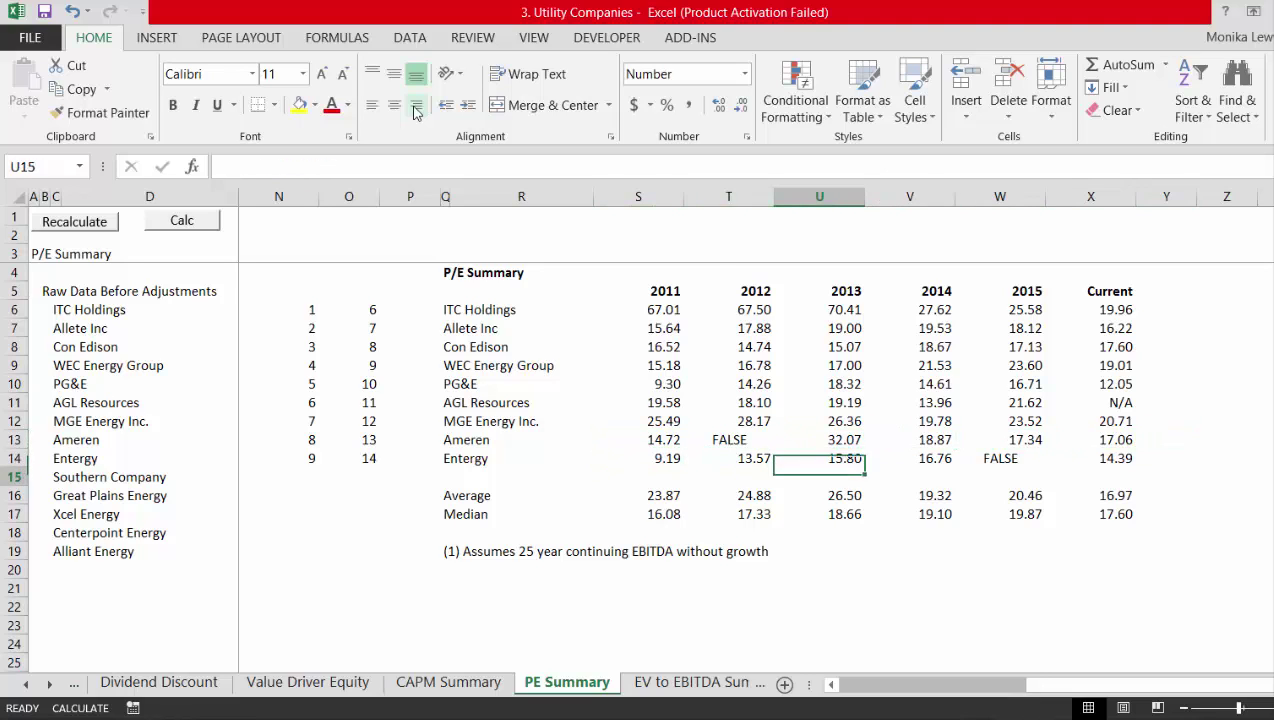
key(Down)
key(Left)
key(Left)
key(Right)
key(Right)
key(Right)
key(Right)
key(Right)
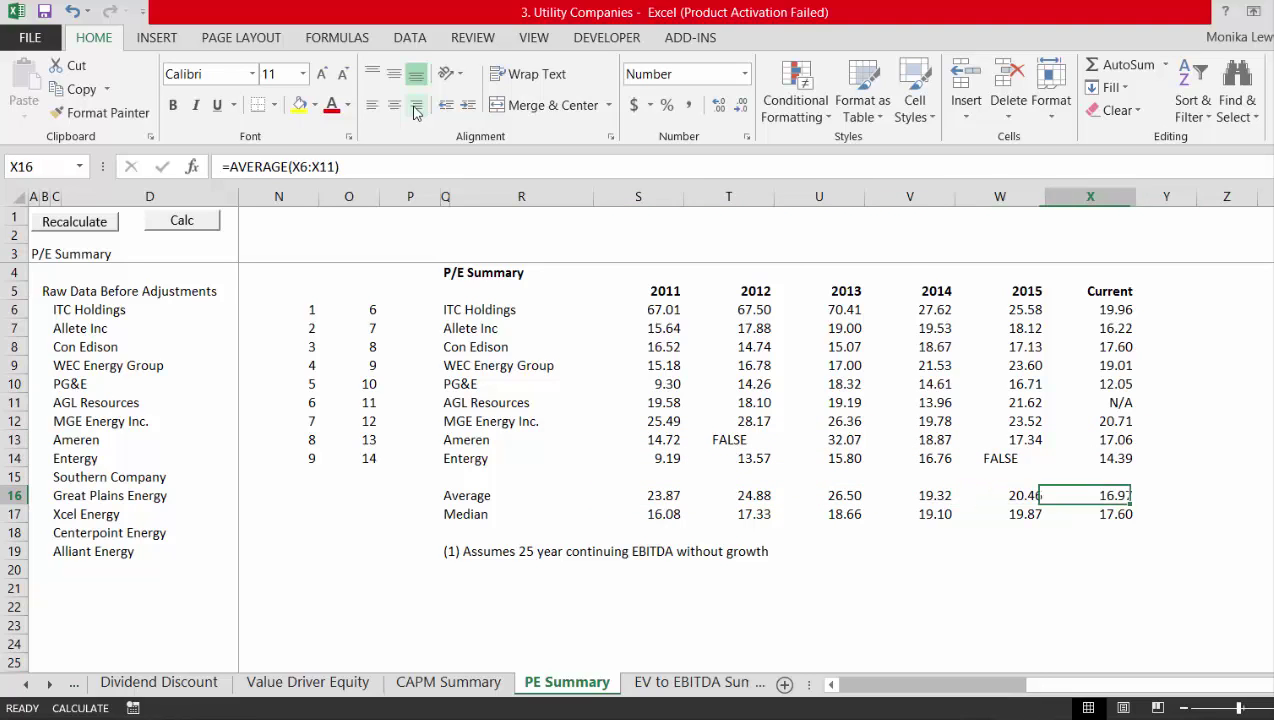
key(Right)
key(Left)
key(Left)
key(Left)
key(Left)
key(Left)
key(Left)
key(Right)
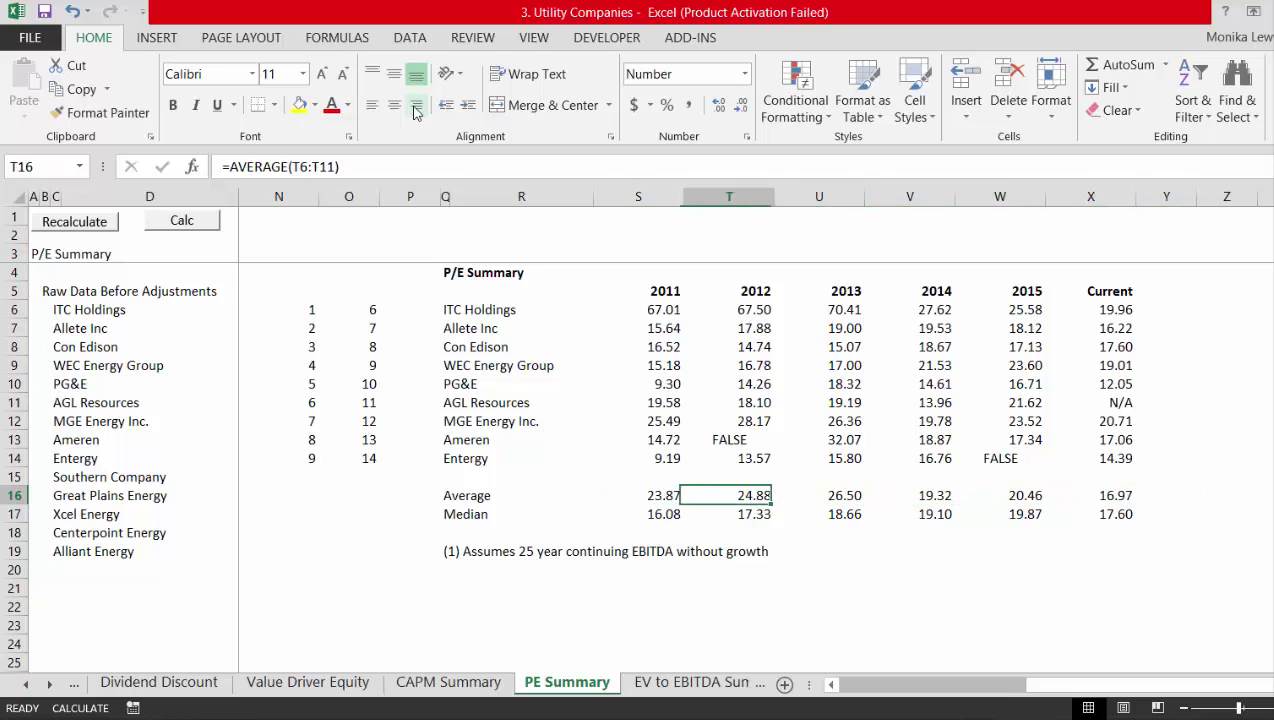
key(Right)
key(Left)
key(Up)
key(Up)
key(Up)
key(Up)
key(Up)
key(Left)
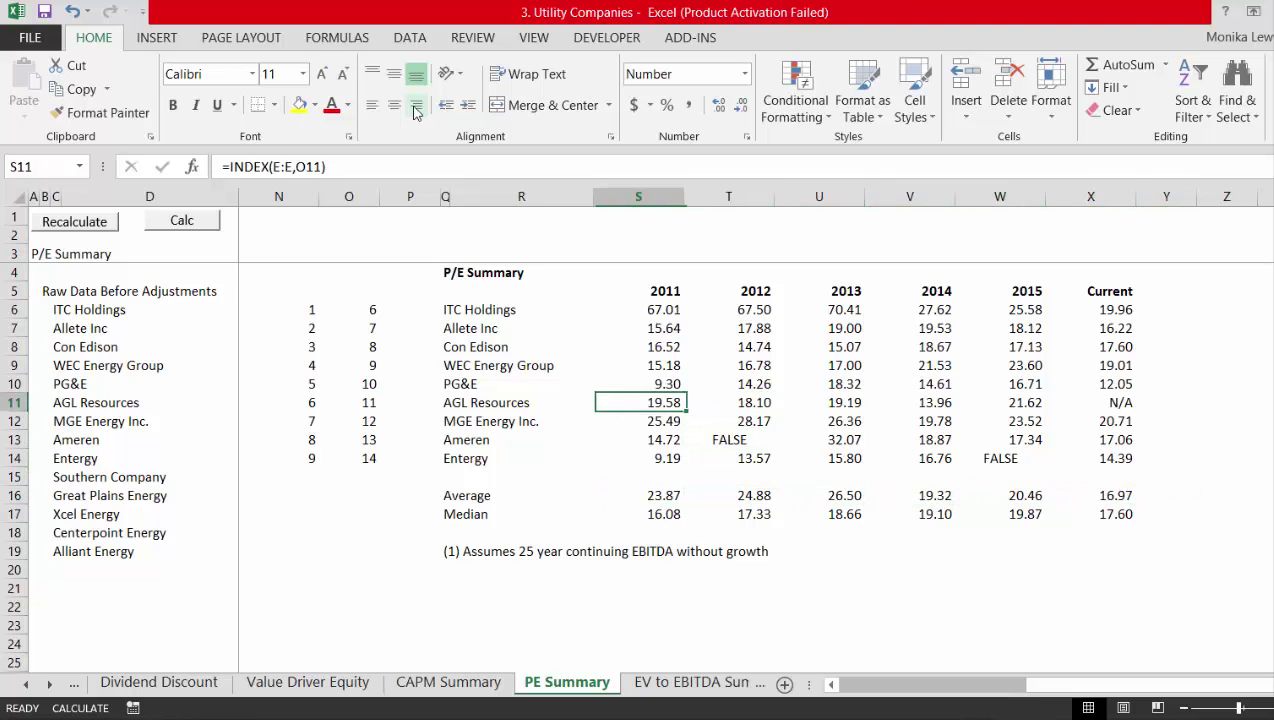
key(Right)
key(Right)
key(Right)
key(Right)
key(Right)
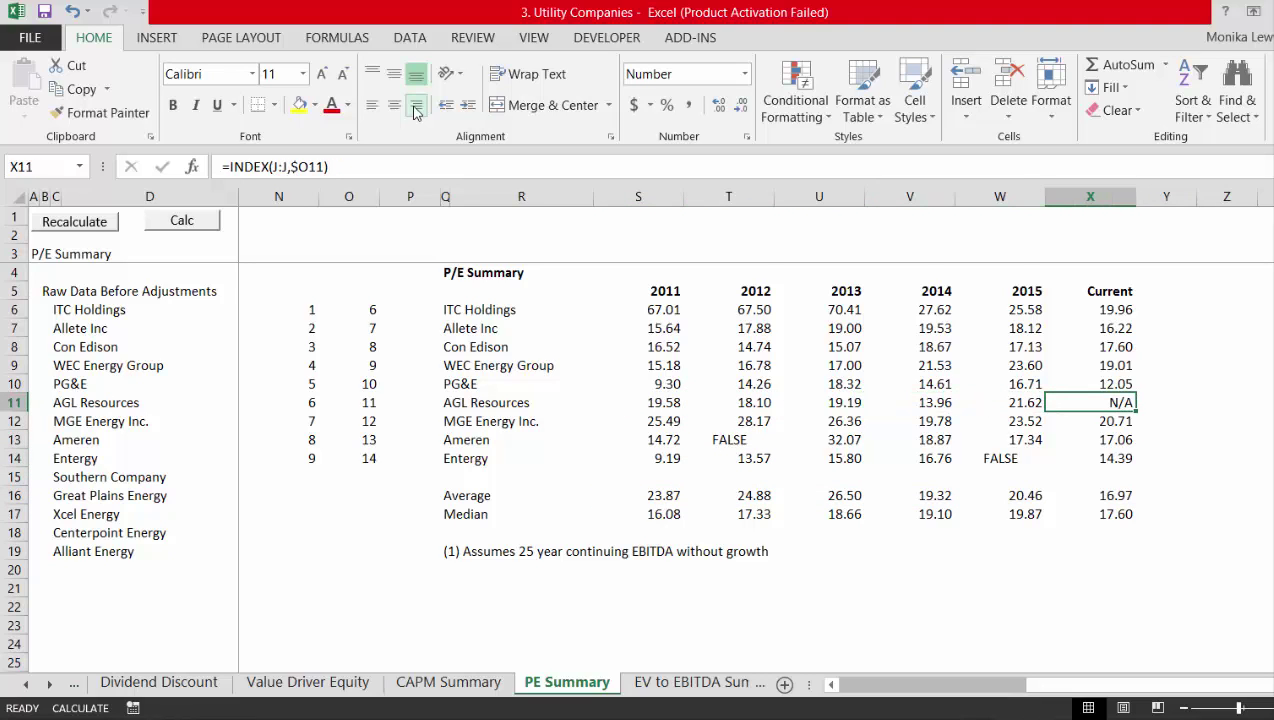
key(Down)
key(Down)
key(Down)
key(Down)
key(Down)
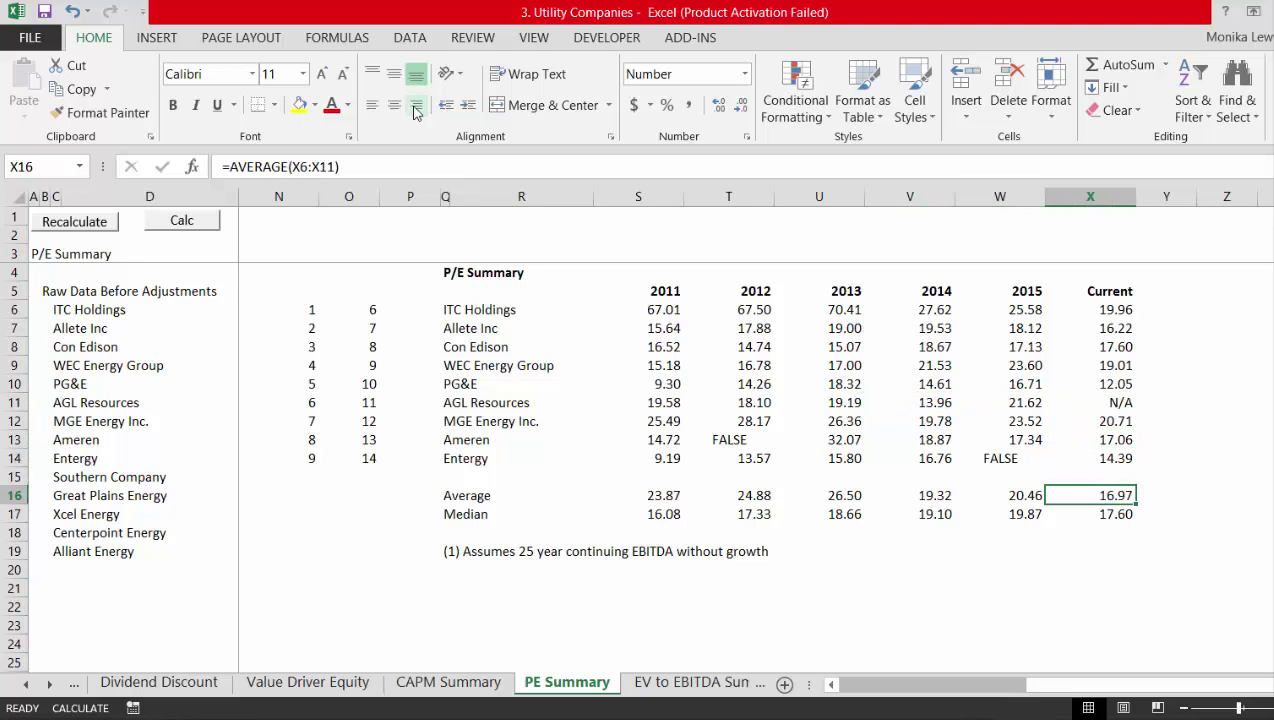
Inspect the Median formulas across row 17, then move to the EV to EBITDA Summary sheet
key(Down)
key(Left)
key(Left)
key(Left)
key(Left)
key(Left)
key(Right)
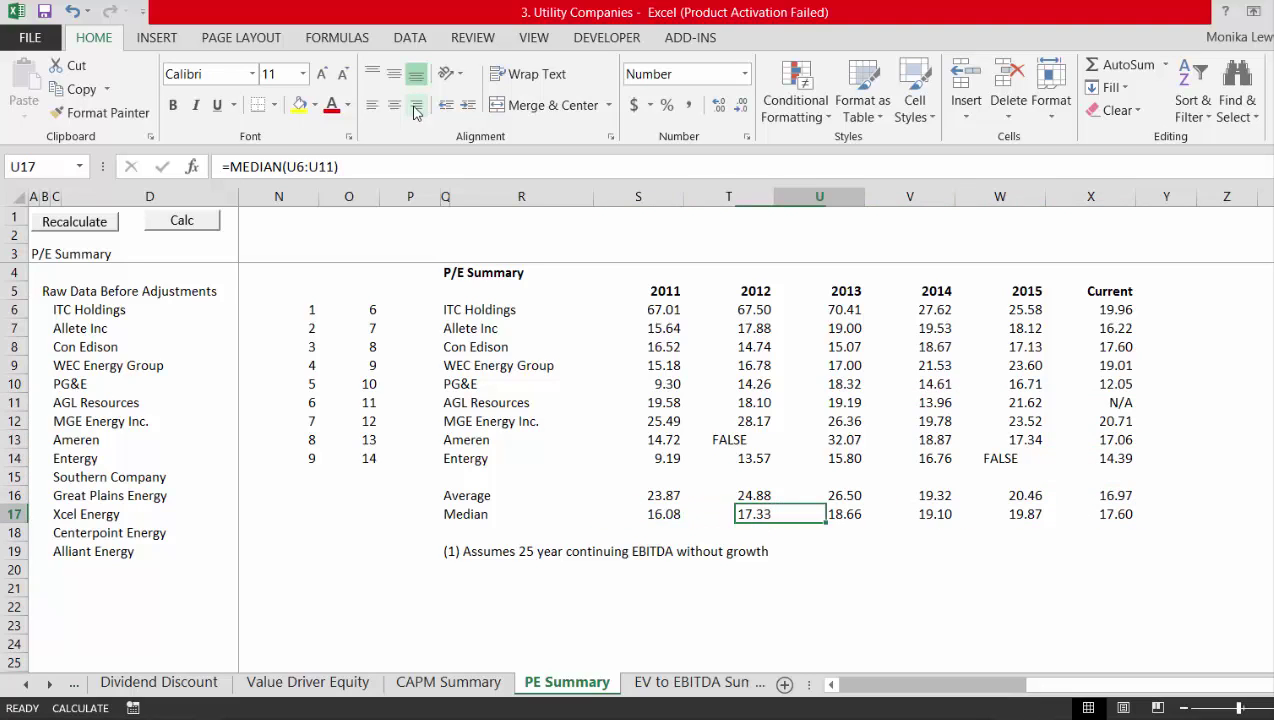
key(Right)
key(Right)
key(Right)
key(Up)
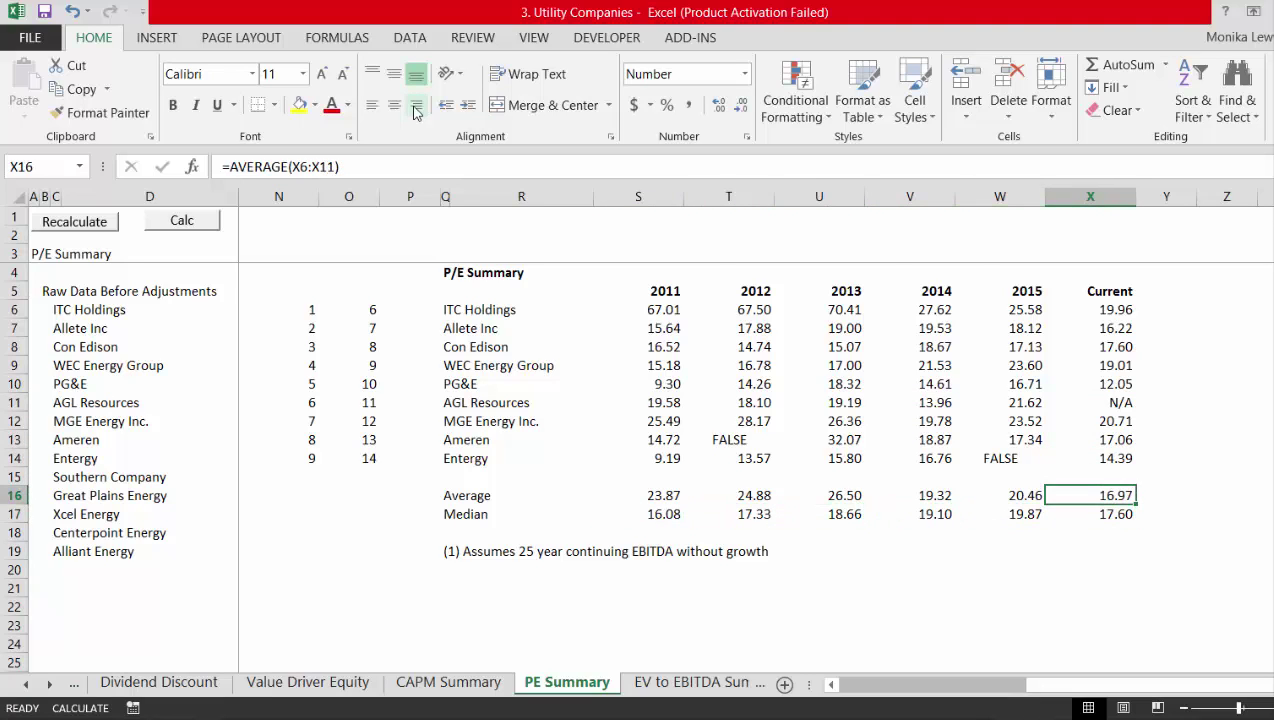
key(Down)
key(Left)
key(Home)
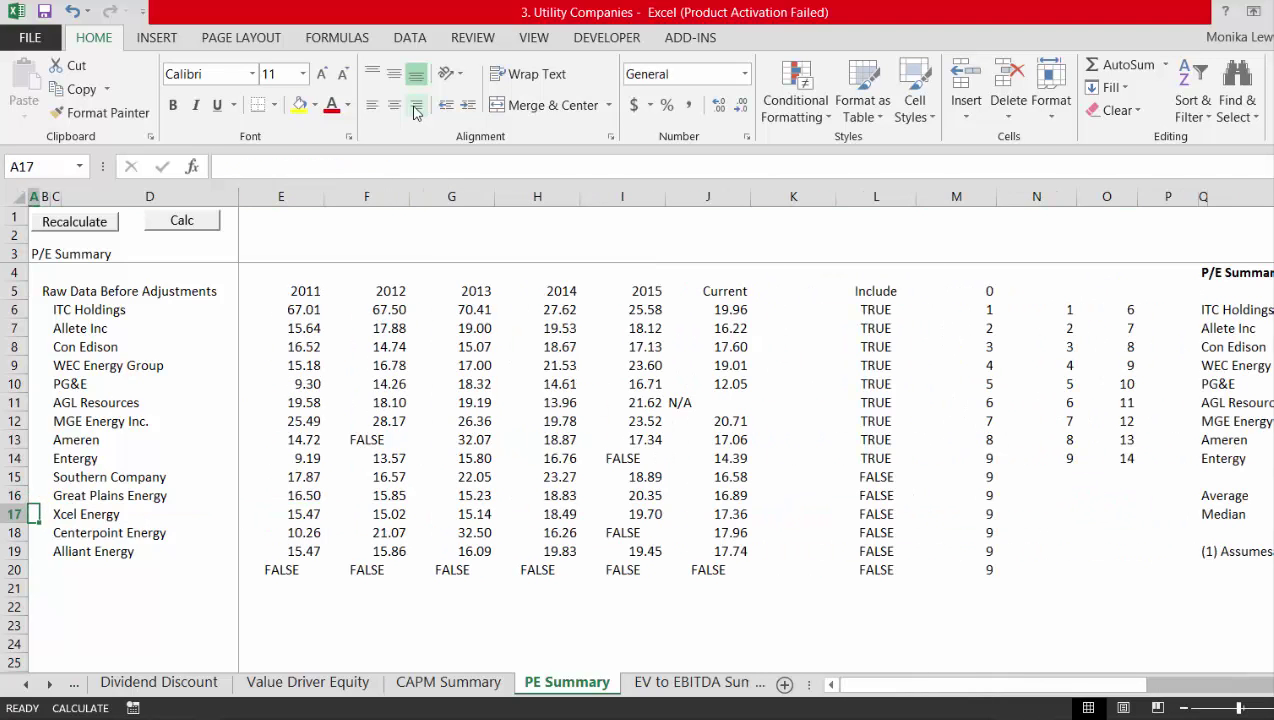
key(Right)
key(Right)
key(Right)
key(Right)
key(Right)
key(Right)
key(Right)
key(Right)
key(Right)
key(Right)
key(Right)
key(Right)
key(Right)
key(Right)
key(Right)
key(Right)
key(Right)
key(Right)
key(Right)
key(Right)
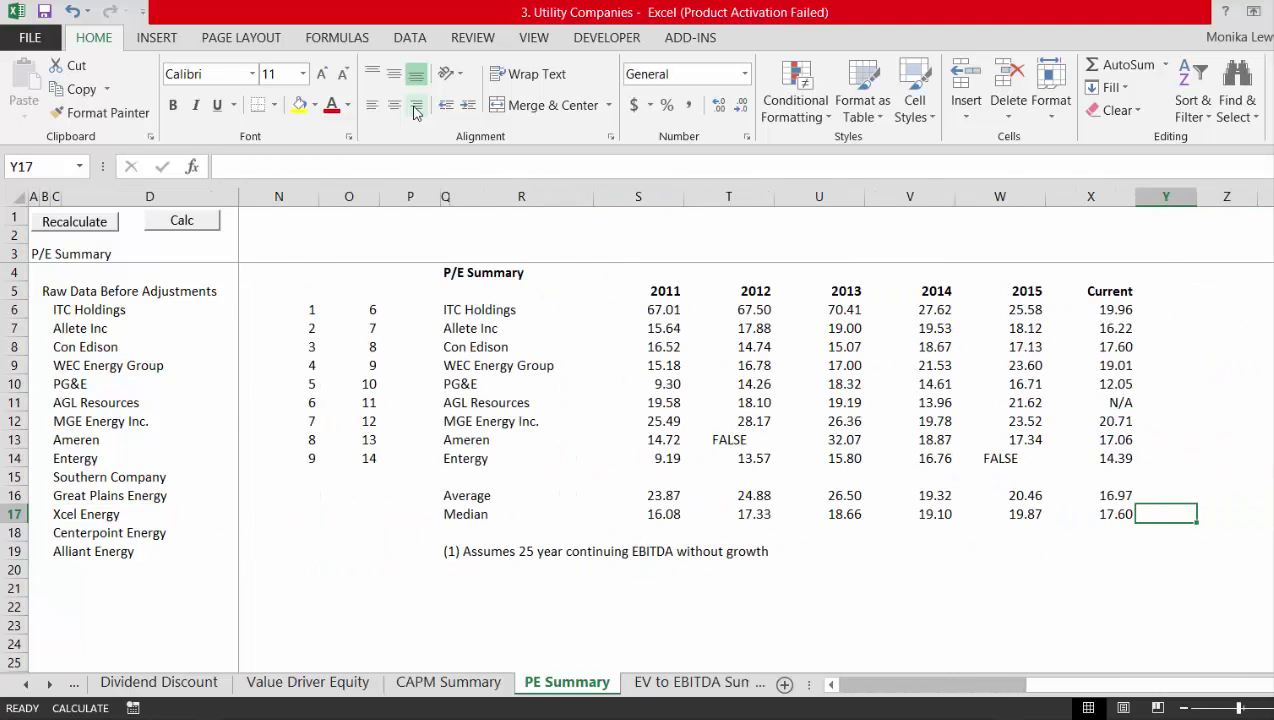
key(ctrl+Page_Down)
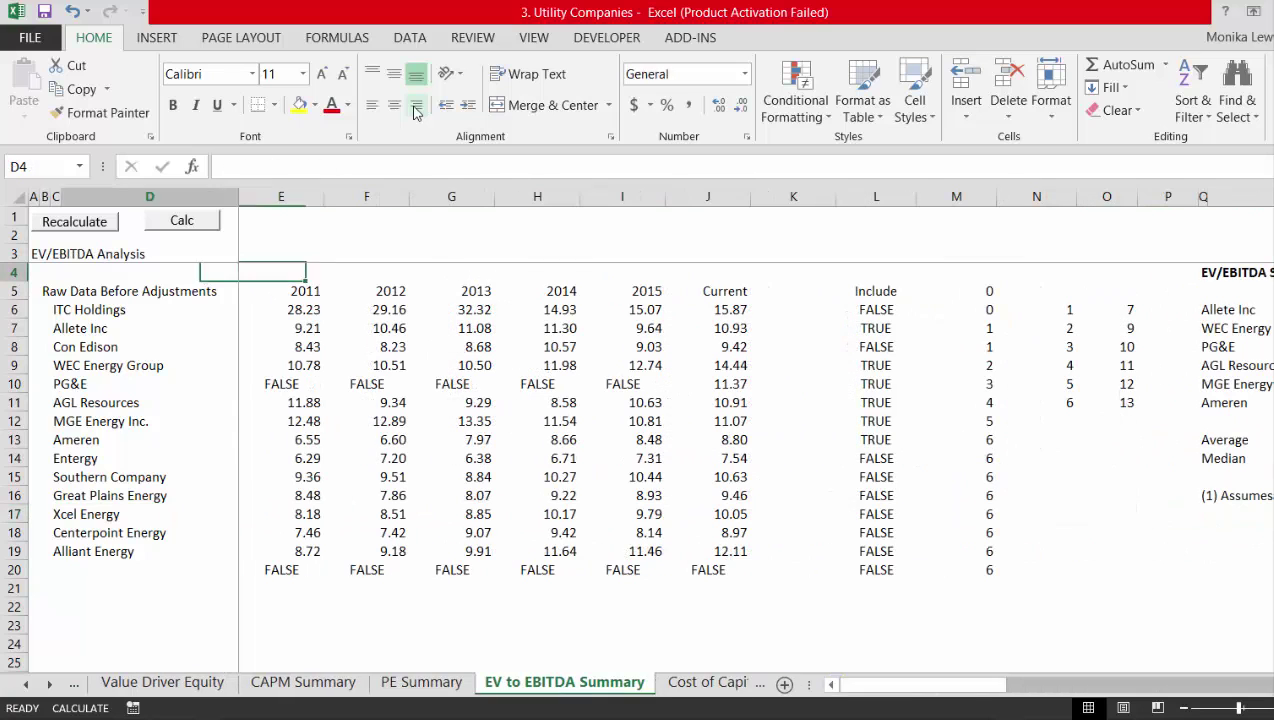
Review the Implied IRR formulas on EV to EBITDA Summary, then page back to the MB and ROE sheet
key(Left)
key(Right)
key(Right)
key(Right)
key(Right)
key(Right)
key(Right)
key(Right)
key(Right)
key(Right)
key(Right)
key(Right)
key(Right)
key(Right)
key(Right)
key(Right)
key(Right)
key(Right)
key(Right)
key(Right)
key(Right)
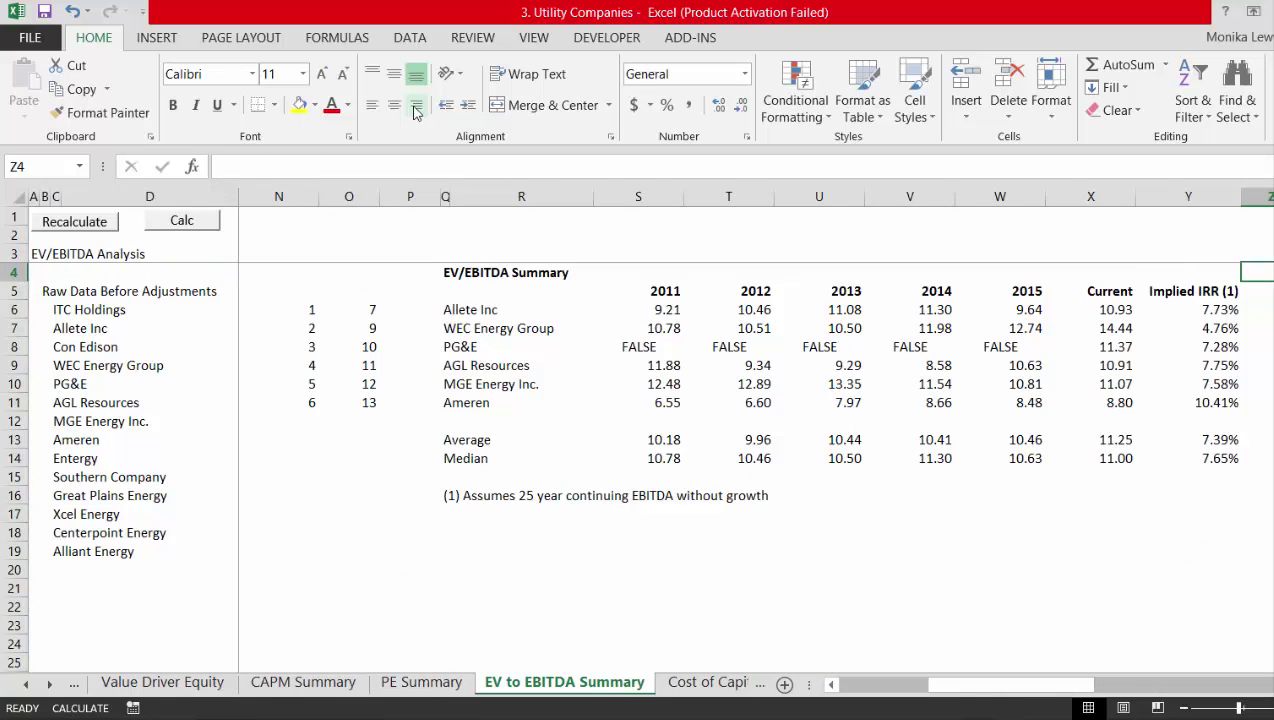
key(Down)
key(Right)
key(Right)
key(Right)
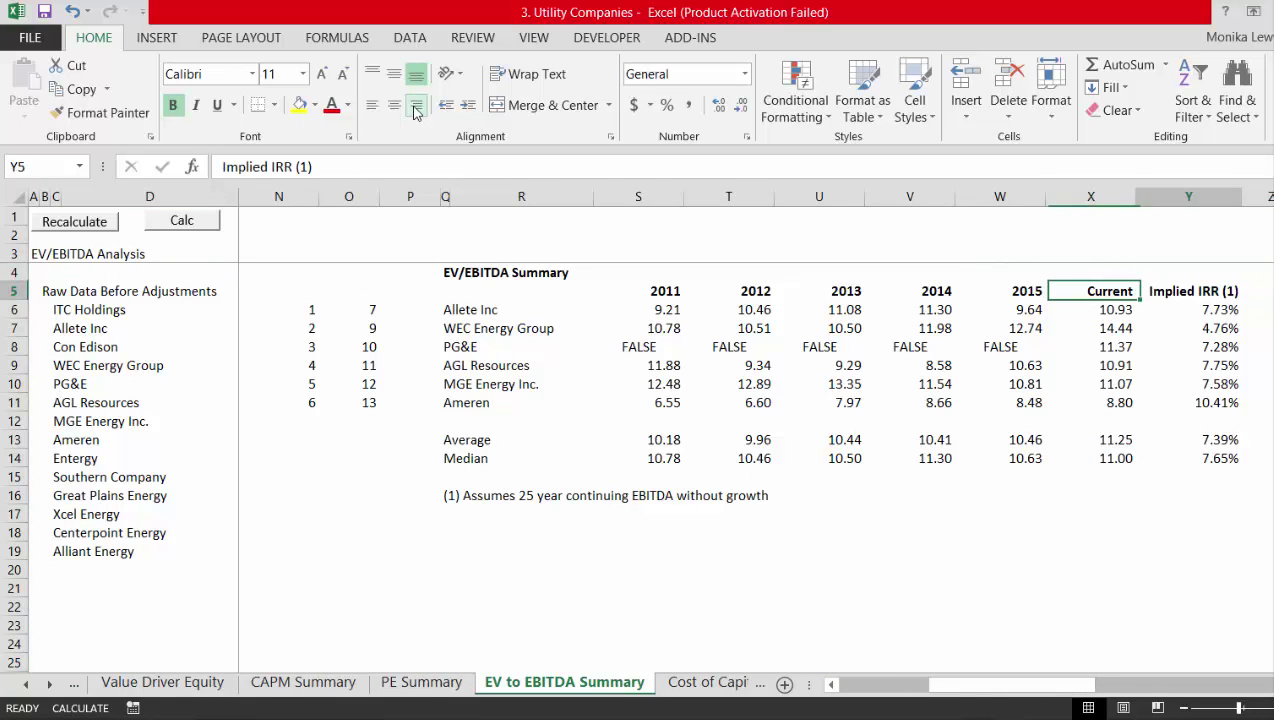
key(Left)
key(Left)
key(Down)
key(Down)
key(Down)
key(Down)
key(Down)
key(Down)
key(Down)
key(Down)
key(Down)
key(Down)
key(Down)
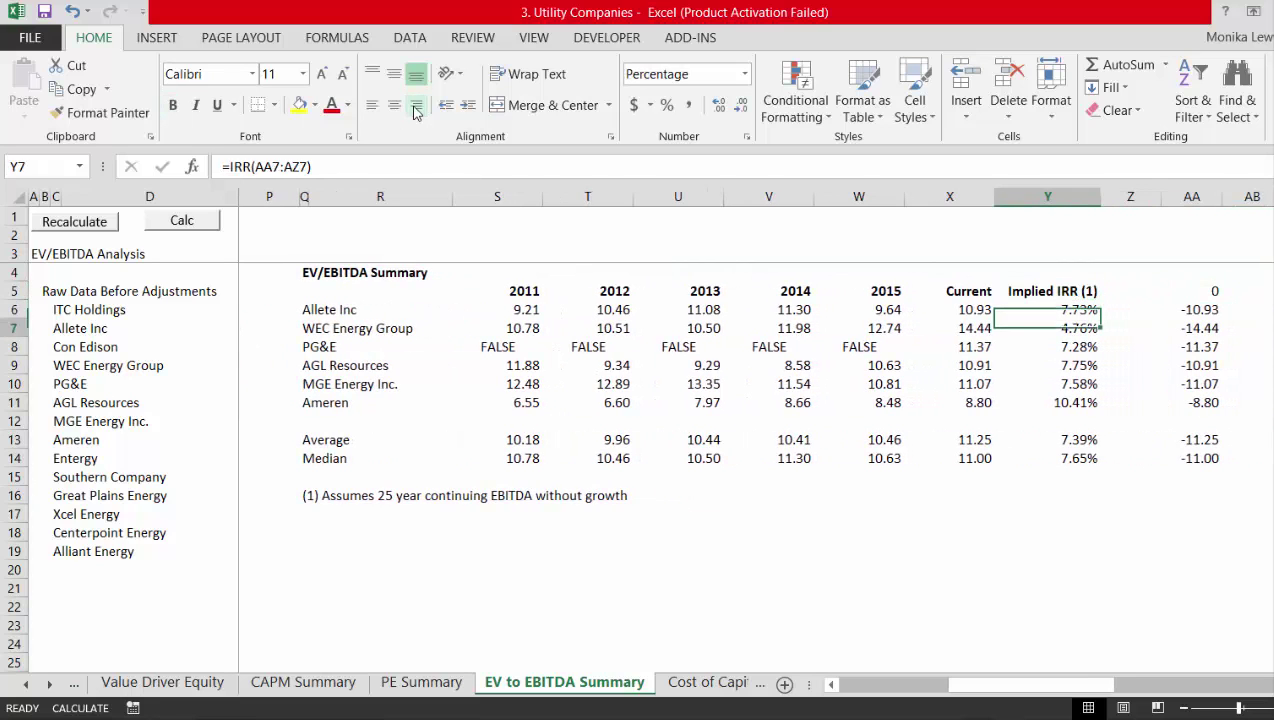
key(Left)
key(Left)
key(Left)
key(Left)
key(Left)
key(Left)
key(Left)
key(Left)
key(Left)
key(Left)
key(Left)
key(Left)
key(Left)
key(Left)
key(Left)
key(Left)
key(Left)
key(Left)
key(Left)
key(Left)
key(Left)
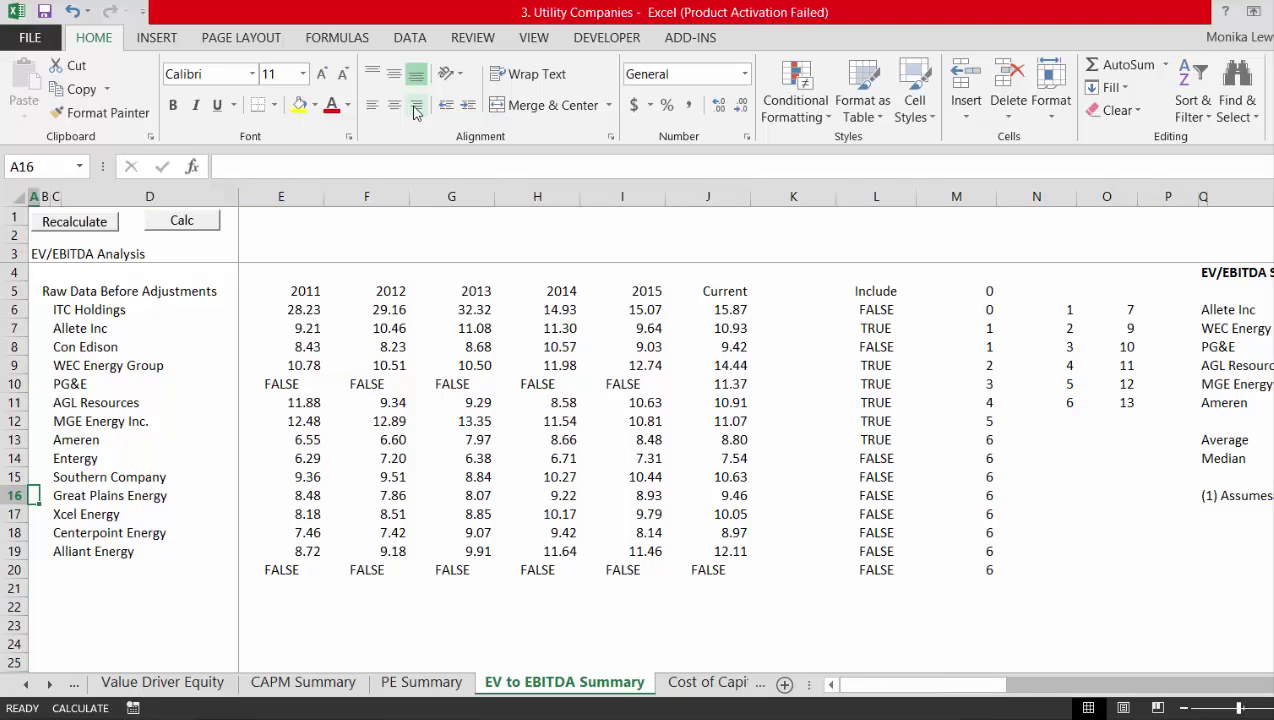
key(ctrl+Page_Up)
key(ctrl+Page_Up)
key(ctrl+Page_Up)
key(ctrl+Page_Up)
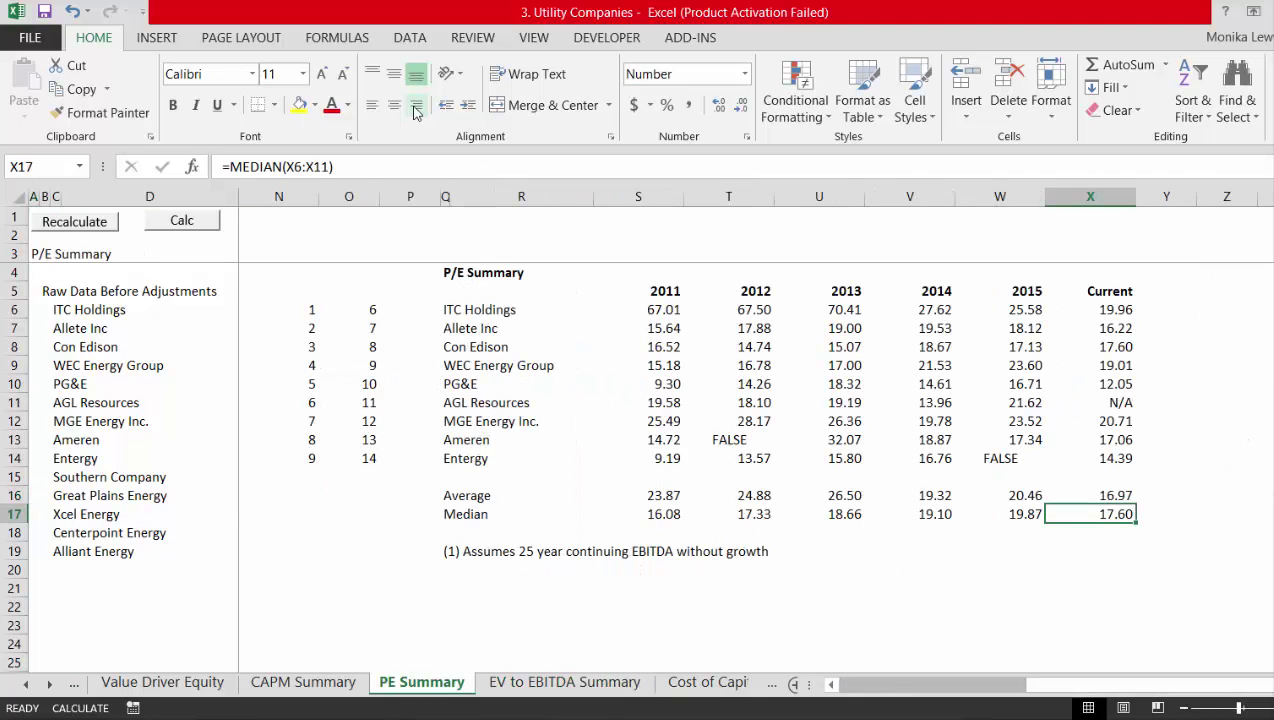
key(ctrl+Page_Up)
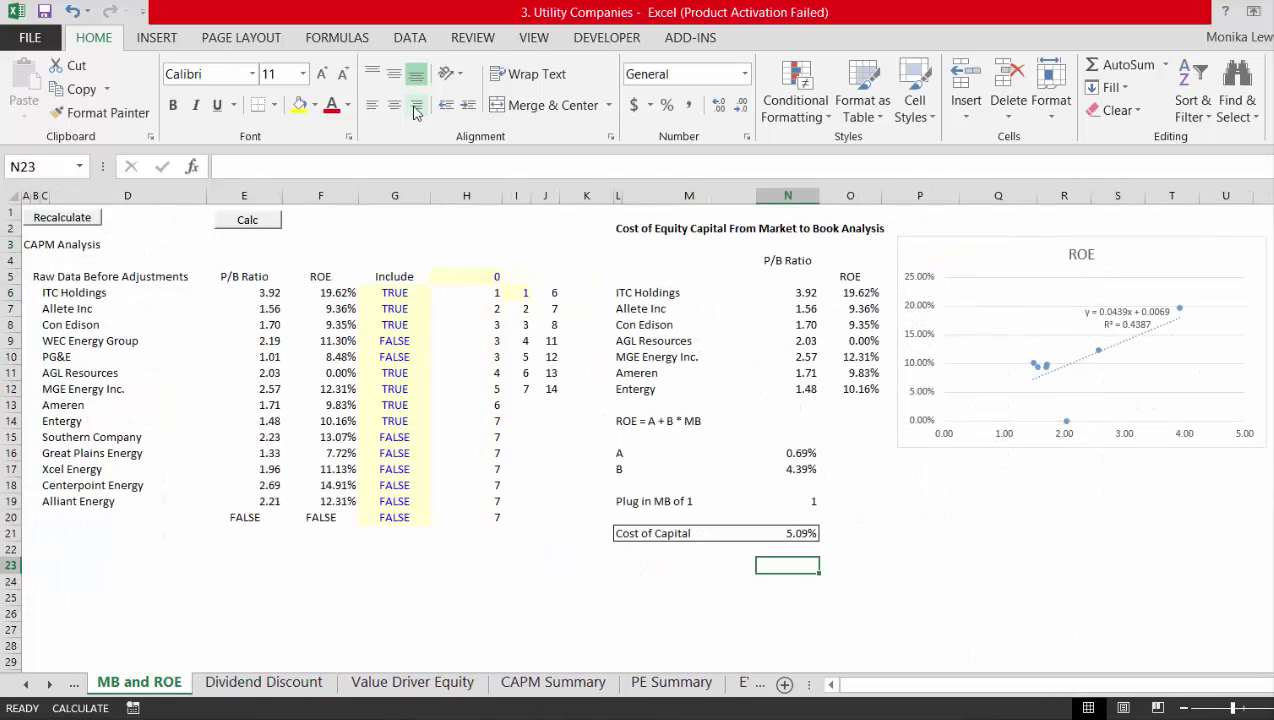
Check the cost of capital results and PG&E's FALSE Include flag, then reach AGL Resources' row
key(Up)
key(Up)
key(Up)
key(Up)
key(Up)
key(Up)
key(Up)
key(Up)
key(Up)
key(Up)
key(Up)
key(Up)
key(Up)
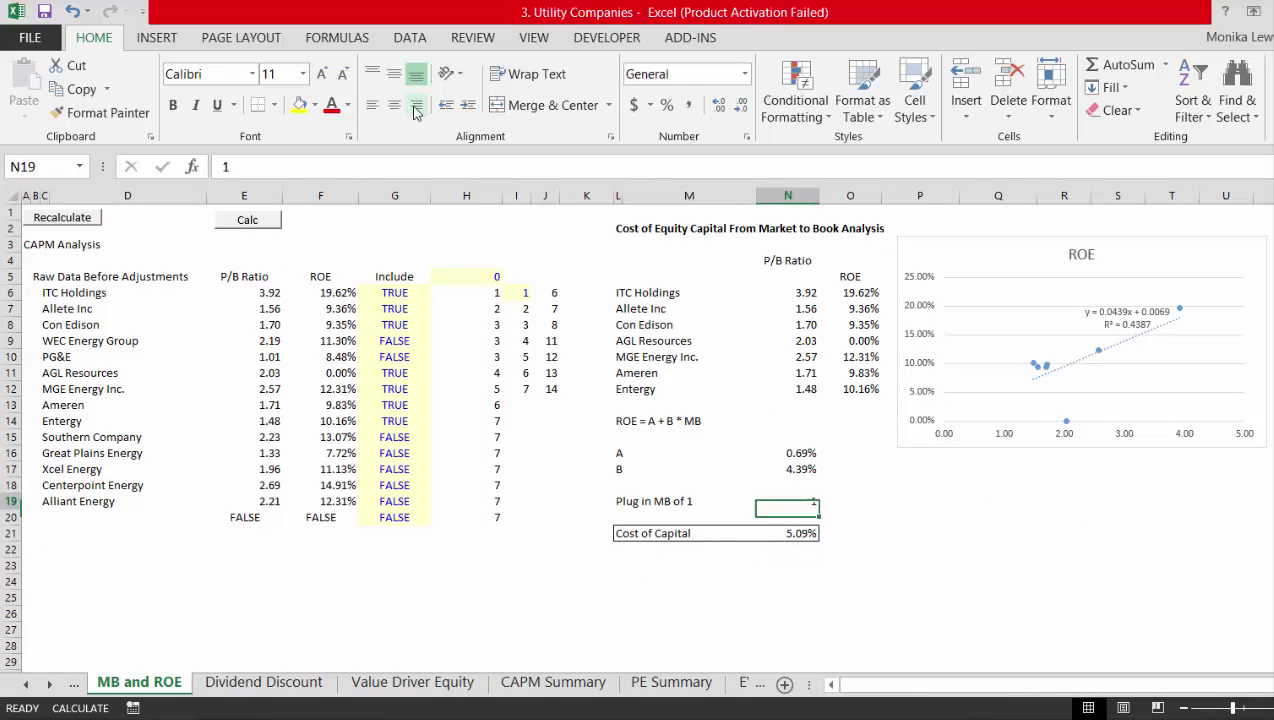
key(Right)
key(Right)
key(Right)
key(Right)
key(Left)
key(Left)
key(Left)
key(Left)
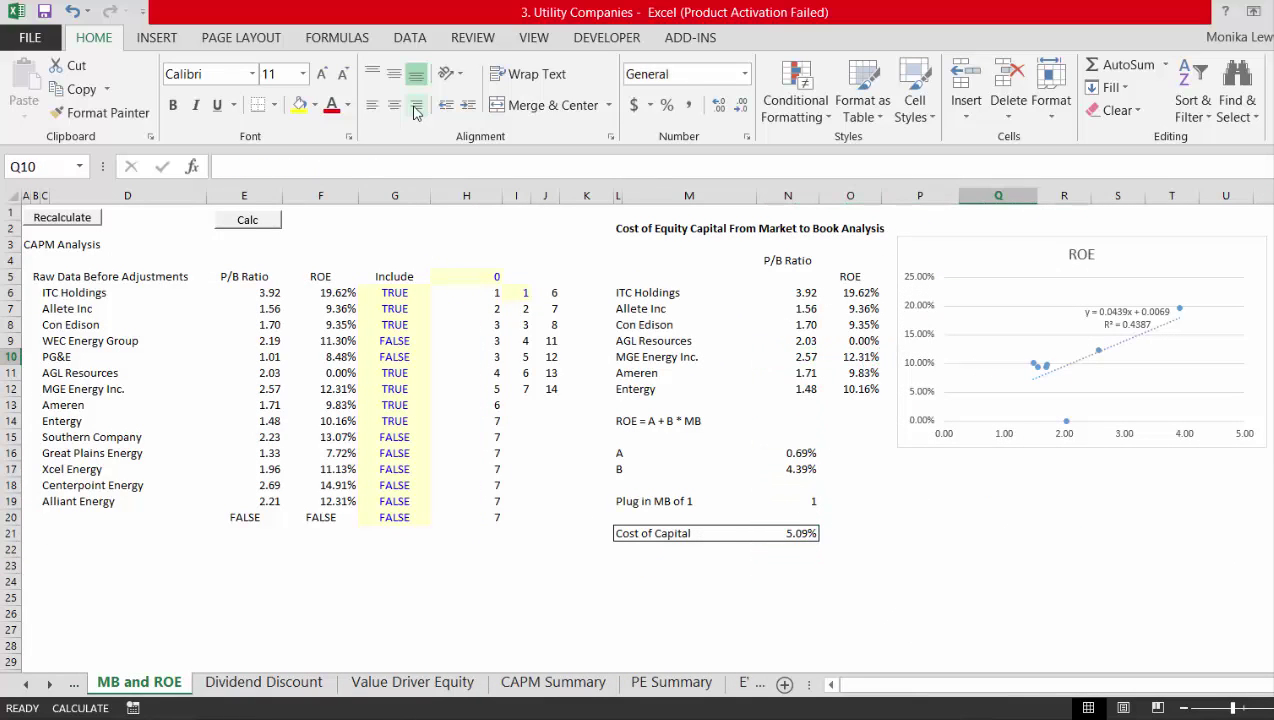
key(Left)
key(Left)
key(Left)
key(Left)
key(Left)
key(Left)
key(Left)
key(Left)
key(Left)
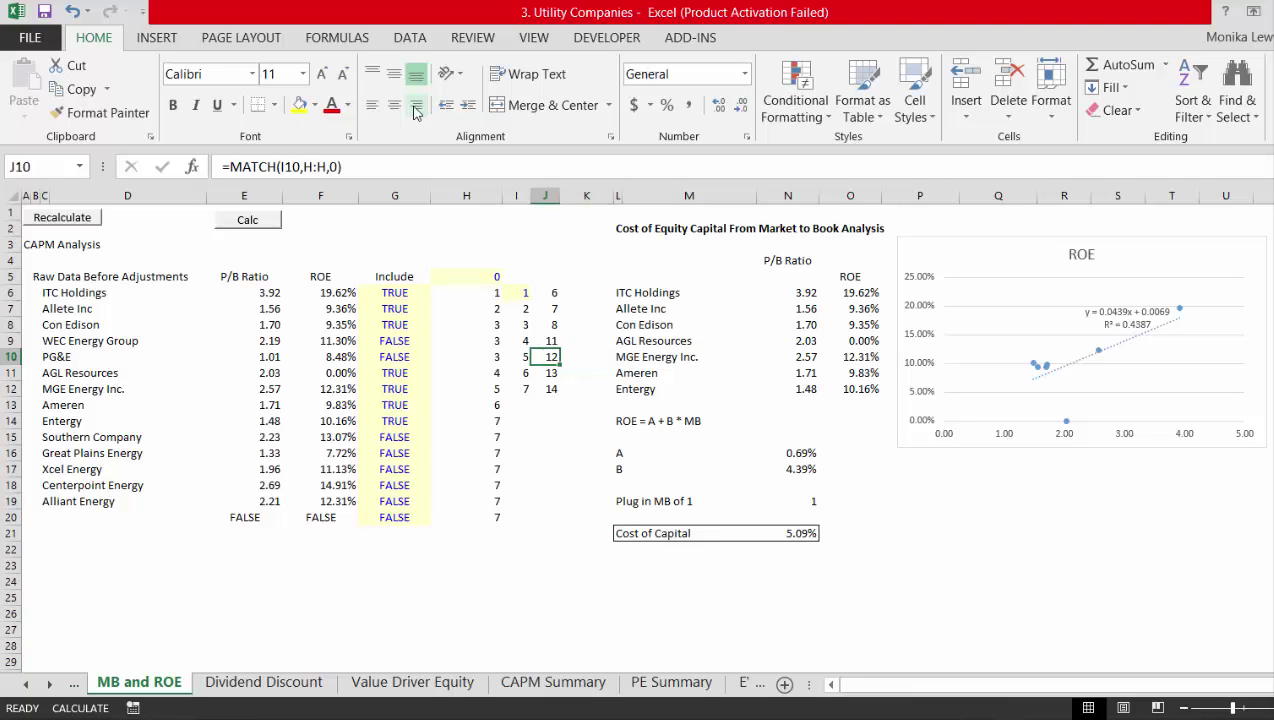
key(Left)
key(Left)
key(Left)
key(Right)
key(Right)
key(Right)
key(Right)
key(Right)
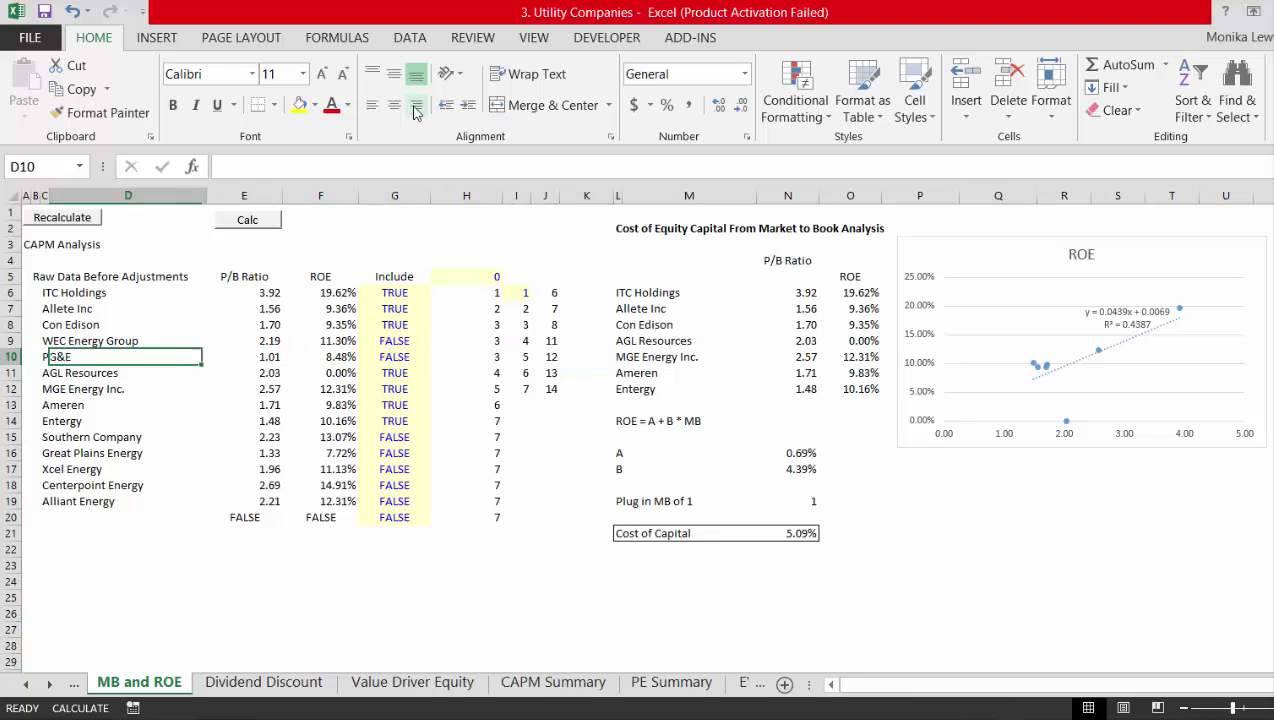
key(Left)
key(Down)
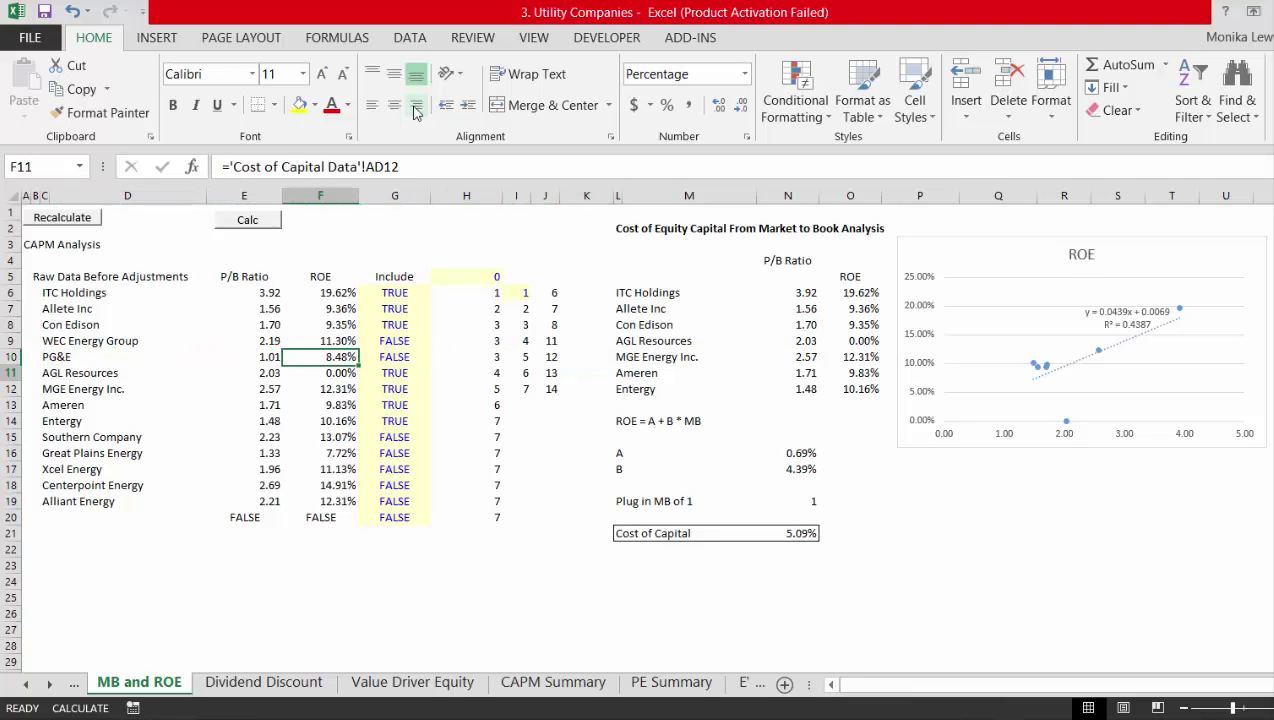
key(Left)
key(Right)
key(Right)
Set AGL Resources' Include flag to FALSE, correcting the mistyped 'fale' entry
text(f)
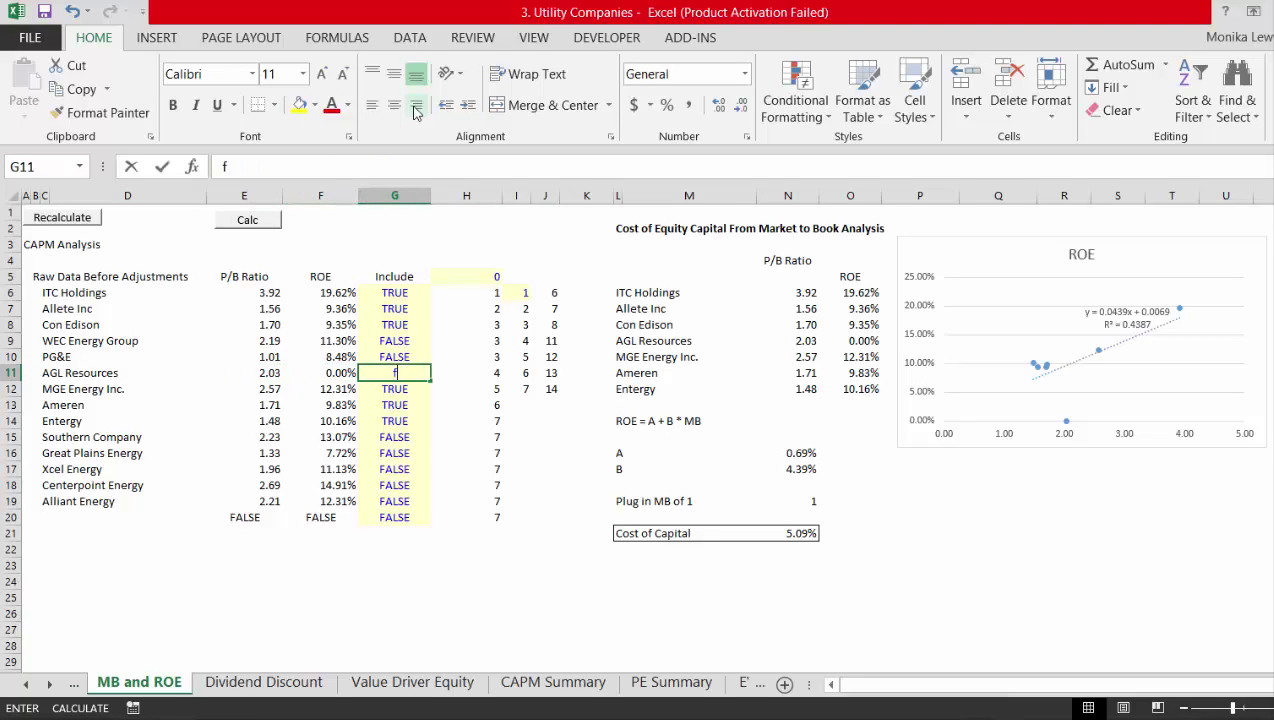
text(ale)
key(Return)
key(Up)
text(false)
key(Return)
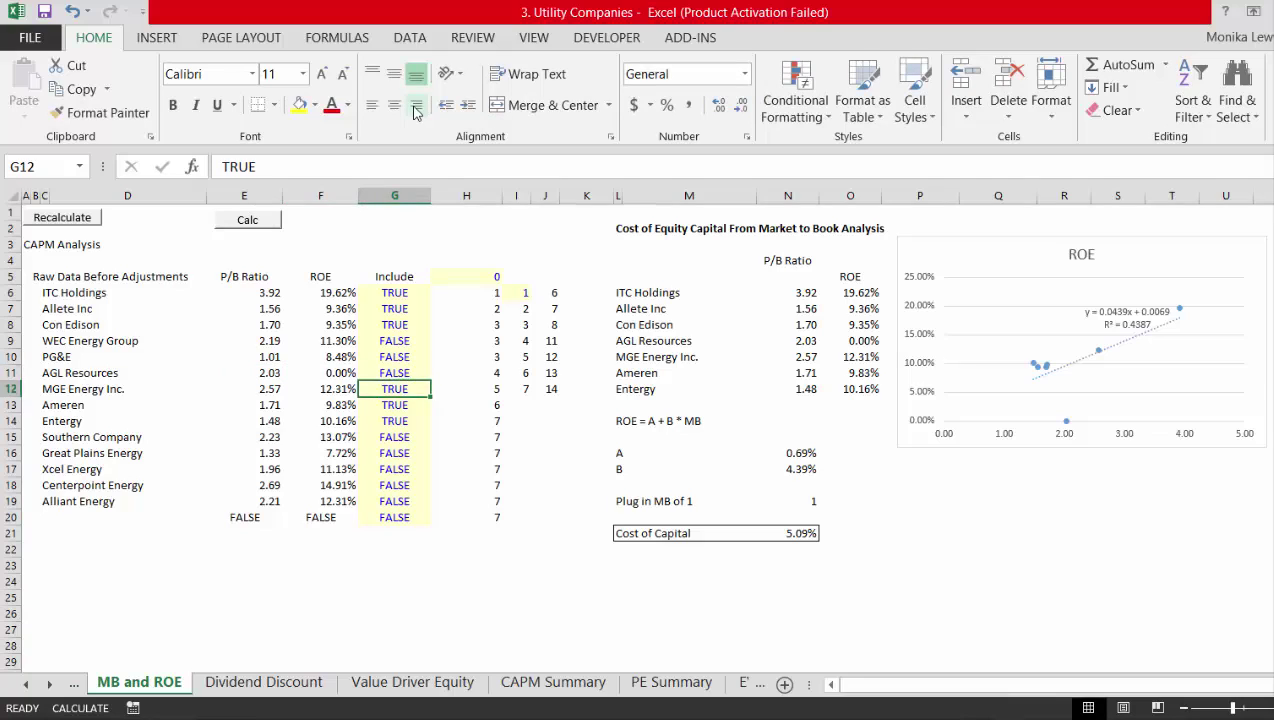
key(Up)
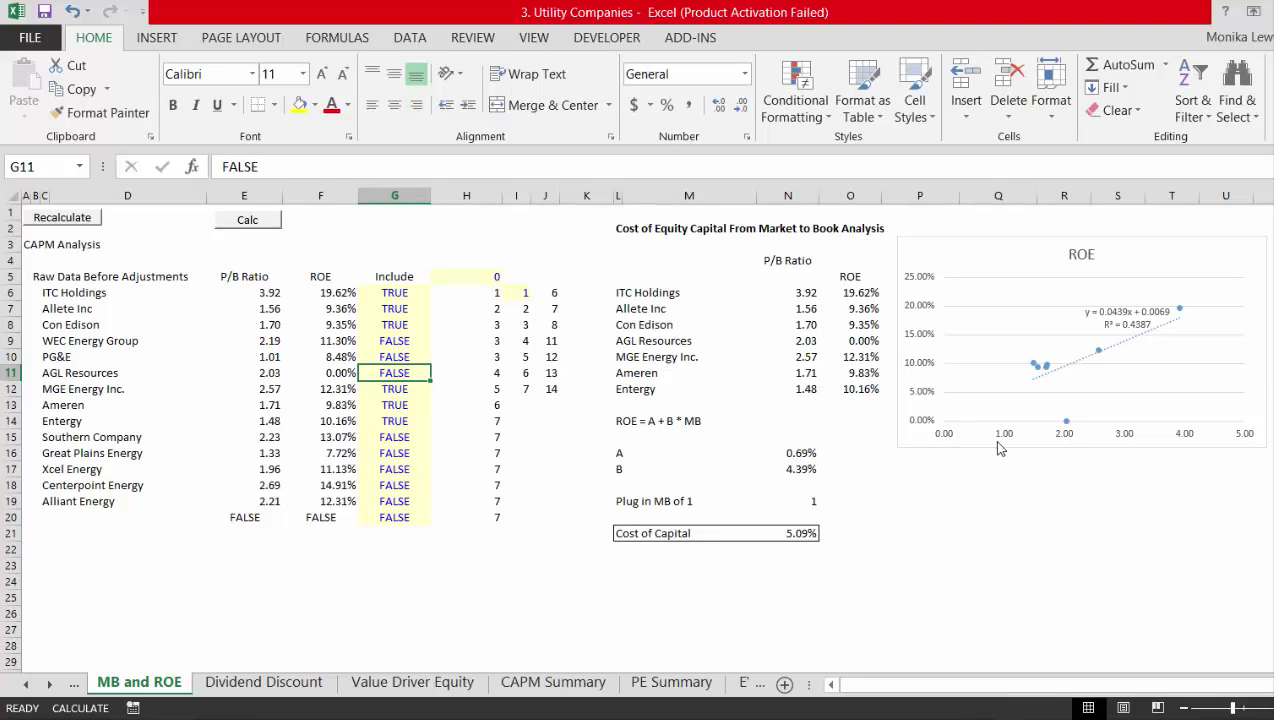
Review the P/B ratios and ROE values for PG&E and neighbouring companies
key(Left)
key(Left)
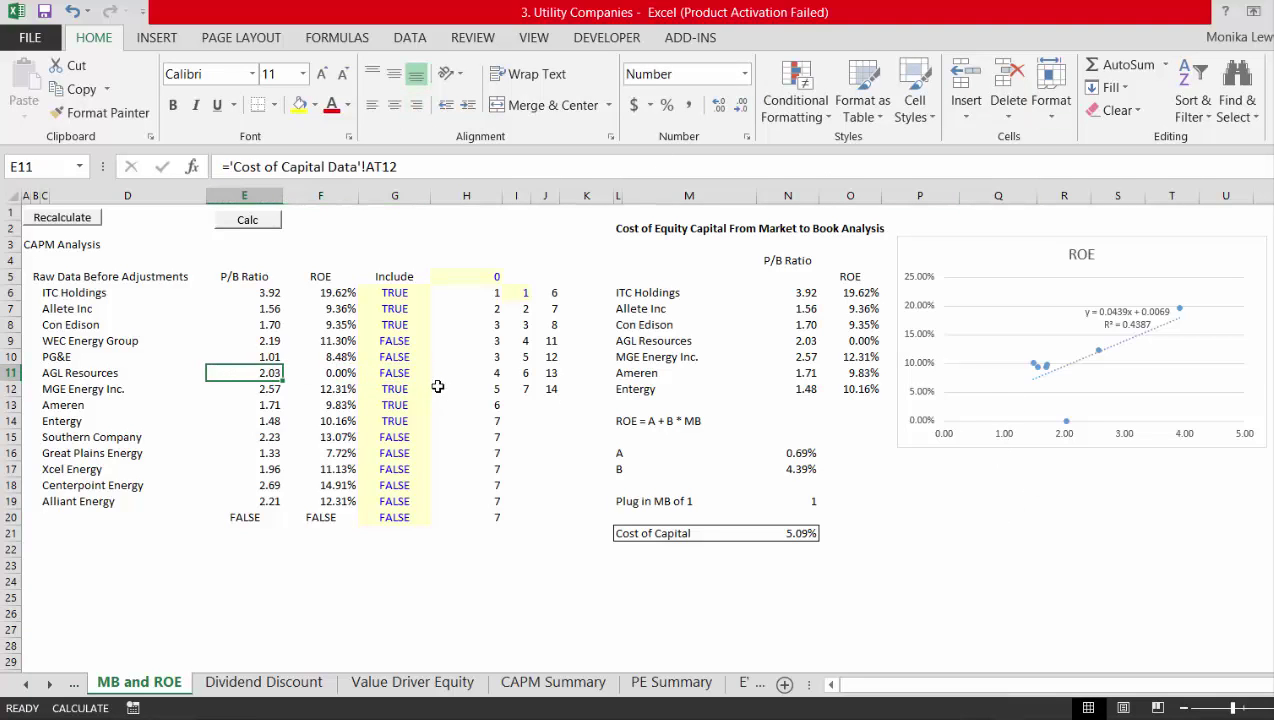
key(Up)
key(Up)
key(Down)
key(Left)
key(Right)
key(Right)
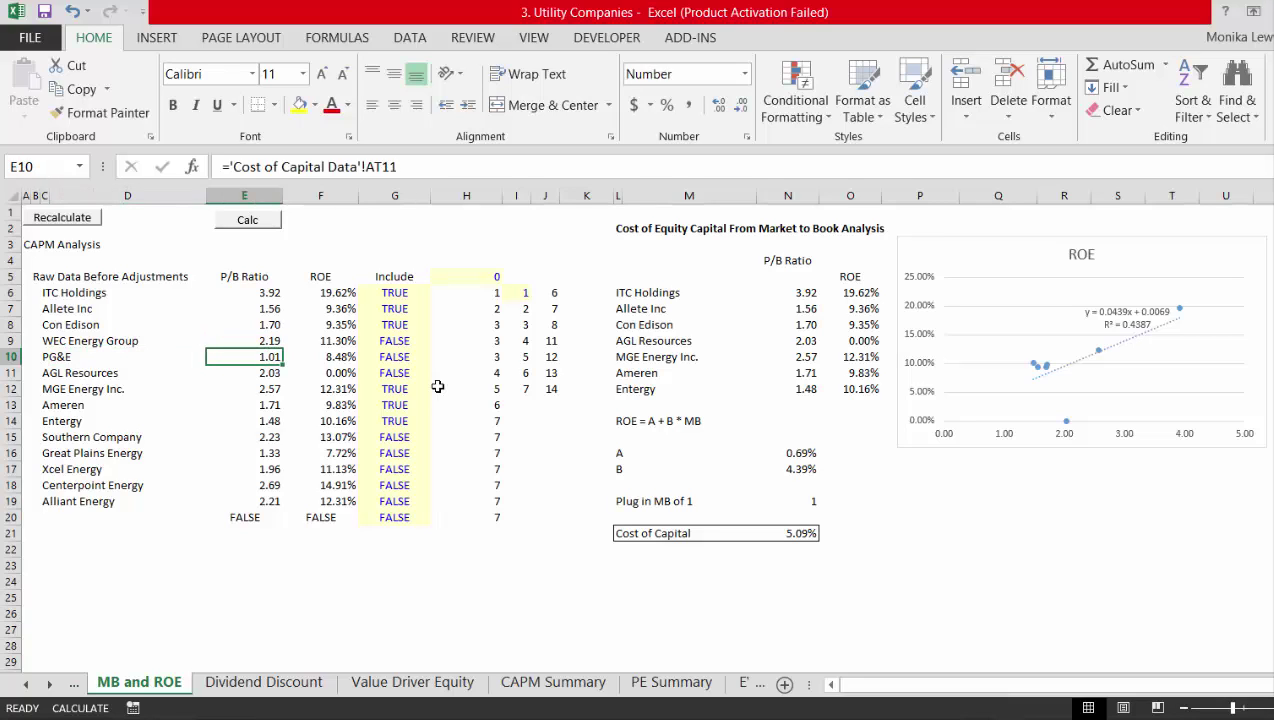
key(Left)
key(Left)
key(Right)
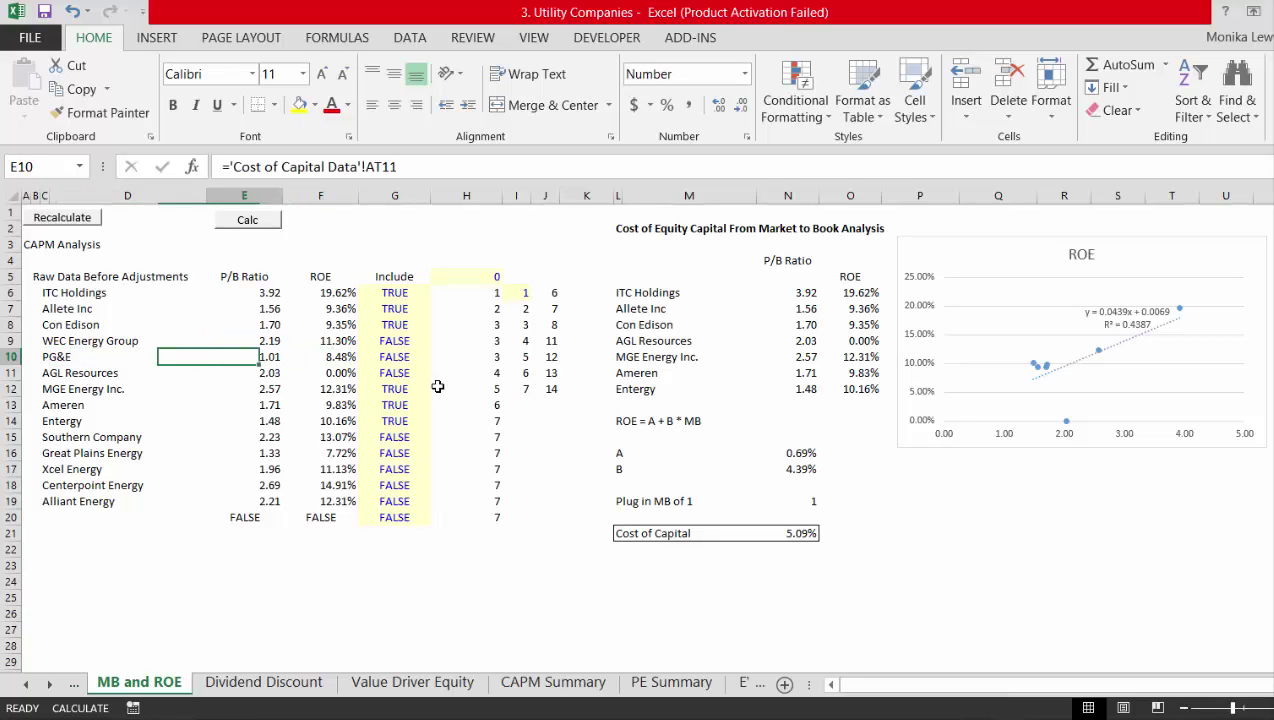
key(Down)
key(Down)
key(Down)
key(Down)
key(Up)
key(Up)
key(Up)
key(Up)
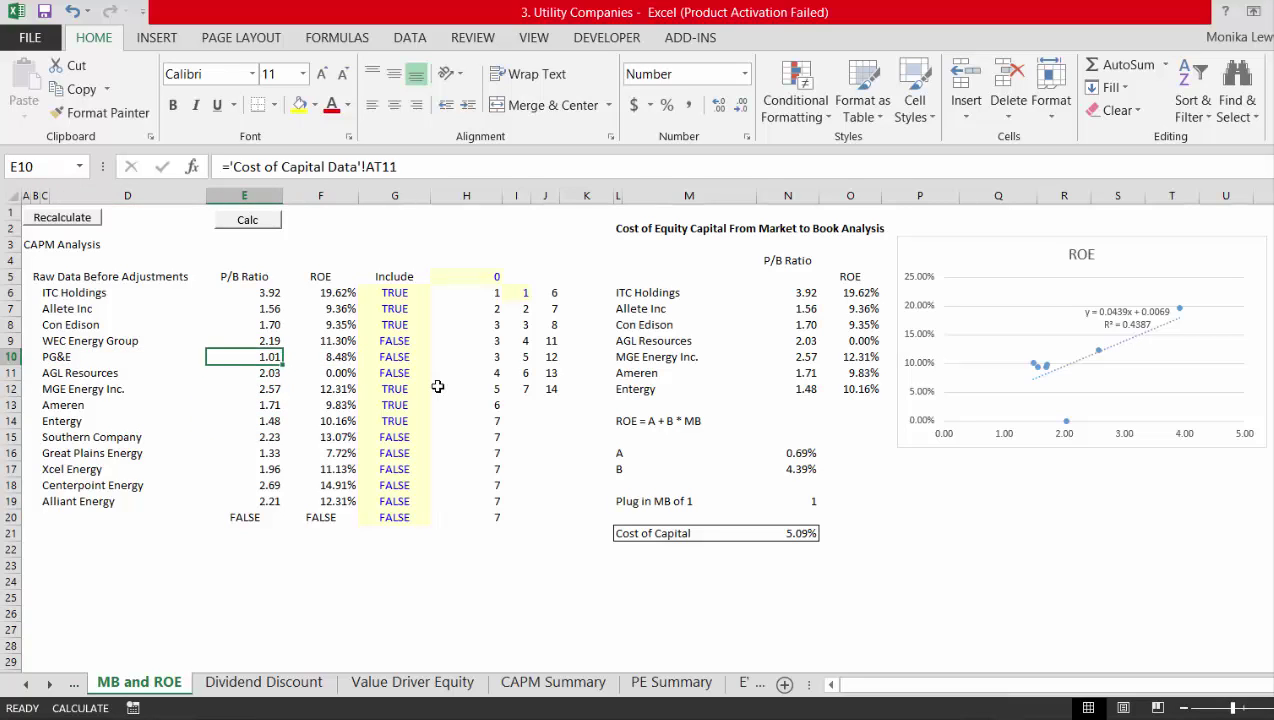
key(Right)
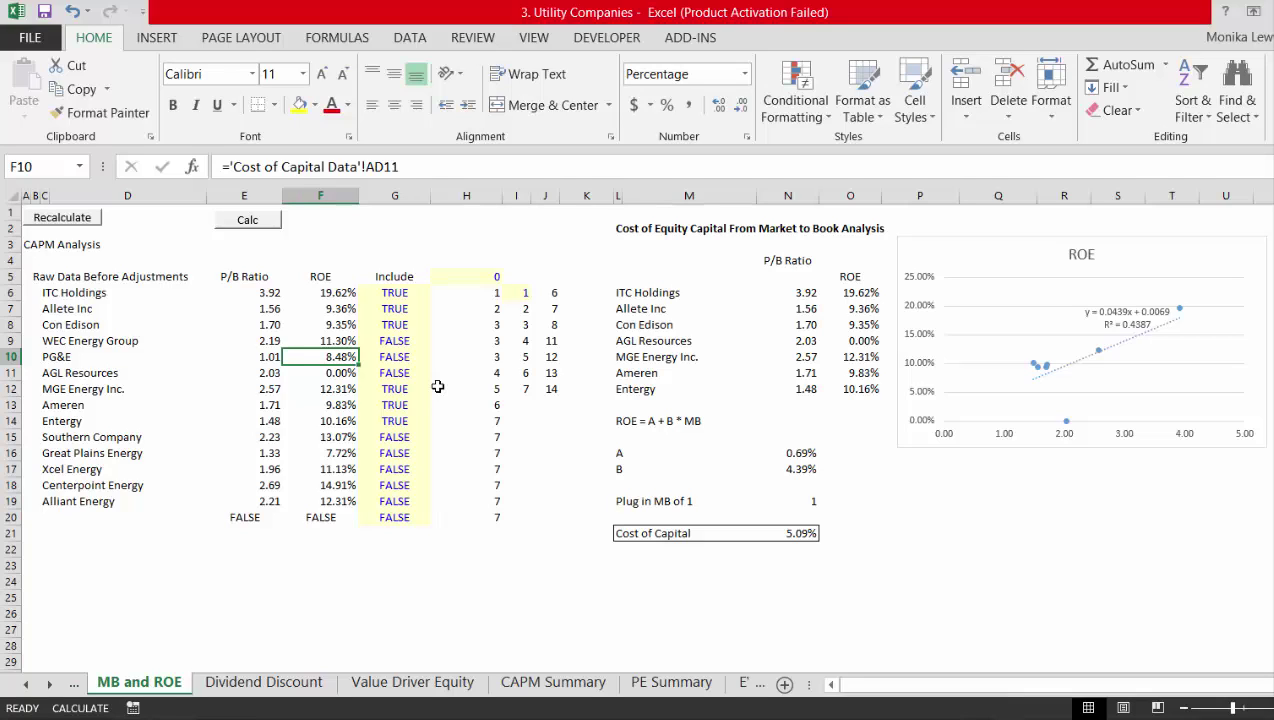
Inspect the P/B and ROE source references for PG&E, MGE Energy and Southern Company
key(Left)
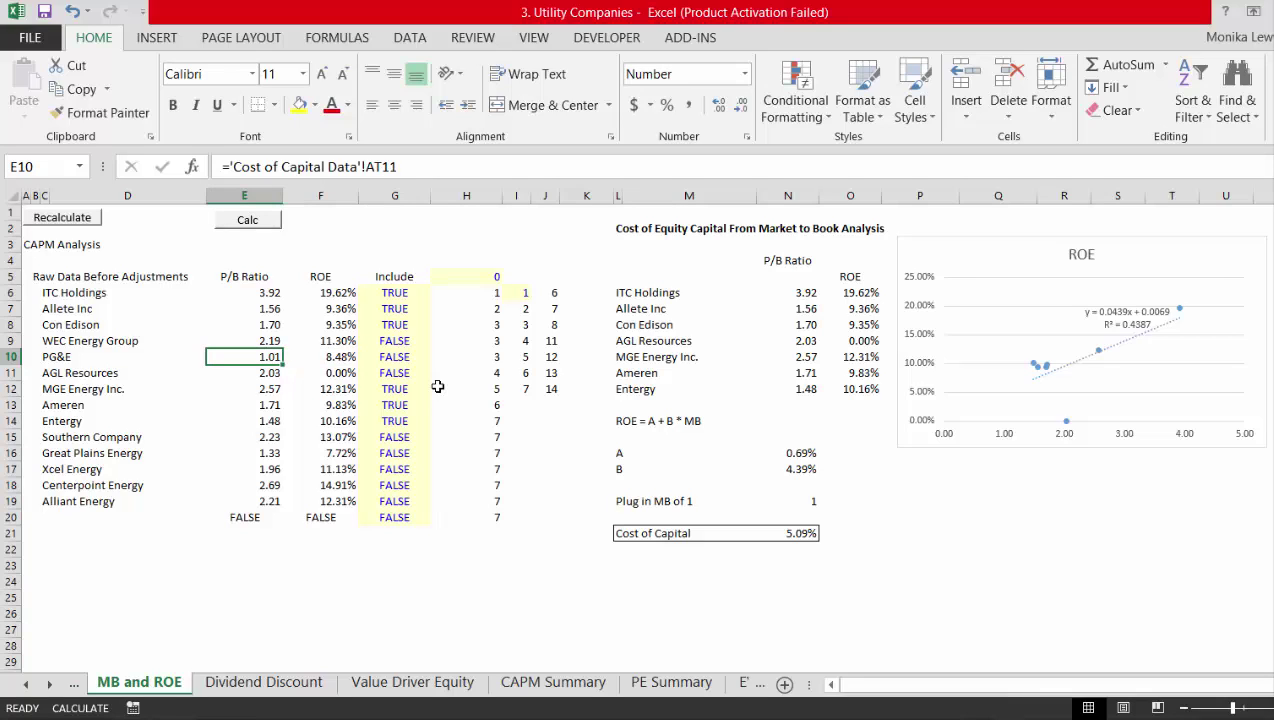
key(Right)
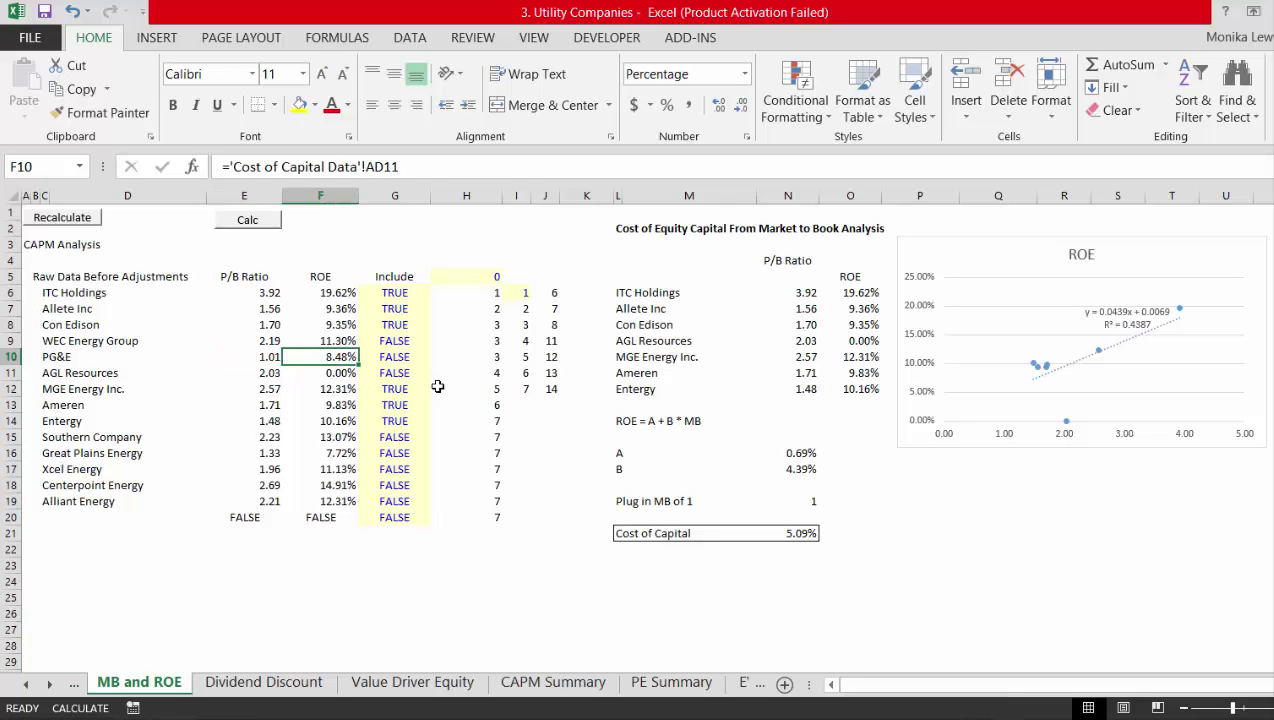
key(Down)
key(Down)
key(Left)
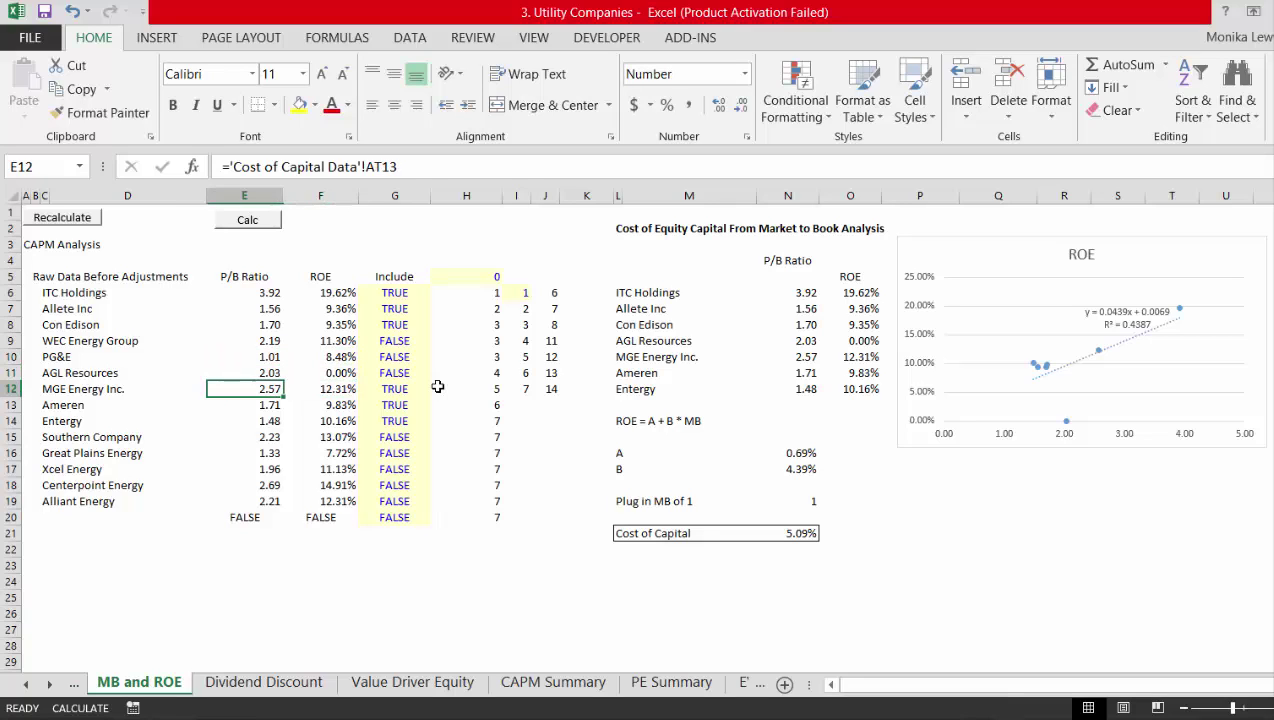
key(Down)
key(Down)
key(Down)
key(Right)
key(Right)
key(Right)
key(Right)
key(Right)
key(Right)
key(Right)
key(Right)
key(Right)
key(Right)
key(Right)
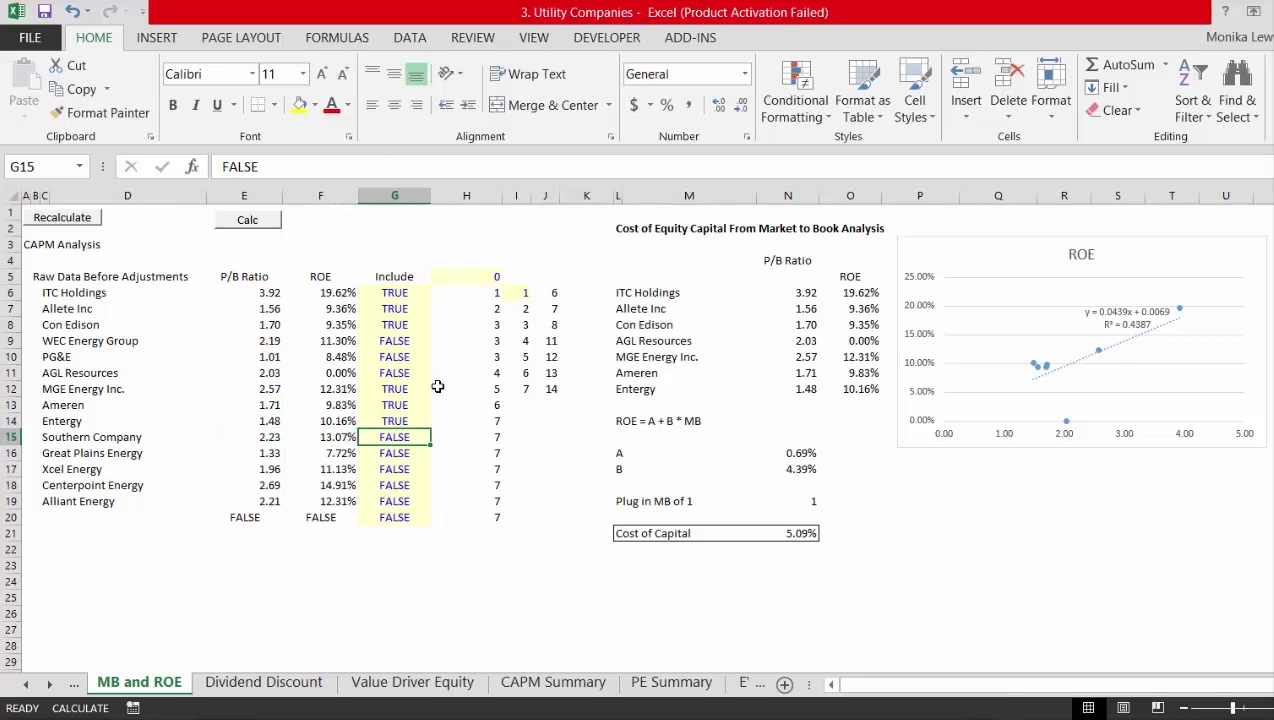
key(Right)
key(Right)
key(Right)
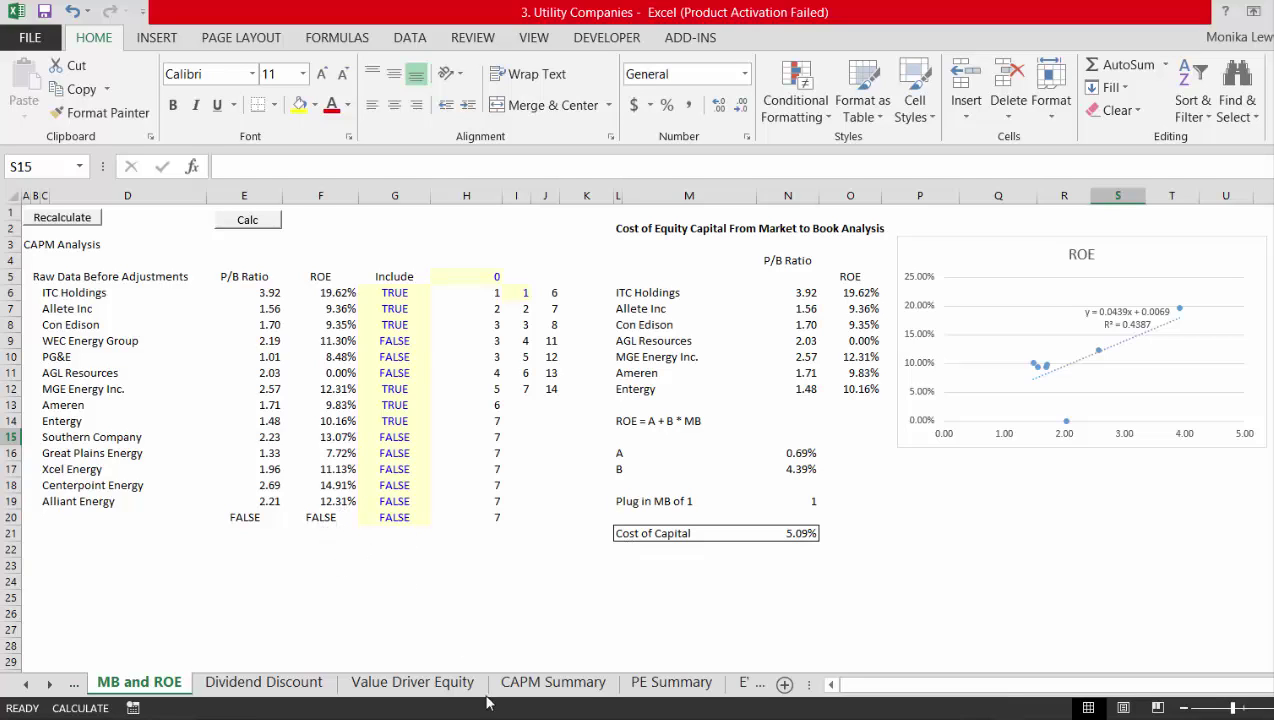
key(F10)
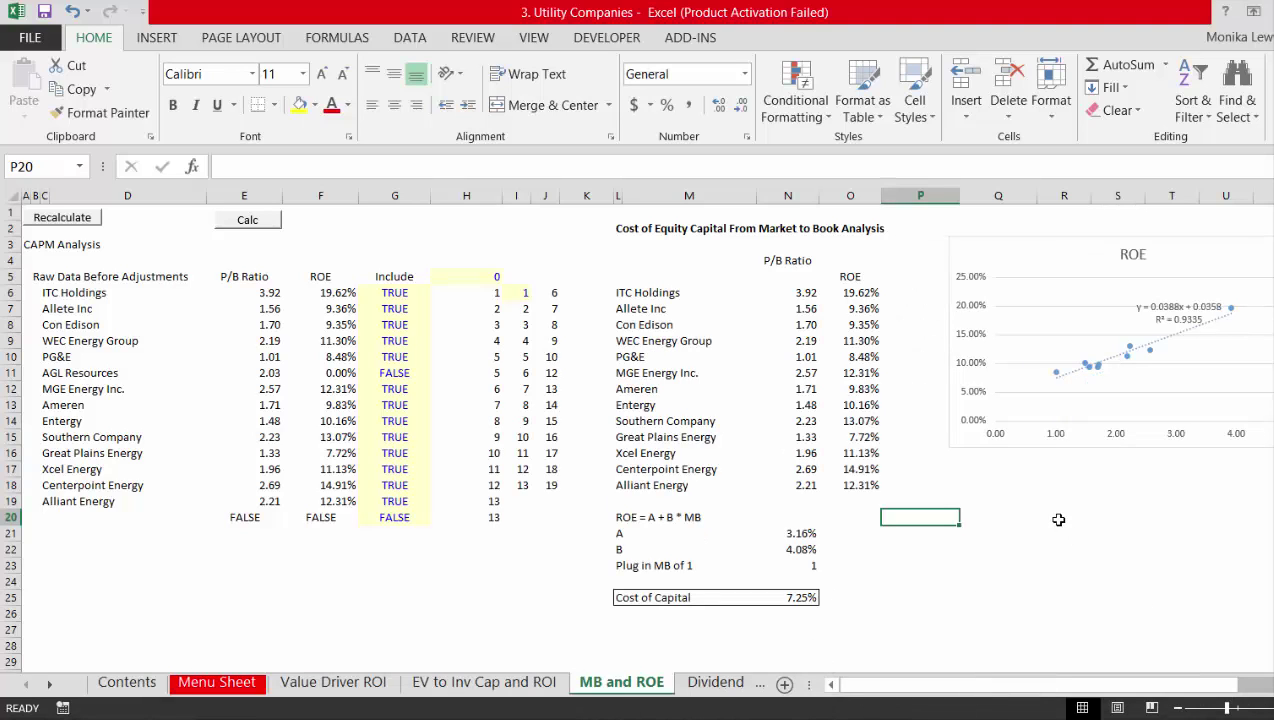
Check the recalculated 7.25% cost of capital and its intercept-plus-slope formula below the regression
key(Left)
key(Left)
key(Left)
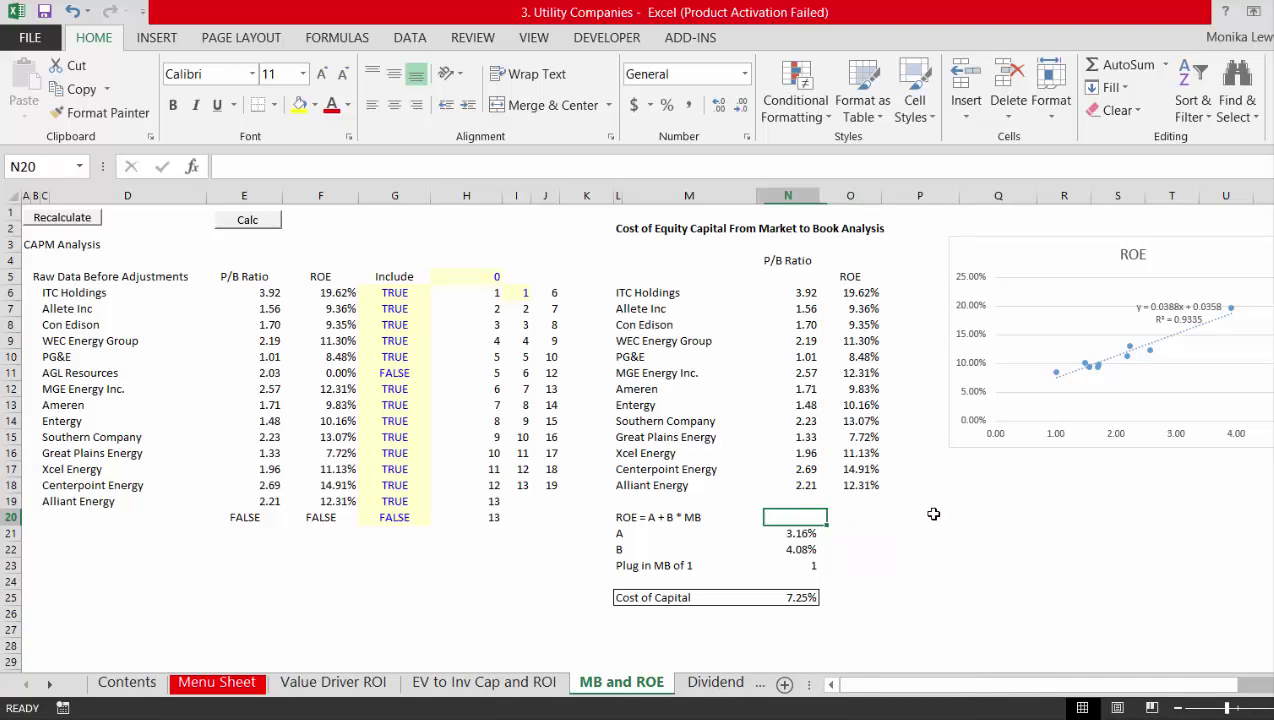
key(Down)
key(Down)
key(Down)
key(Down)
key(Down)
key(Right)
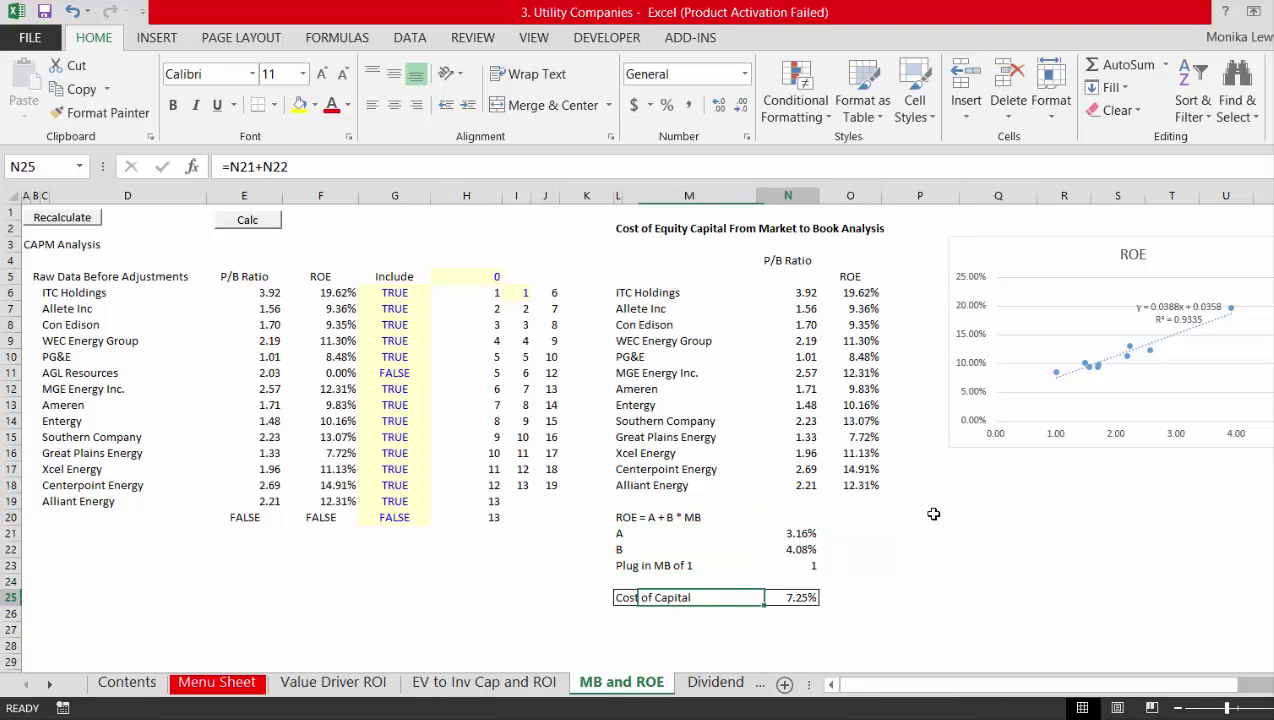
key(Left)
key(Right)
key(Left)
key(Left)
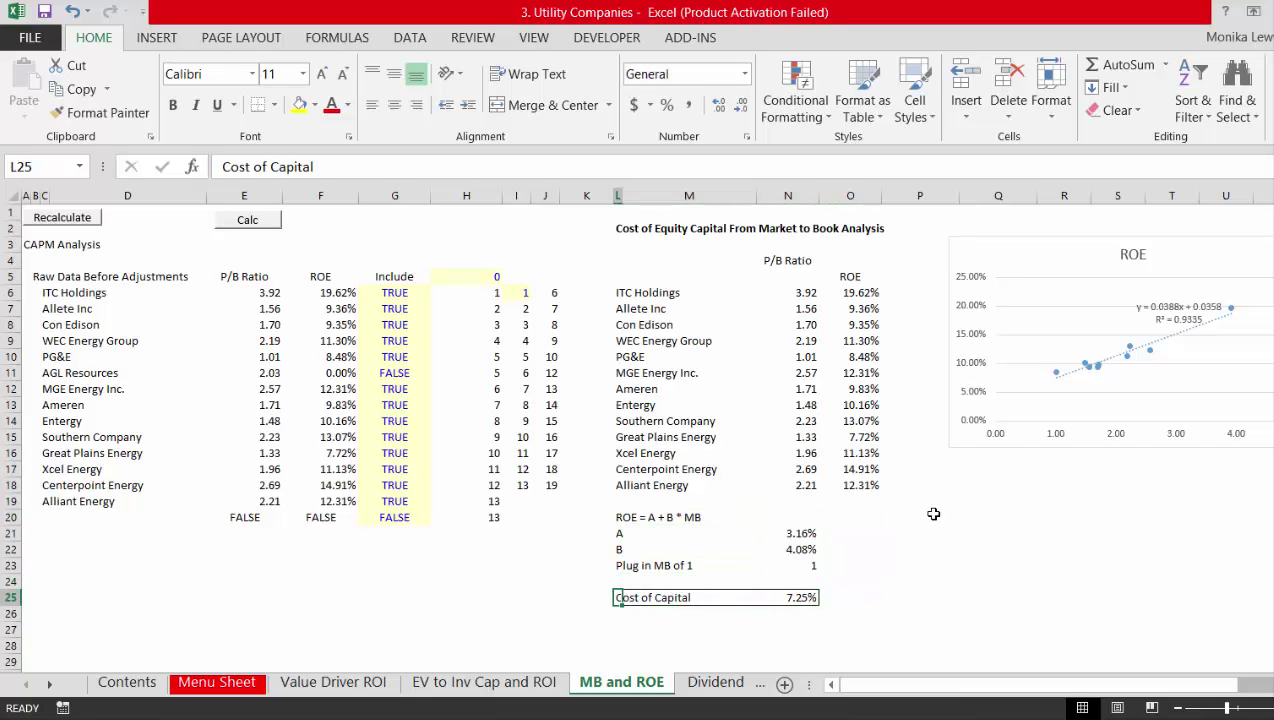
key(Right)
key(Right)
key(Right)
key(Right)
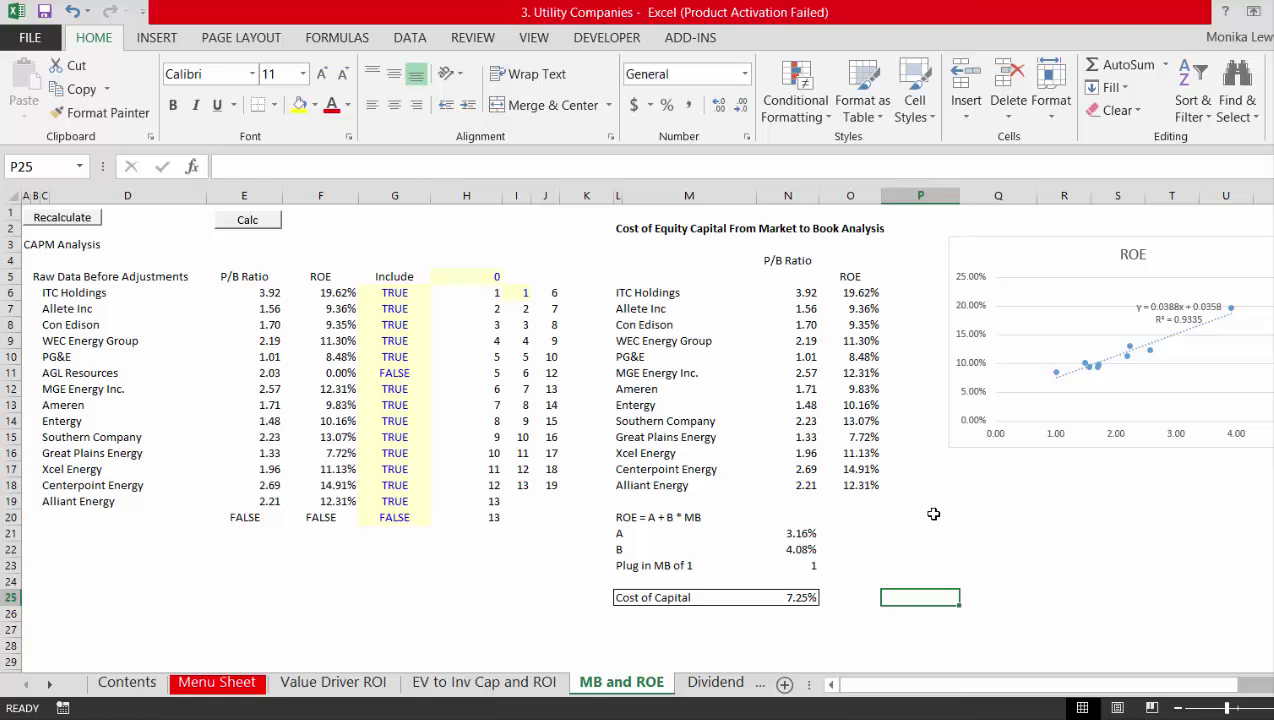
key(ctrl+Page_Down)
On the Value Driver ROI sheet, review the EV/EBIT, 5-yr Growth and Adjusted G columns through MGE Energy
key(ctrl+Page_Up)
key(ctrl+Page_Up)
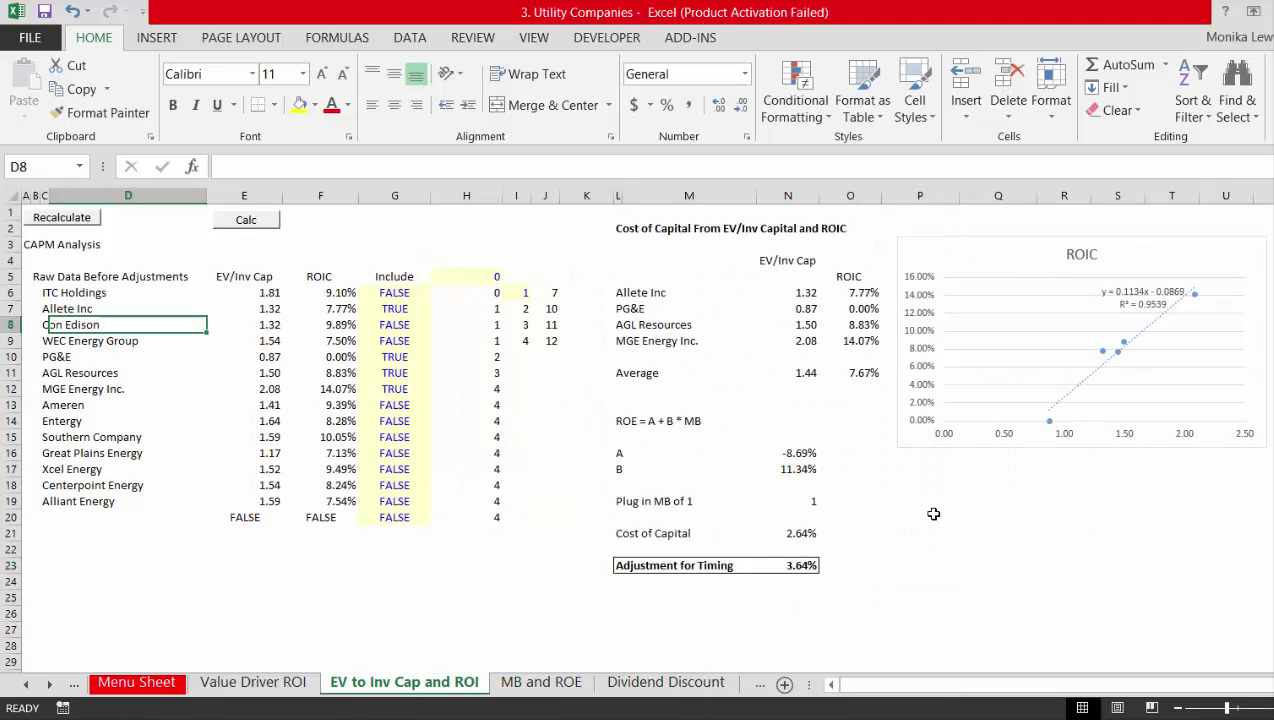
key(ctrl+Page_Up)
key(ctrl+Page_Up)
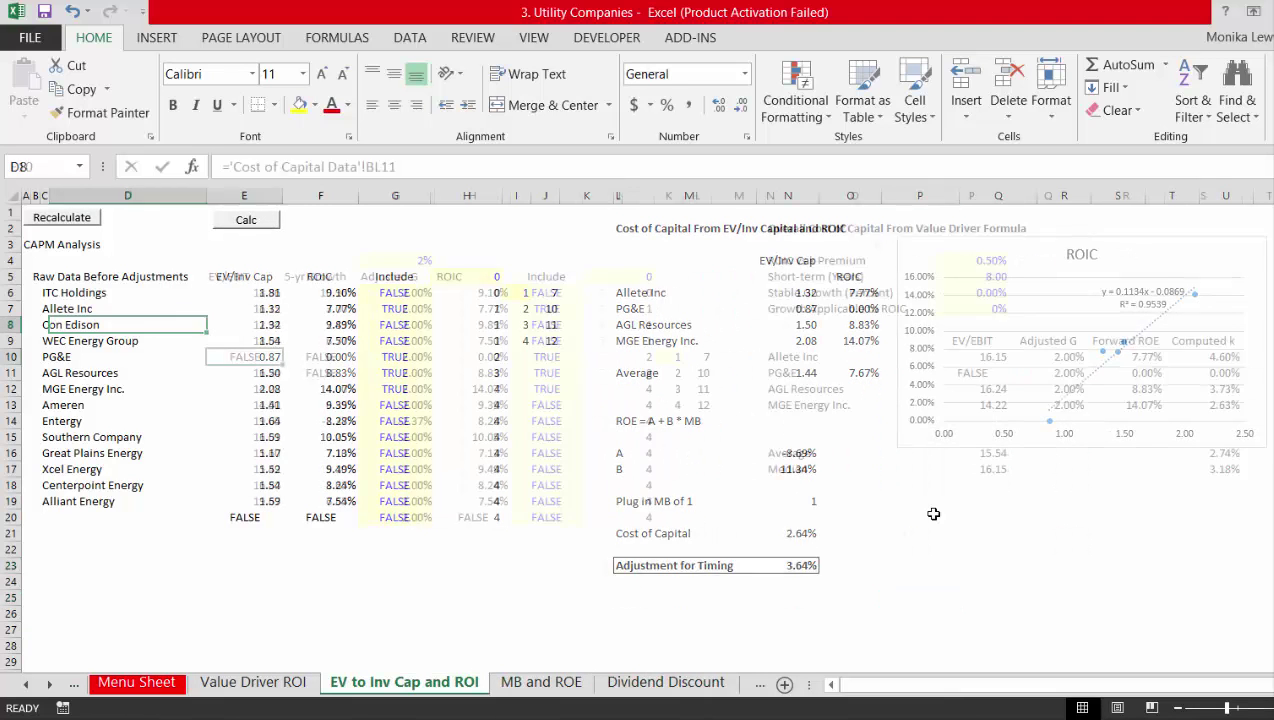
key(ctrl+Page_Down)
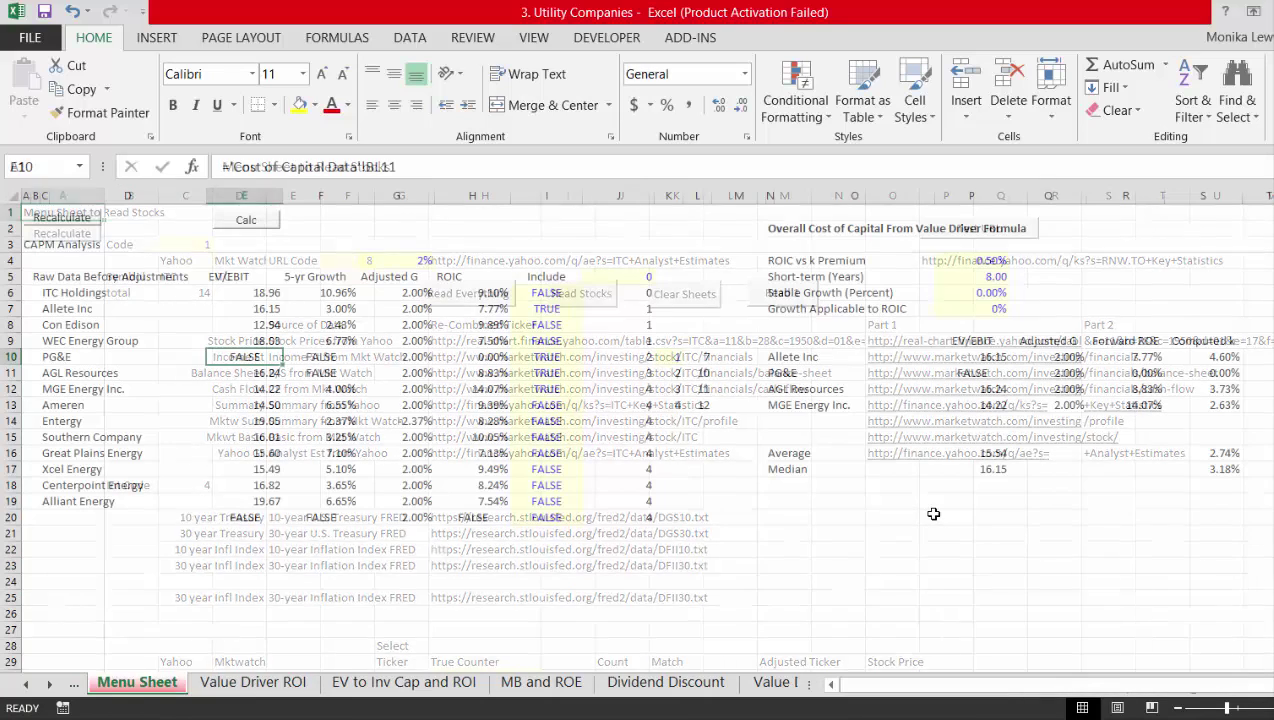
key(Right)
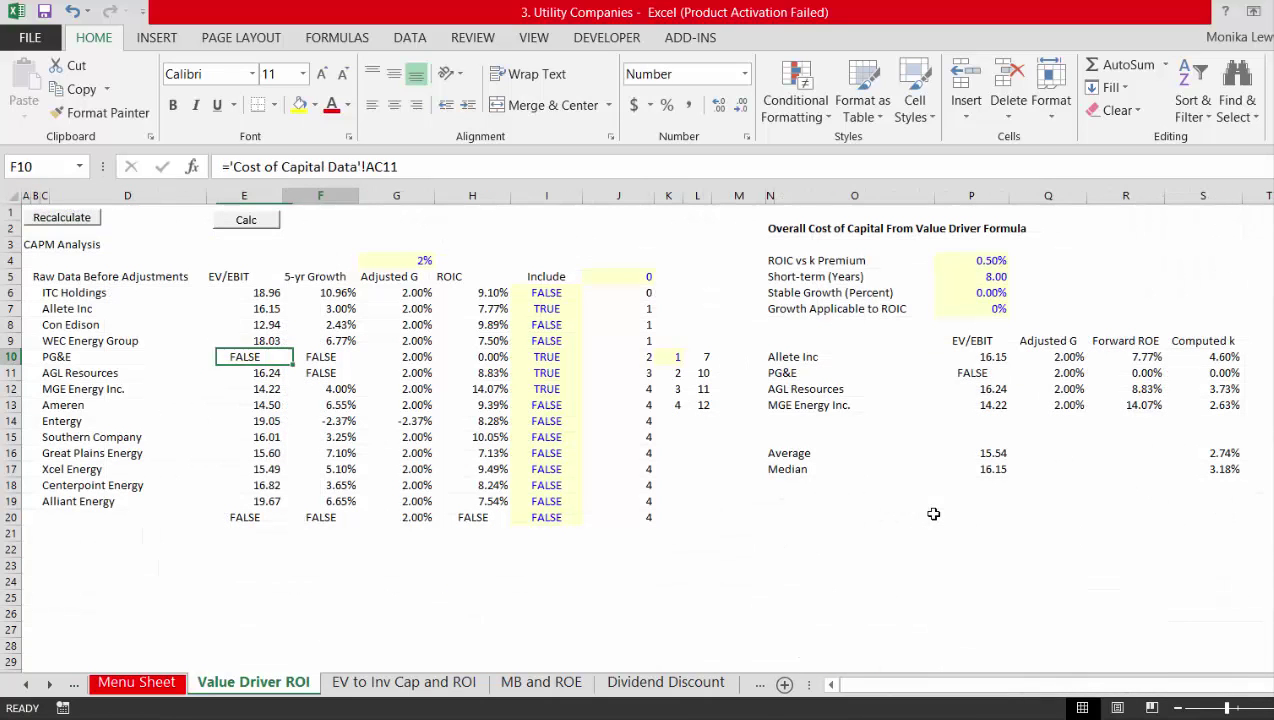
key(Up)
key(Up)
key(Left)
key(Left)
key(Up)
key(Up)
key(Up)
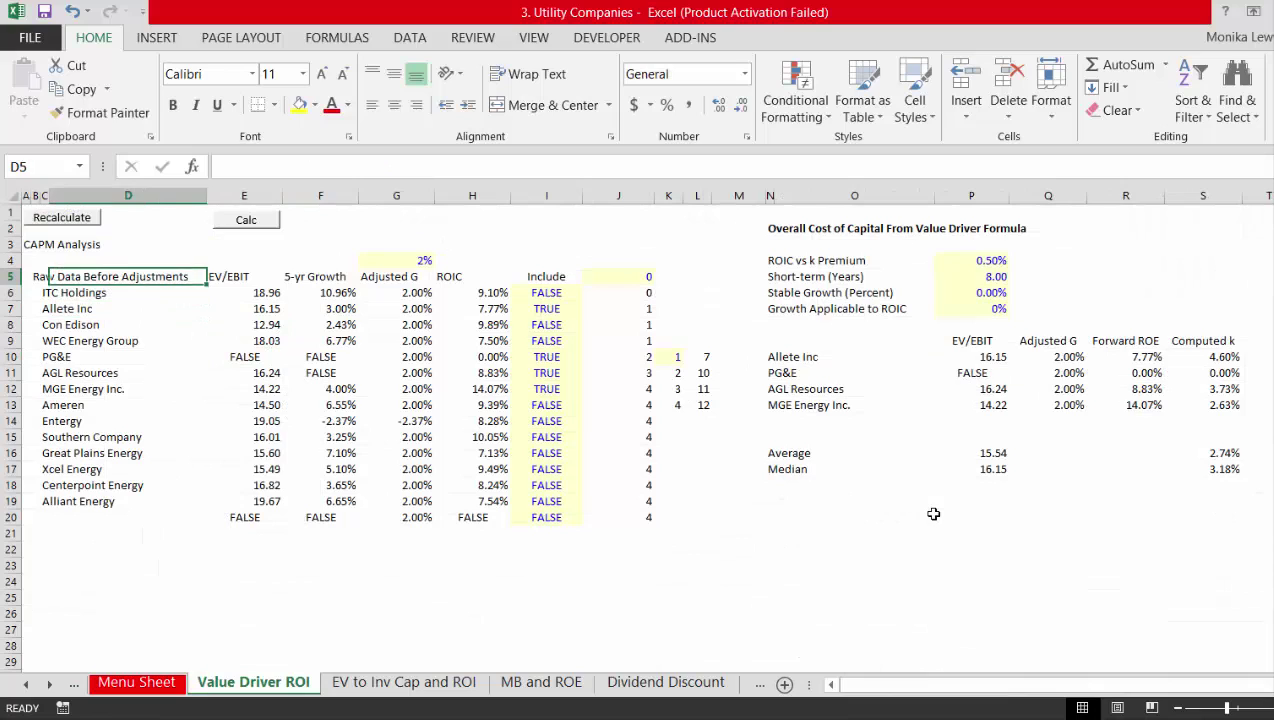
key(Right)
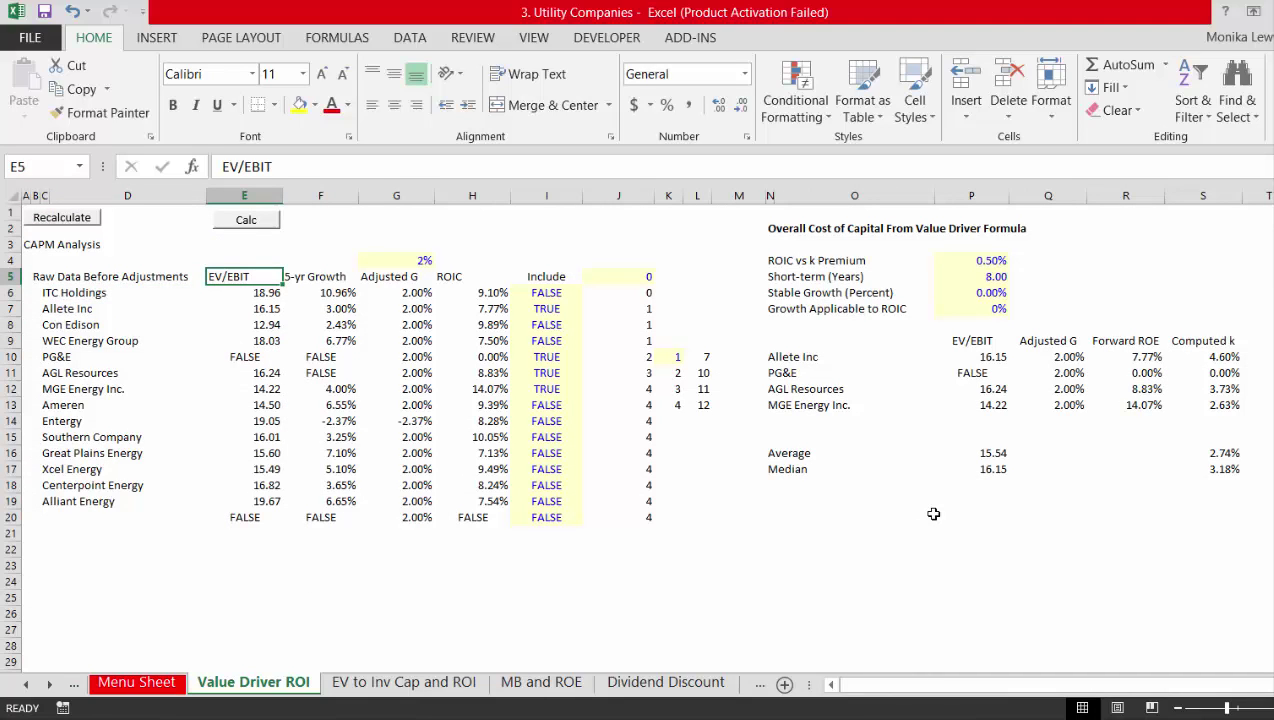
key(Right)
key(Right)
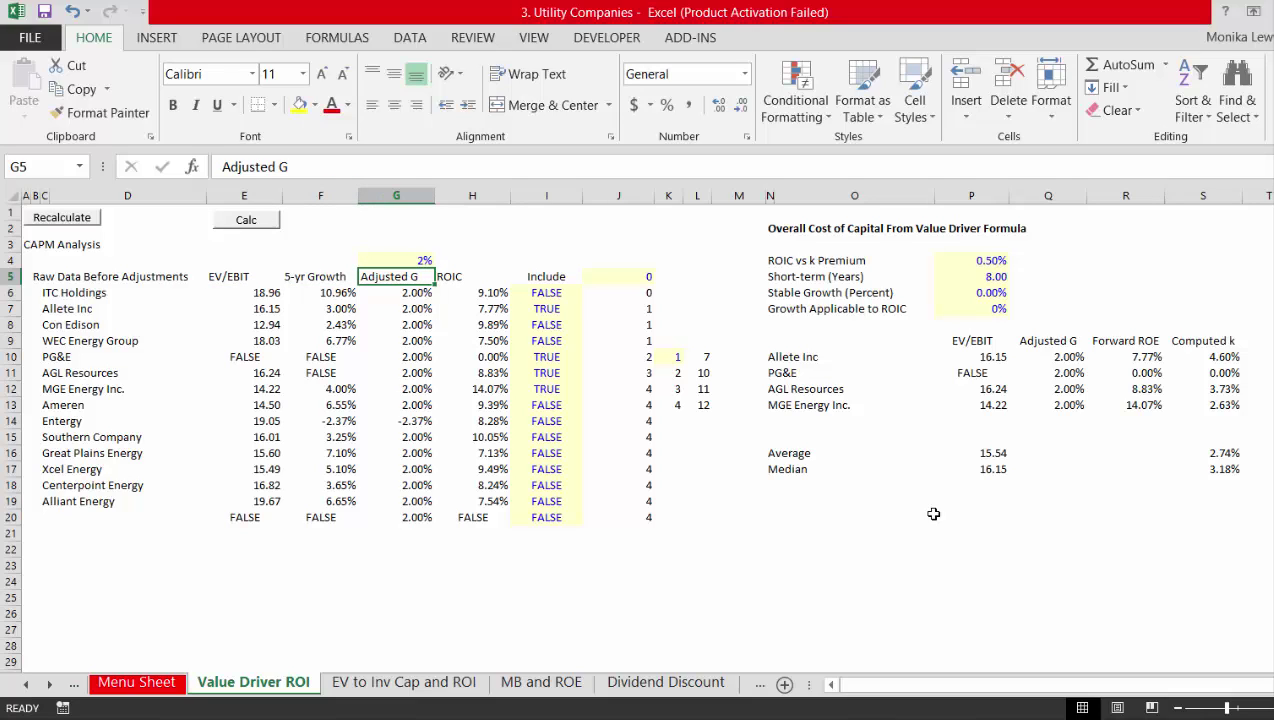
key(Right)
key(Right)
key(Right)
key(Right)
key(Right)
key(Right)
key(Right)
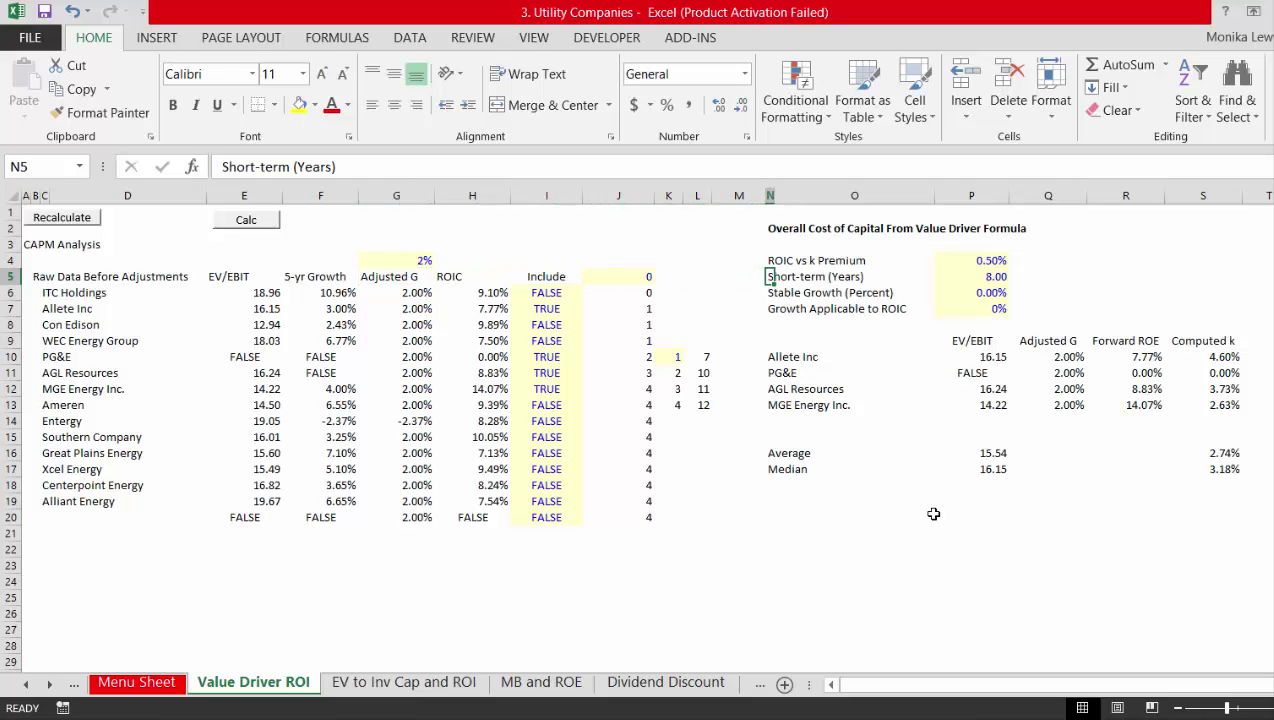
key(Down)
key(Down)
key(Down)
key(Down)
key(Down)
key(Down)
key(Down)
key(Down)
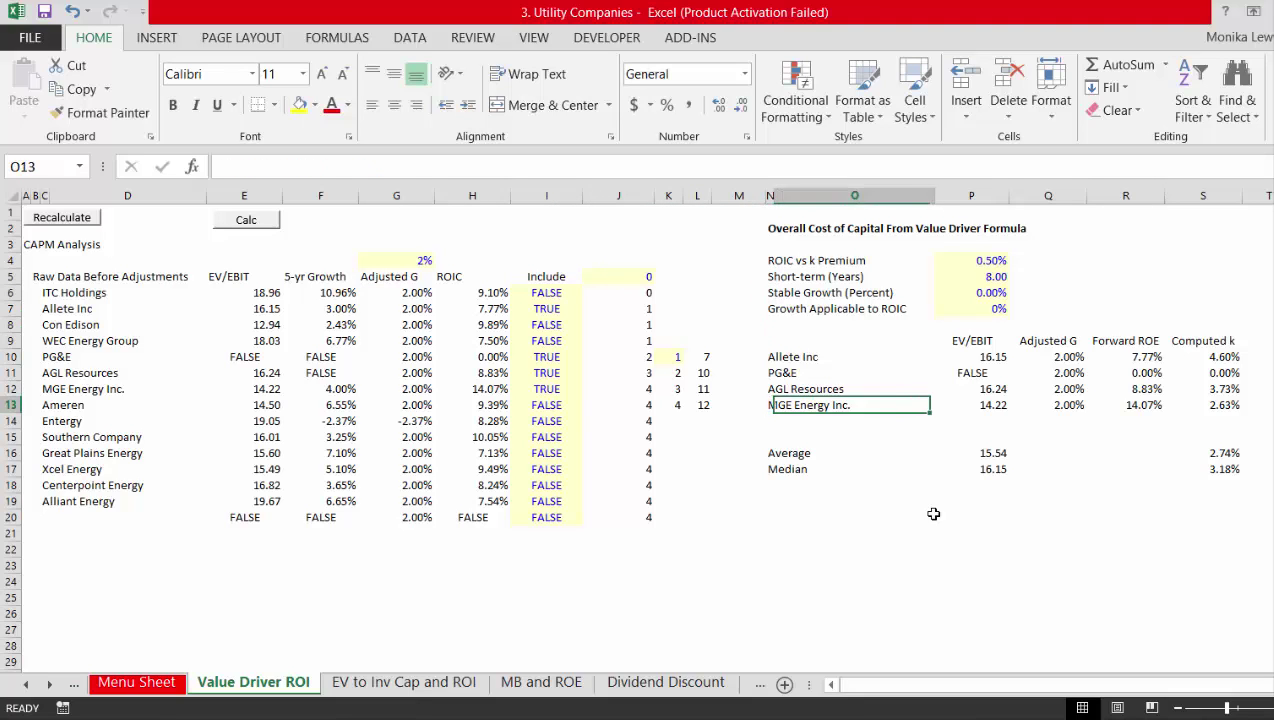
key(Right)
key(Right)
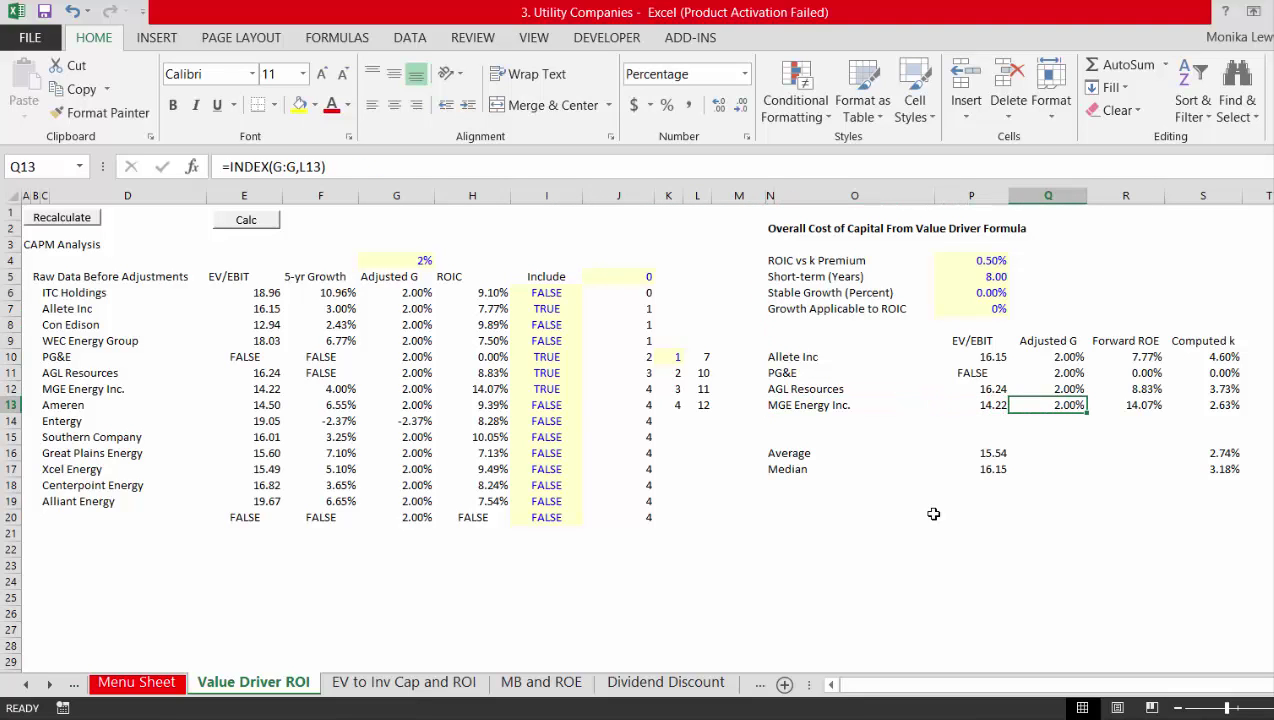
Glance at the Dividend Discount and Value Driver Equity sheets, recheck PG&E's Adjusted G, then go to Firefox
key(ctrl+Page_Down)
key(ctrl+Page_Down)
key(ctrl+Page_Down)
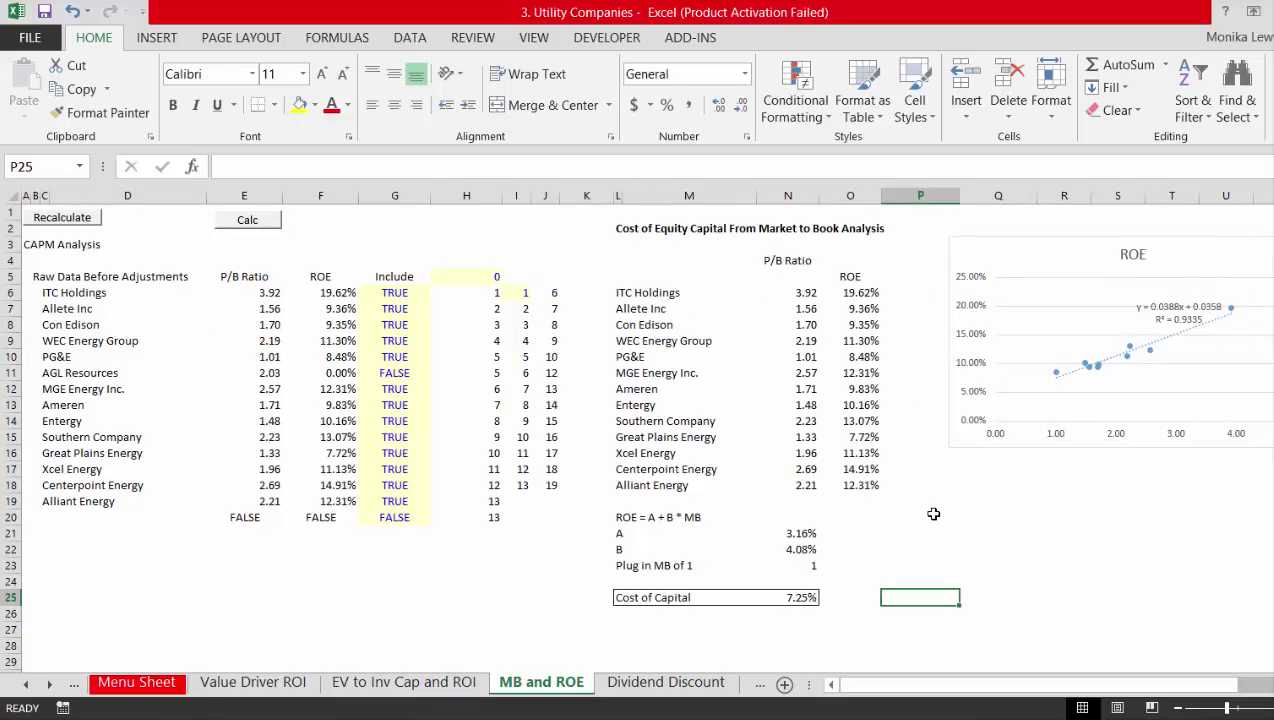
key(ctrl+Page_Down)
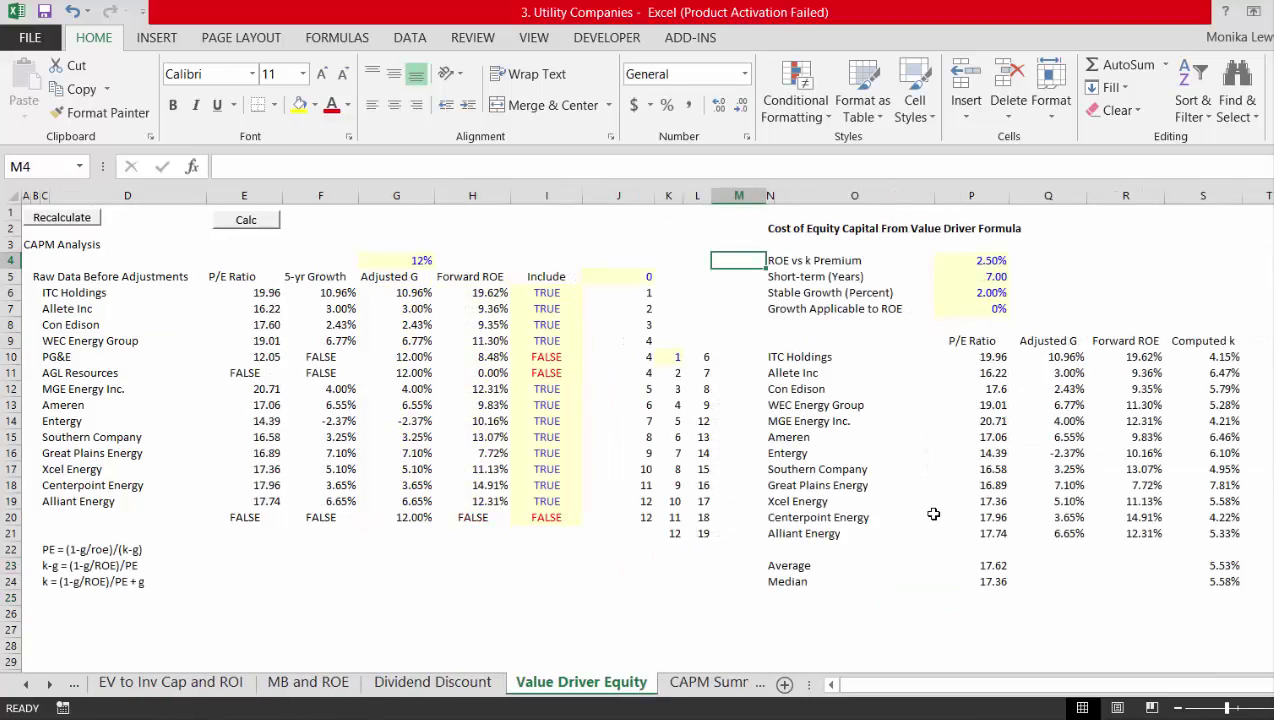
key(ctrl+Page_Up)
key(ctrl+Page_Up)
key(ctrl+Page_Up)
key(ctrl+Page_Up)
key(ctrl+Page_Up)
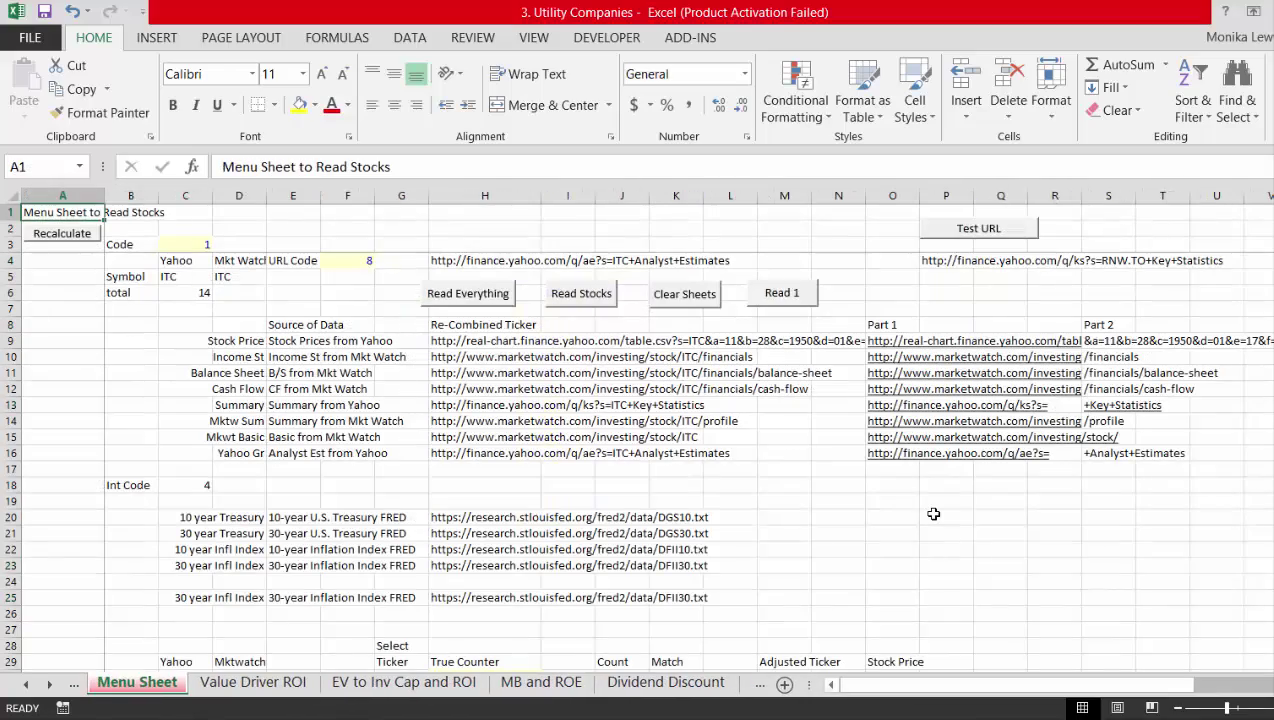
key(ctrl+Page_Down)
key(Up)
key(Up)
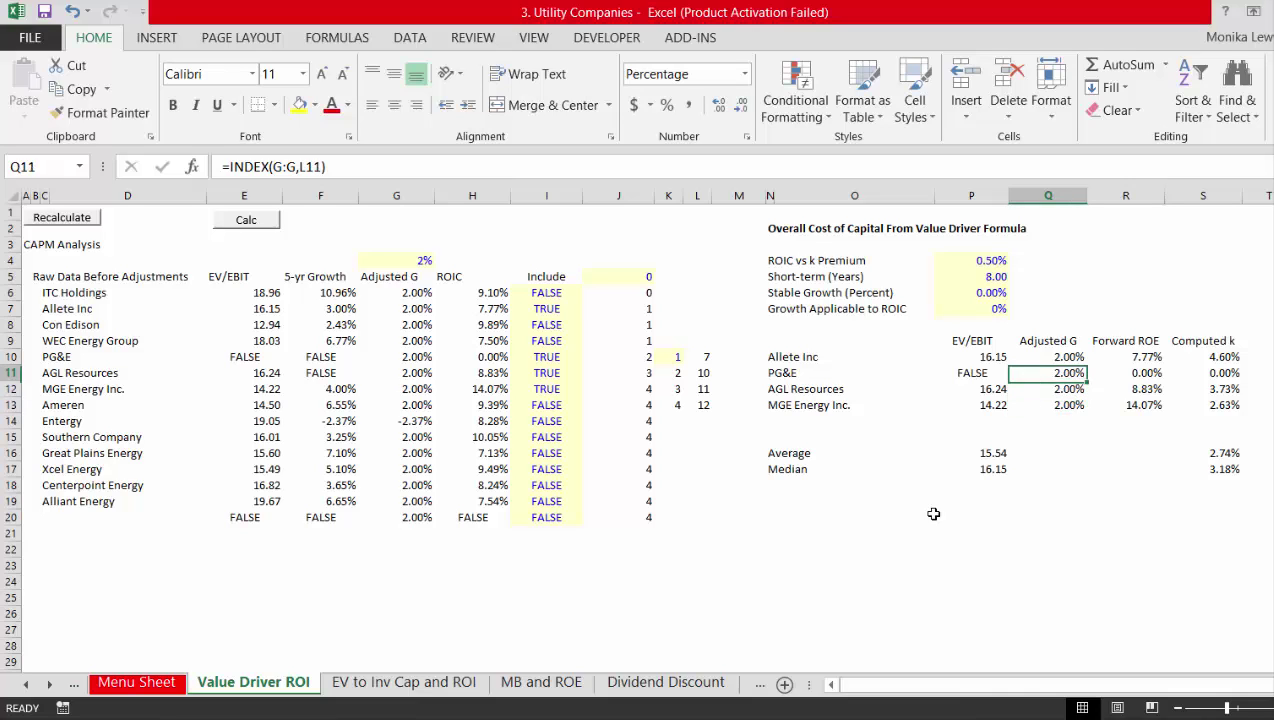
key(Down)
key(Down)
key(Left)
key(Left)
key(Left)
key(Left)
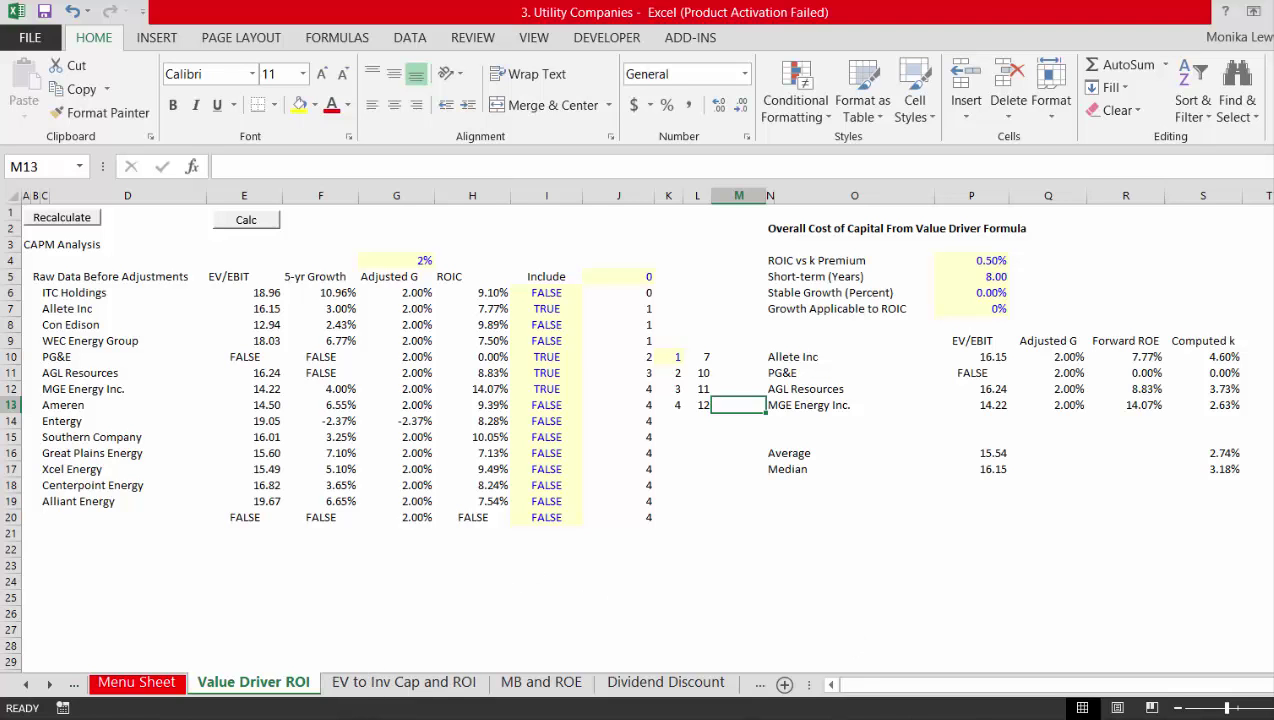
key(alt+Tab)
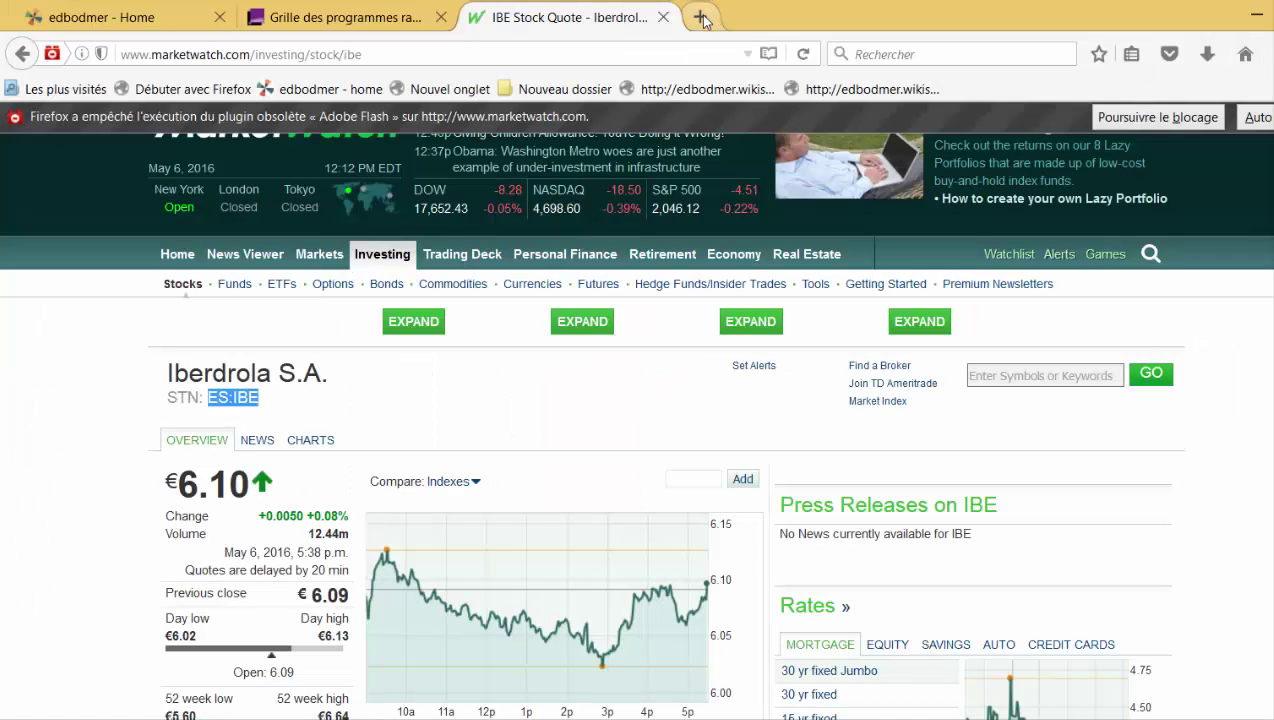
Load the edbodmer wikispaces home page in a new tab and scroll through it
click(702, 17)
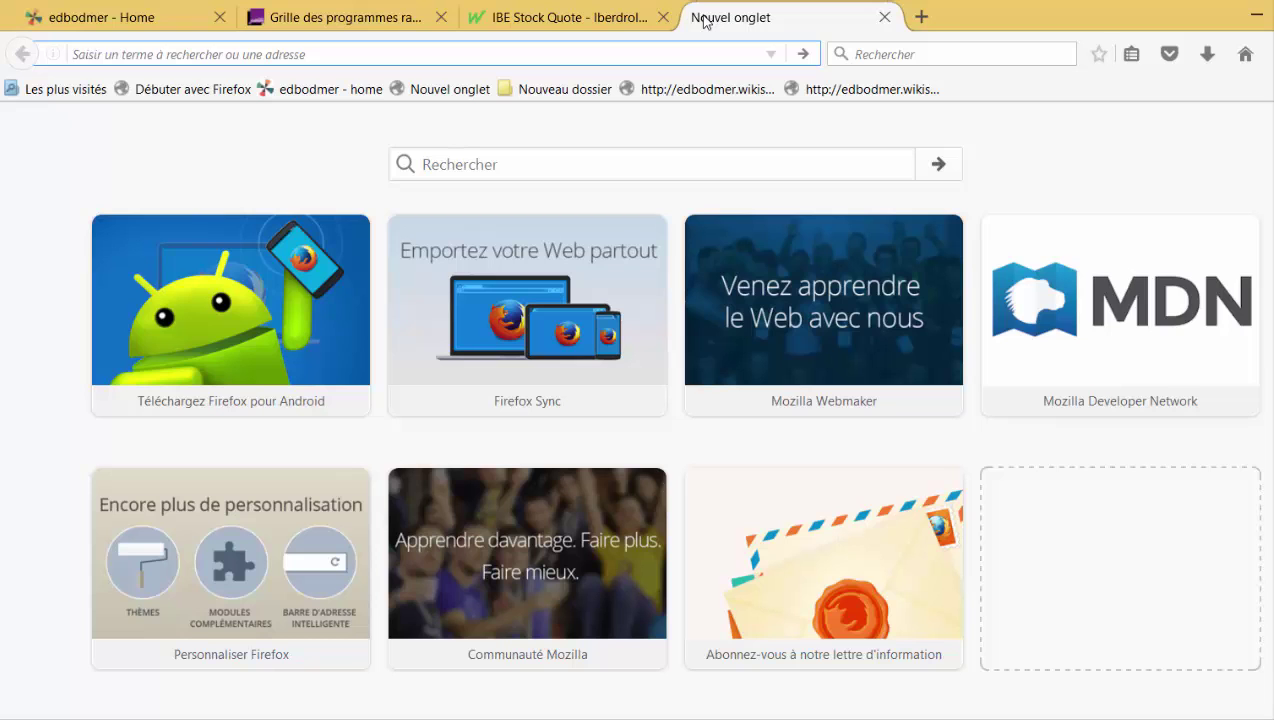
text(edbodmer.wikispaces.com/)
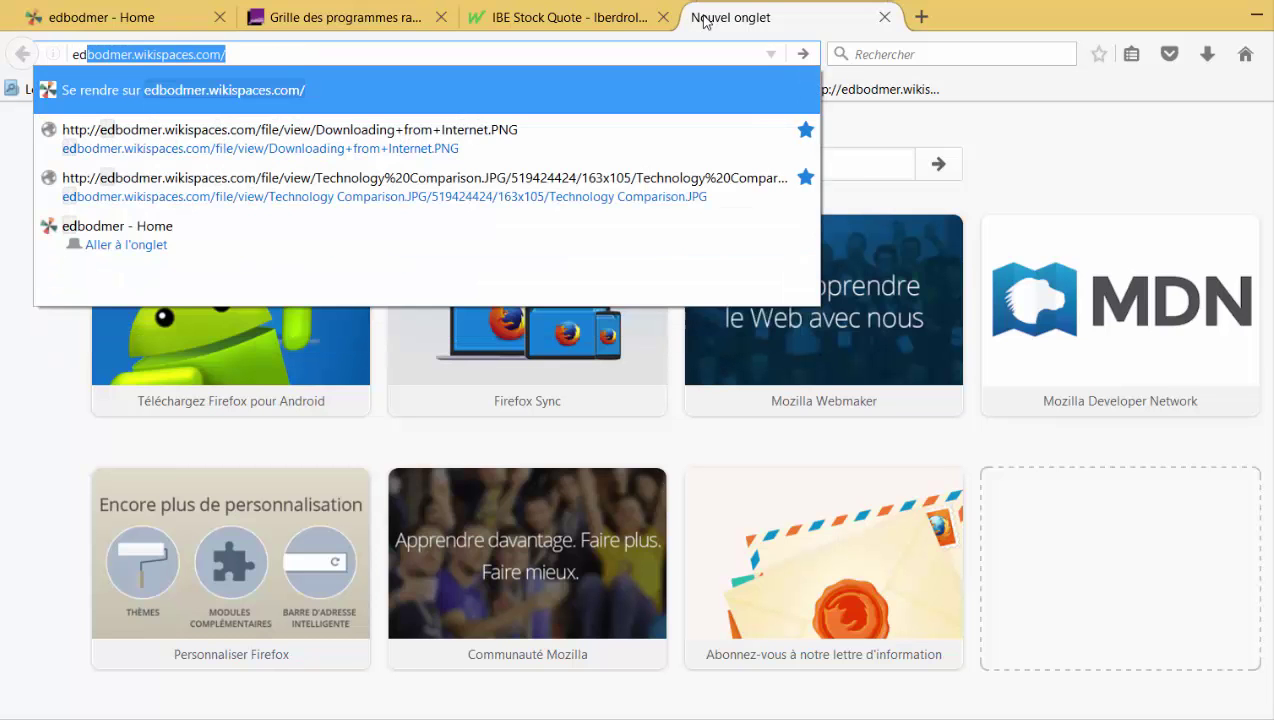
key(Return)
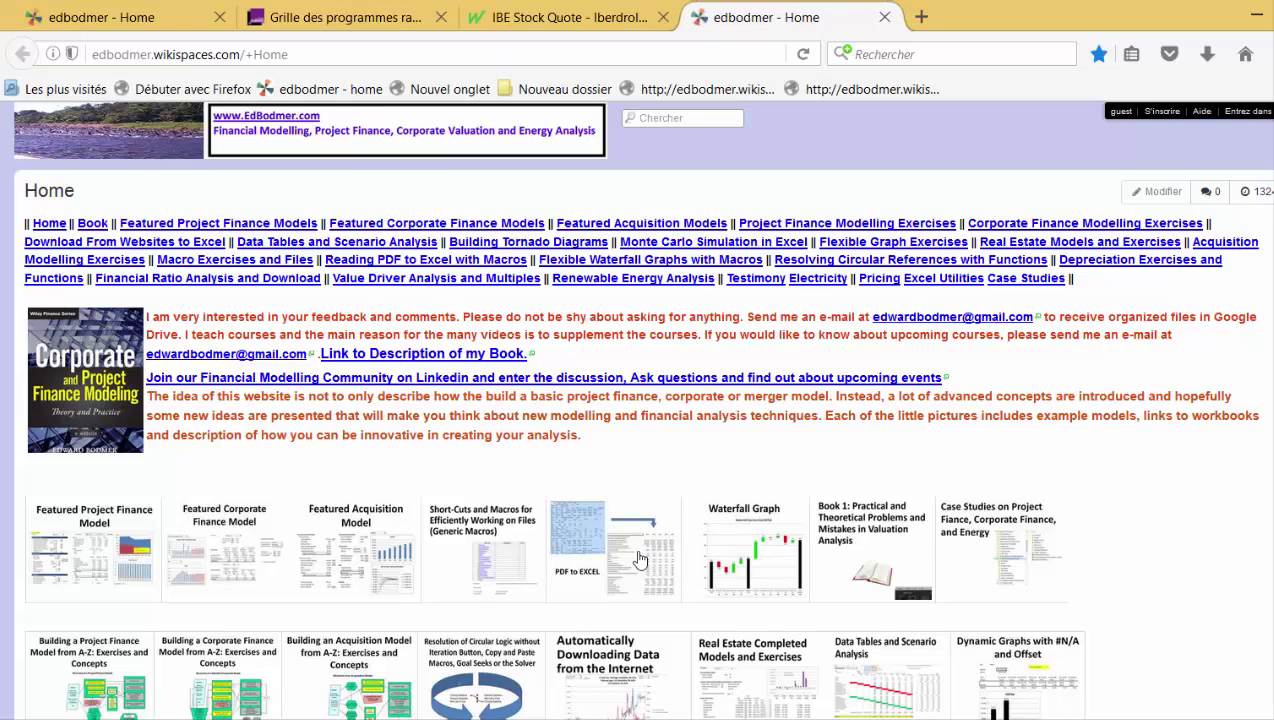
scroll(670, 497, down, 2)
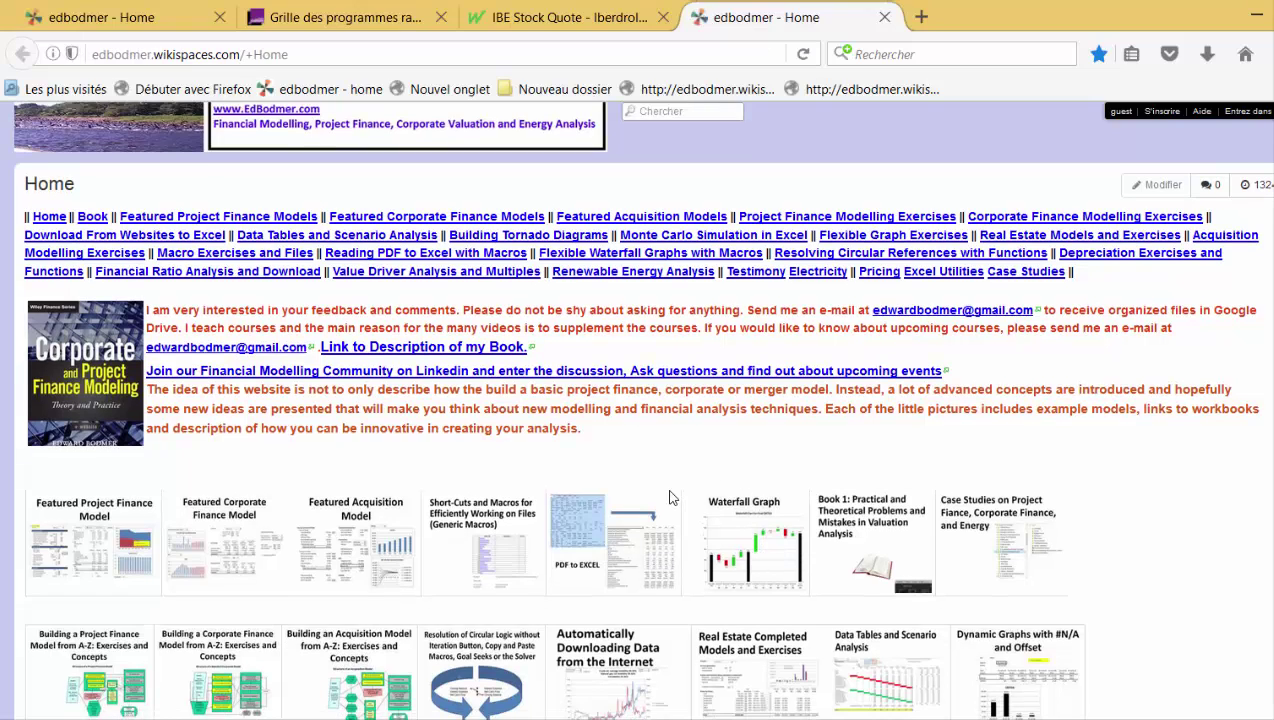
scroll(670, 497, down, 1)
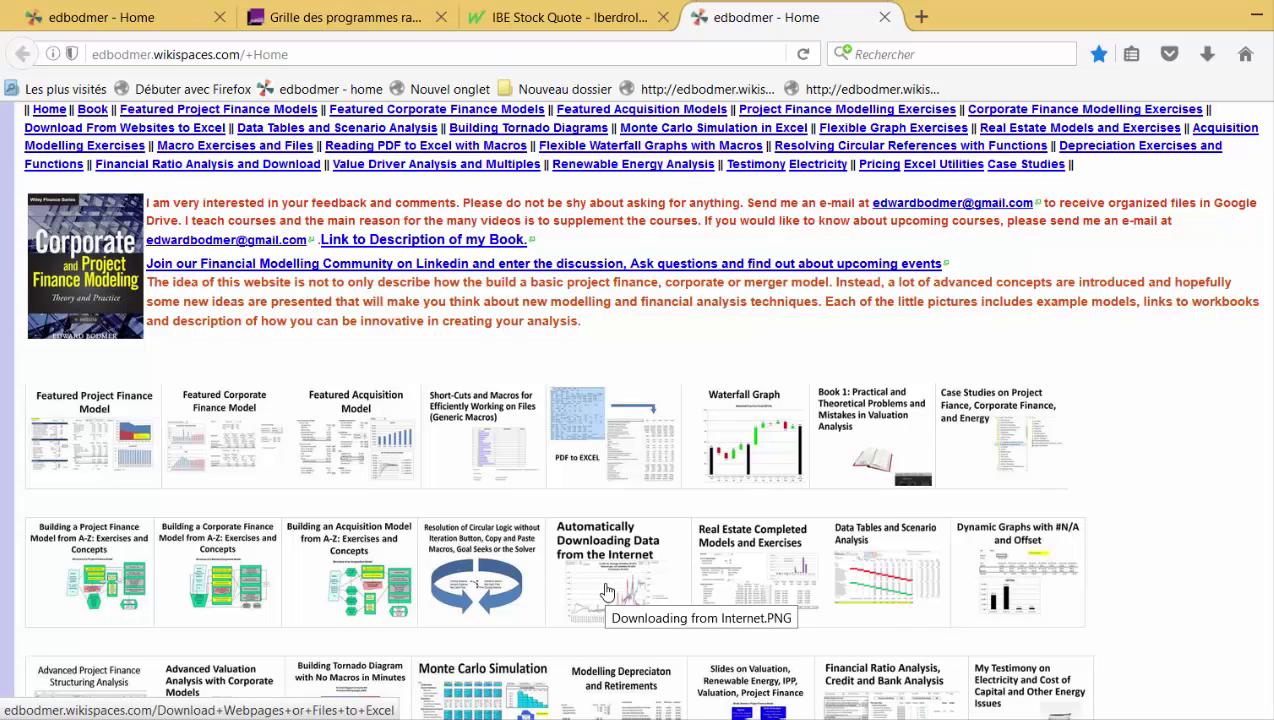
scroll(607, 592, down, 4)
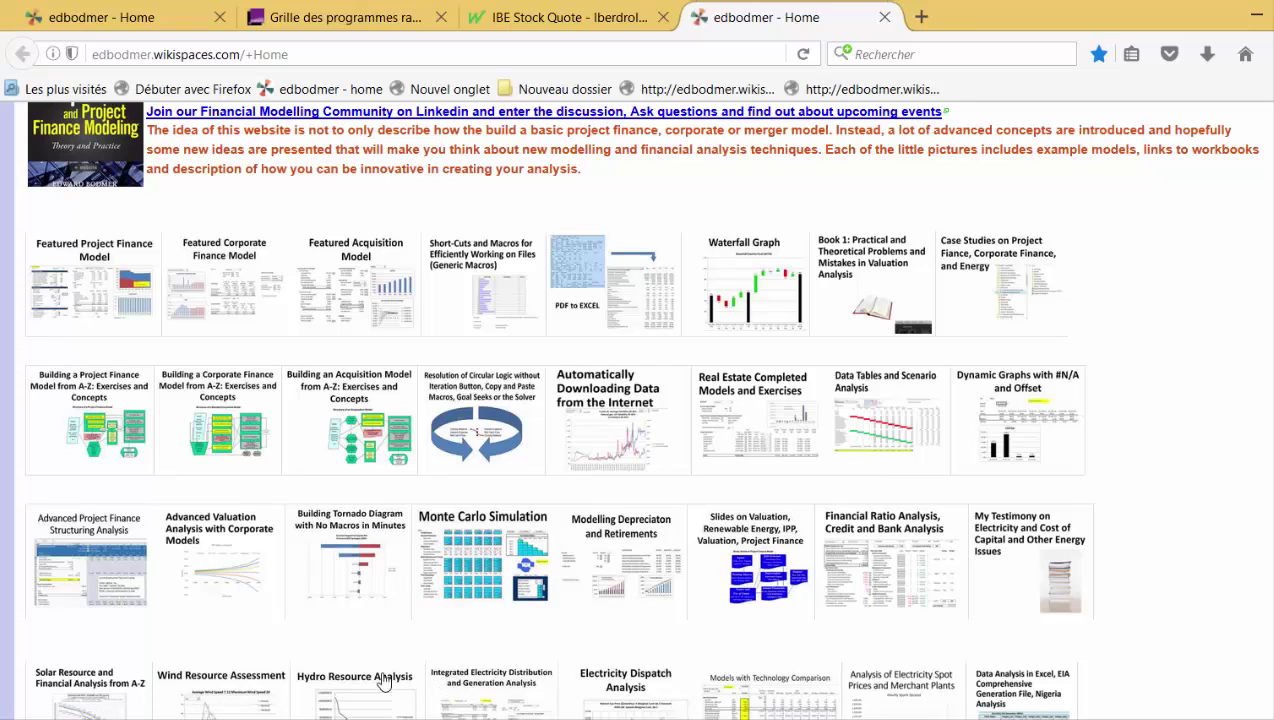
scroll(517, 601, down, 1)
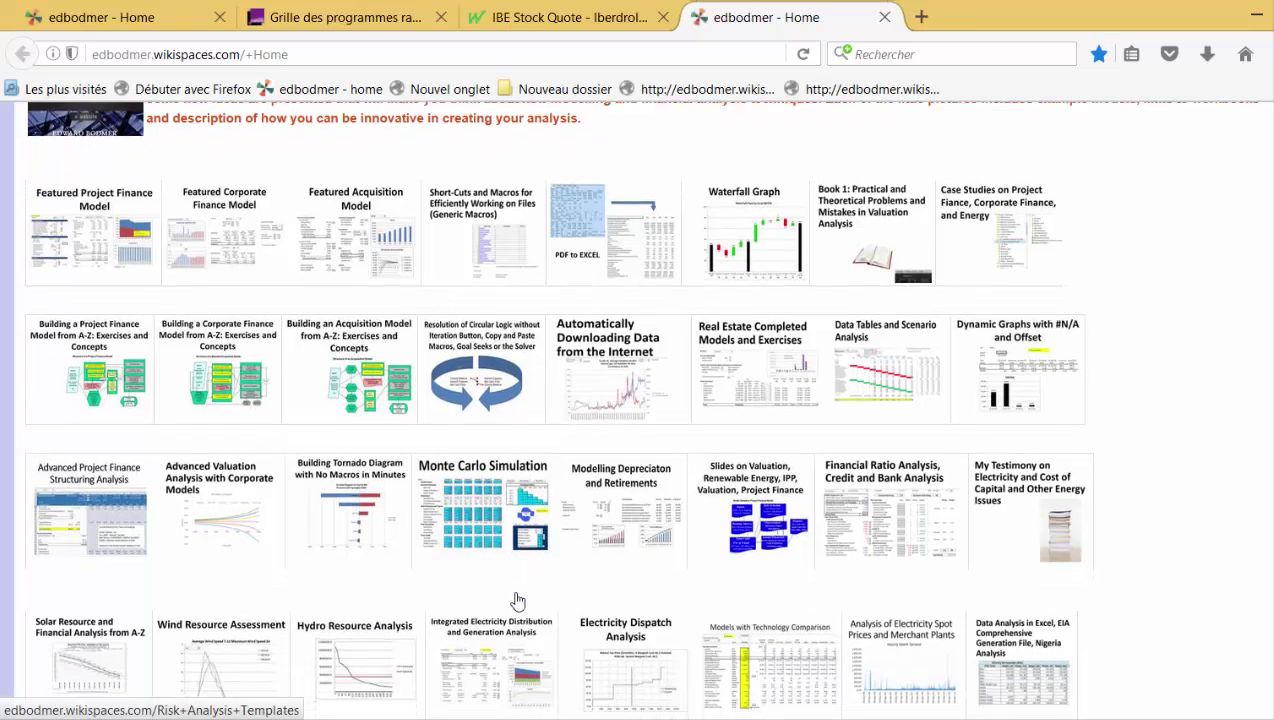
scroll(517, 601, up, 3)
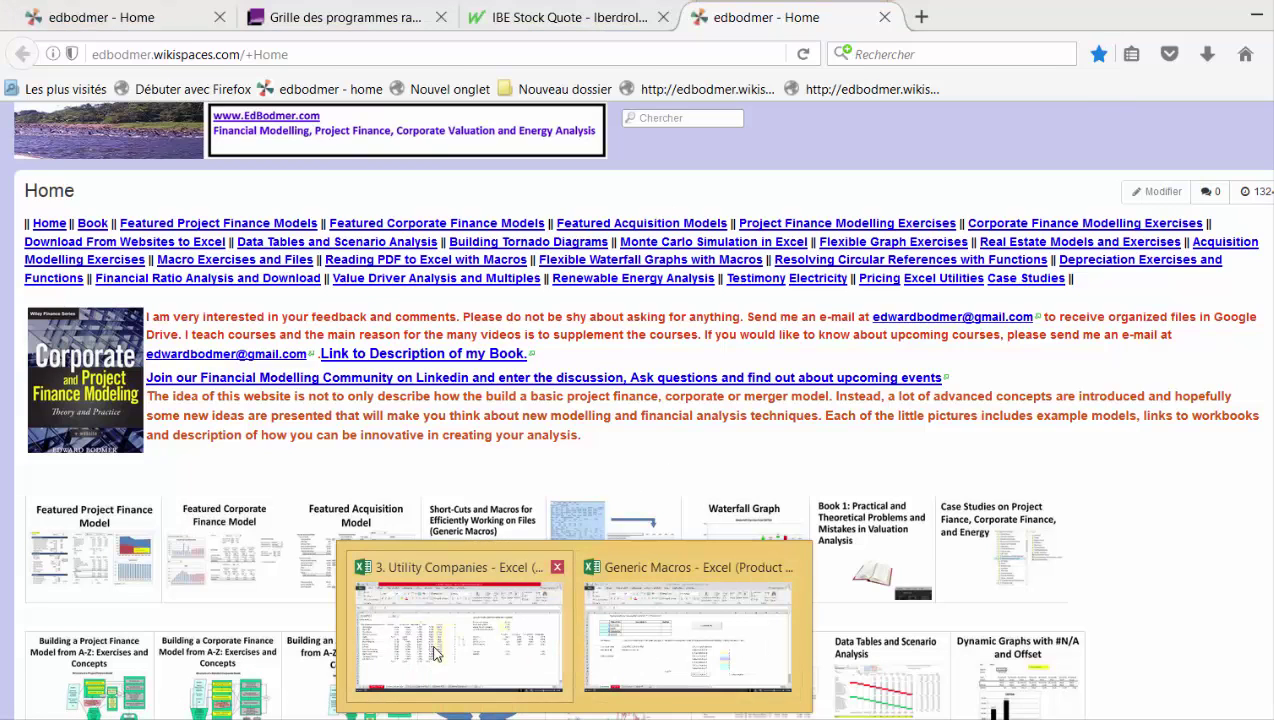
Return to the Utility Companies workbook and select an empty cell below the data
click(435, 654)
click(588, 584)
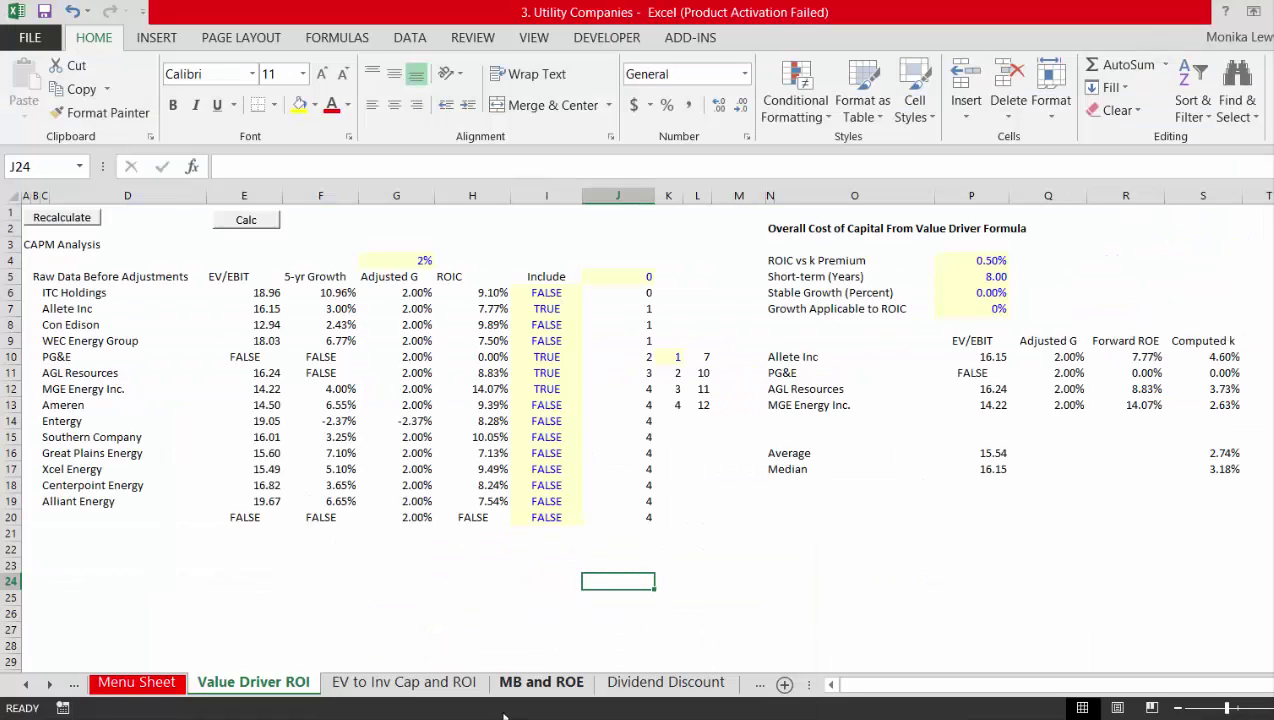
click(694, 712)
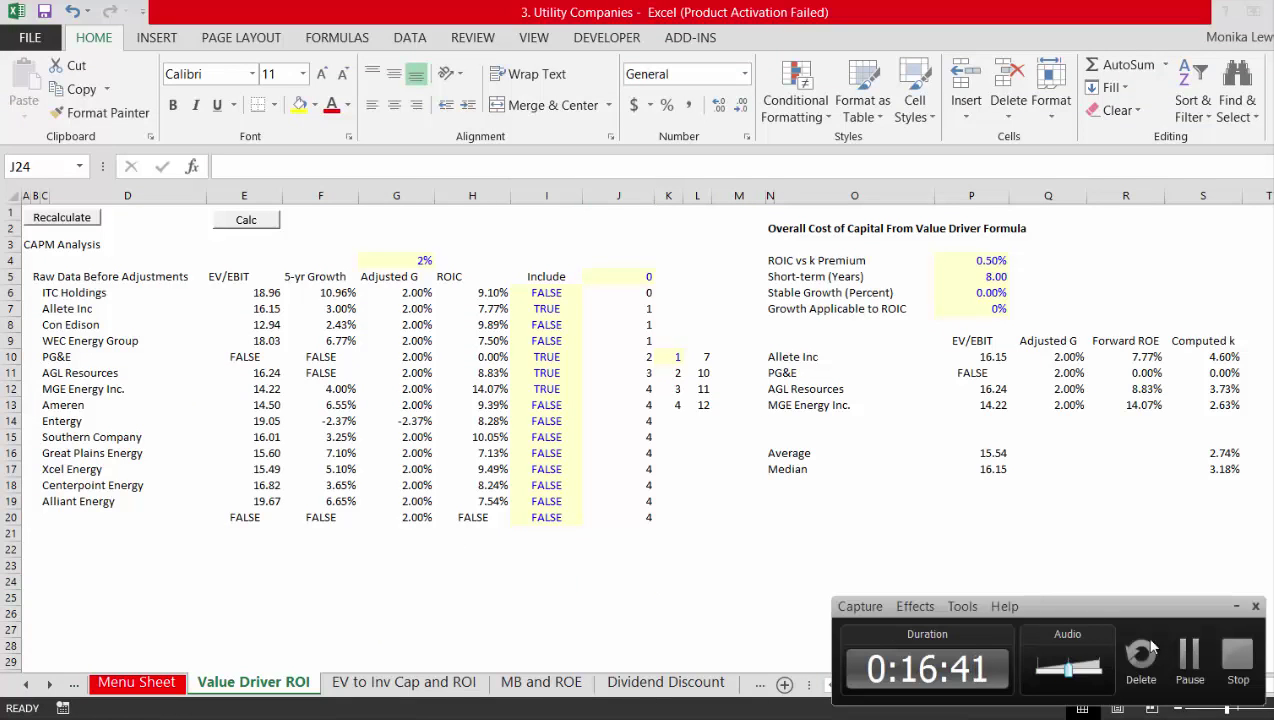